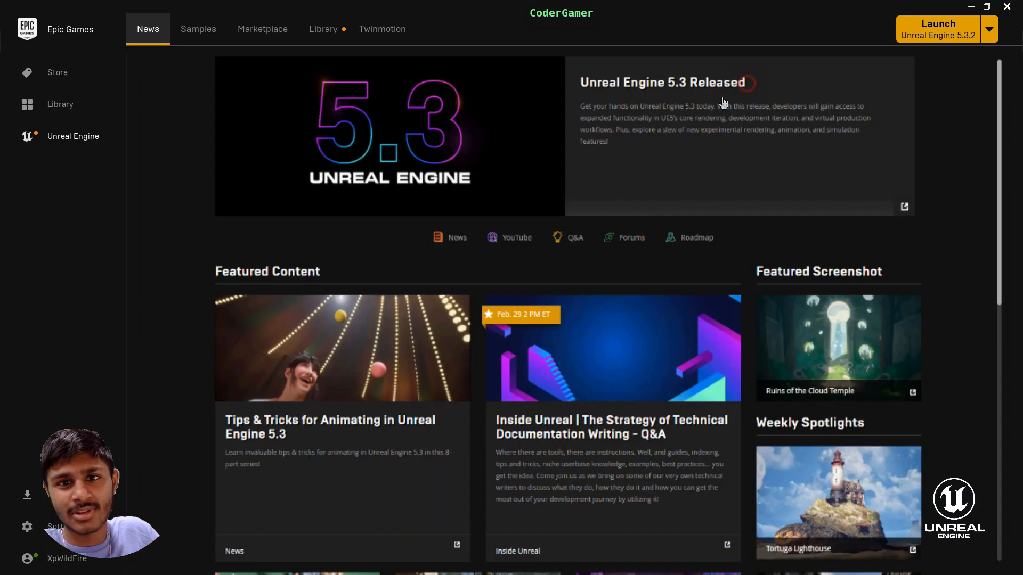
- Add the ANIMAL VARIETY PACK from the Vault to the Statue1 project and minimize the launcher
left_click(323, 29)
scroll(660, 294, "down", 2)
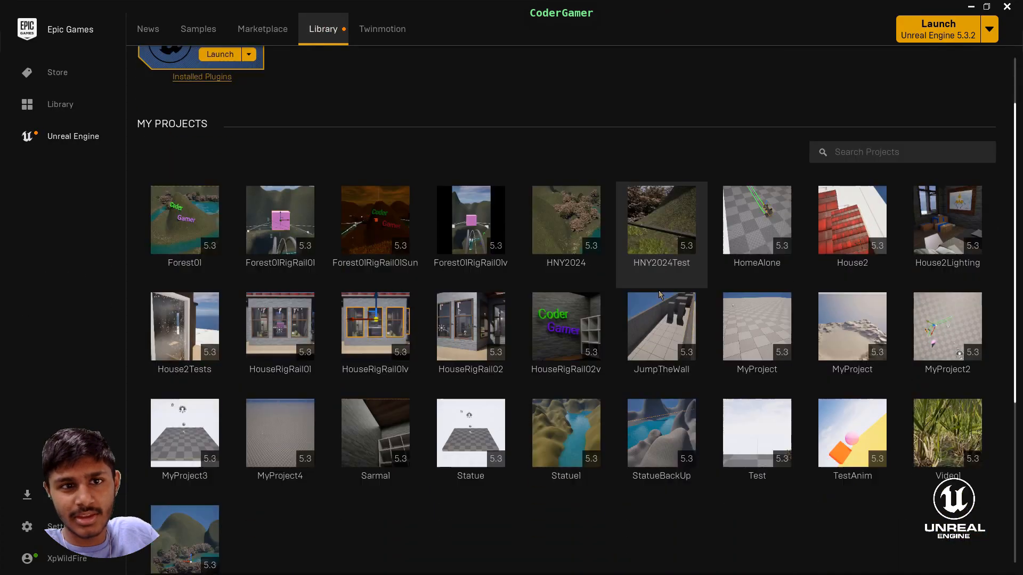
scroll(660, 294, "down", 5)
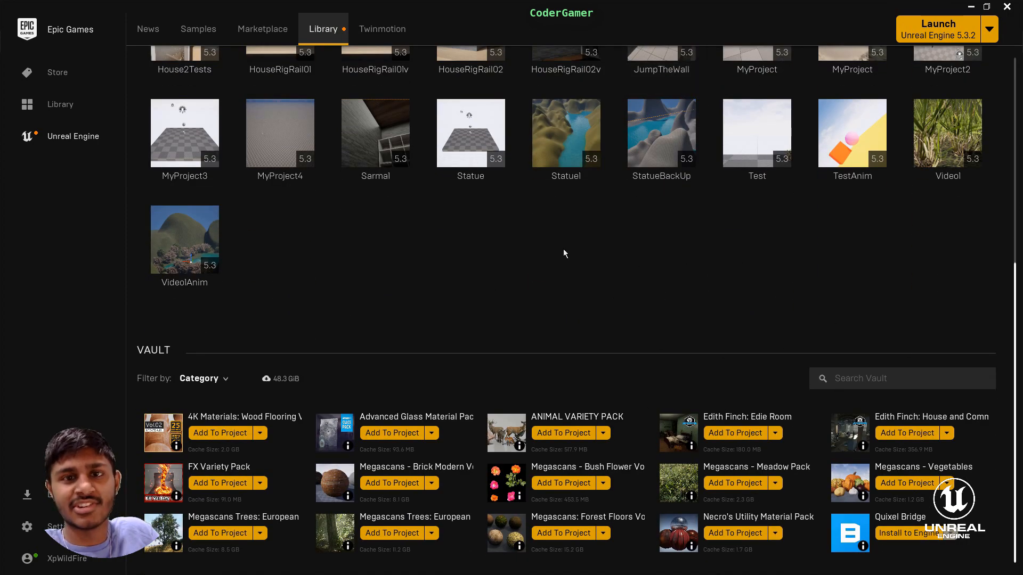
left_click(568, 441)
scroll(558, 326, "down", 8)
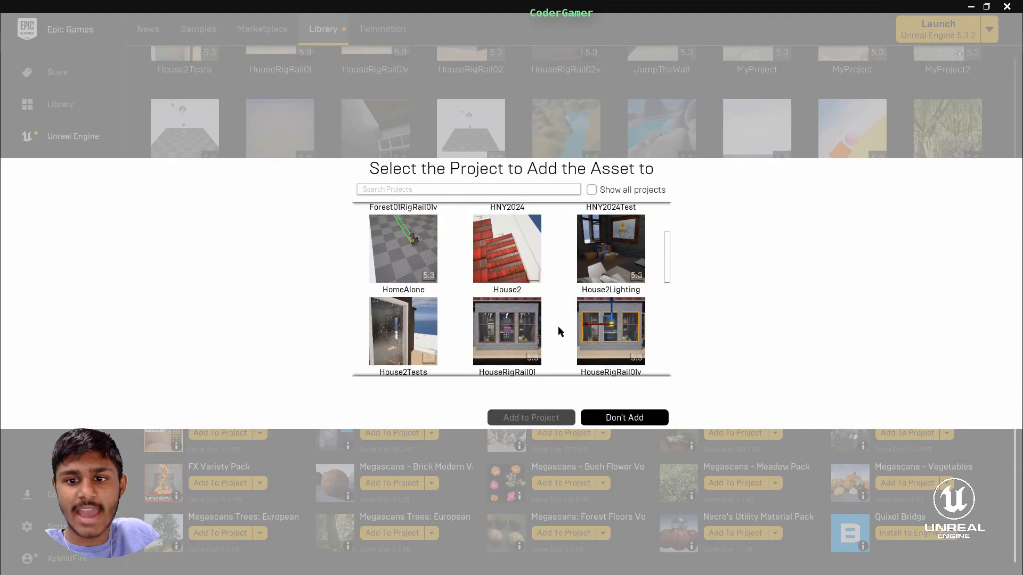
right_click(557, 327)
scroll(533, 303, "down", 2)
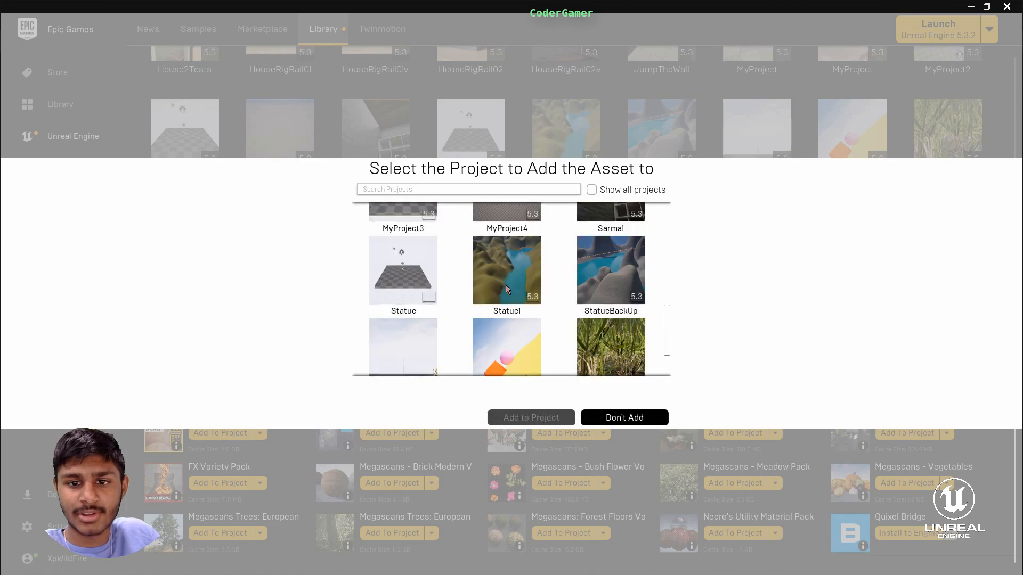
left_click(506, 273)
left_click(552, 420)
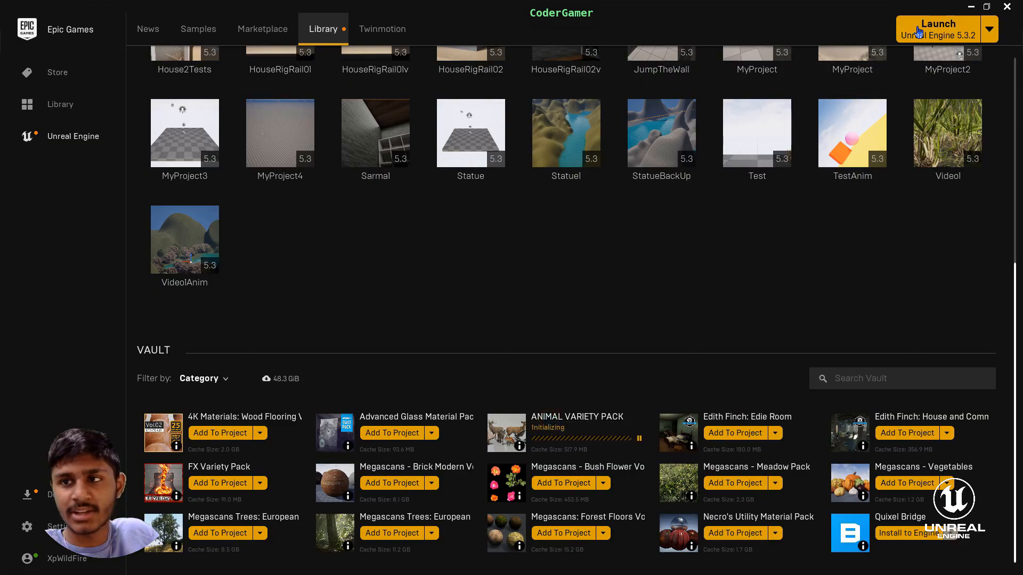
left_click(973, 8)
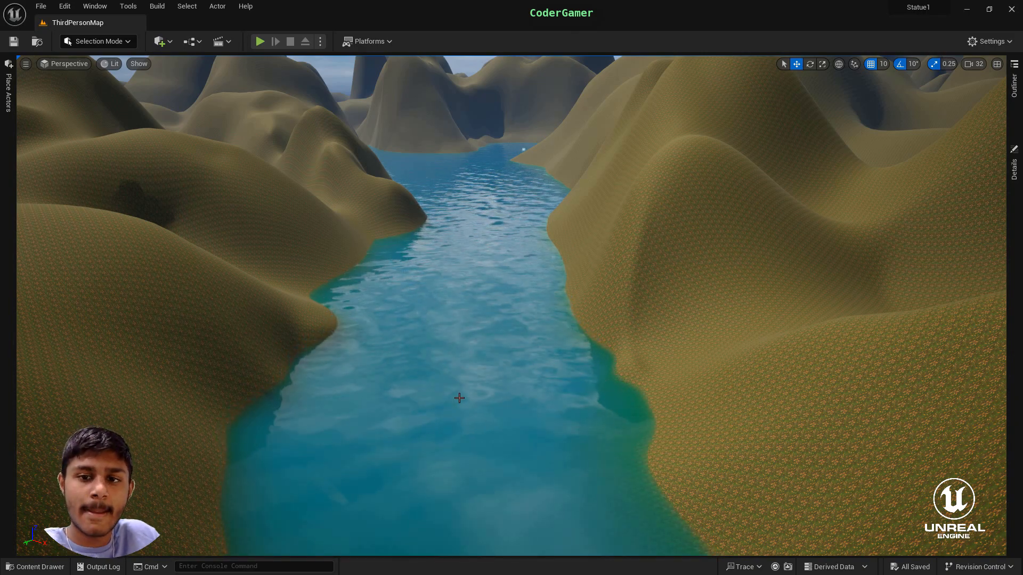
- Place the ANIM_Crow_Fly animation from the AnimalVarietyPack Crow Animations folder into the level above the river
right_click_drag(592, 364, 348, 503)
mouse_move(586, 416)
right_mouse_down()
mouse_move(581, 450)
mouse_move(585, 416)
right_mouse_up()
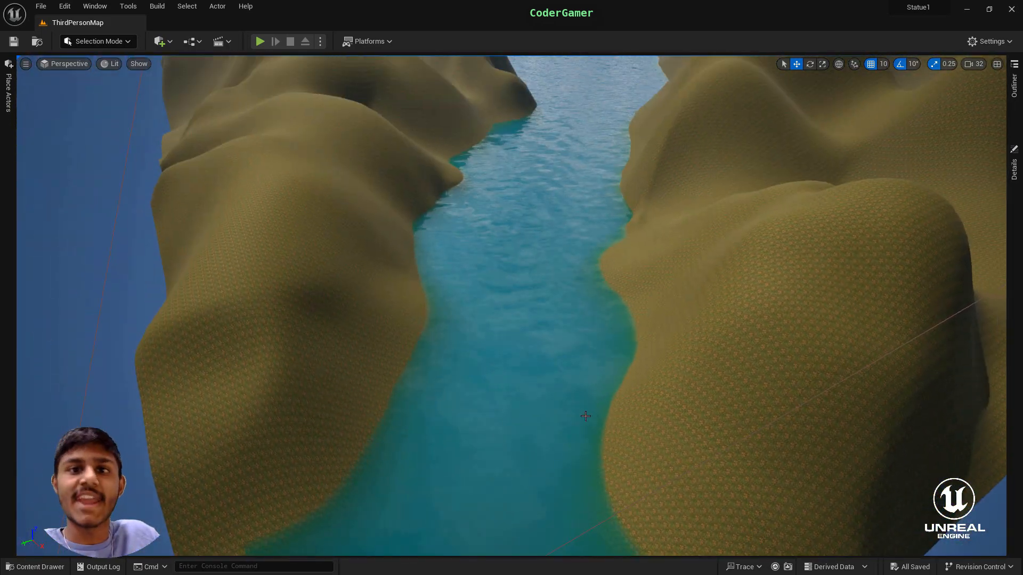
right_click_drag(496, 436, 503, 361)
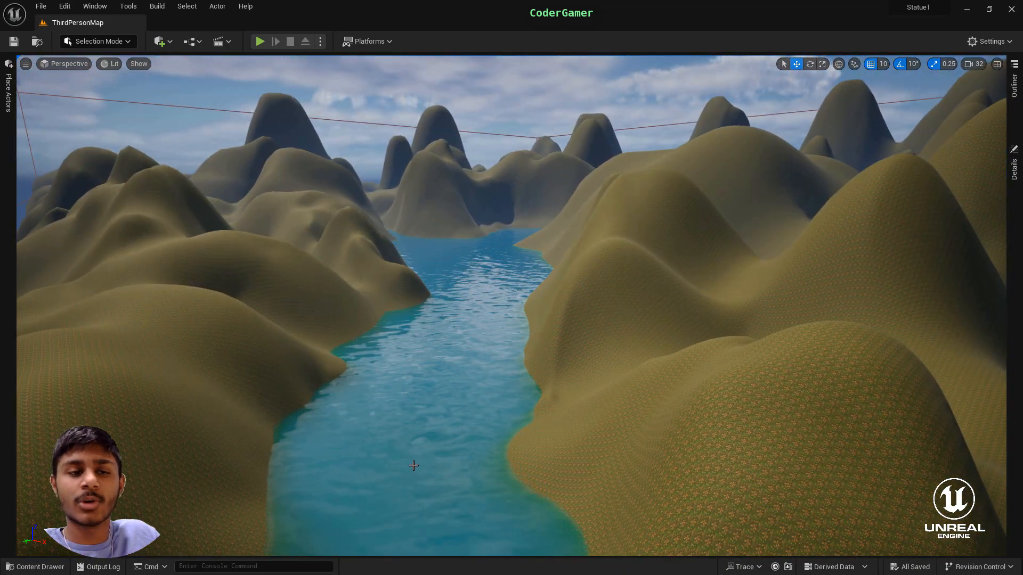
left_click(35, 567)
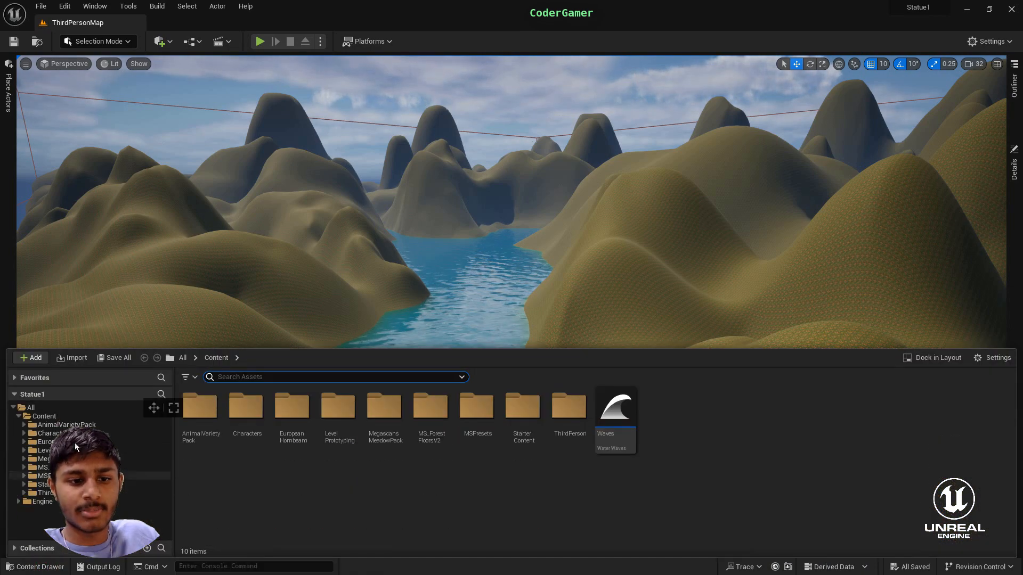
left_click(54, 425)
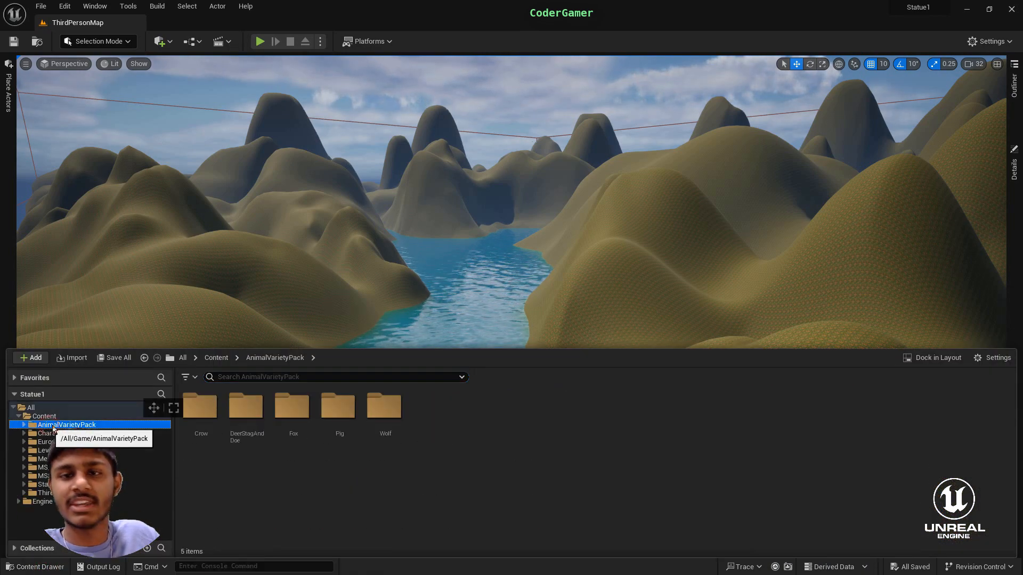
double_click(201, 418)
double_click(211, 416)
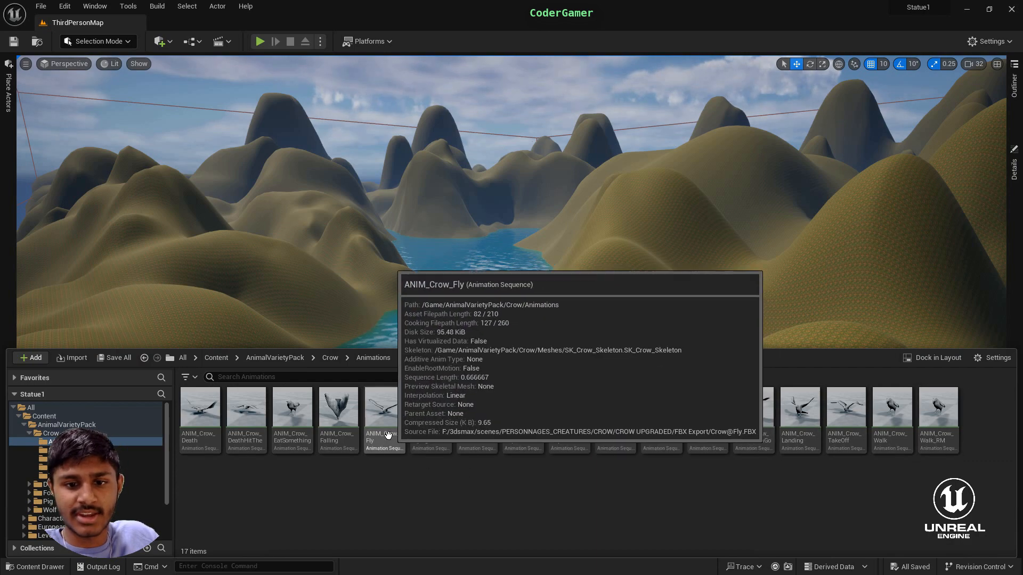
left_click_drag(402, 447, 429, 345)
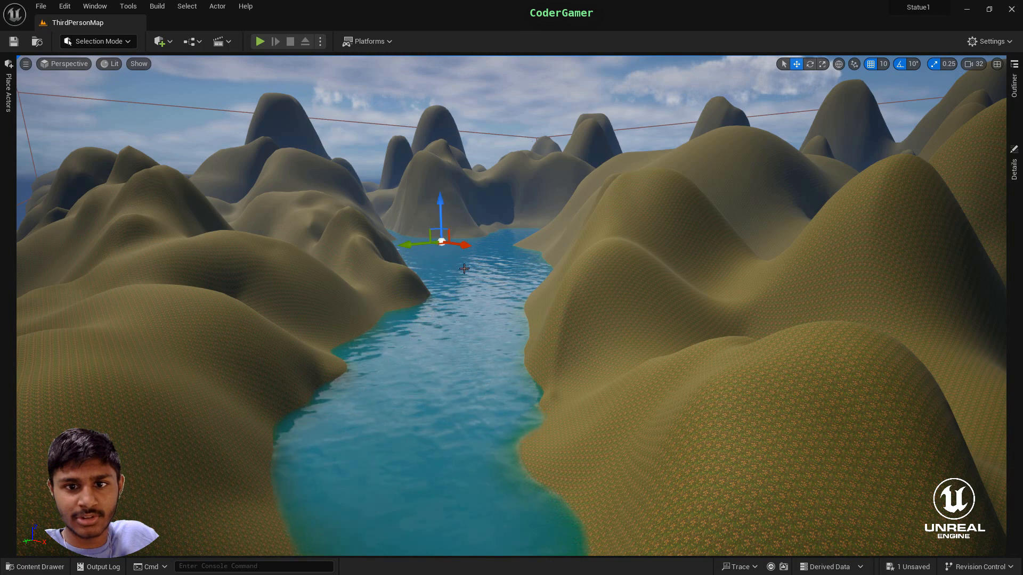
- Move the crow along and across the river closer to the near part of the valley
left_click_drag(464, 249, 674, 349)
left_click_drag(613, 273, 532, 463)
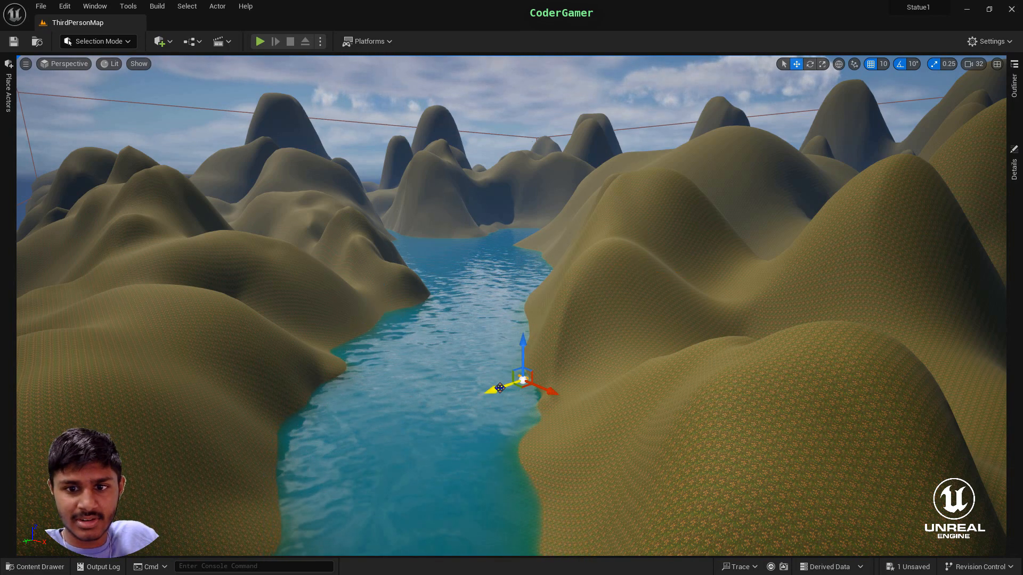
left_click_drag(493, 390, 345, 438)
key("w")
right_click_drag(488, 416, 521, 376)
key("s")
left_click(488, 416)
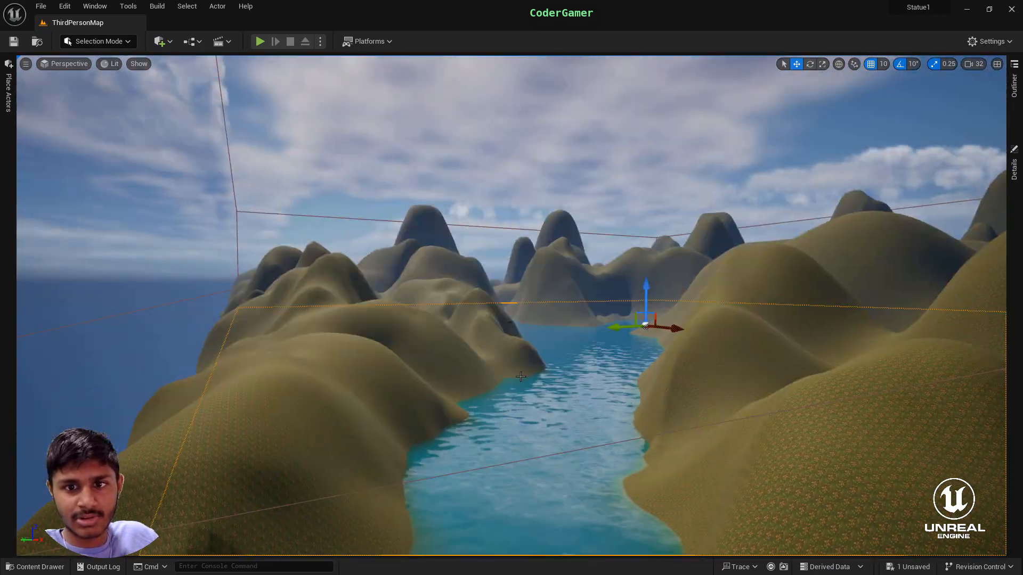
- Select the crow and scale it up uniformly until it is clearly visible above the river
left_click(512, 336)
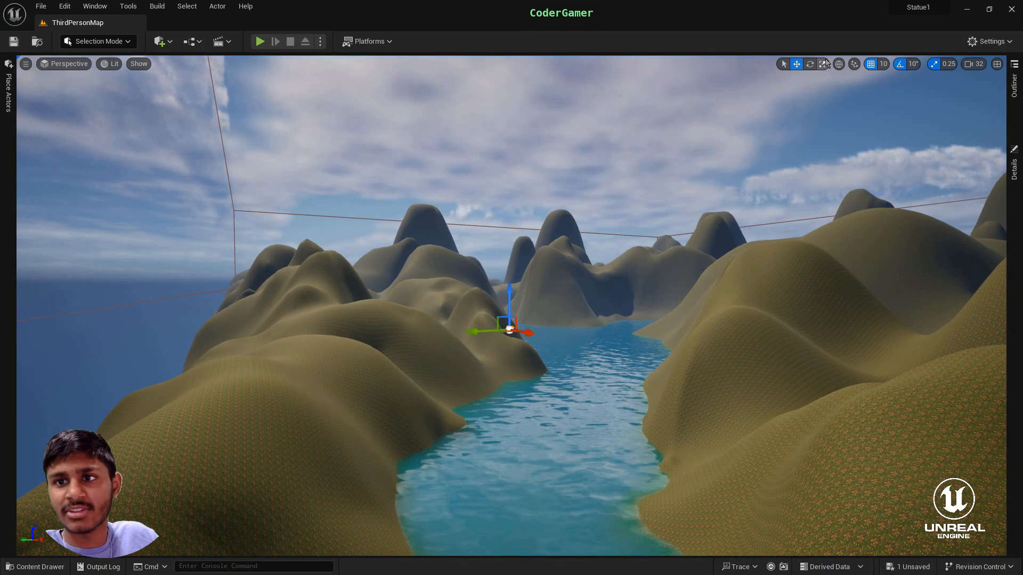
scroll(585, 329, "up", 1)
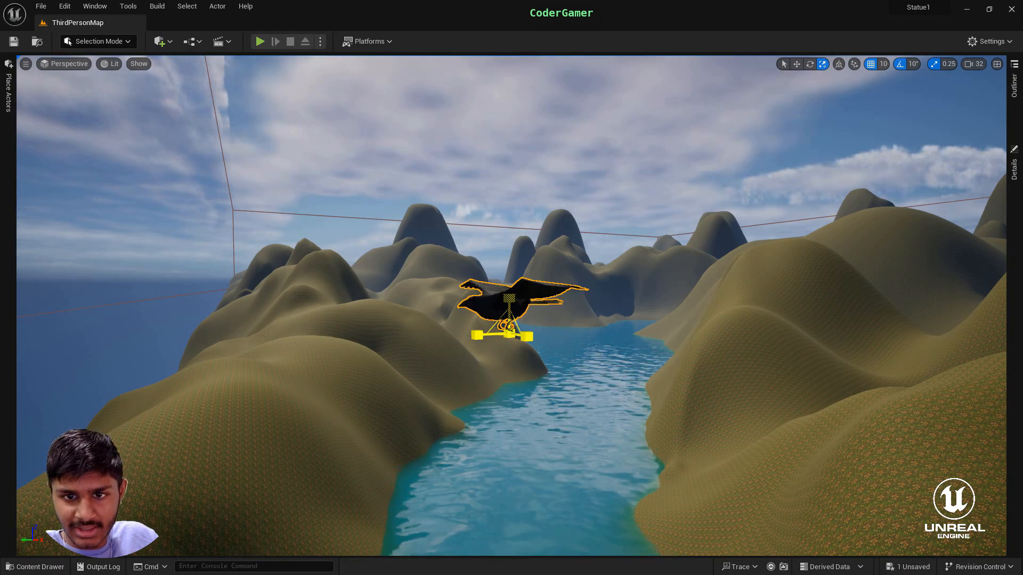
right_click_drag(667, 360, 608, 266)
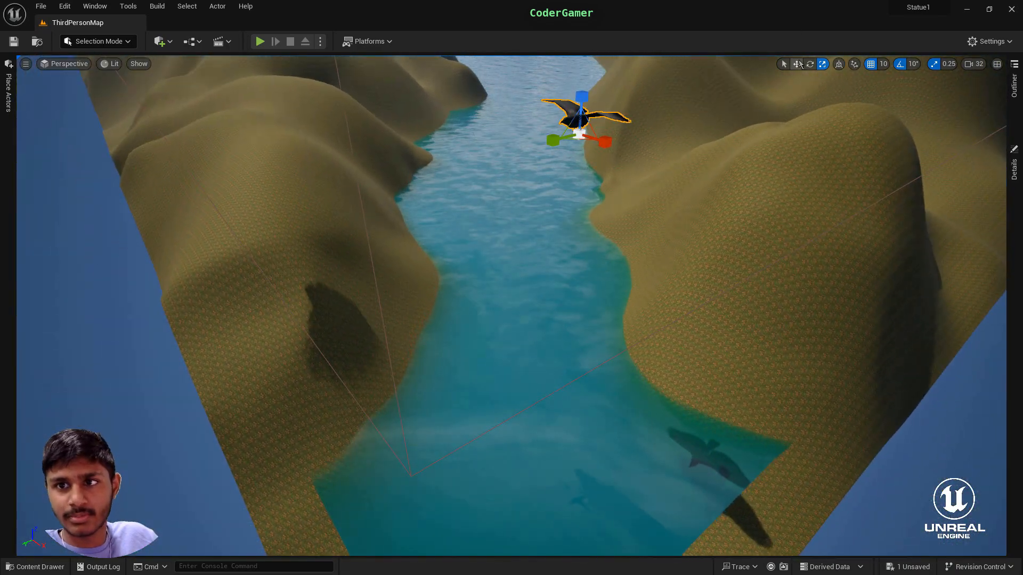
- Rotate the crow about its vertical axis so it lines up with the river's direction
left_click(798, 64)
left_click(809, 65)
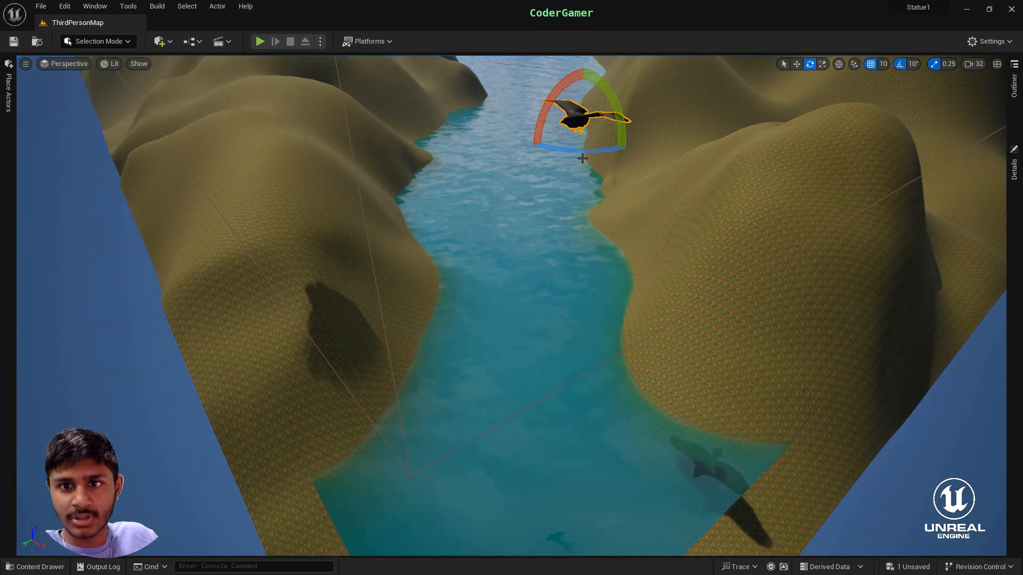
left_click(598, 158)
left_click(581, 119)
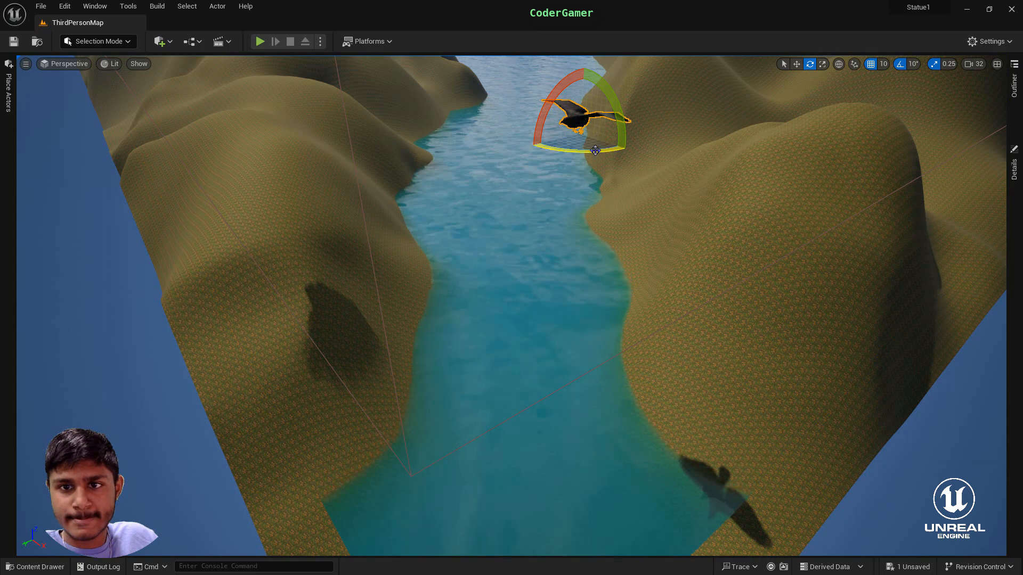
left_click_drag(582, 151, 722, 182)
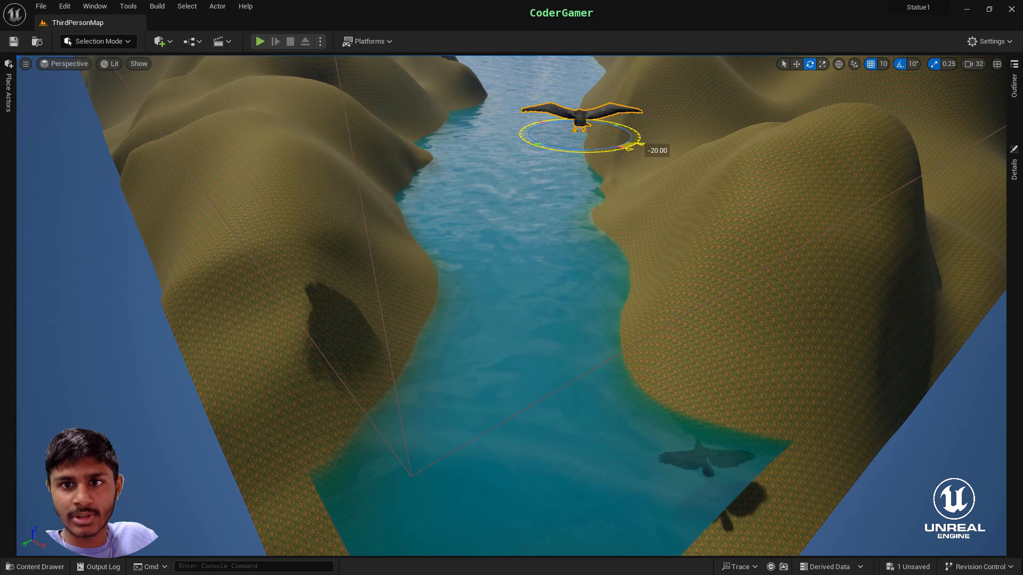
- Move the crow along and across the river to beyond the water's near end
left_click(796, 64)
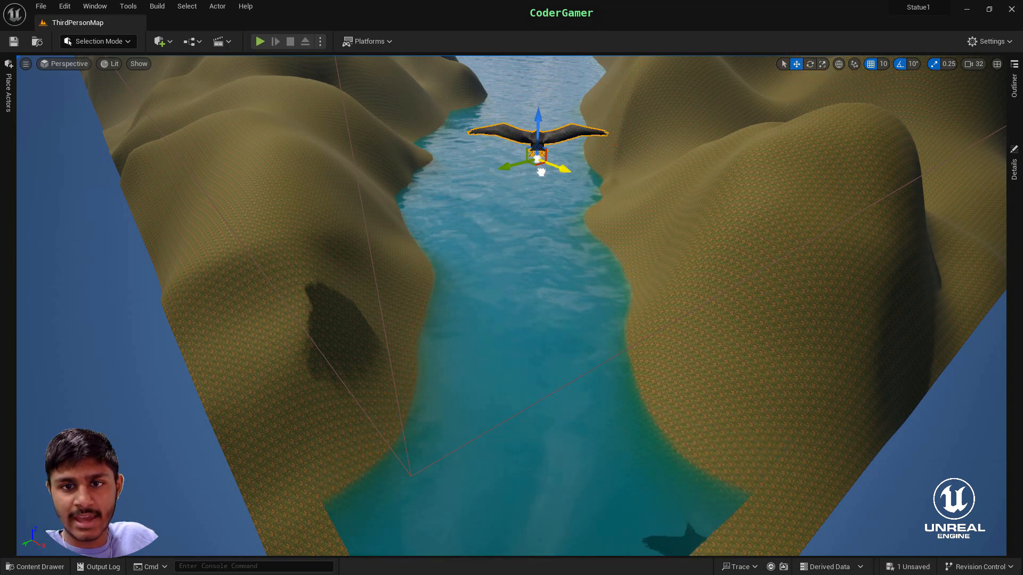
left_click_drag(537, 176, 441, 196)
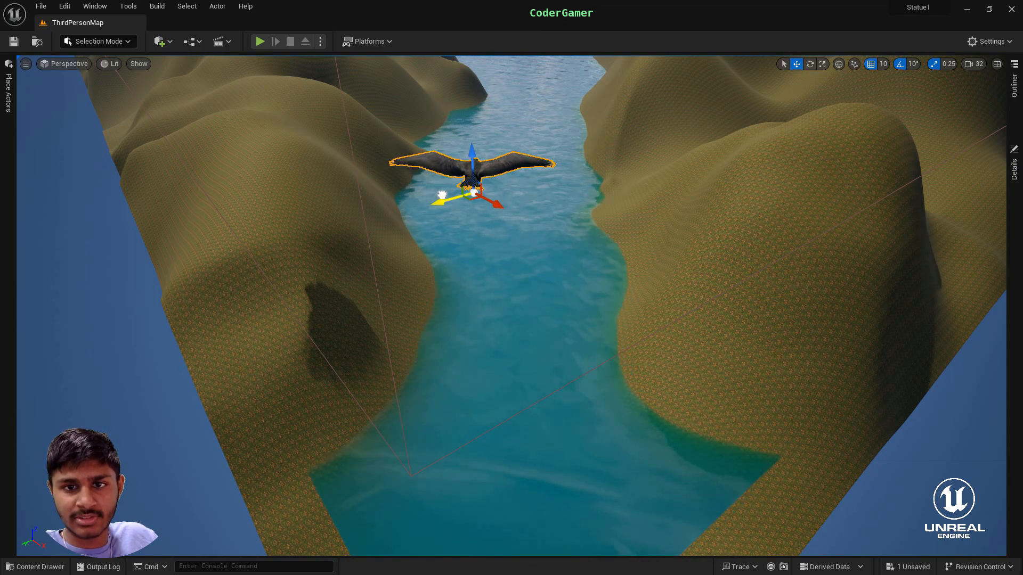
right_click_drag(442, 195, 618, 218)
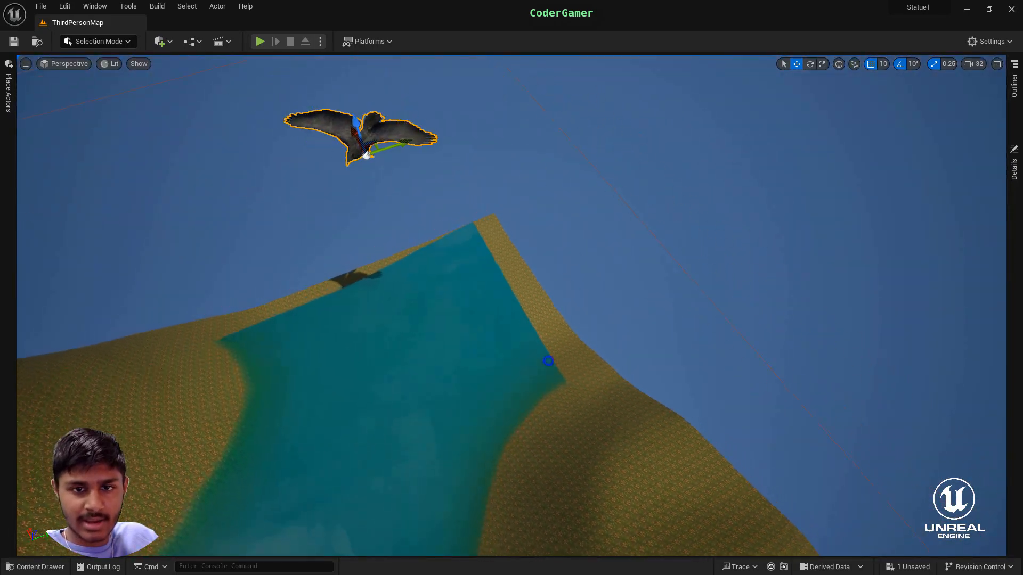
- Lower the crow closer to the water at the river's near end
right_click_drag(548, 361, 261, 250)
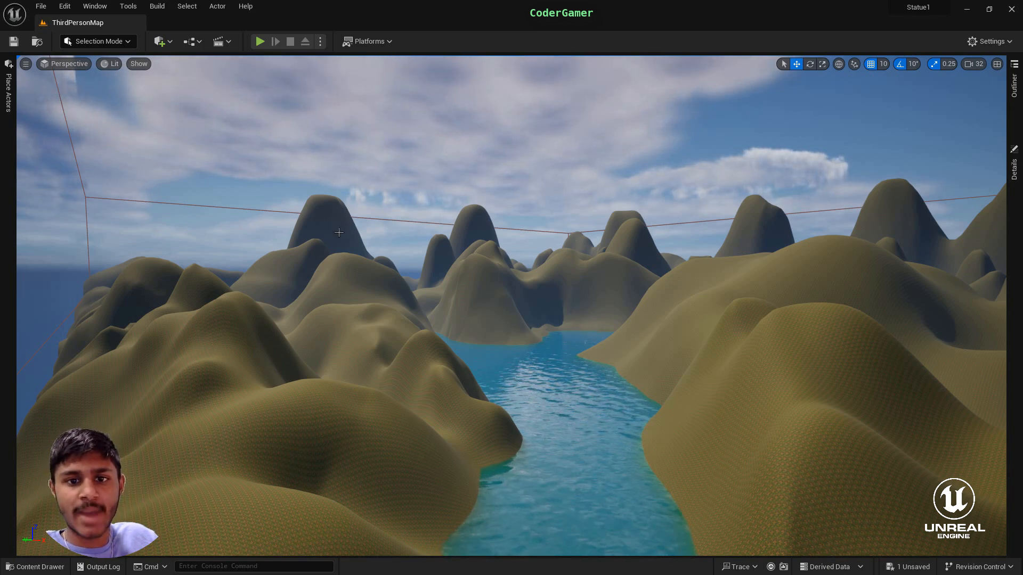
key("f")
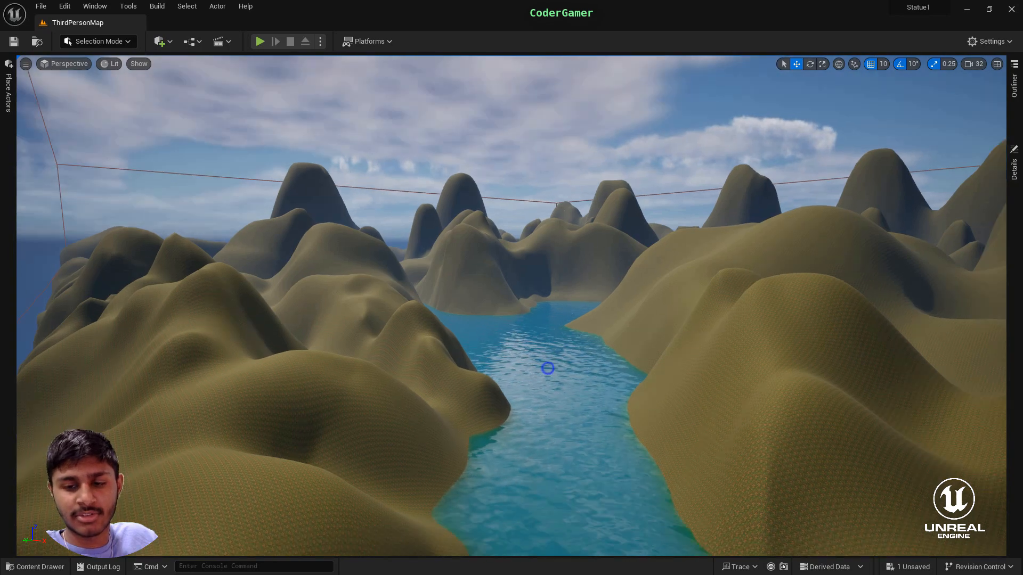
right_click_drag(482, 296, 454, 305)
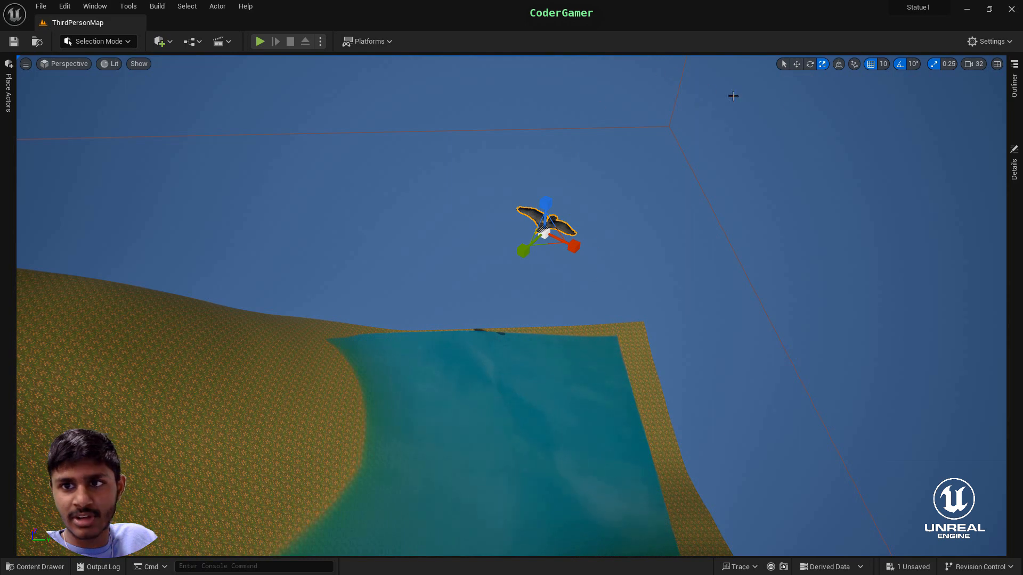
left_click(797, 65)
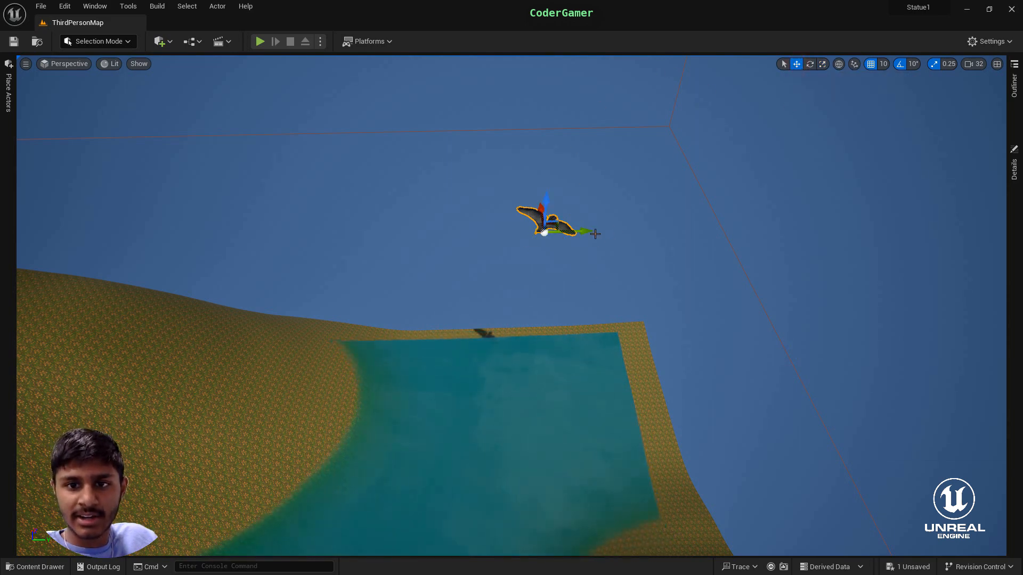
left_click_drag(583, 229, 510, 285)
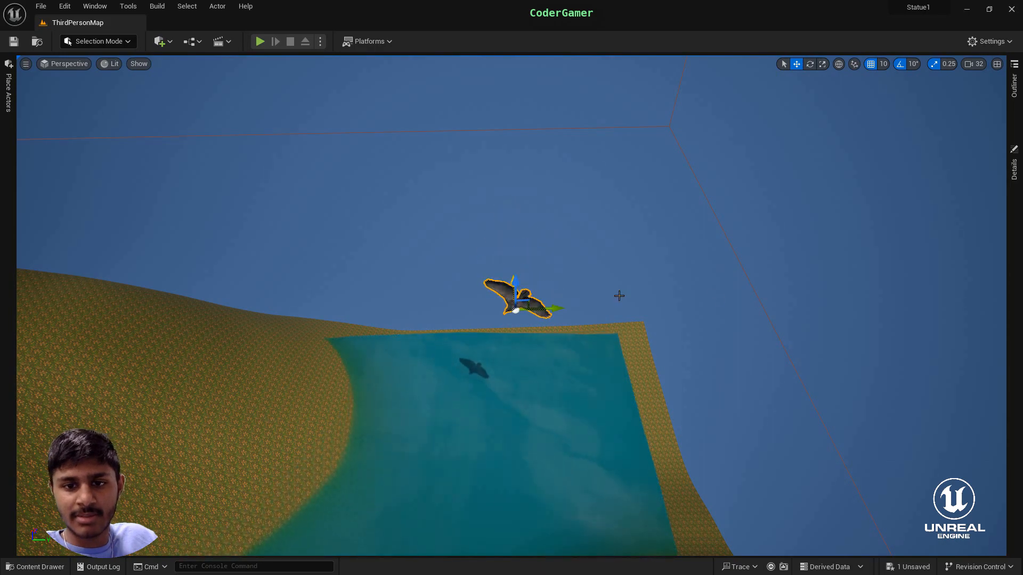
- Create a level sequence named NewLevelSequence and save it in the Content folder
key("d")
right_click_drag(619, 294, 620, 321)
key("s")
key("w")
key("d")
key("a")
key("w")
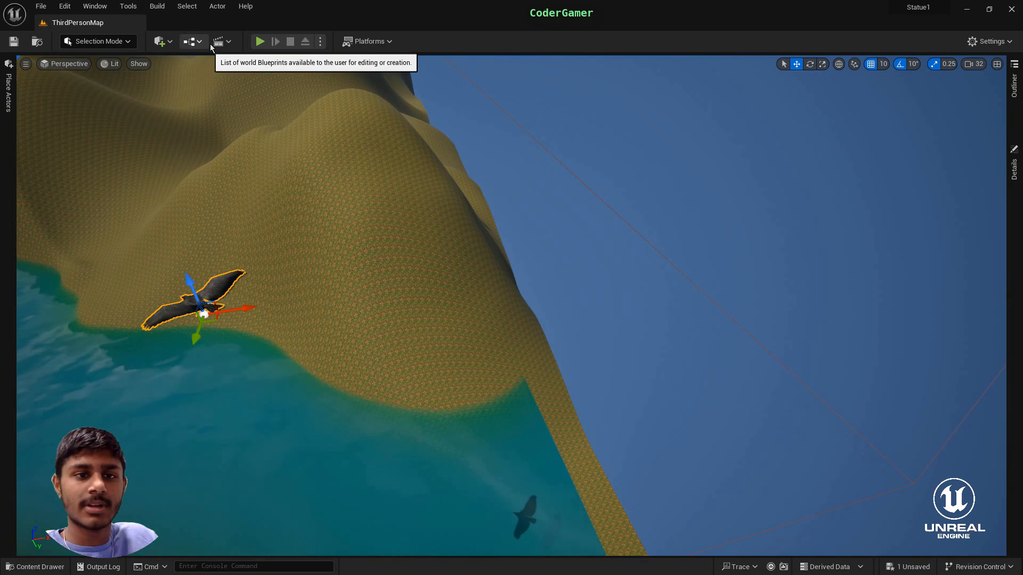
left_click(222, 43)
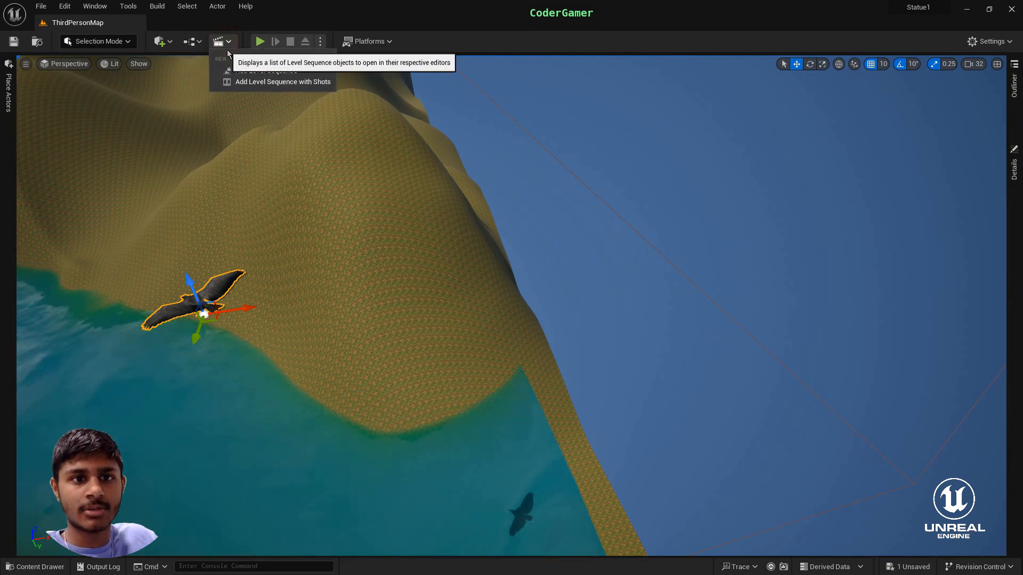
left_click(255, 71)
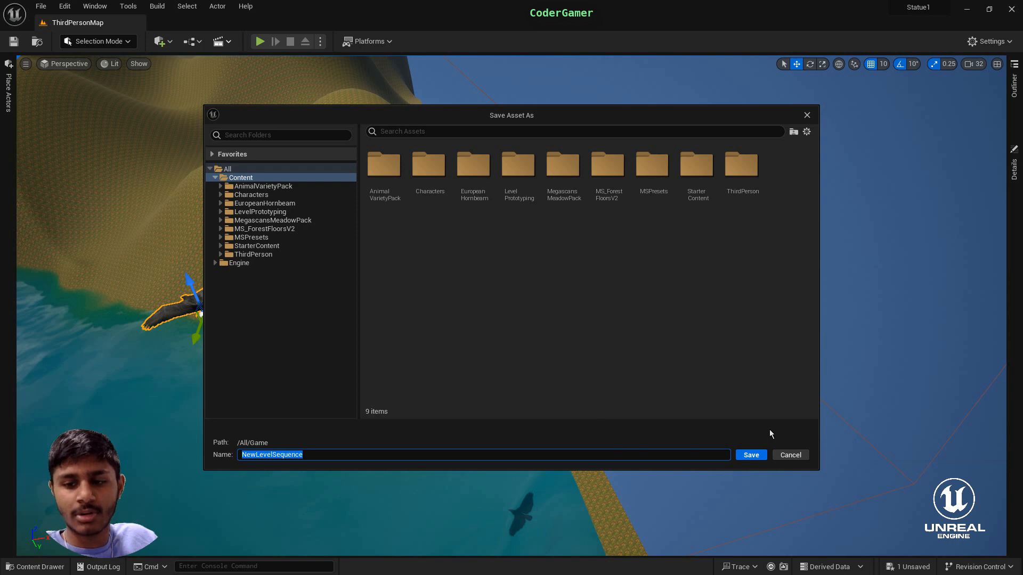
left_click(751, 454)
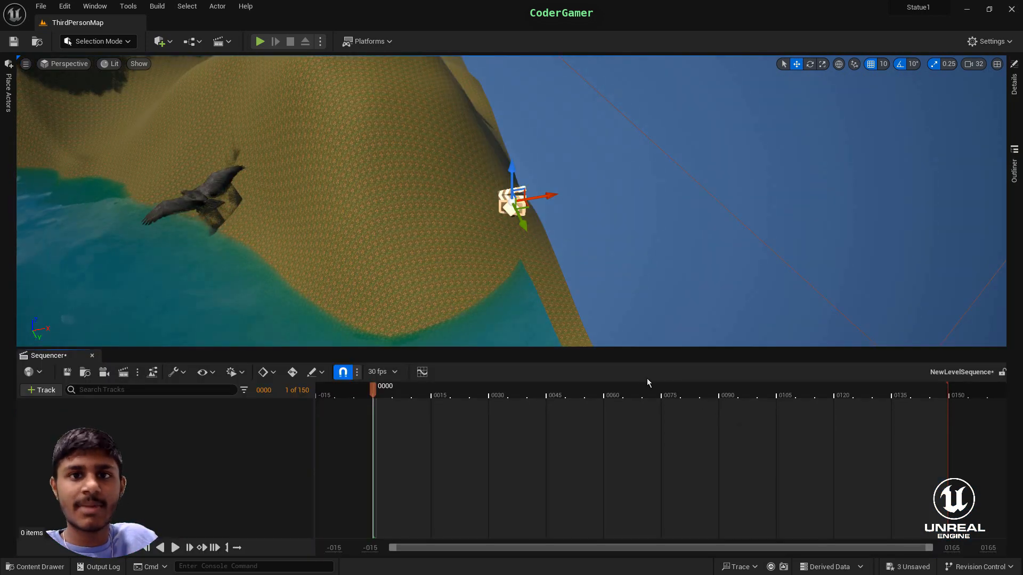
- Enlarge the viewport, select the crow over the river, and add ANIM_Crow_Fly to the level sequence as an actor track
left_click_drag(386, 351, 385, 409)
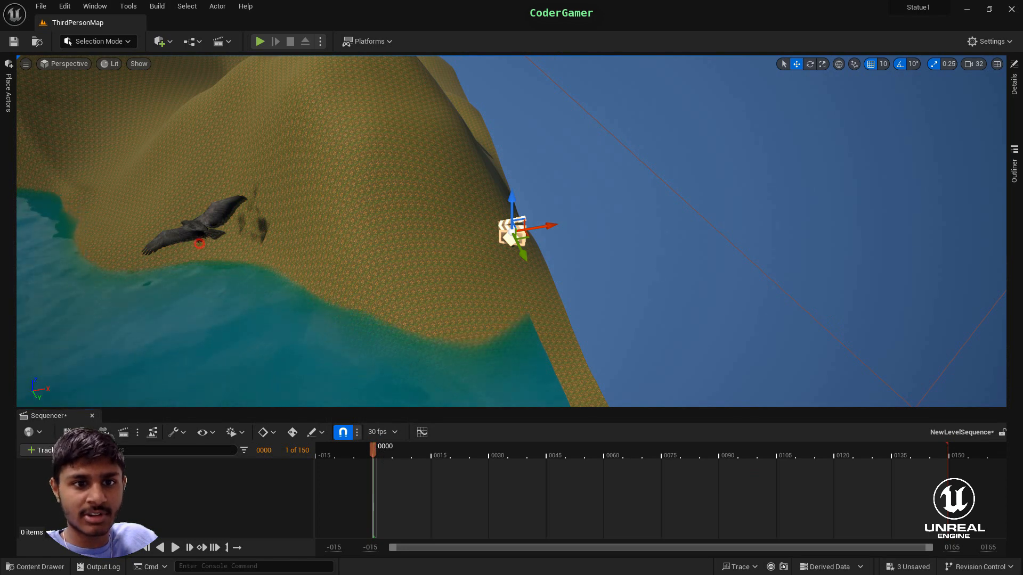
left_click(200, 244)
left_click(198, 235)
left_click_drag(374, 449, 379, 453)
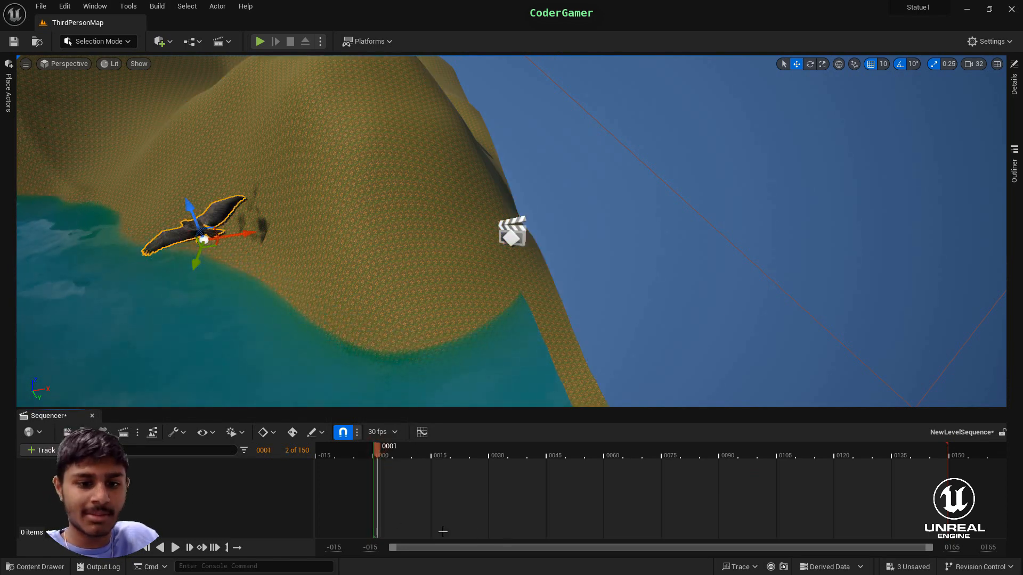
left_click(38, 451)
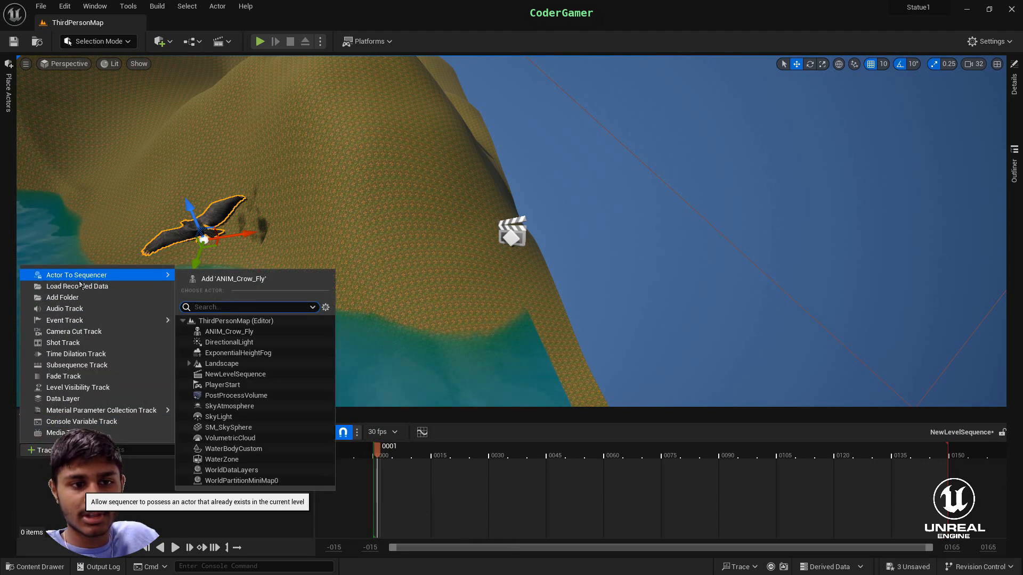
left_click(237, 332)
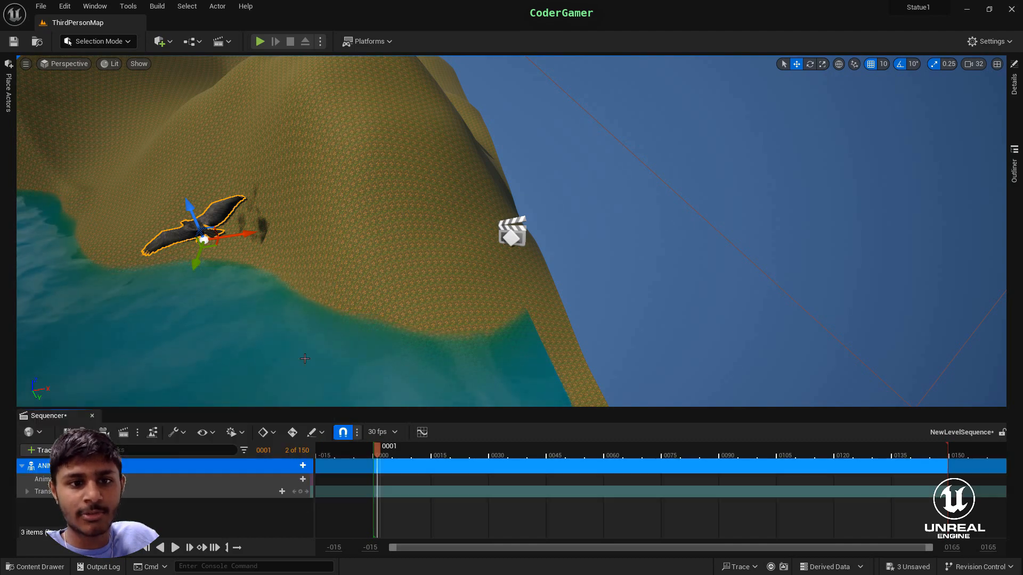
- Examine the river's course through the hills from the crow's starting position
right_click_drag(430, 352, 426, 331)
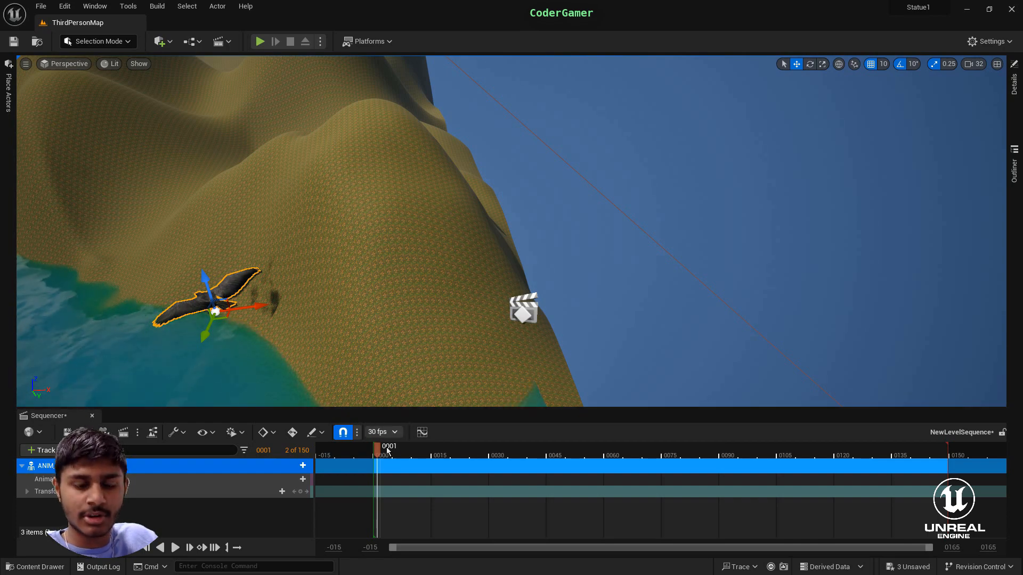
right_click_drag(438, 359, 373, 213)
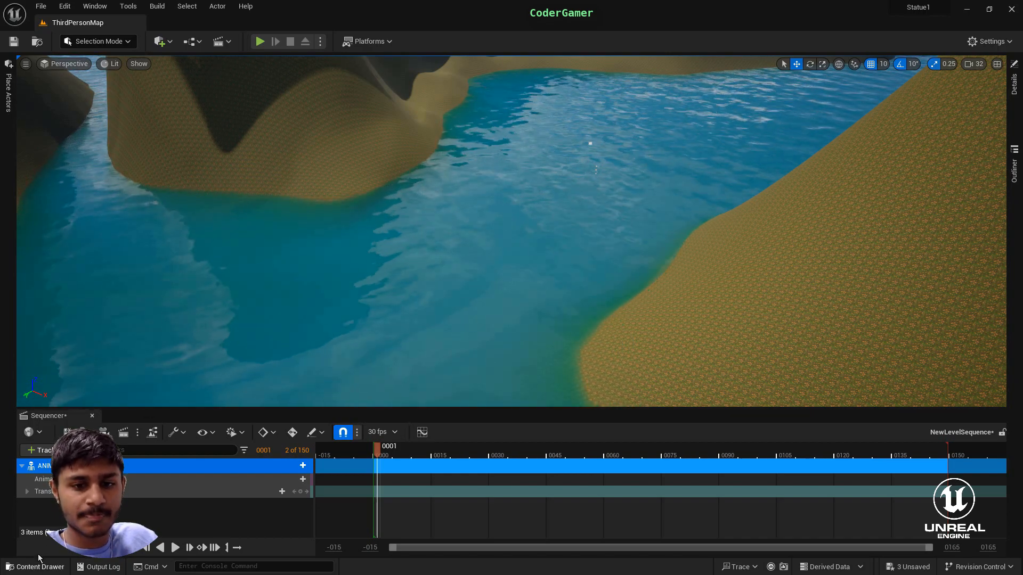
right_click_drag(388, 319, 847, 341)
key("s")
key("w")
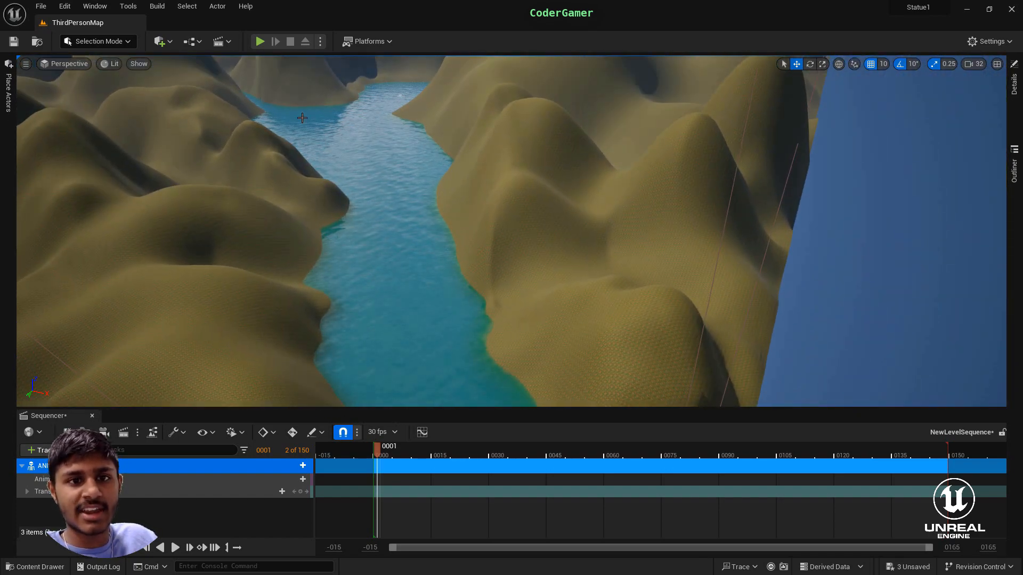
key("f")
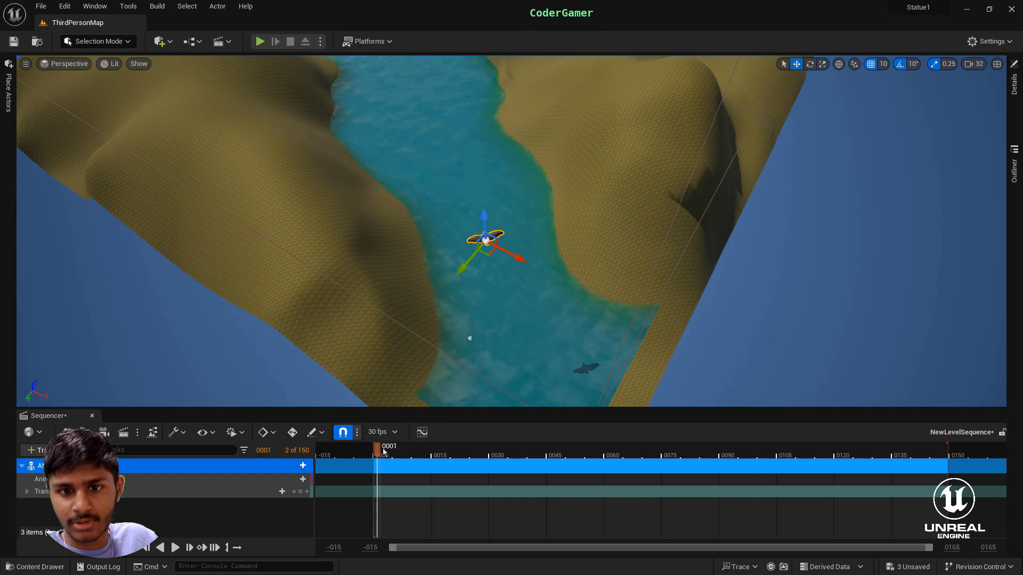
right_click_drag(532, 314, 518, 275)
right_click_drag(532, 367, 552, 296)
key("f")
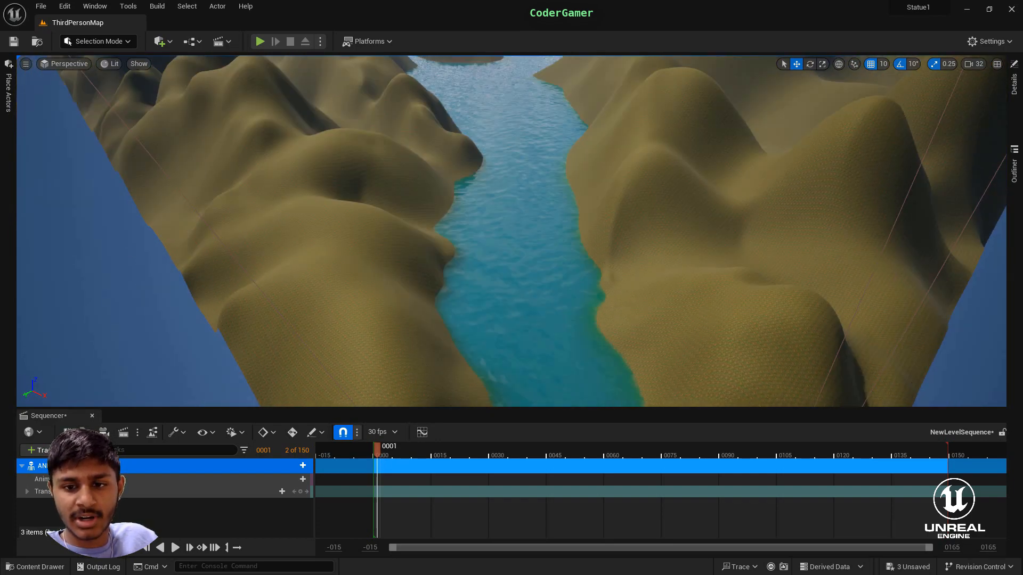
- Set the timeline's range end to frame 800 and extend the sequence's playback end to about frame 780
mouse_move(377, 454)
left_mouse_down()
mouse_move(967, 454)
mouse_move(1018, 440)
left_mouse_up()
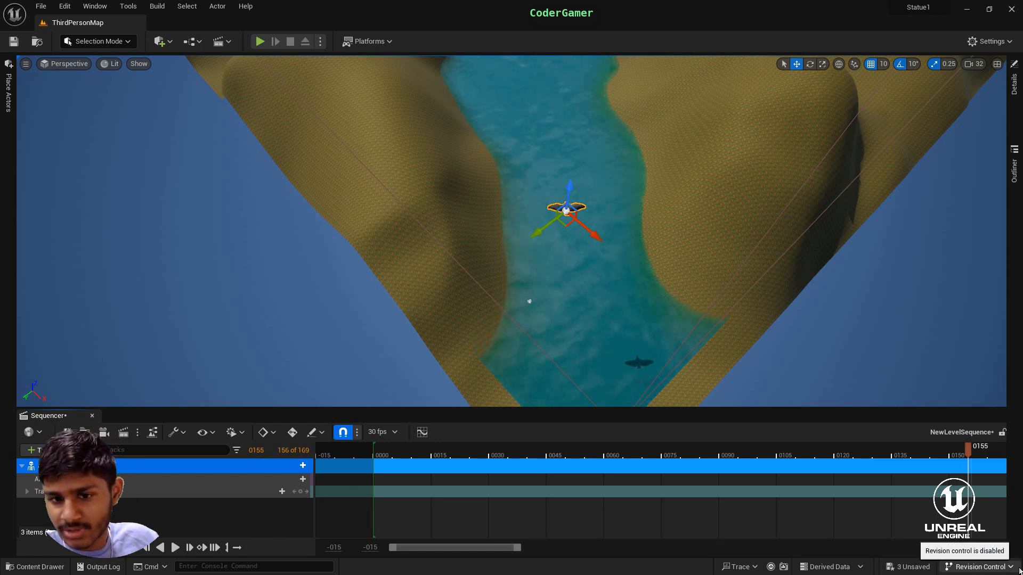
left_click(947, 549)
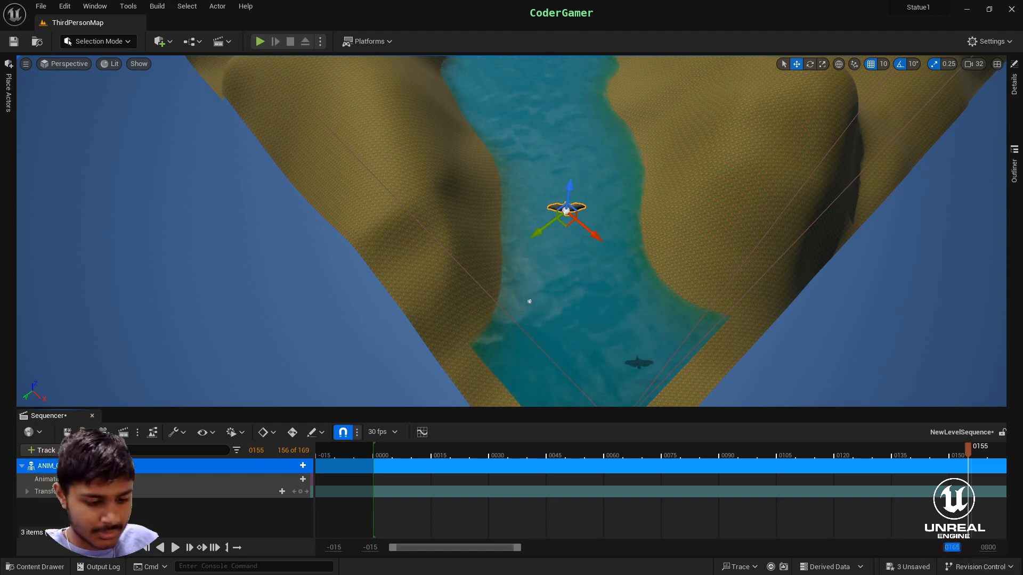
type("800")
key("Return")
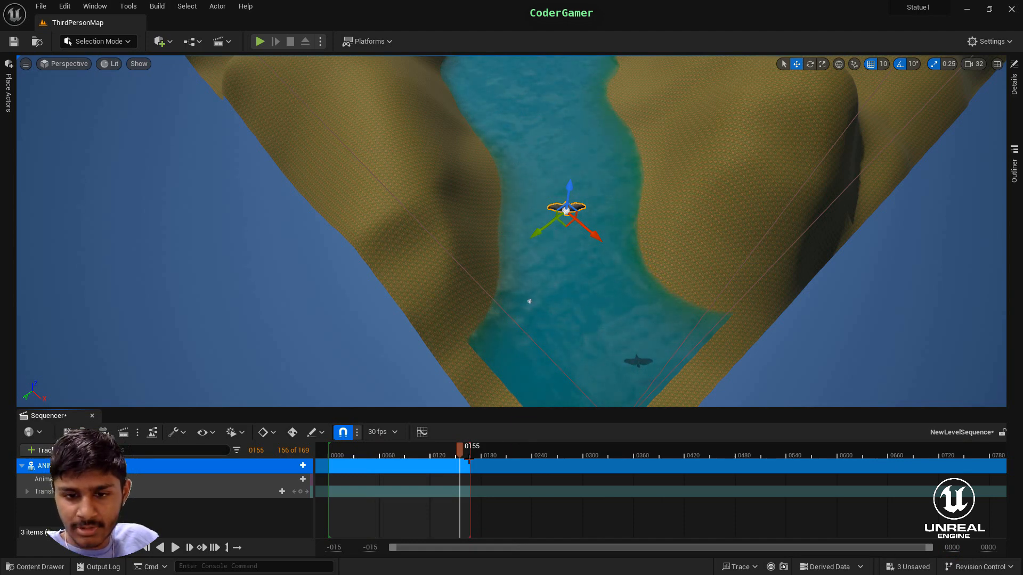
mouse_move(471, 456)
left_mouse_down()
mouse_move(935, 467)
mouse_move(995, 477)
mouse_move(989, 483)
left_mouse_up()
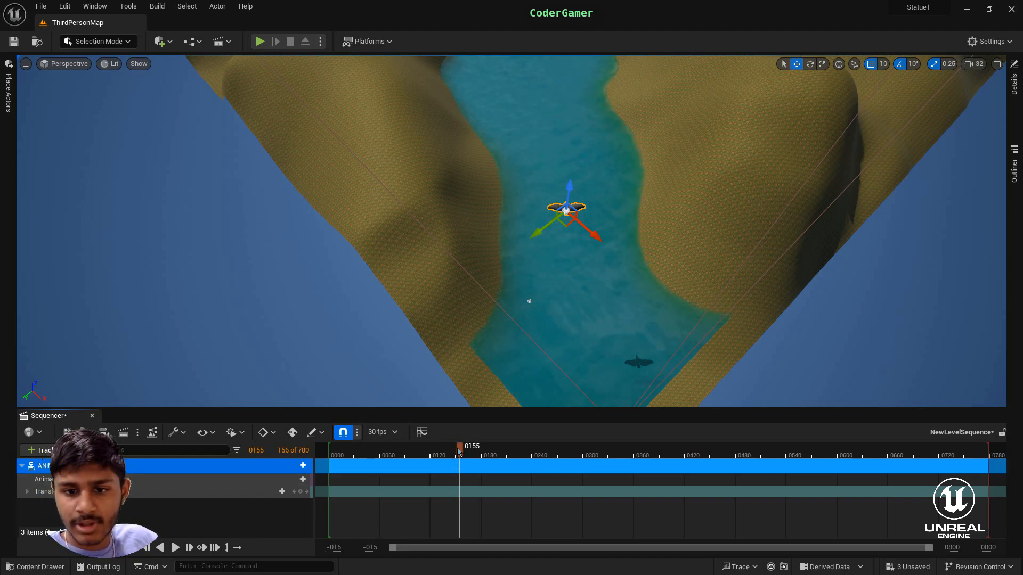
- At frame 600, move the crow along and across the river toward its far end
left_click_drag(461, 456, 847, 465)
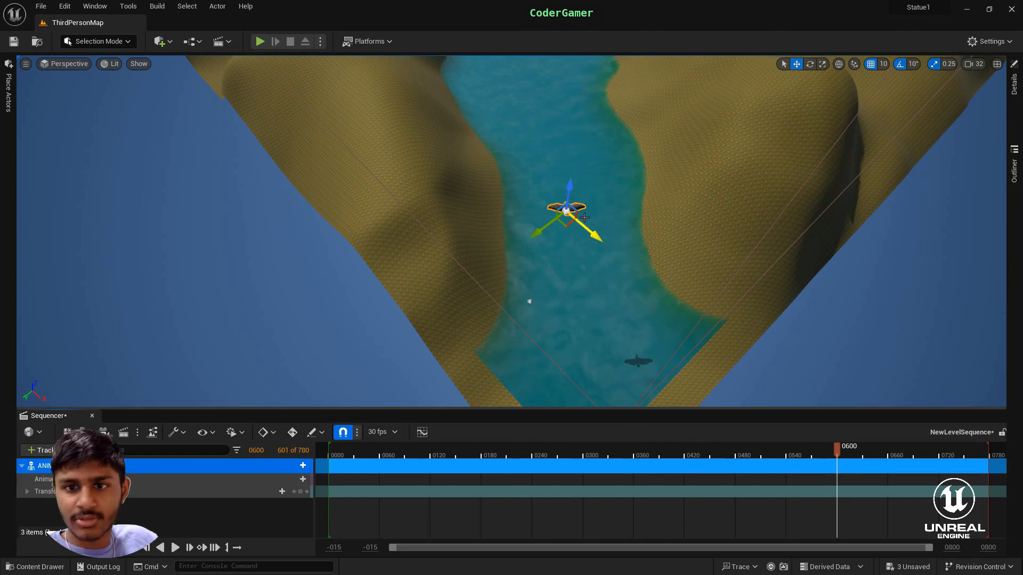
right_click_drag(665, 291, 651, 242)
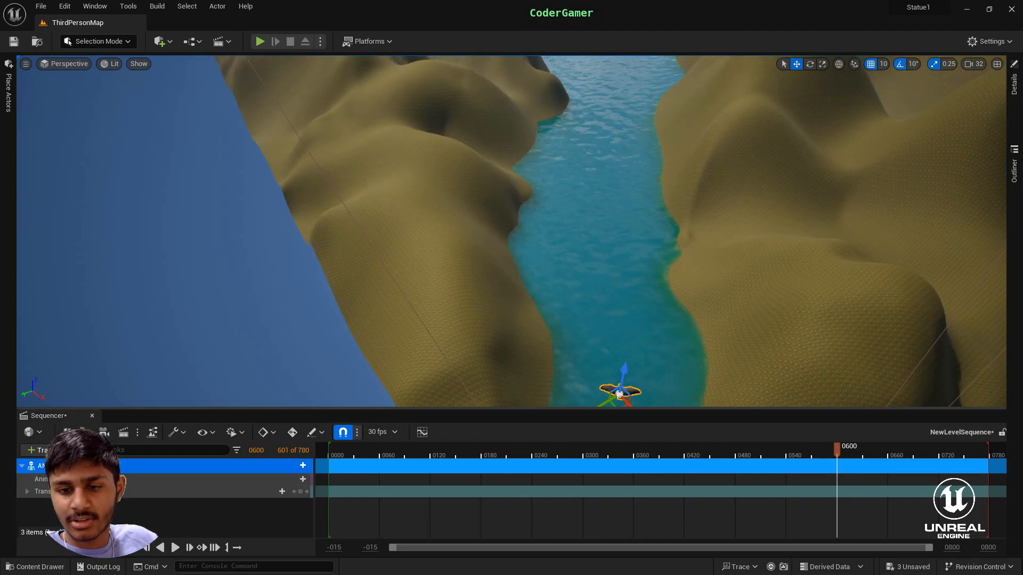
right_click_drag(624, 346, 628, 368)
left_click_drag(633, 368, 487, 135)
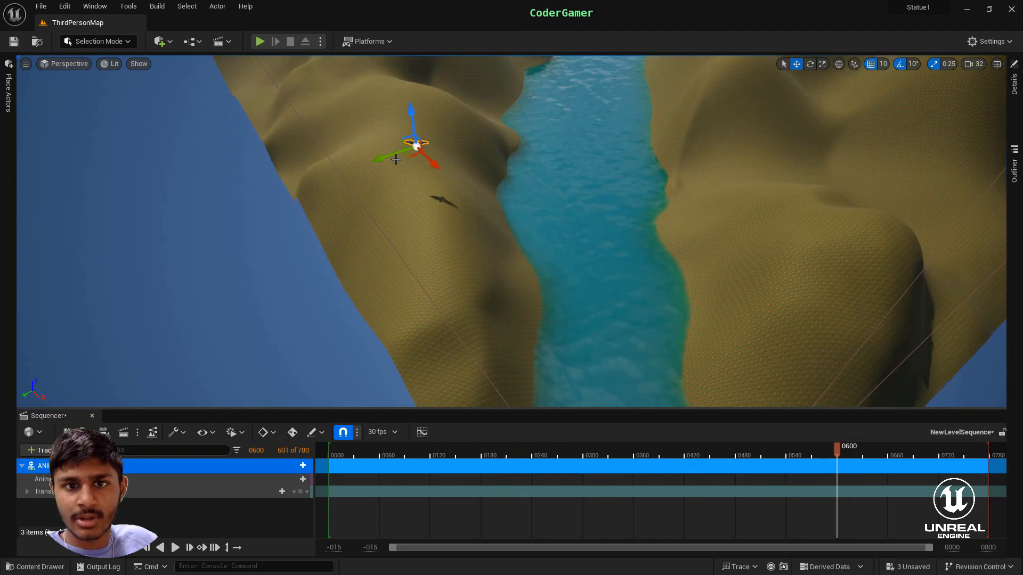
left_click_drag(384, 157, 569, 96)
right_click_drag(658, 283, 654, 237)
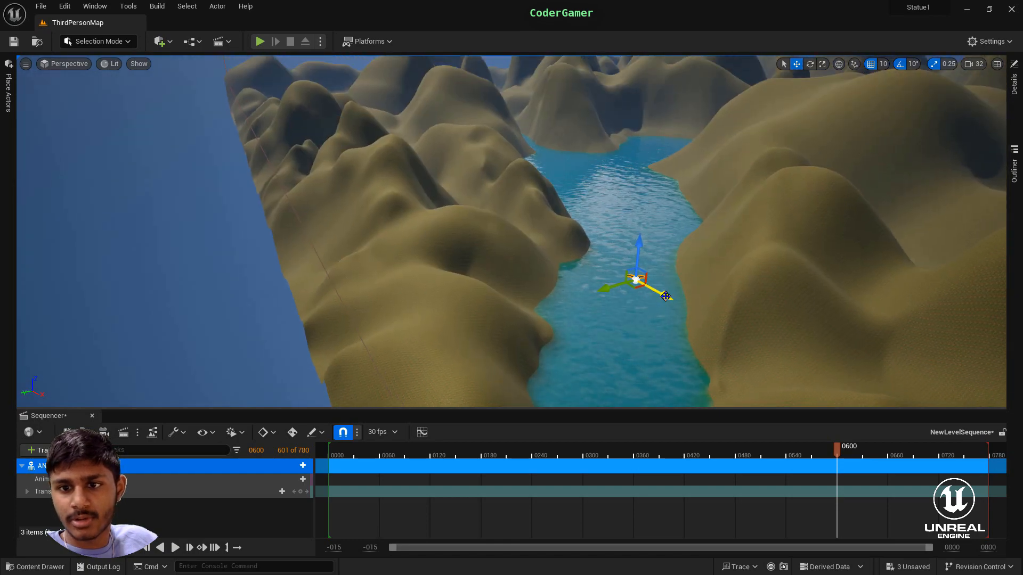
left_click_drag(666, 297, 394, 161)
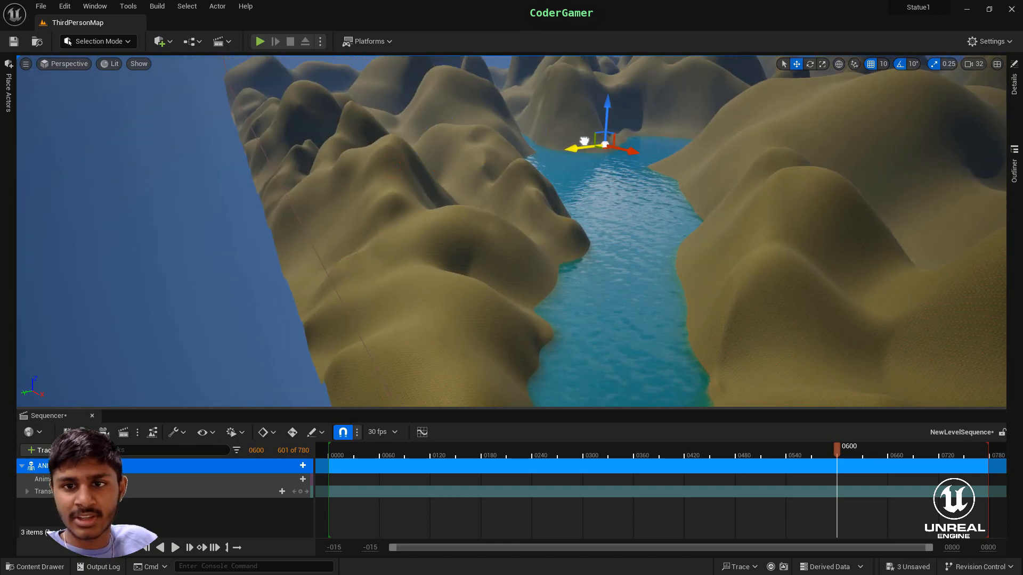
left_click_drag(584, 141, 586, 141)
- Add a transform key at frame 600 with the crow over the water near the river's fork
right_click_drag(694, 230, 582, 273)
key("w")
left_click_drag(598, 358, 462, 165)
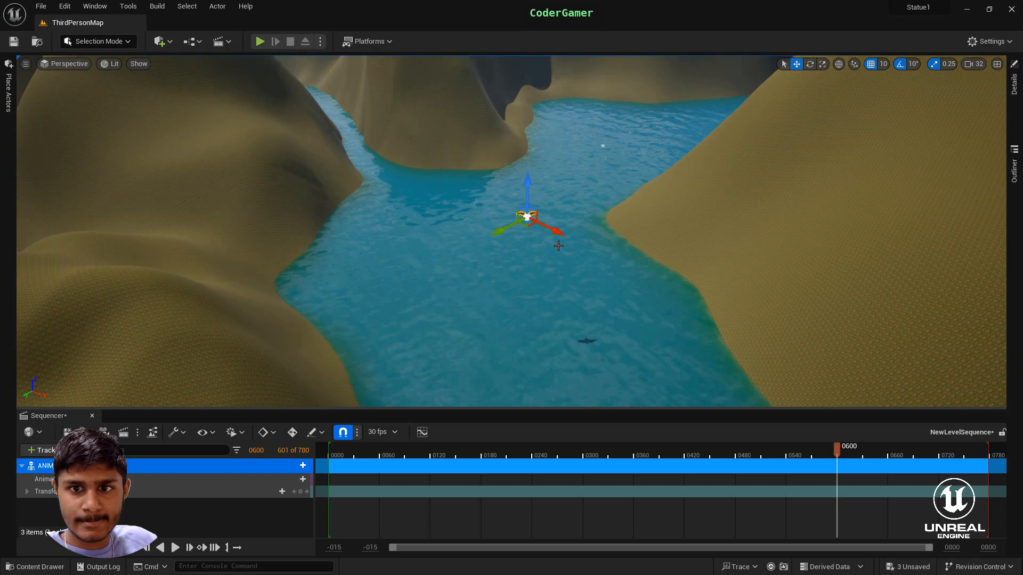
right_click_drag(558, 246, 541, 233)
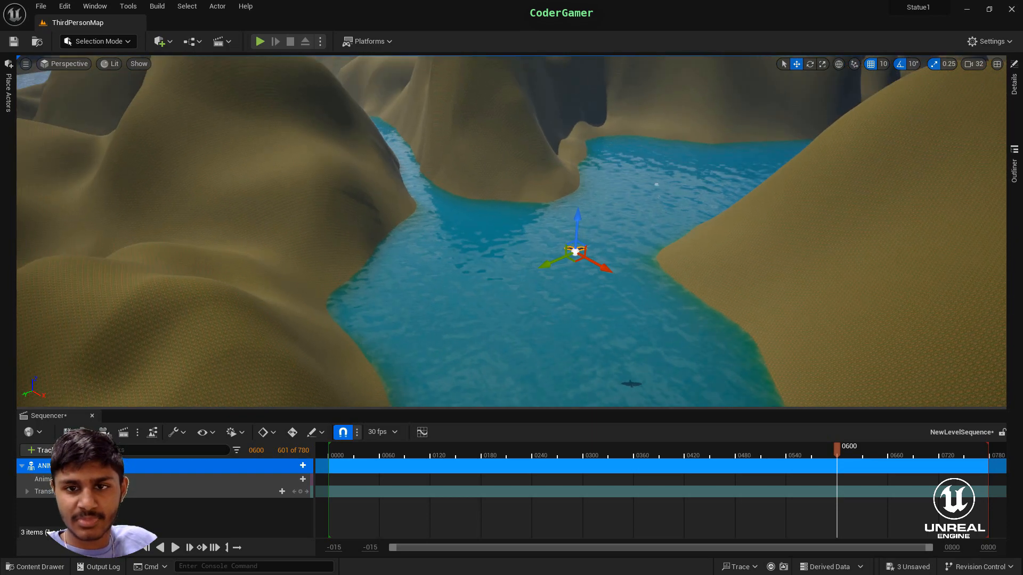
left_click(300, 492)
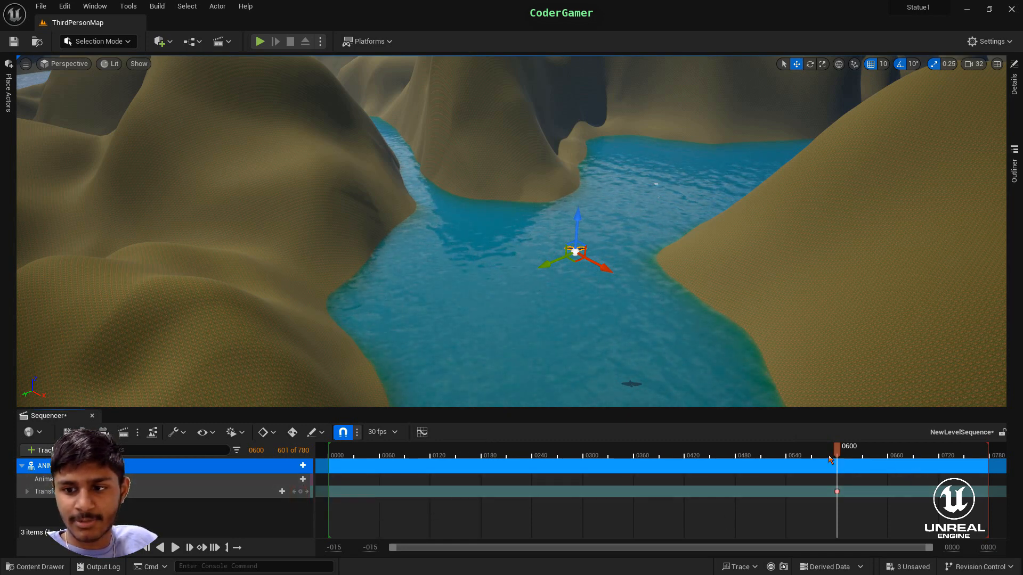
- Undo the crow's keyed move along the river and key its starting transform at frame 1
left_click_drag(829, 458, 775, 466)
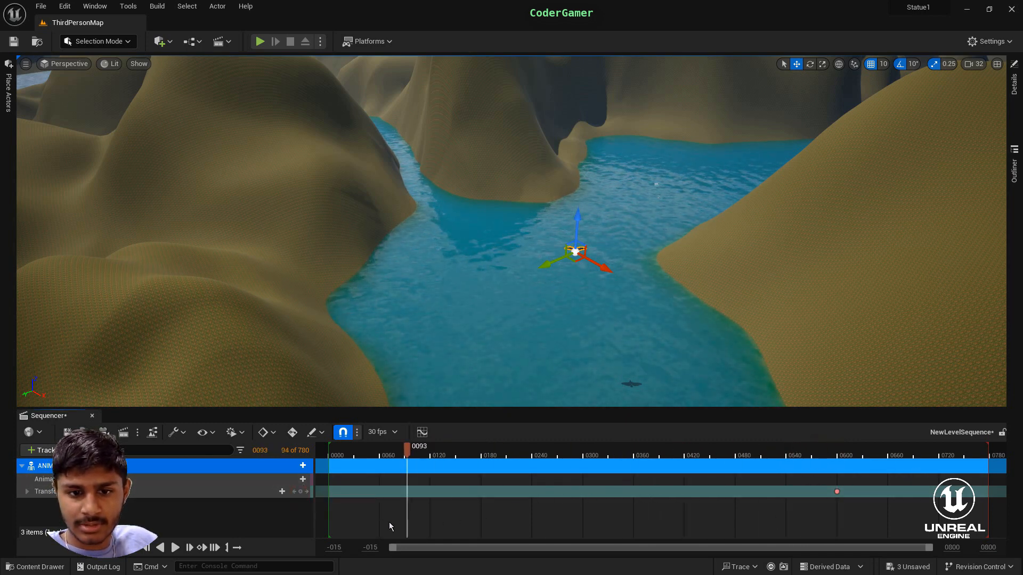
left_click_drag(388, 522, 330, 511)
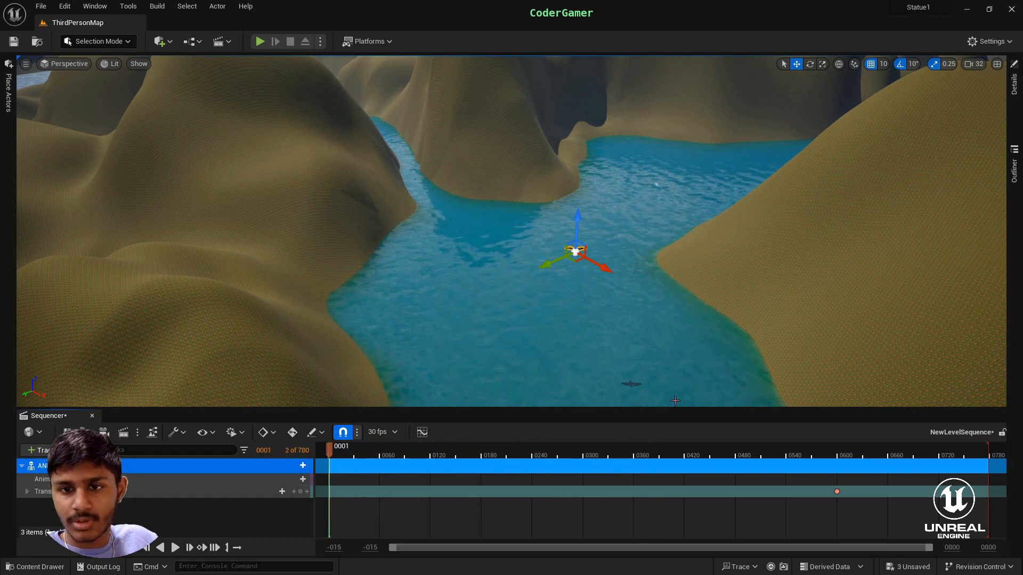
key("ctrl+z")
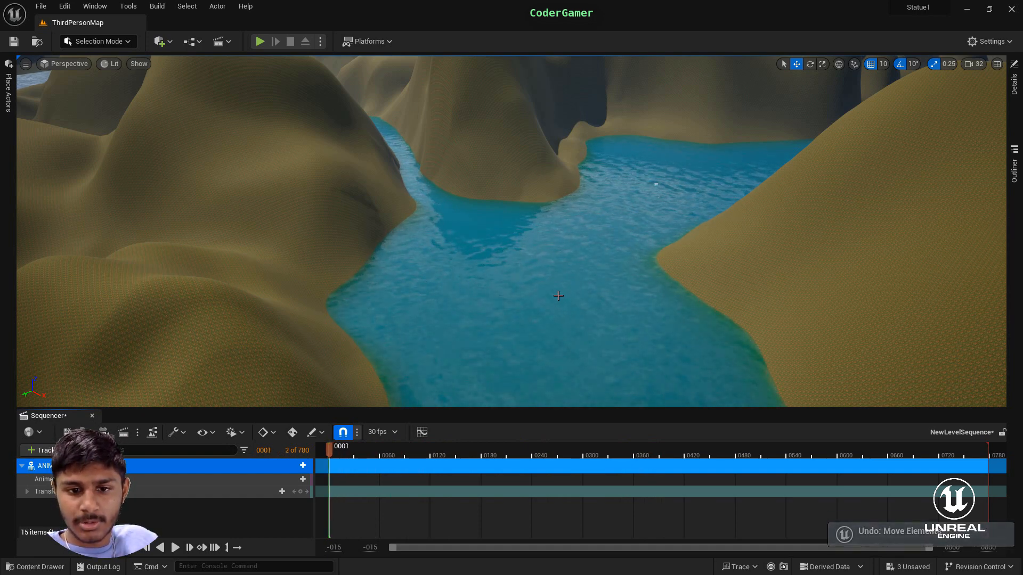
key("f")
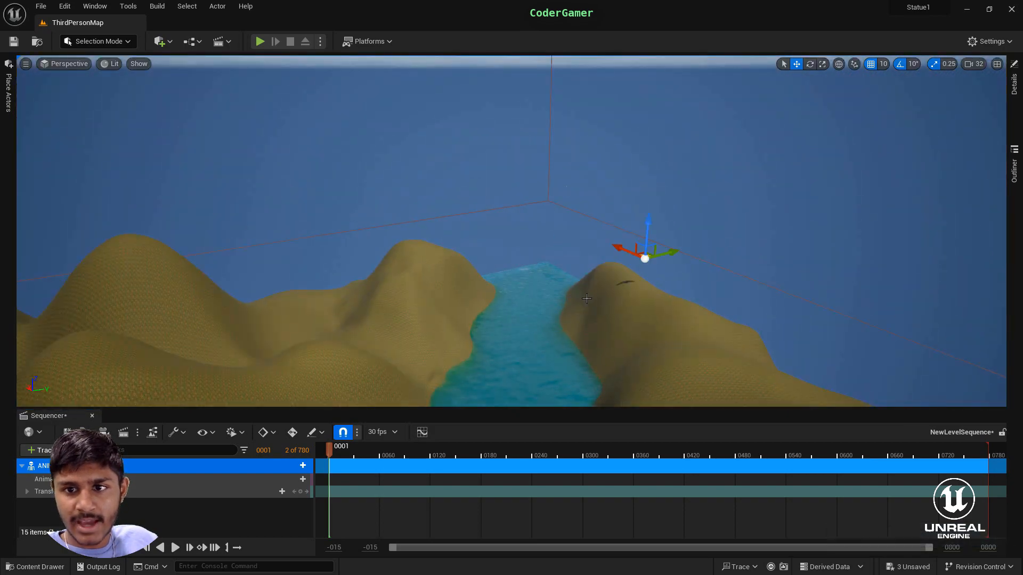
key("ctrl+z")
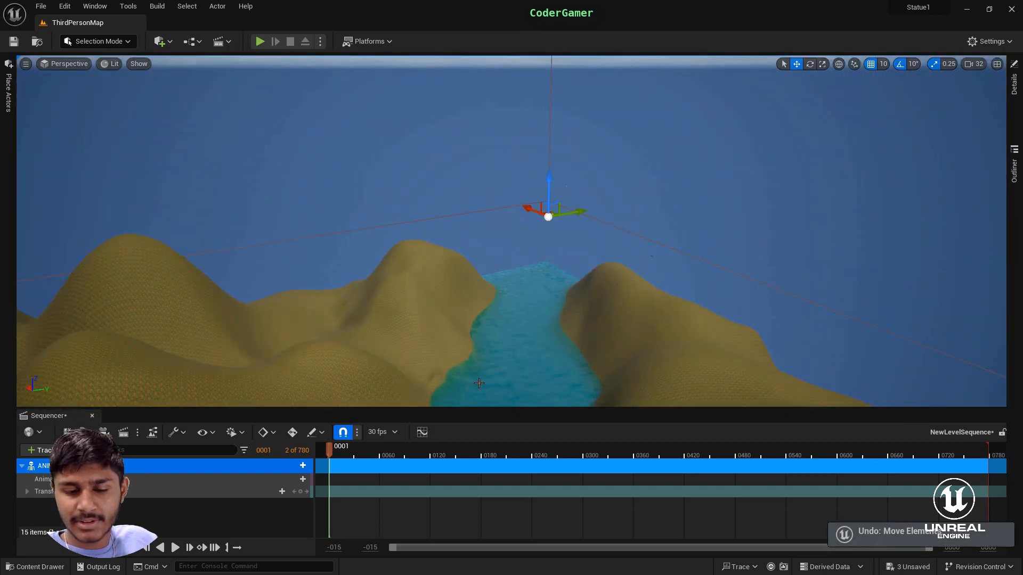
left_click(300, 491)
- Move the crow down the river valley, away from its starting point, with the sequence at frame 599
left_click_drag(332, 458, 836, 469)
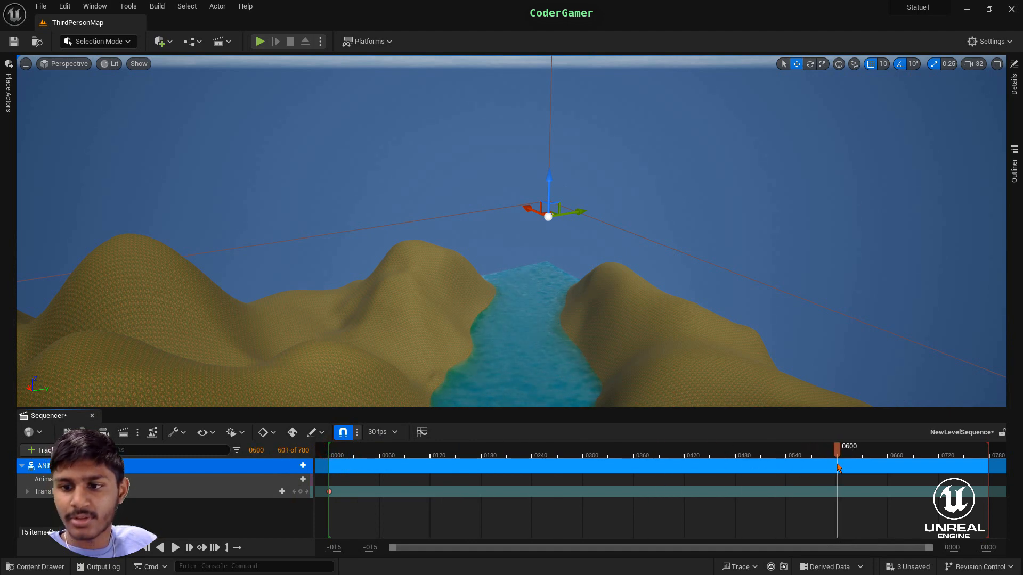
left_click_drag(578, 213, 286, 294)
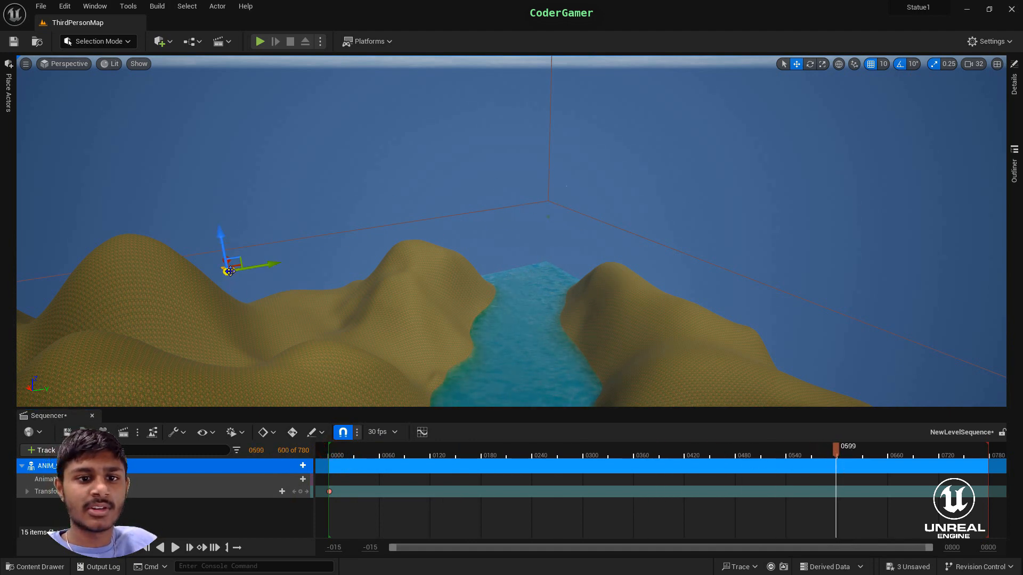
right_click_drag(225, 265, 148, 297)
left_click_drag(177, 384, 252, 158)
right_click_drag(252, 157, 512, 140)
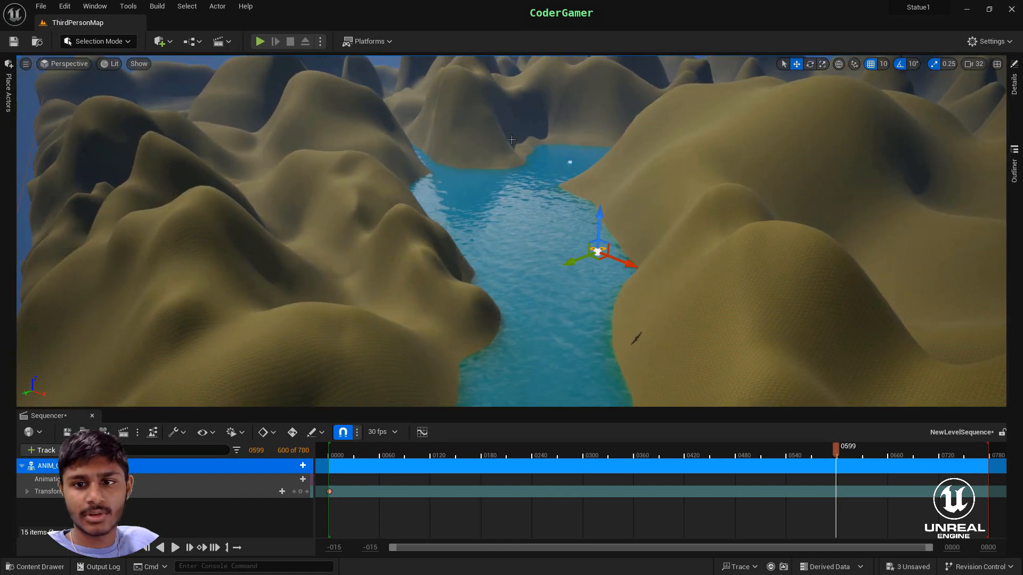
- Adjust the crow's position along and across the river so it sits over mid-channel just before the fork
left_click_drag(576, 266, 508, 143)
mouse_move(632, 200)
right_mouse_down()
mouse_move(632, 155)
mouse_move(632, 201)
right_mouse_up()
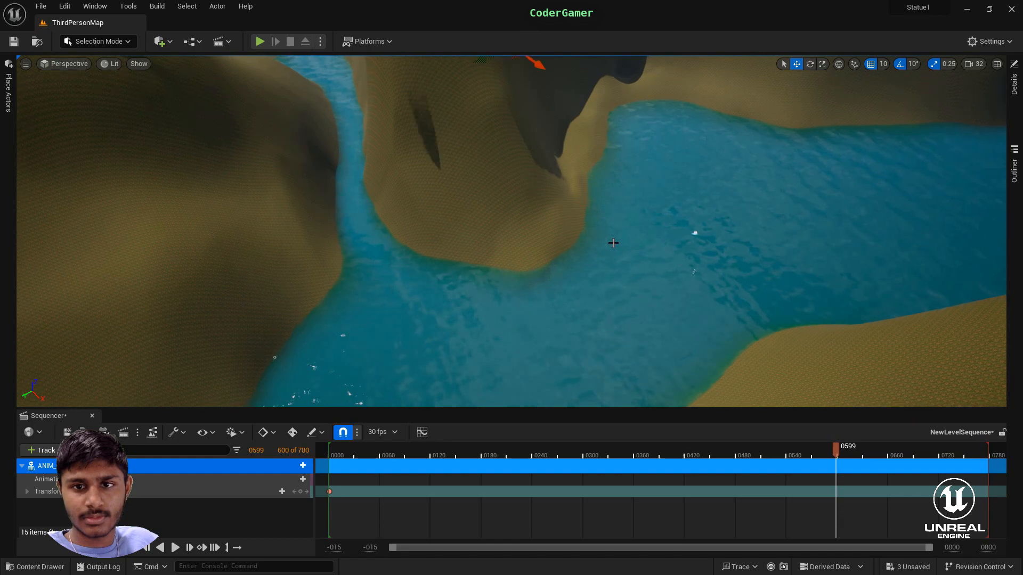
right_click_drag(589, 229, 542, 226)
scroll(541, 201, "down", 3)
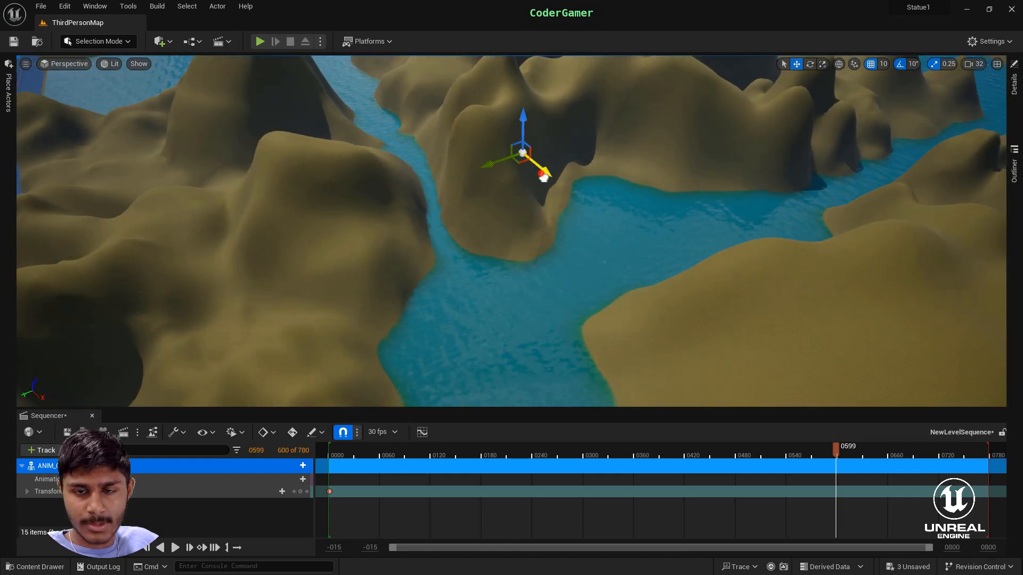
left_click_drag(543, 169, 659, 315)
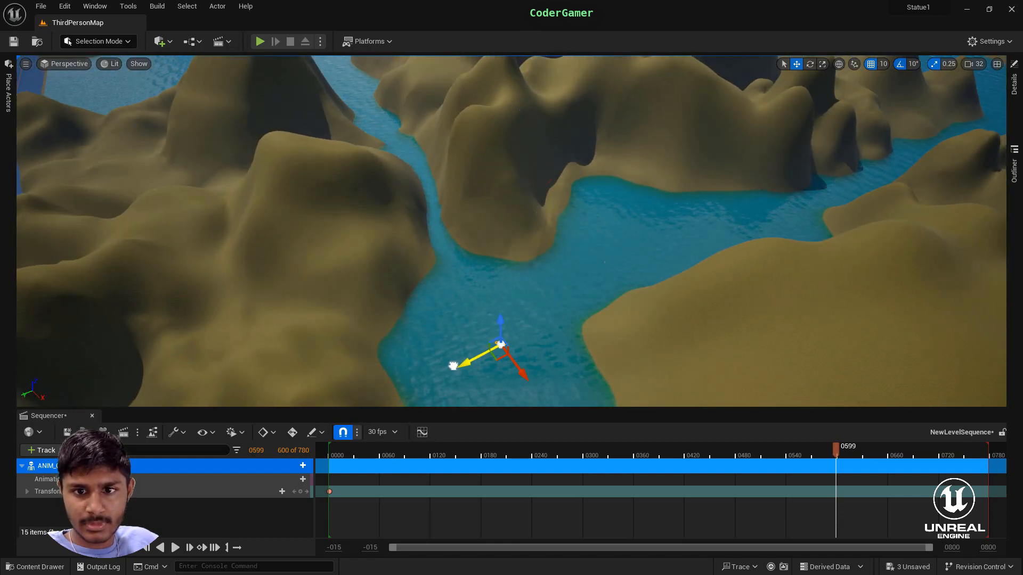
right_click_drag(628, 316, 630, 373)
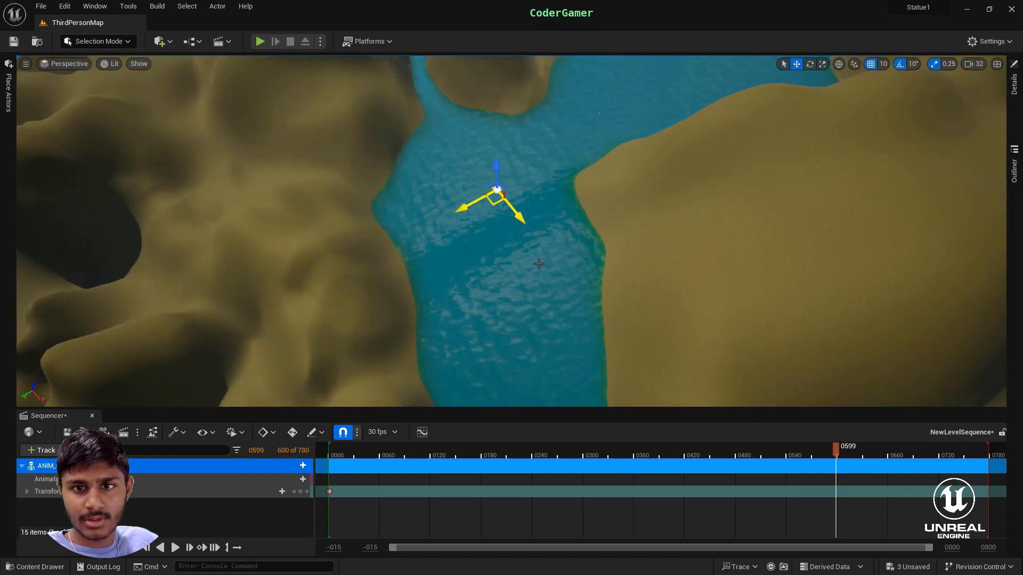
- Rotate the crow about its vertical axis to line up with the river near the fork
key("w")
mouse_move(716, 228)
right_mouse_down()
mouse_move(710, 183)
mouse_move(716, 228)
right_mouse_up()
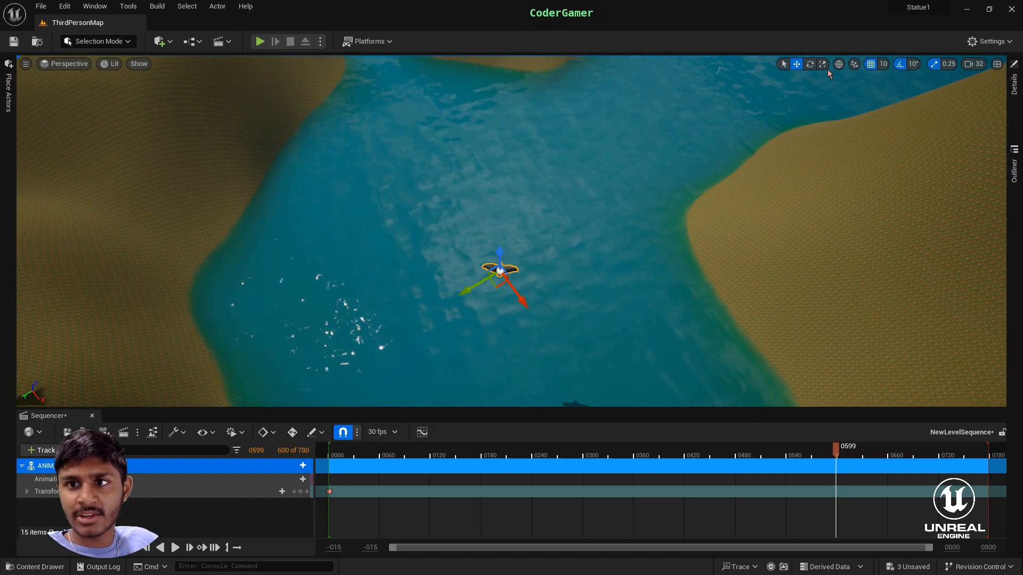
left_click(809, 63)
mouse_move(509, 324)
left_mouse_down()
mouse_move(541, 312)
mouse_move(512, 336)
left_mouse_up()
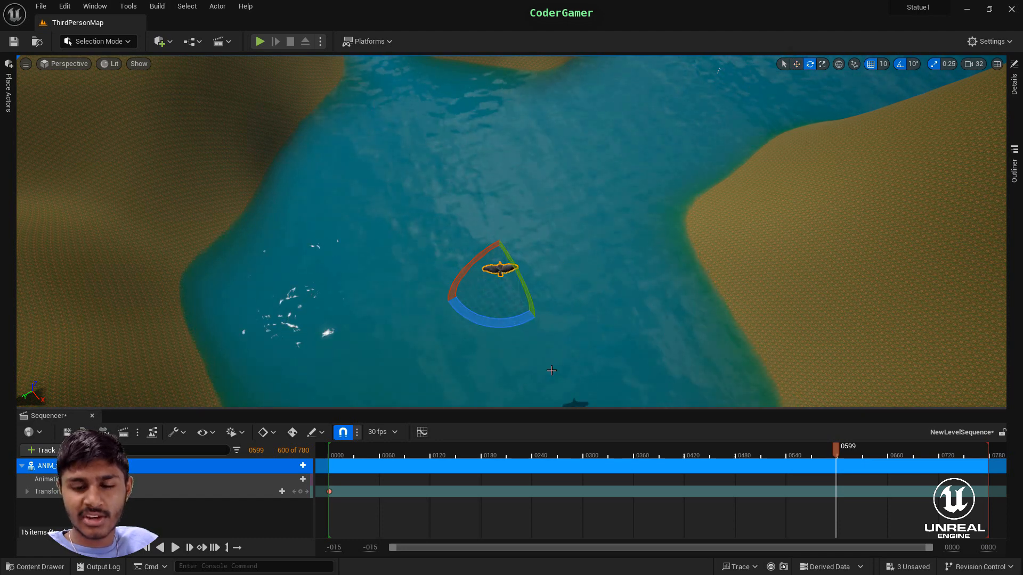
- Key the crow's transform at frame 599 and scrub back through the sequence to check its flight along the river
left_click(300, 492)
left_click_drag(836, 450, 733, 479)
right_click_drag(687, 319, 885, 368)
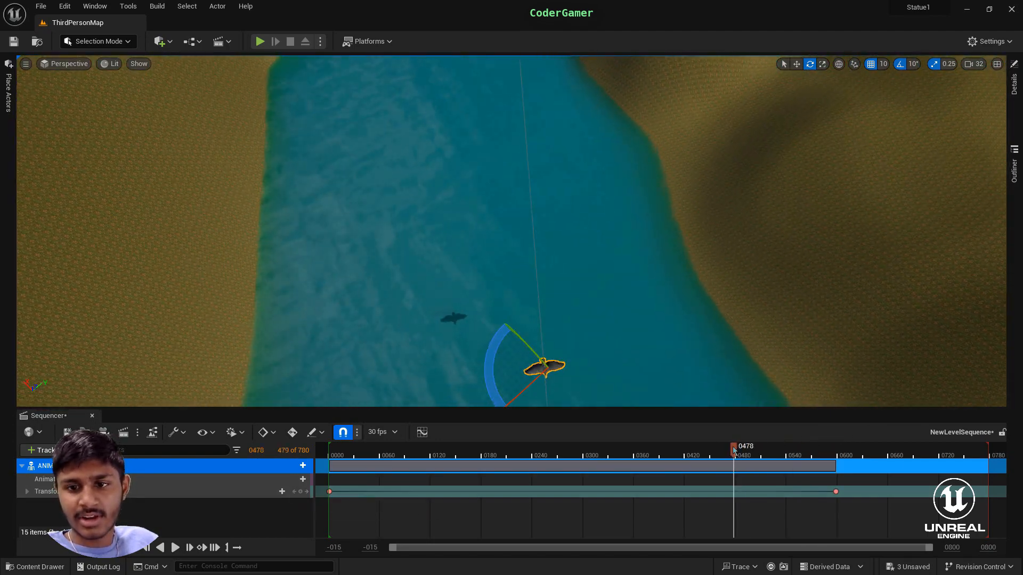
left_click_drag(734, 450, 599, 450)
right_click_drag(578, 349, 571, 306)
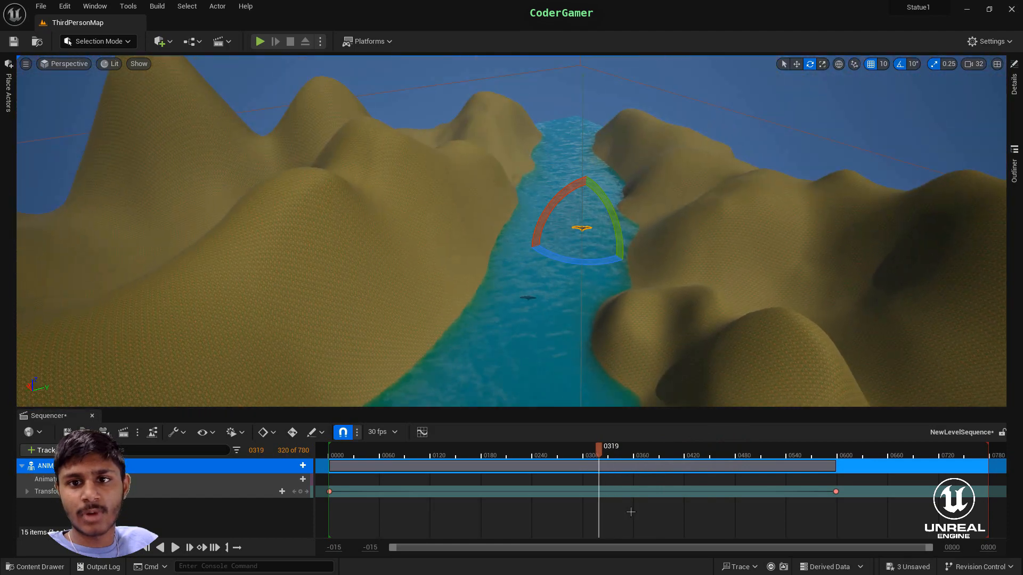
left_click_drag(600, 452, 686, 460)
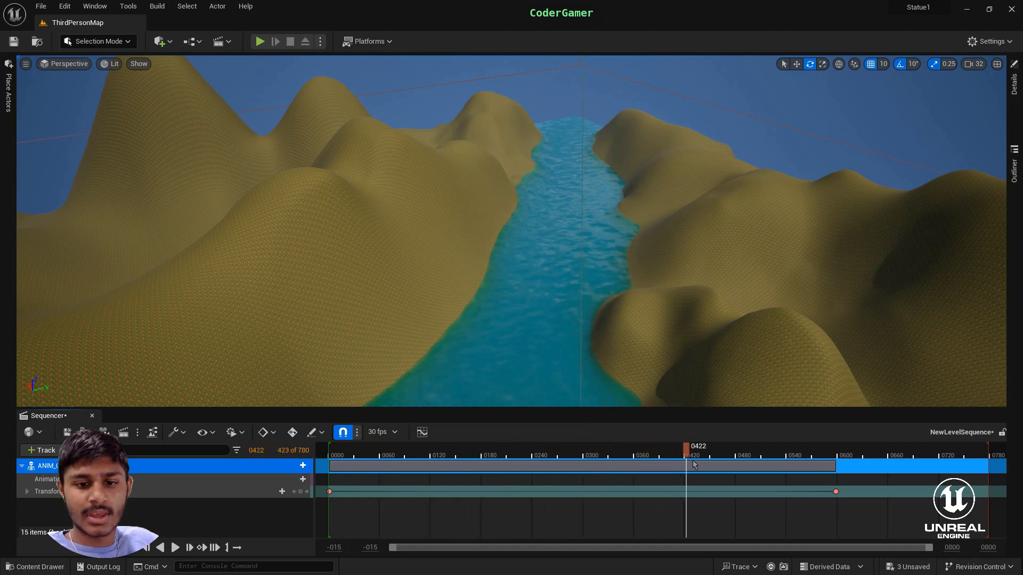
- Try to raise the end key of the crow's Location Y curve in the Curve Editor and undo the key move
left_click(323, 436)
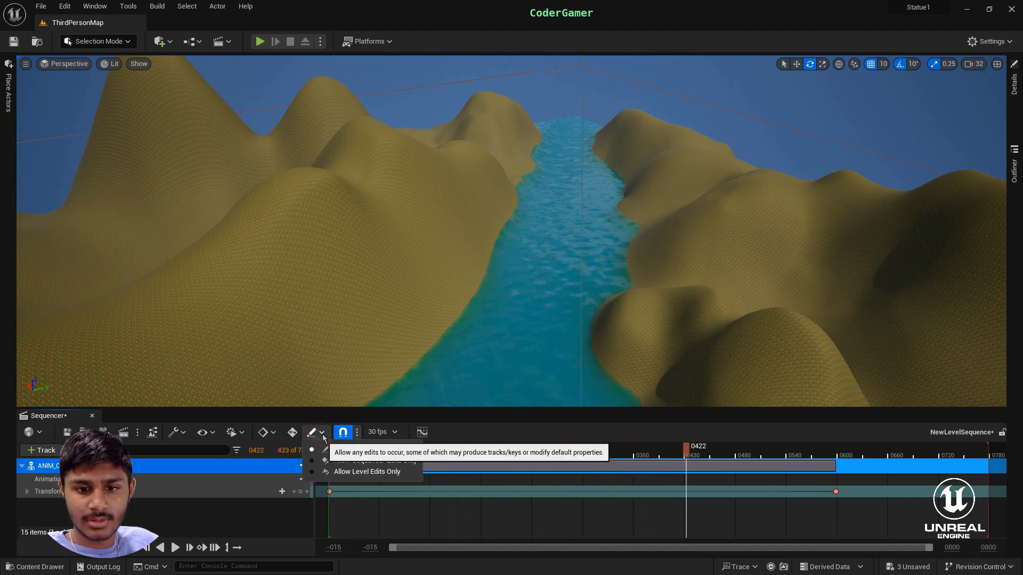
left_click(420, 433)
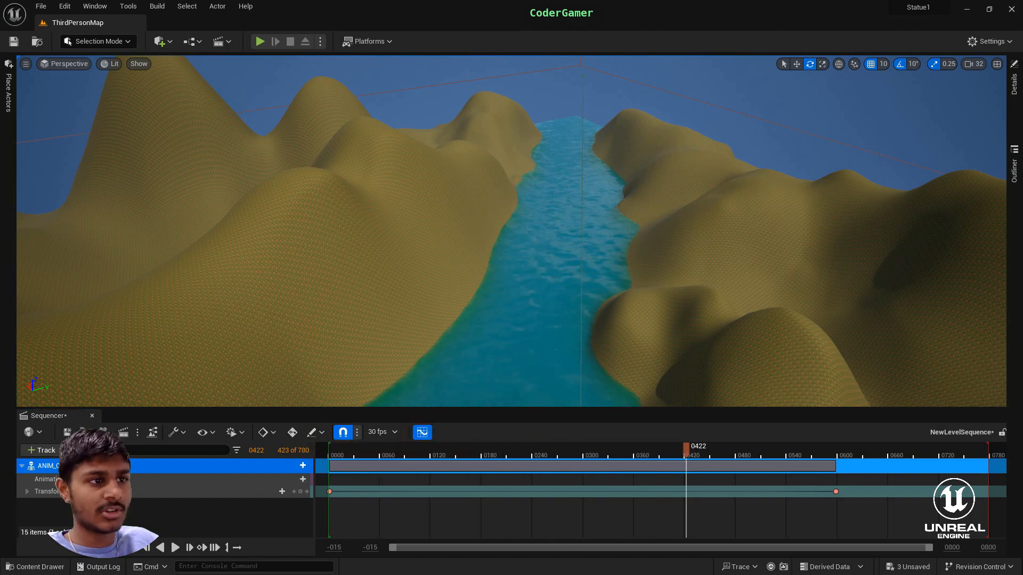
left_click_drag(700, 337, 695, 228)
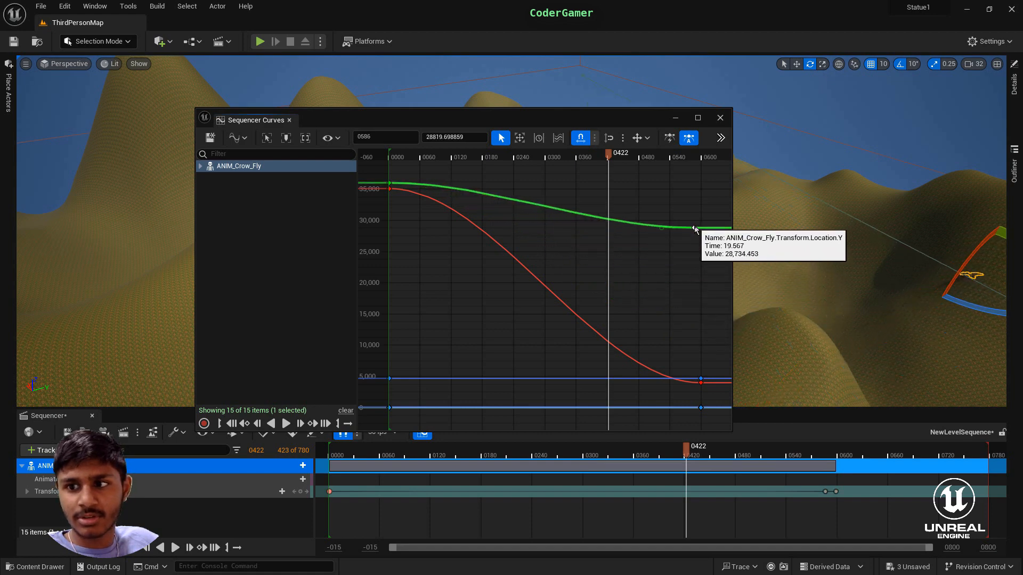
key("ctrl+z")
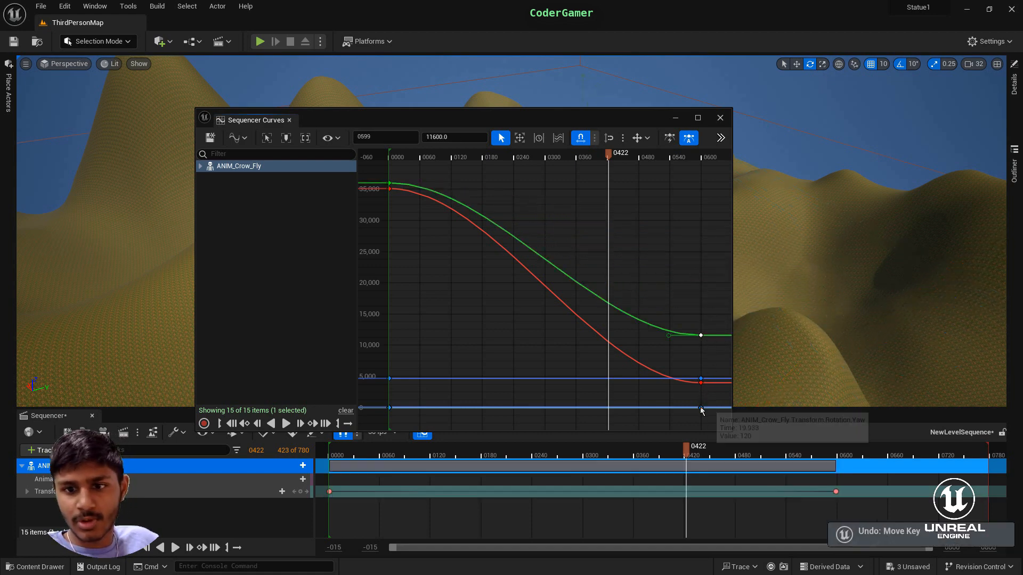
- Examine the Curve Editor's view modes, axis locking, grid spacing and Multi Select tool, and close it
left_click(701, 408)
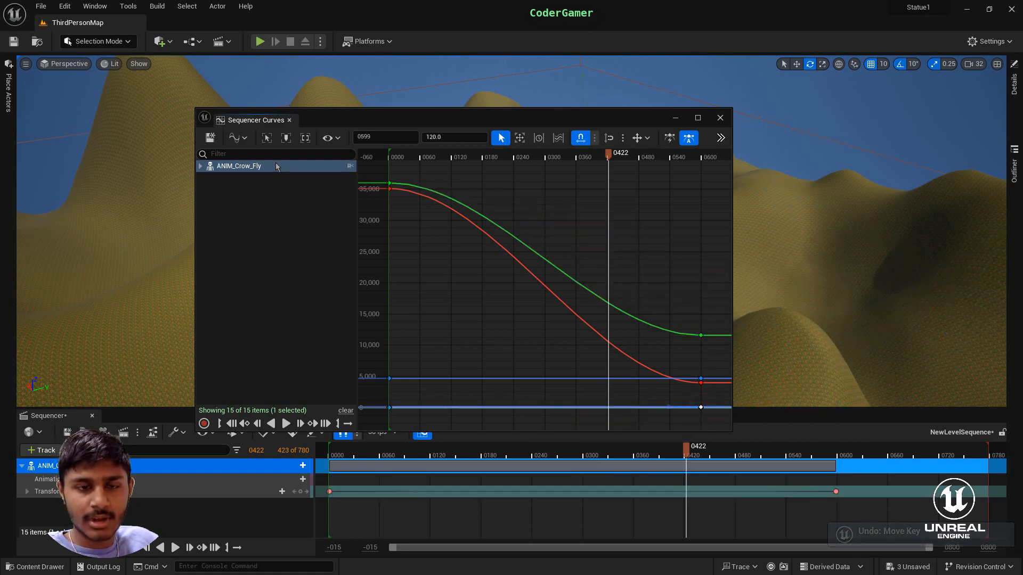
left_click(237, 139)
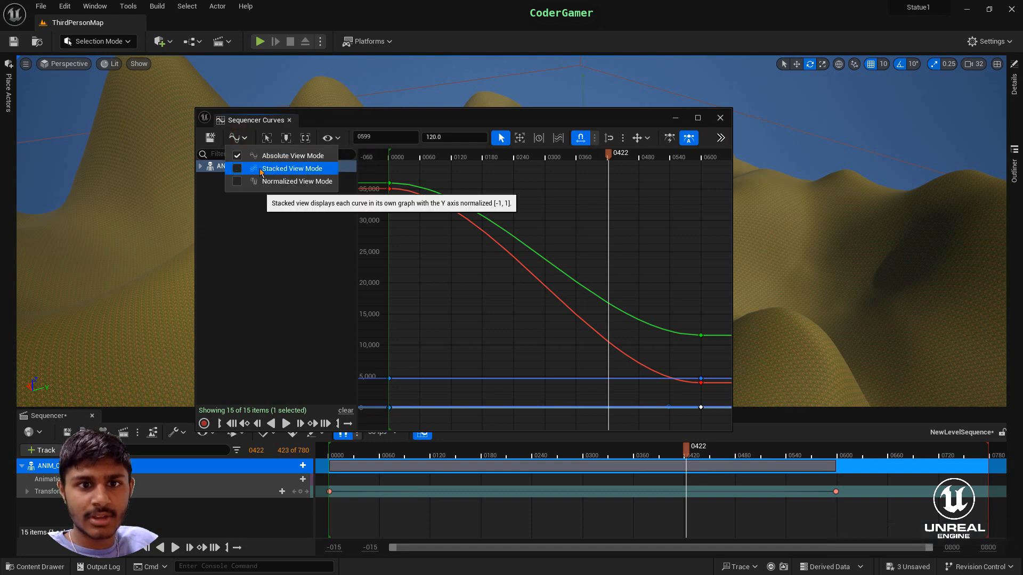
left_click(647, 138)
left_click(622, 137)
left_click(622, 138)
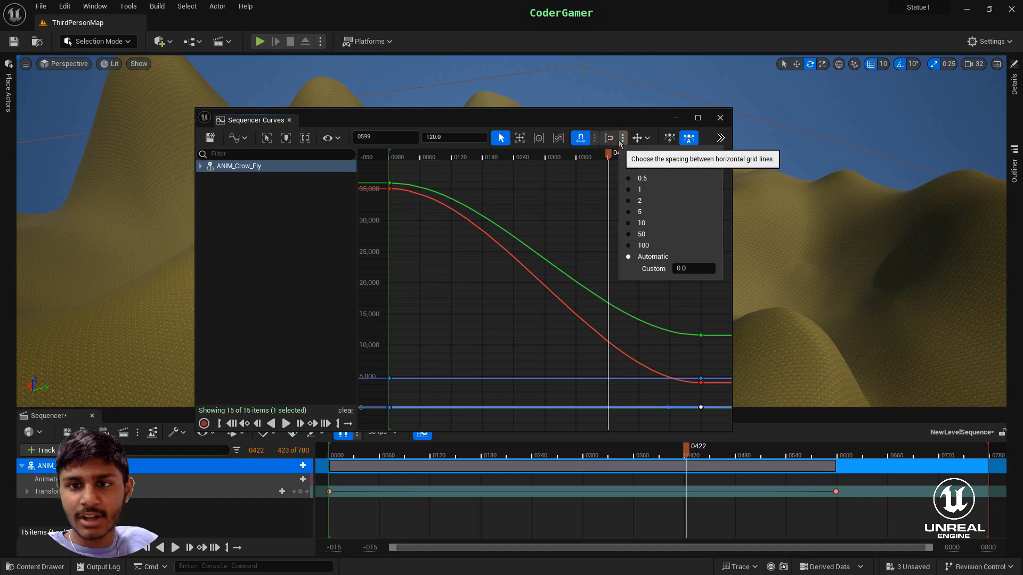
left_click(565, 139)
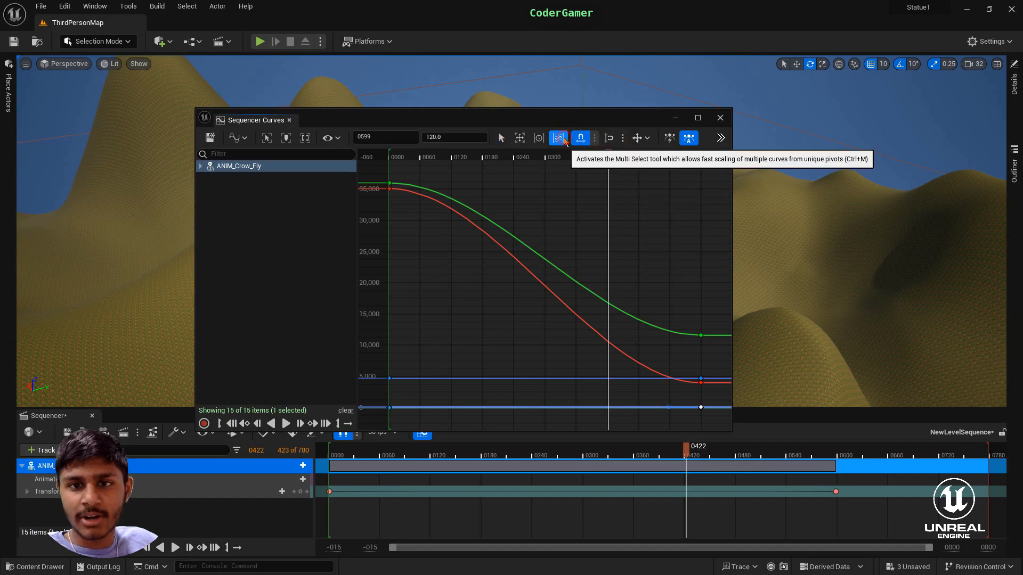
left_click(508, 138)
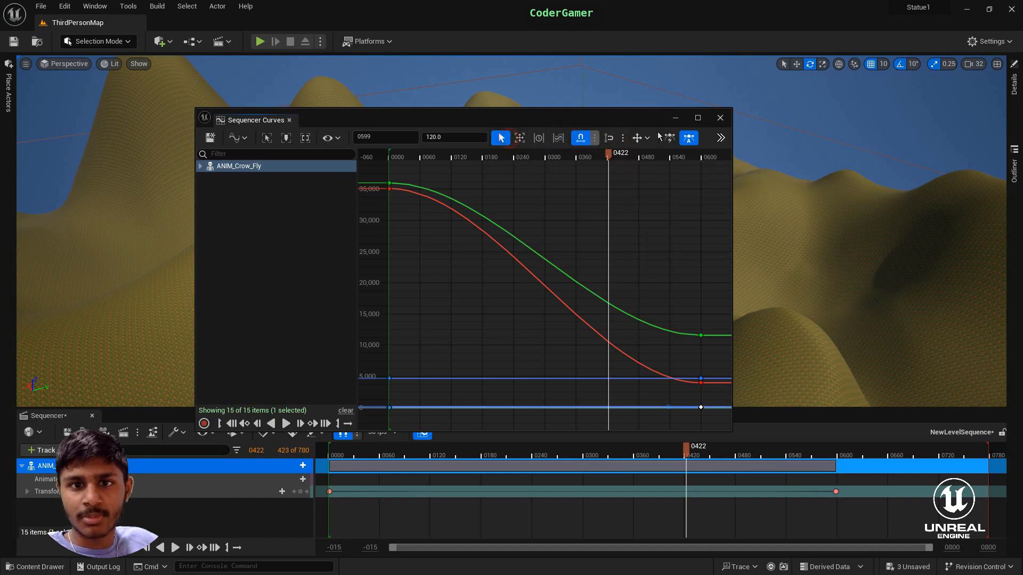
left_click(720, 117)
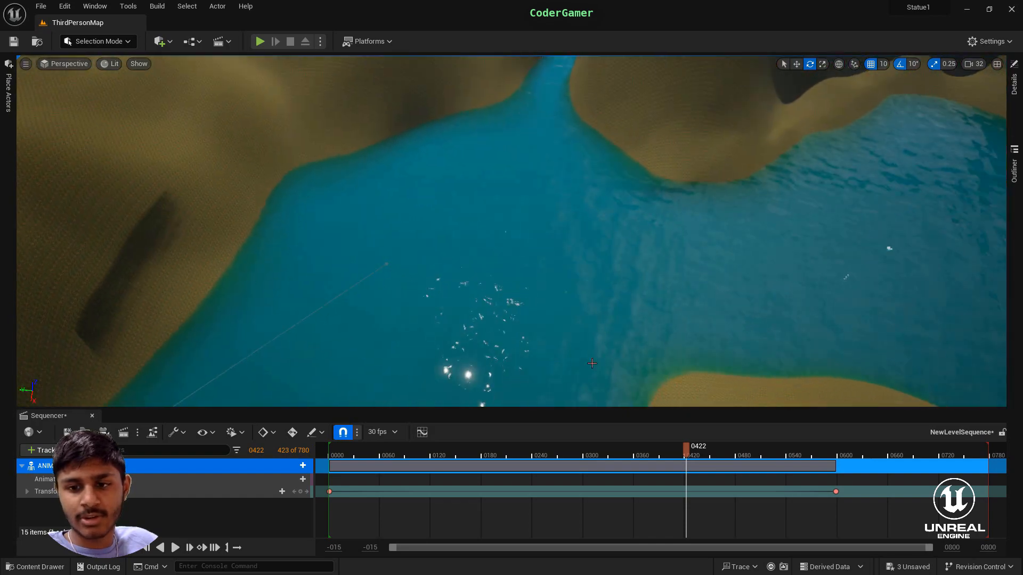
- With the sequence at frame 660, move the crow forward over the fork, towards the narrow river branch
left_click_drag(686, 448, 836, 501)
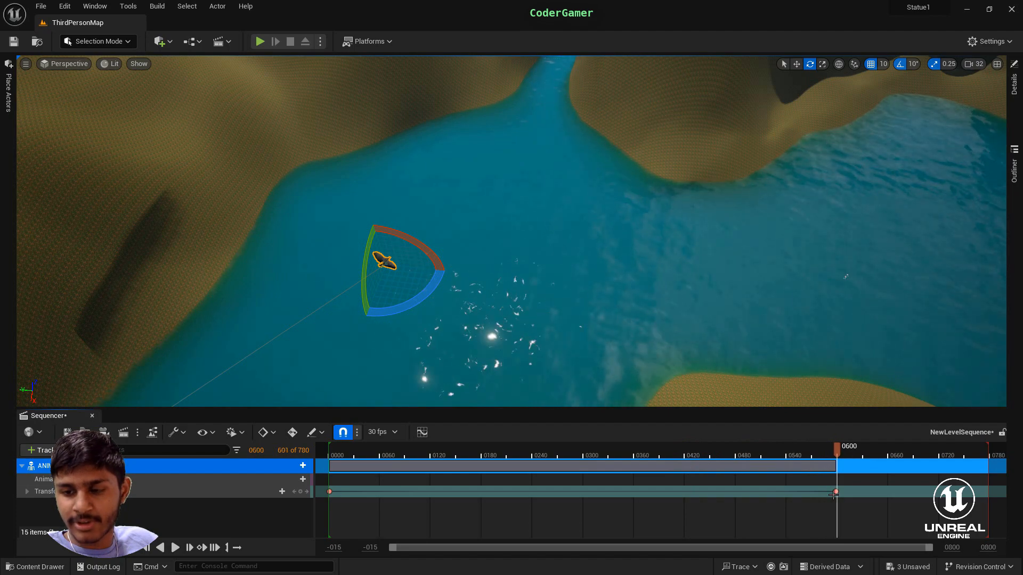
key("a")
right_click_drag(882, 179, 942, 158)
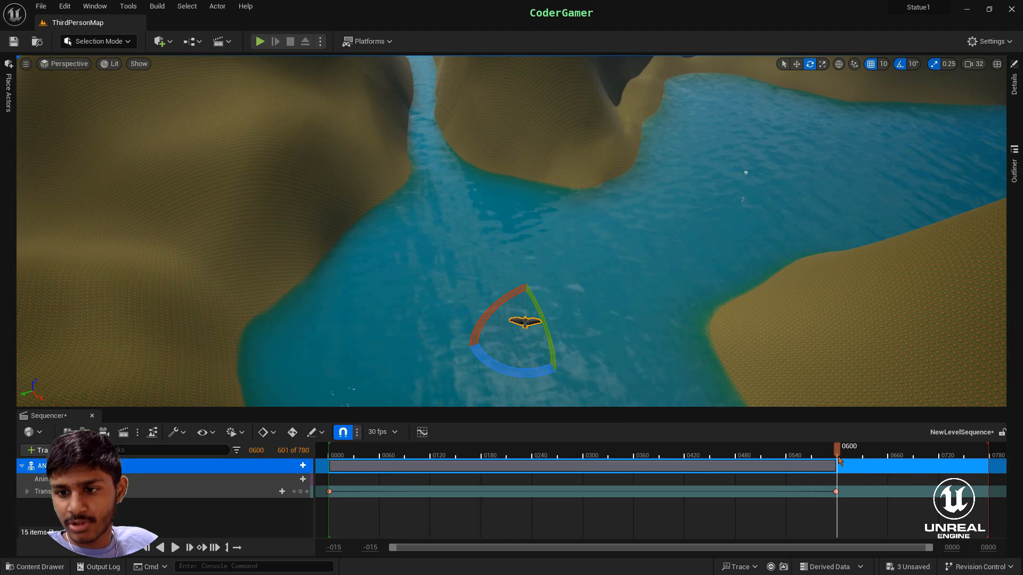
left_click_drag(887, 492, 893, 497)
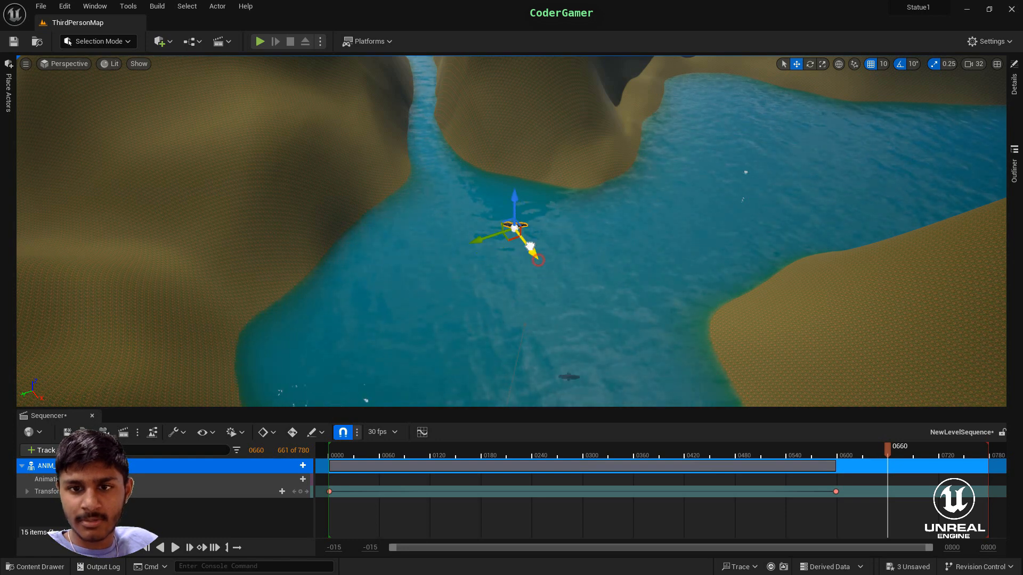
- Rotate the crow about its vertical axis to face the narrow river branch and key its transform at frame 660
left_click(809, 64)
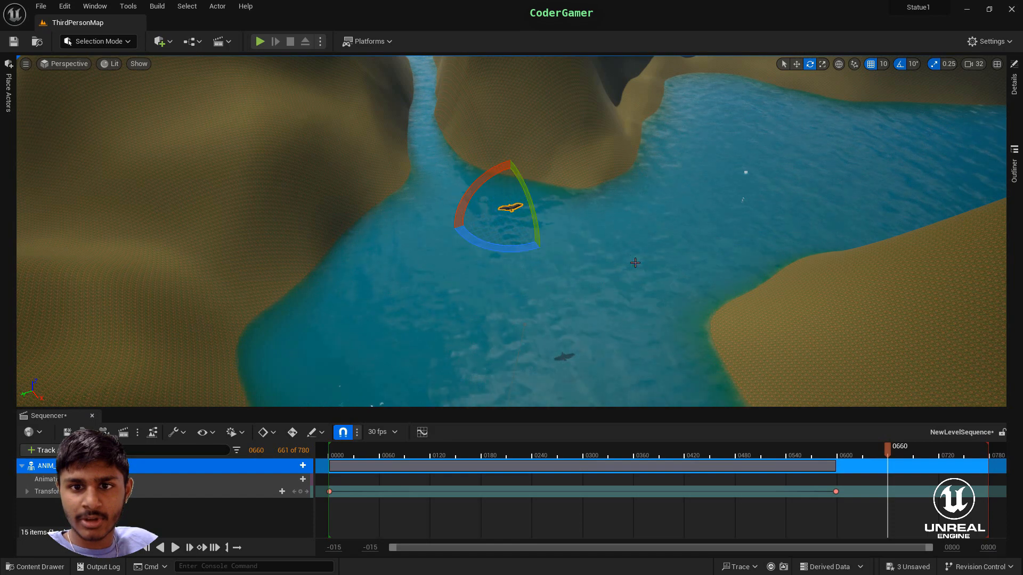
key("w")
right_click_drag(634, 263, 569, 264)
key("s")
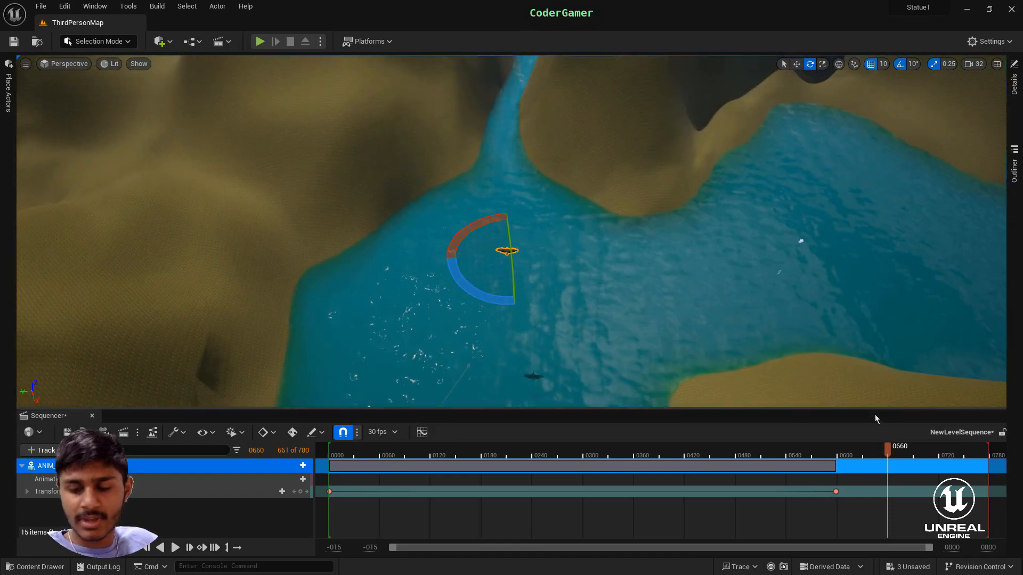
left_click(300, 491)
- Extend the sequence timeline's working range and view range to end at frame 900
left_click_drag(894, 457, 920, 495)
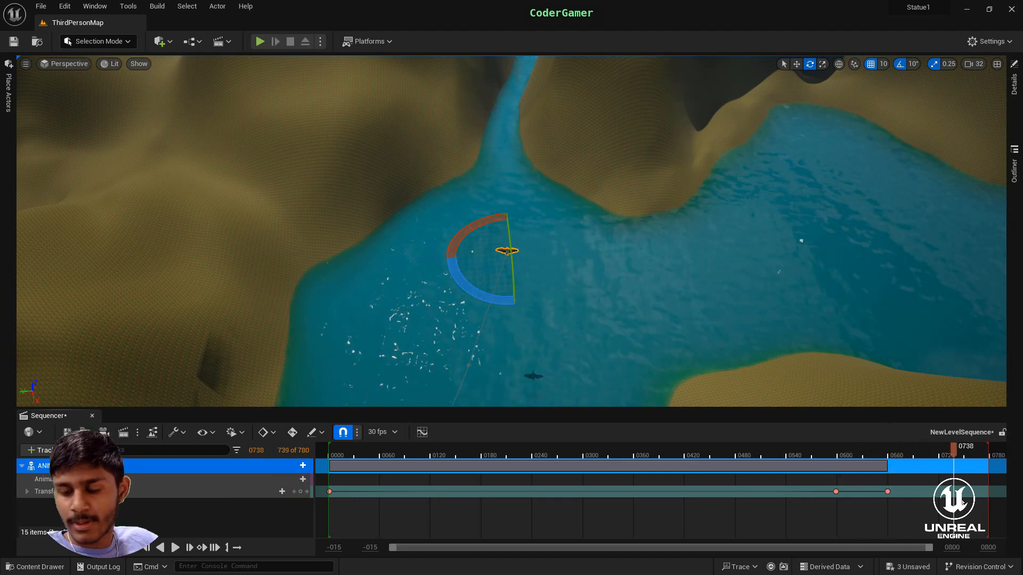
left_click_drag(990, 496, 1004, 493)
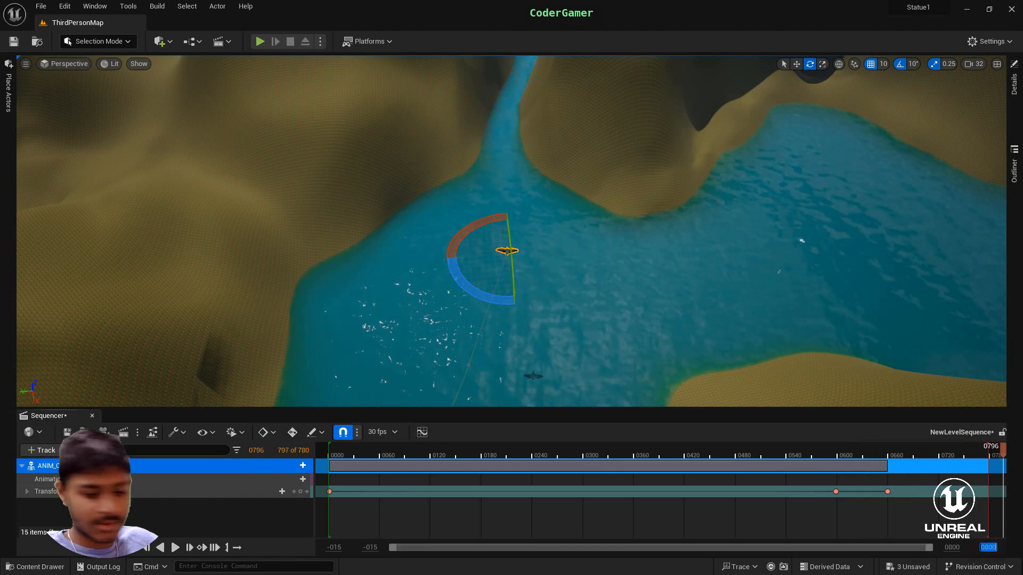
key("Return")
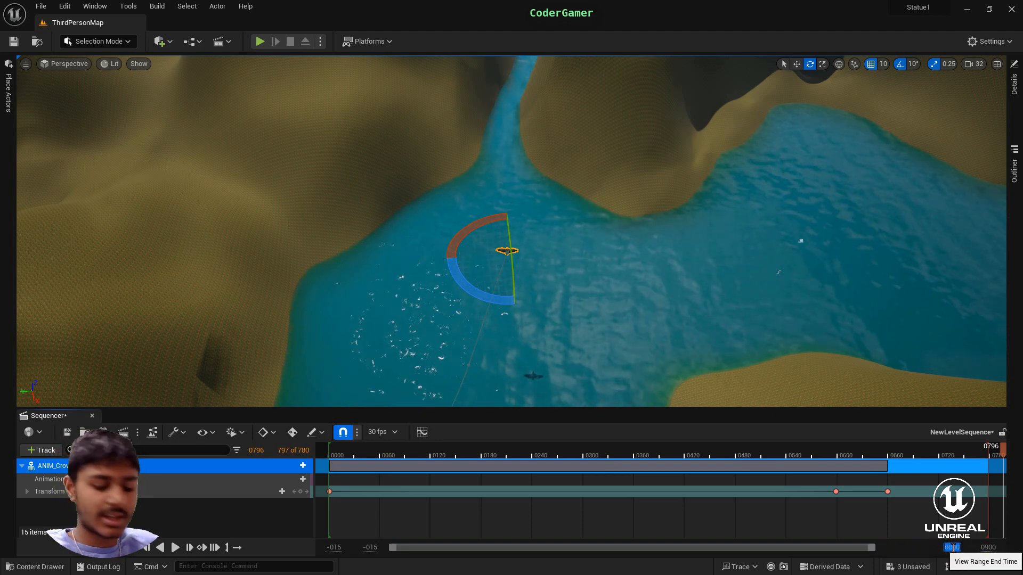
key("Return")
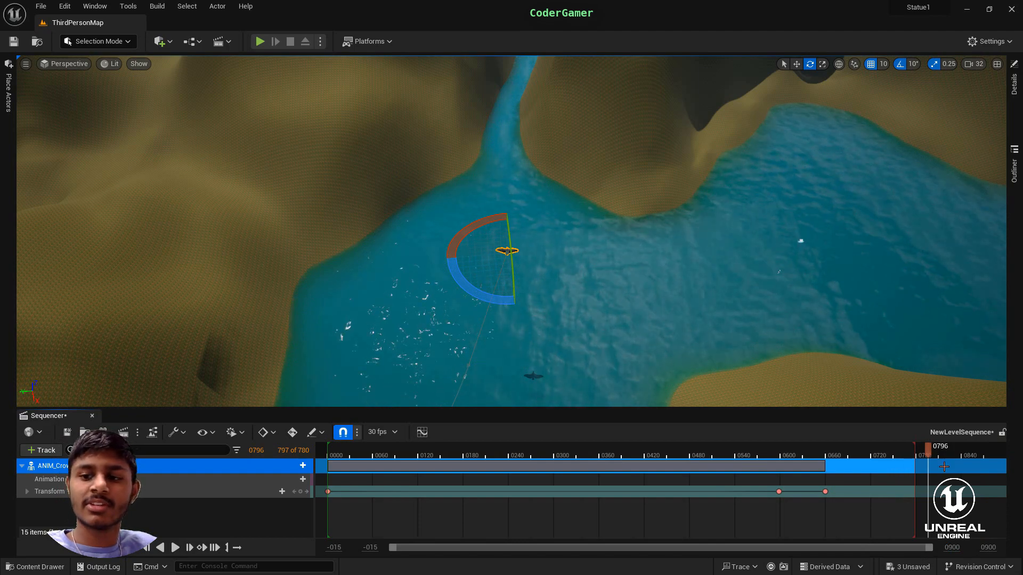
- With the sequence at frame 800, rotate the crow by -20° about its vertical axis
left_click_drag(927, 453, 932, 478)
key("Left")
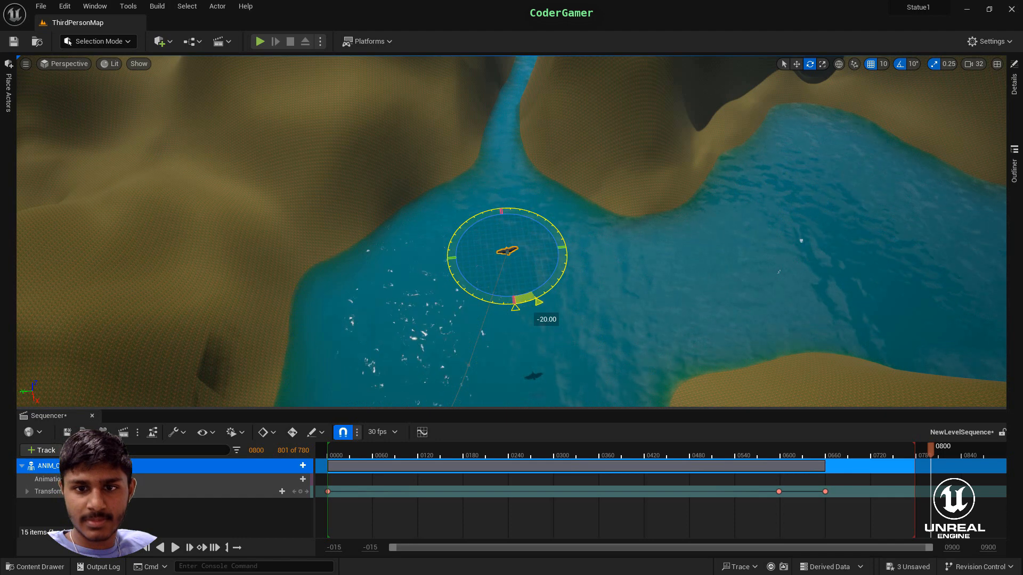
left_click_drag(515, 302, 538, 302)
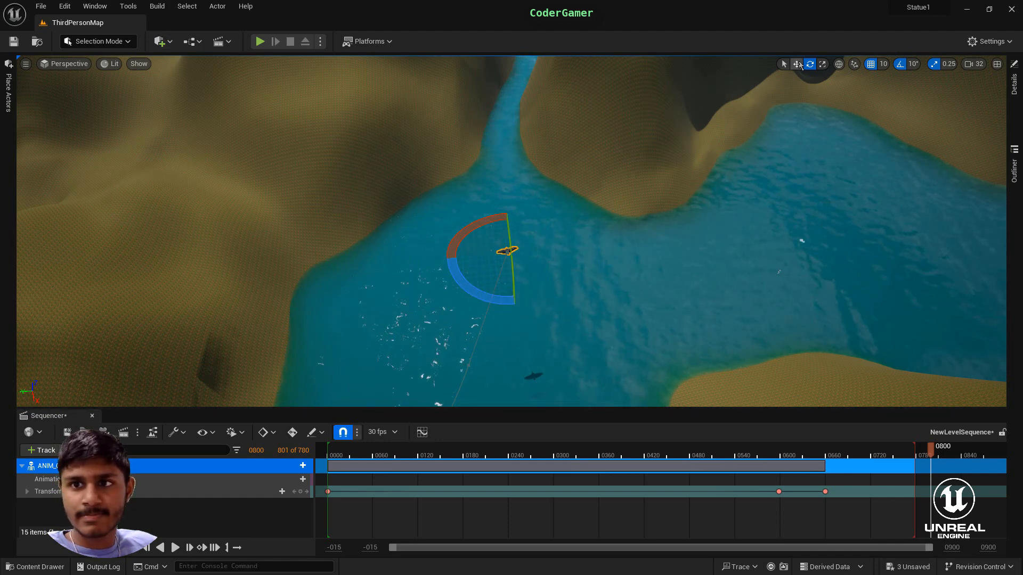
- Move the crow forward into the mouth of the narrow river branch and key its transform at frame 800
left_click(797, 64)
left_click_drag(516, 289, 498, 136)
left_click(809, 64)
mouse_move(665, 255)
right_mouse_down()
mouse_move(666, 171)
mouse_move(666, 254)
right_mouse_up()
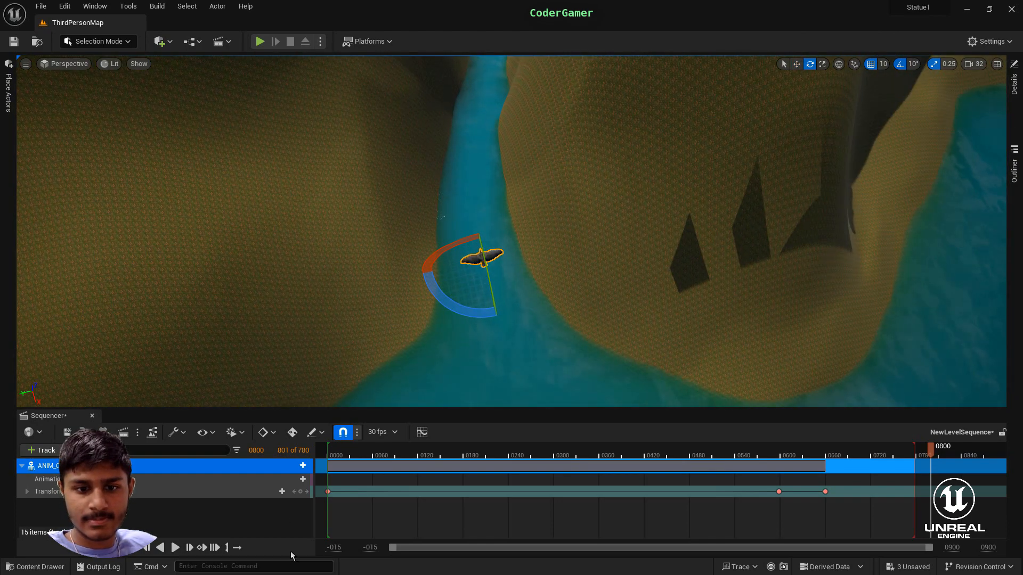
left_click(300, 491)
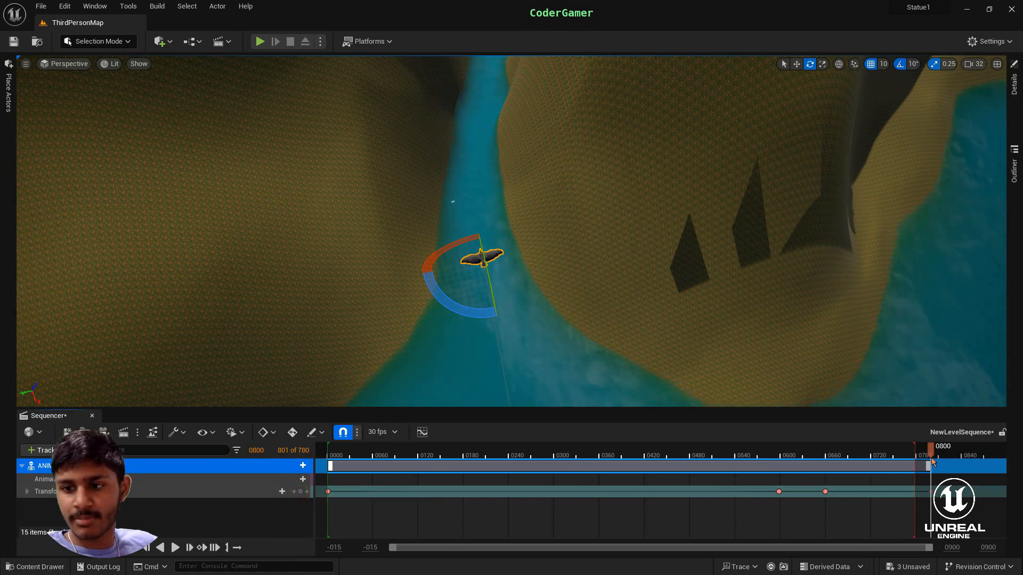
- At frame 842, turn the crow slightly and move it further along the narrow river branch, keying its transform there
left_click_drag(936, 458, 962, 456)
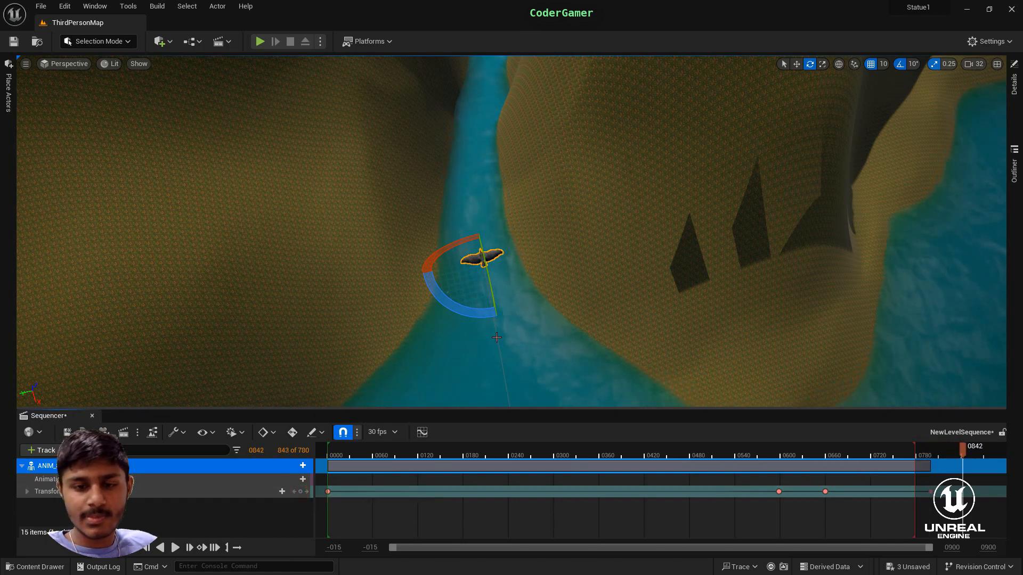
left_click_drag(473, 314, 482, 335)
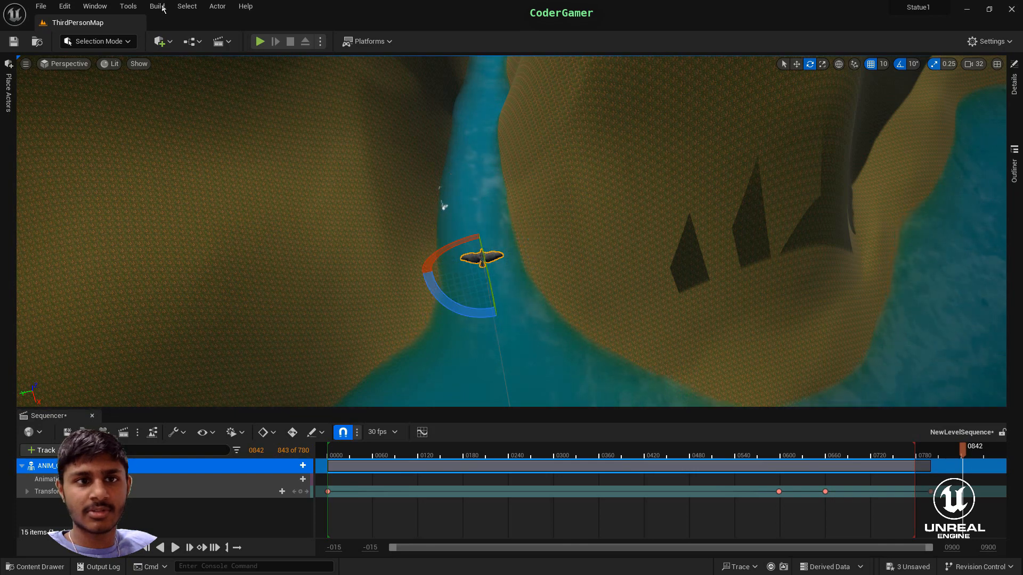
key("w")
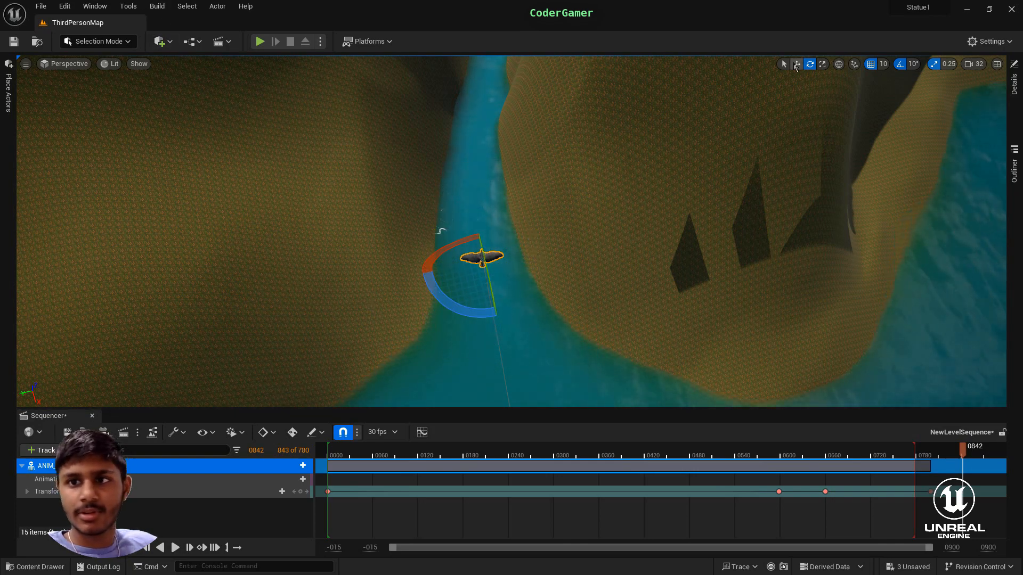
left_click_drag(476, 265, 443, 90)
right_click_drag(469, 154, 448, 98)
left_click_drag(570, 353, 574, 209)
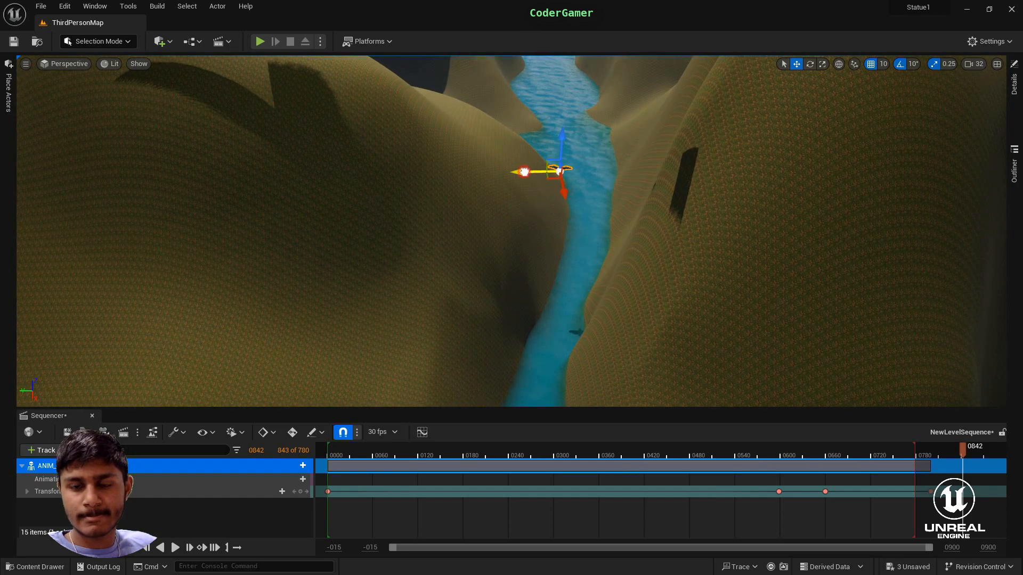
left_click(300, 491)
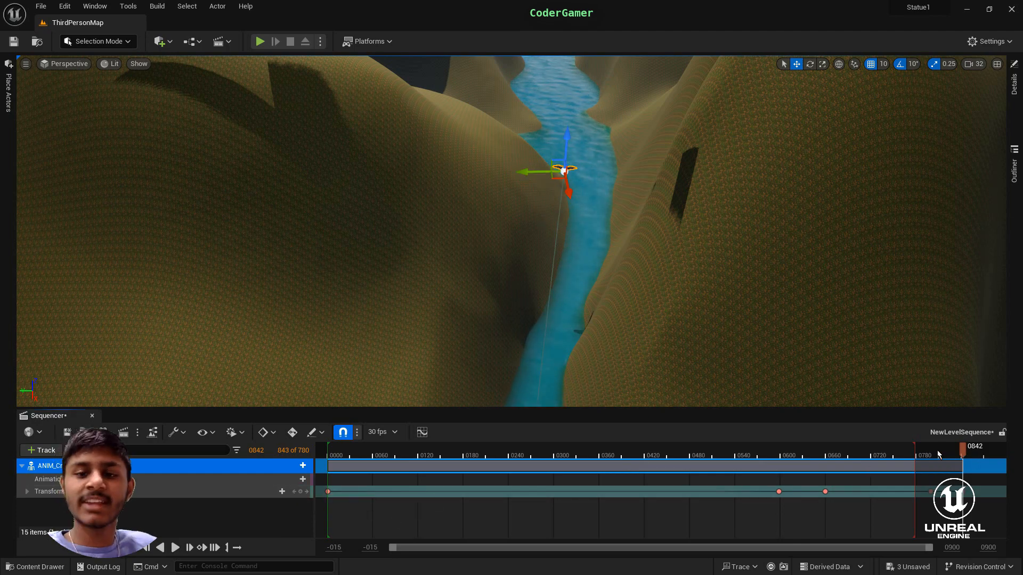
- Extend the sequence's playback range to 872 frames and return the sequence to frame 1 at the flight's starting point
left_click_drag(913, 452, 983, 471)
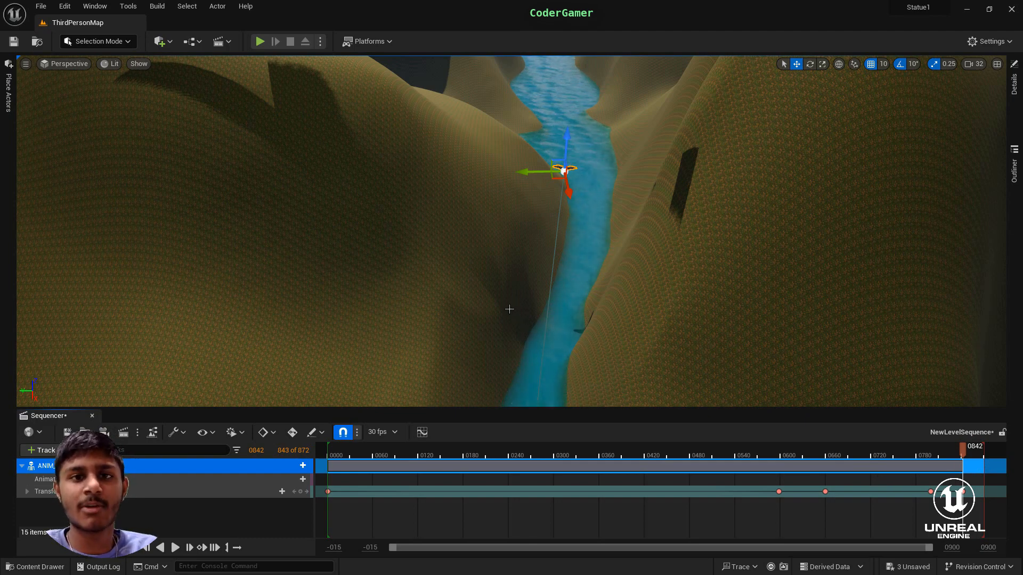
right_click_drag(534, 262, 708, 240)
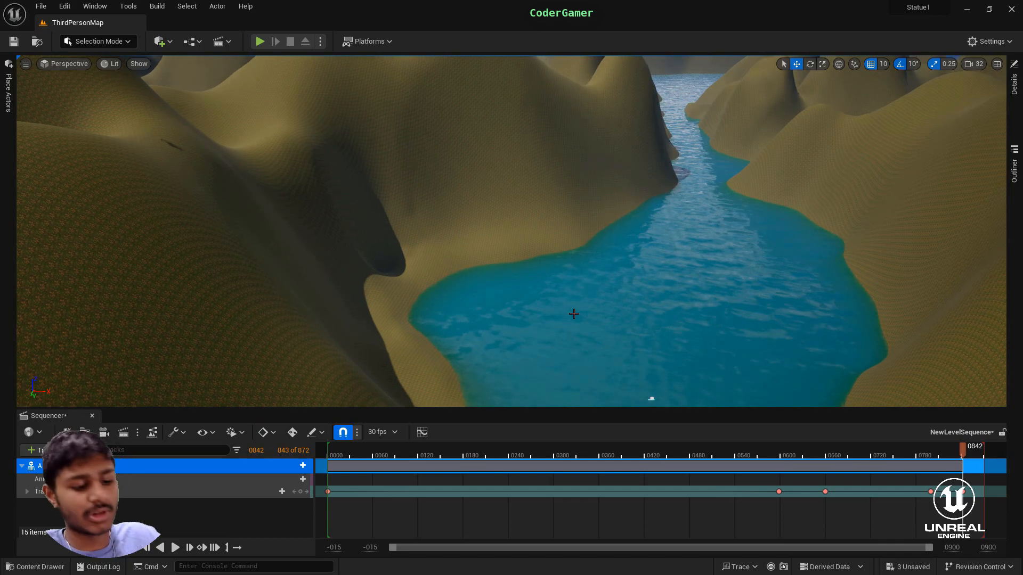
right_click_drag(513, 320, 363, 321)
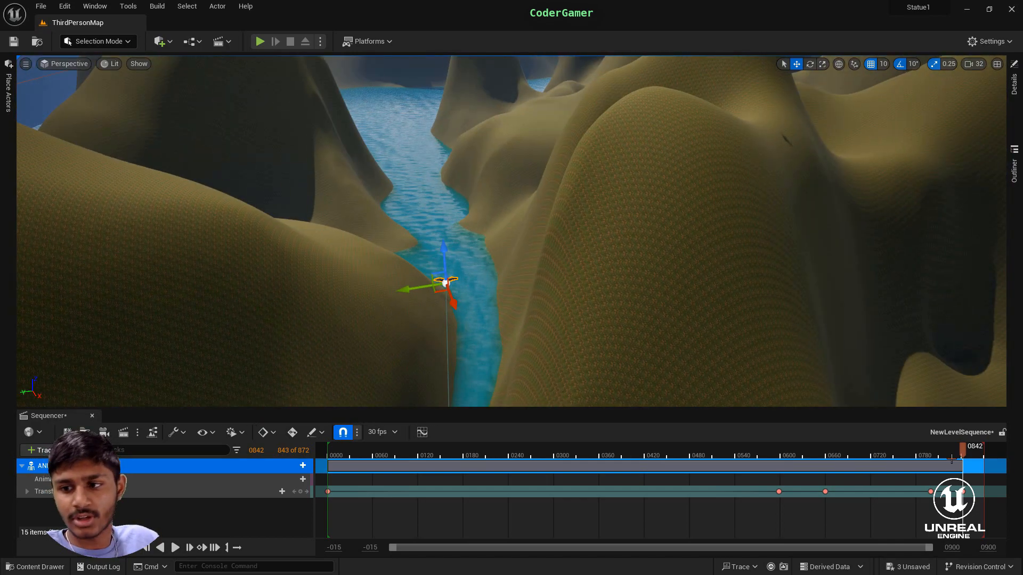
left_click_drag(962, 457, 328, 514)
right_click_drag(418, 306, 660, 263)
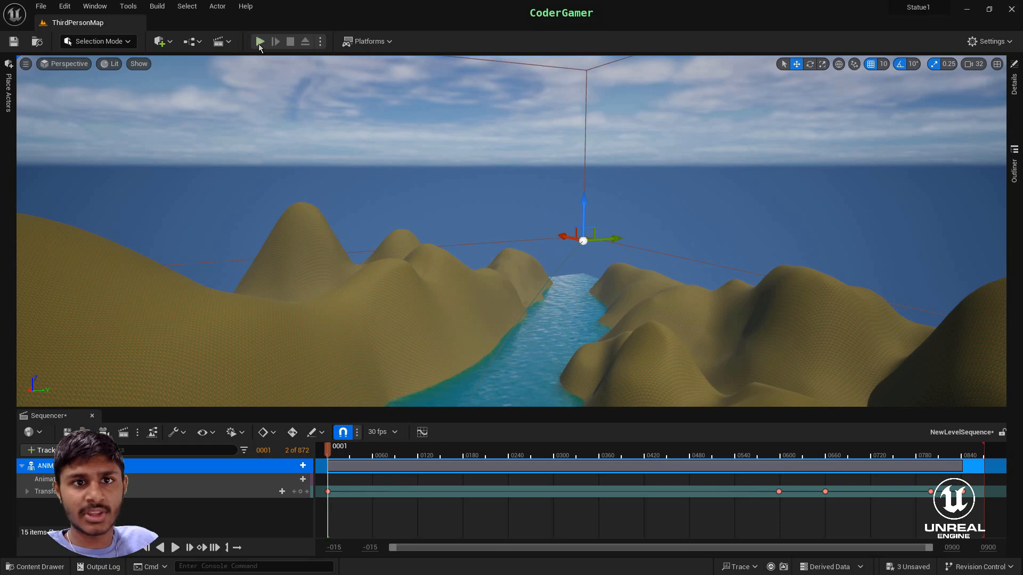
- Play-test the level by running the character along the grassy slope beside the river, and end the play session
key("alt+p")
key("w")
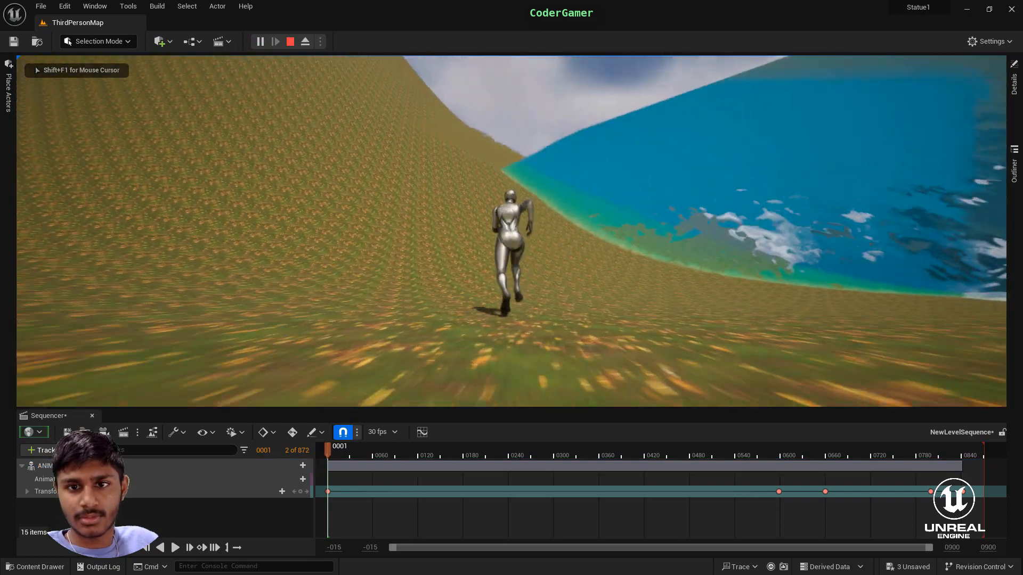
key("space")
key("w")
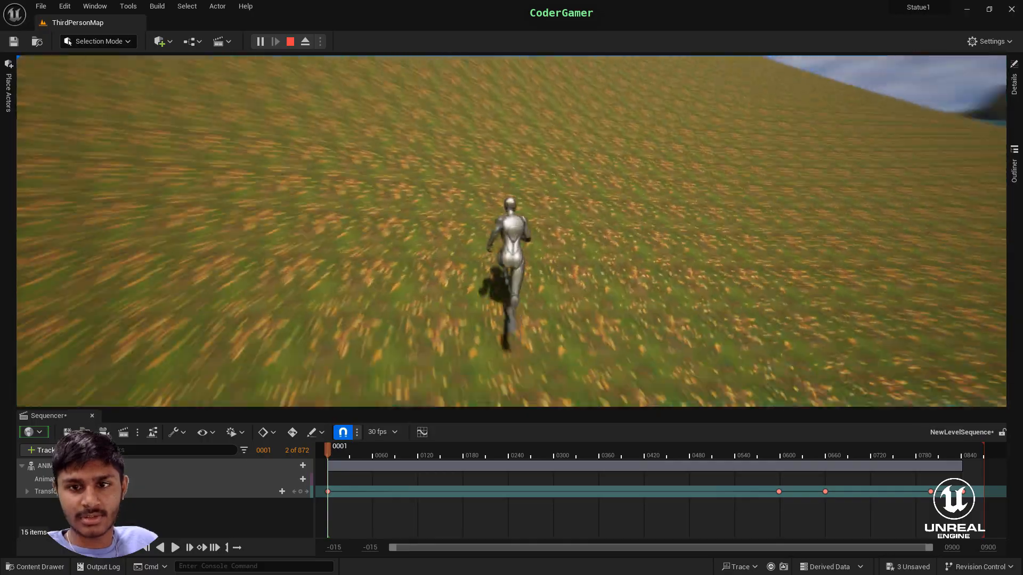
key("w")
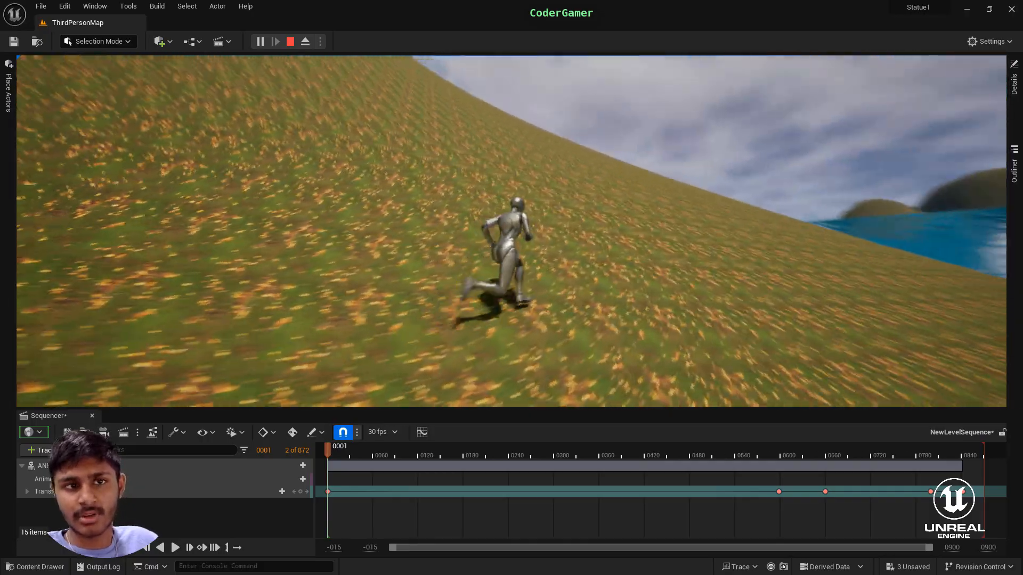
key("w")
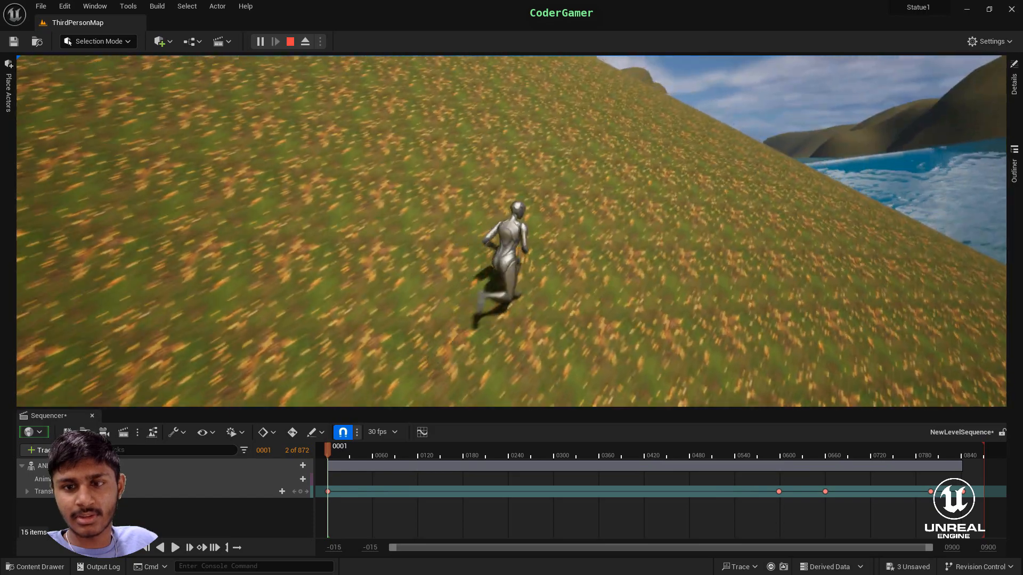
key("w")
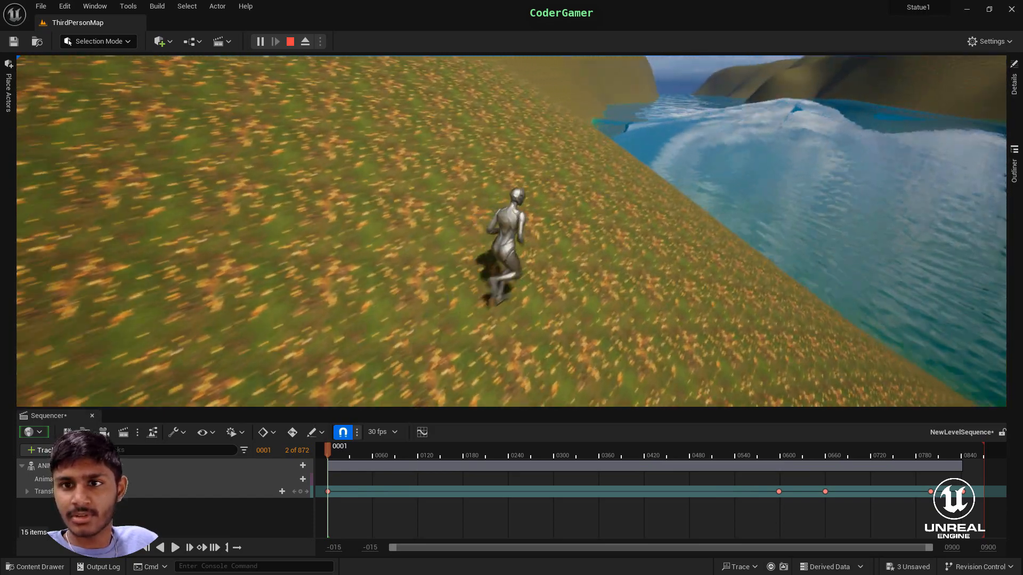
key("w")
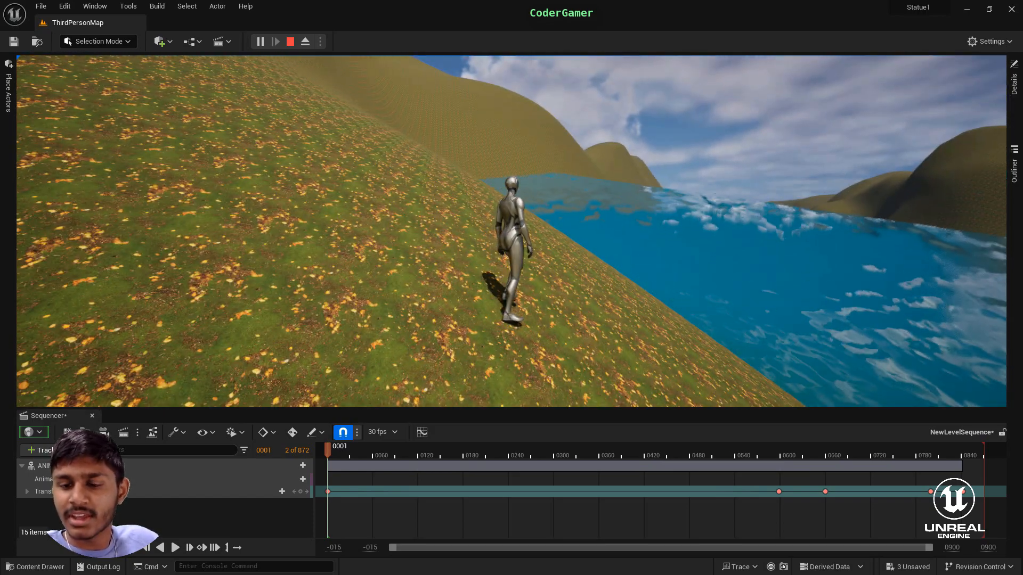
key("w")
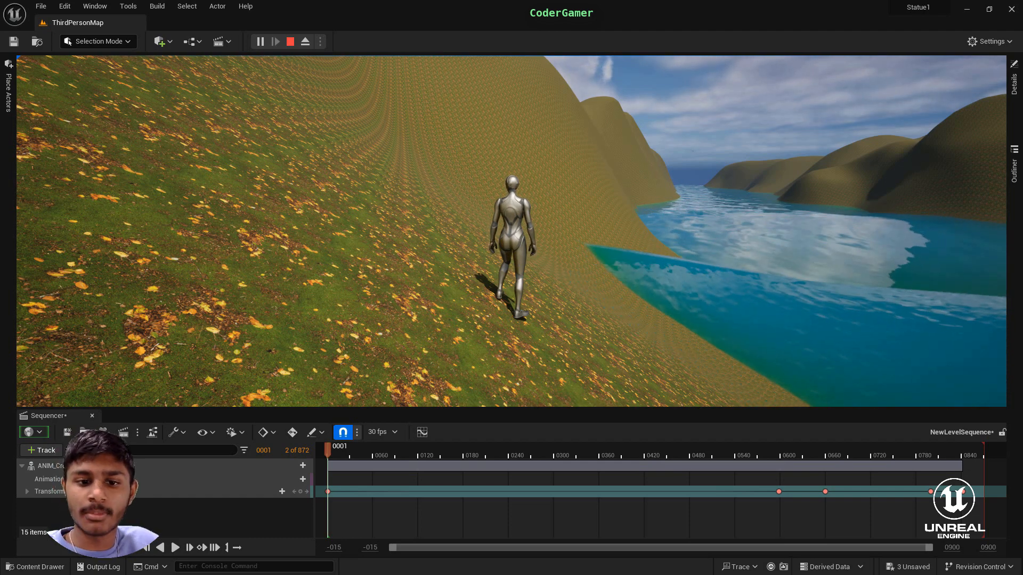
key("Escape")
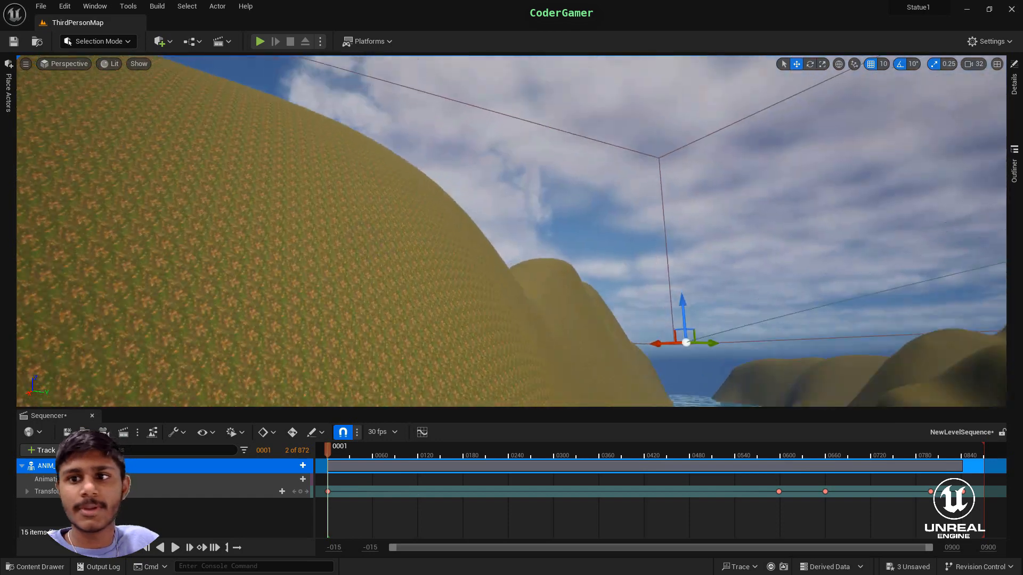
- Open the level blueprint and add an Event BeginPlay node to its event graph
right_click_drag(512, 231, 756, 306)
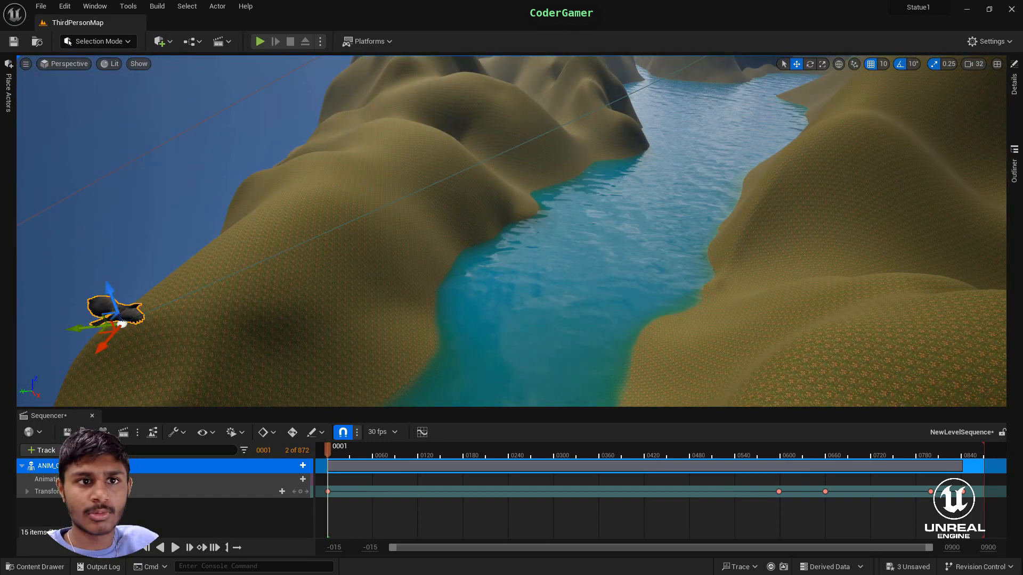
left_click(209, 162)
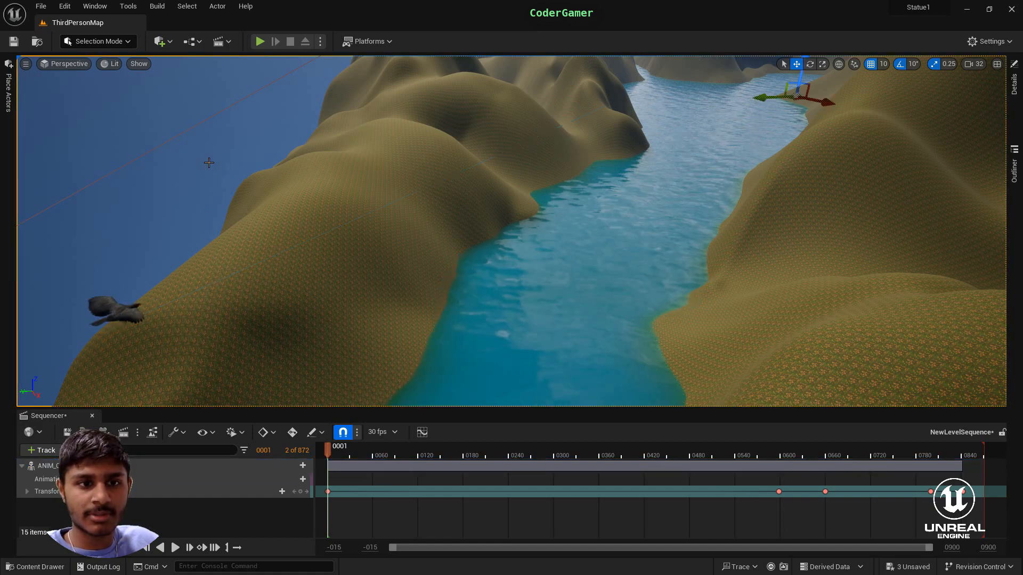
left_click(195, 44)
left_click(245, 118)
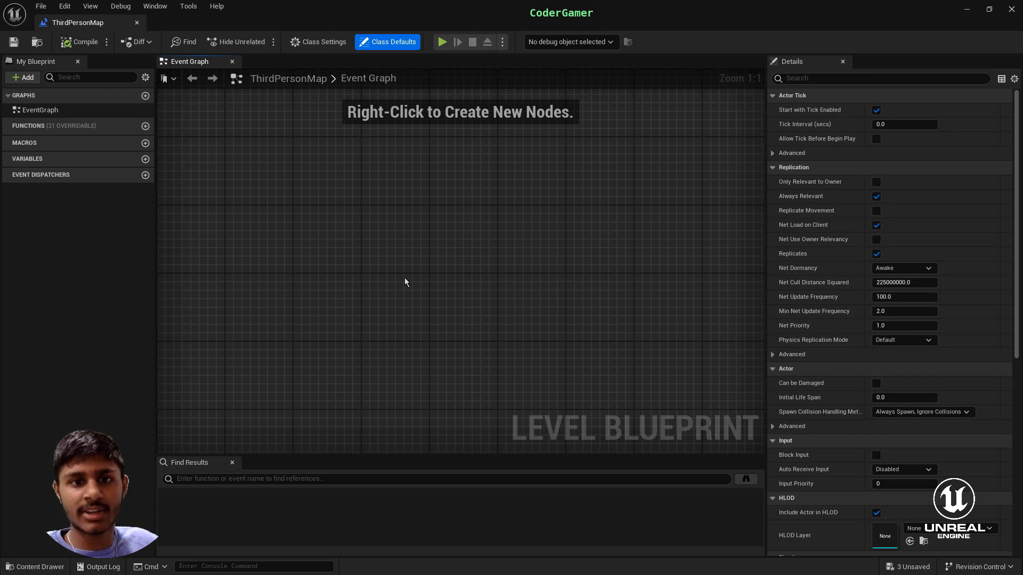
right_click(425, 230)
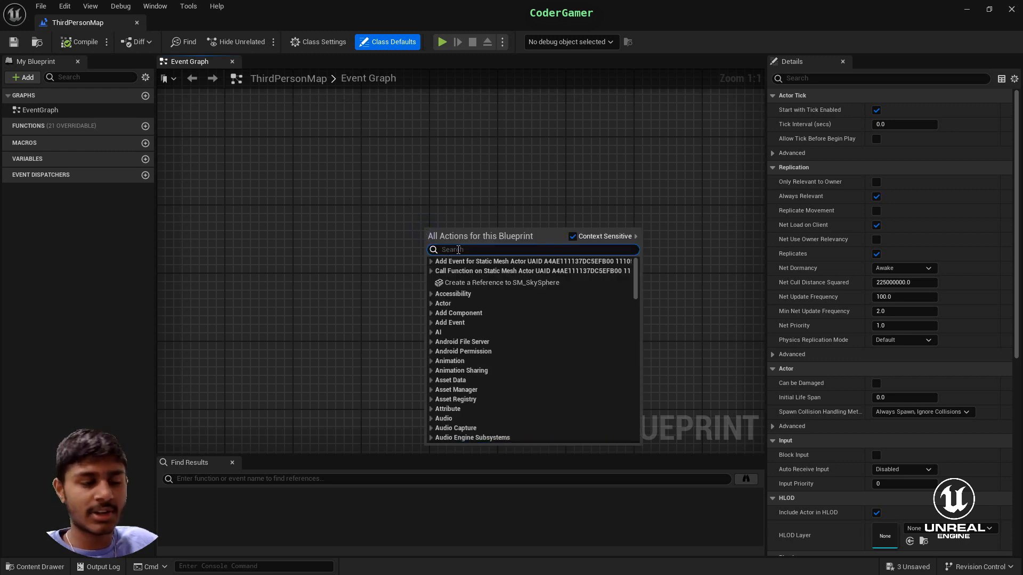
type("ever")
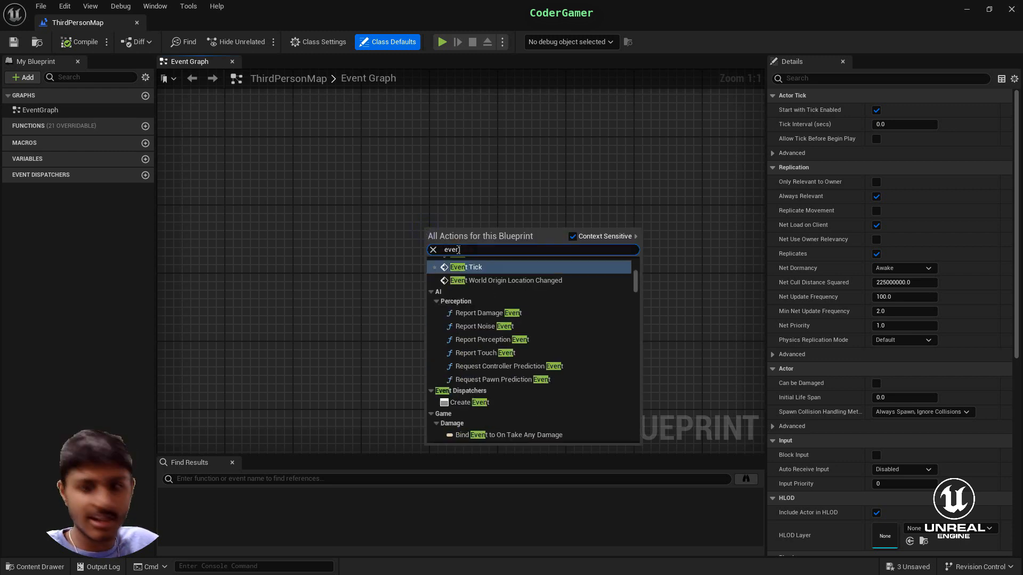
type("t")
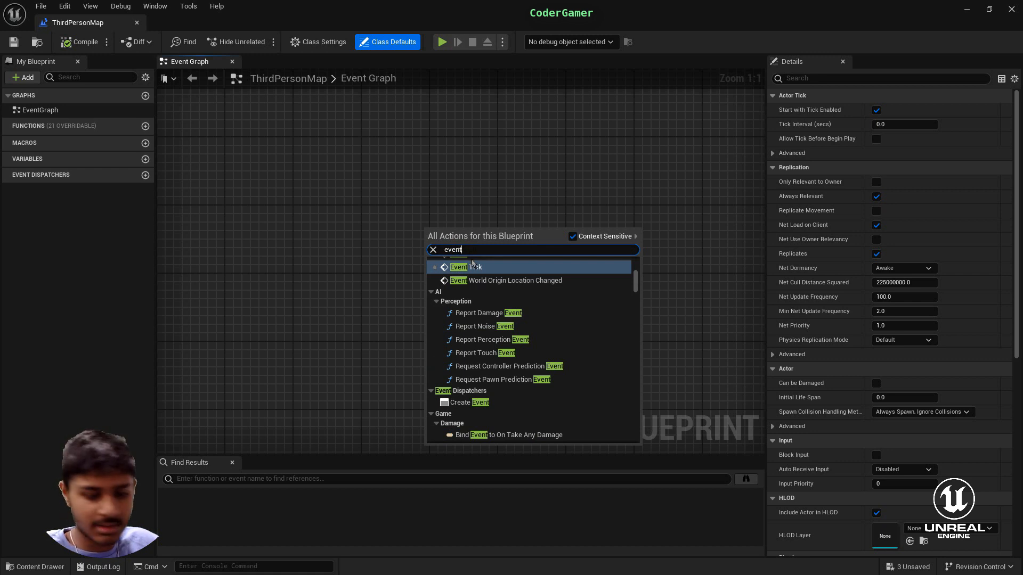
type(" begin")
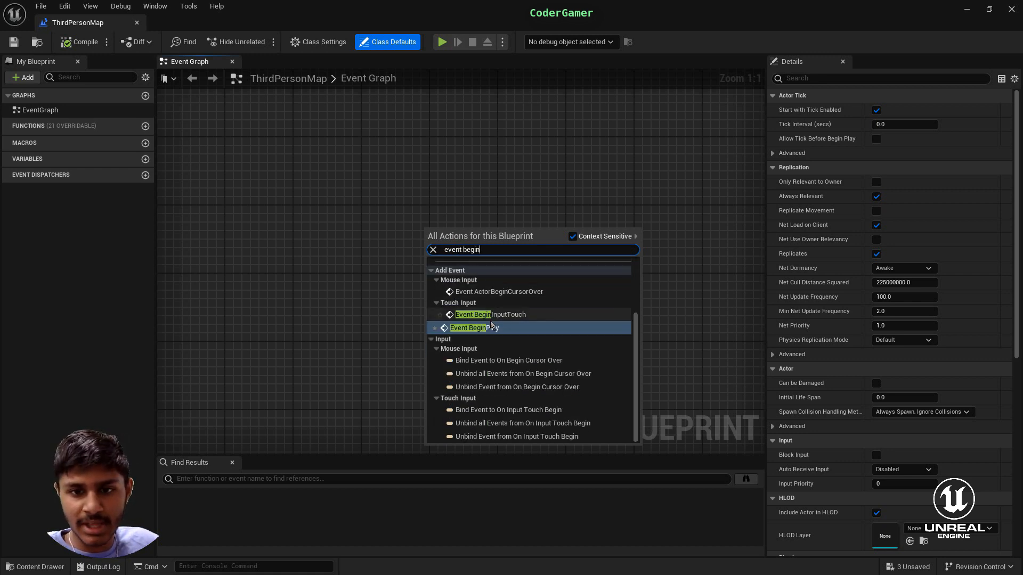
left_click(474, 328)
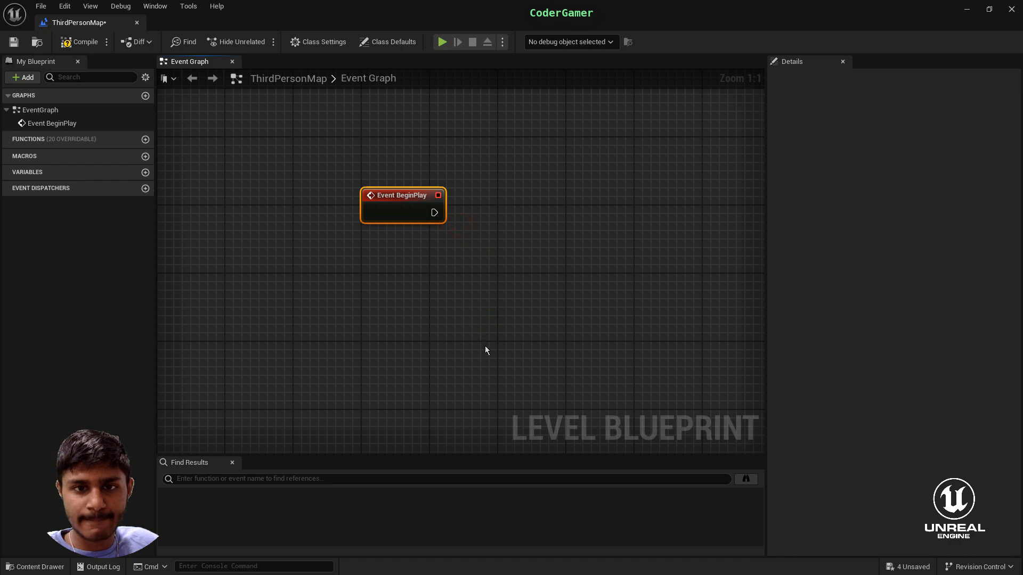
- Return to the level editor and collapse the Lighting and Water folders in the list of level actors
right_click(458, 298)
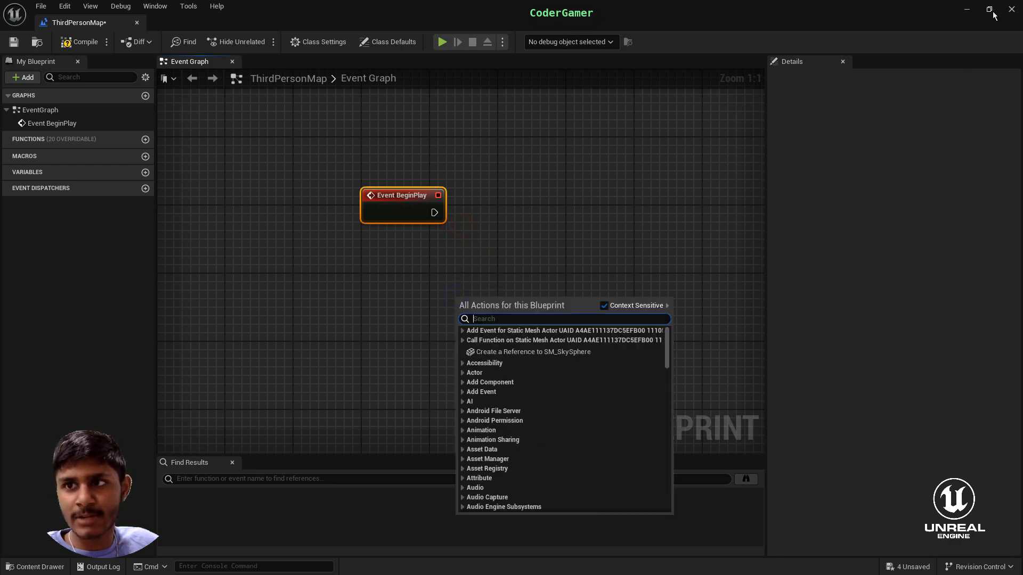
left_click(976, 11)
left_click(1014, 83)
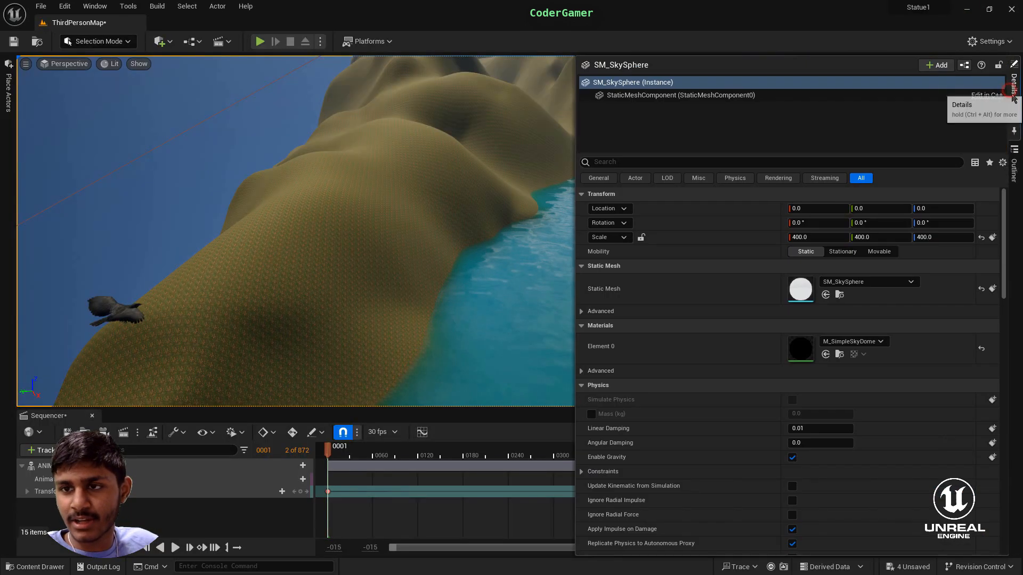
left_click(1013, 165)
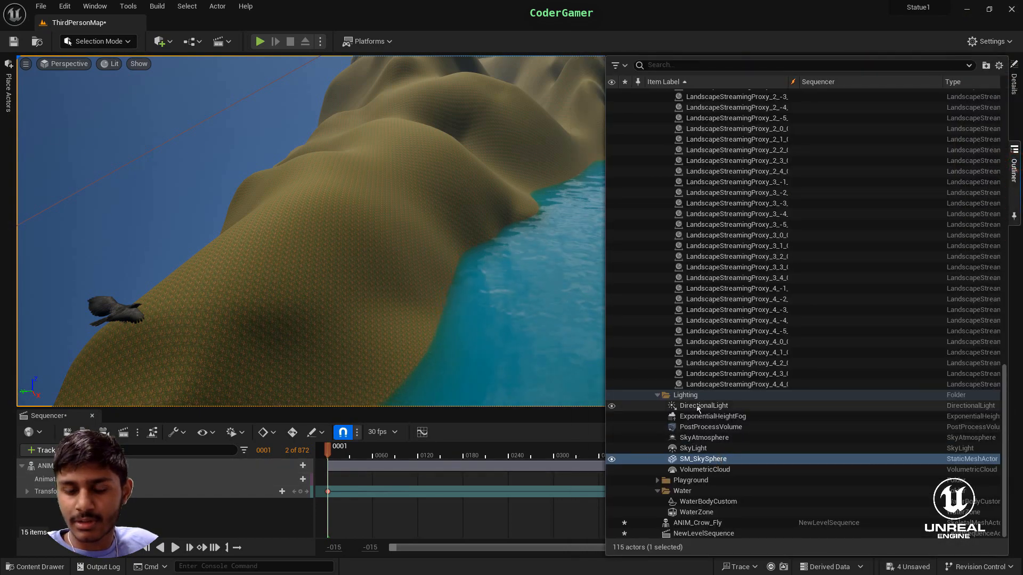
left_click(657, 395)
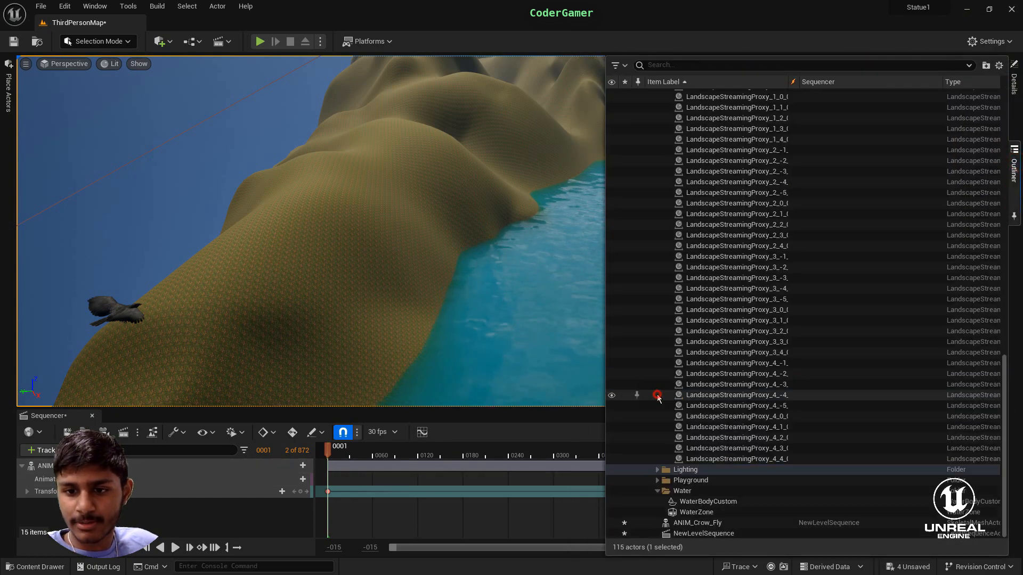
left_click(659, 491)
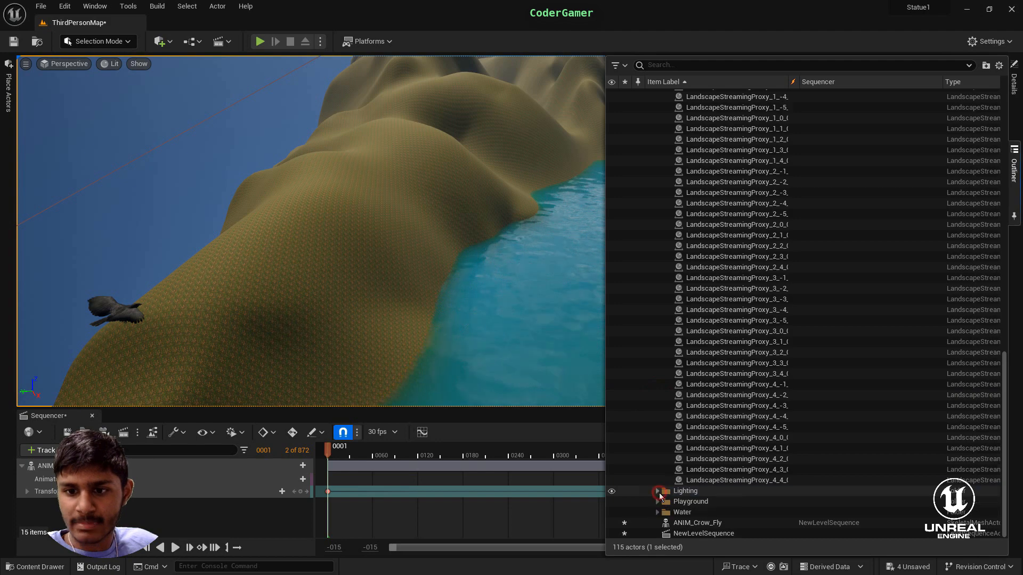
- Rename the NewLevelSequence actor in the level to Crow
left_click(702, 534)
double_click(703, 535)
right_click(702, 535)
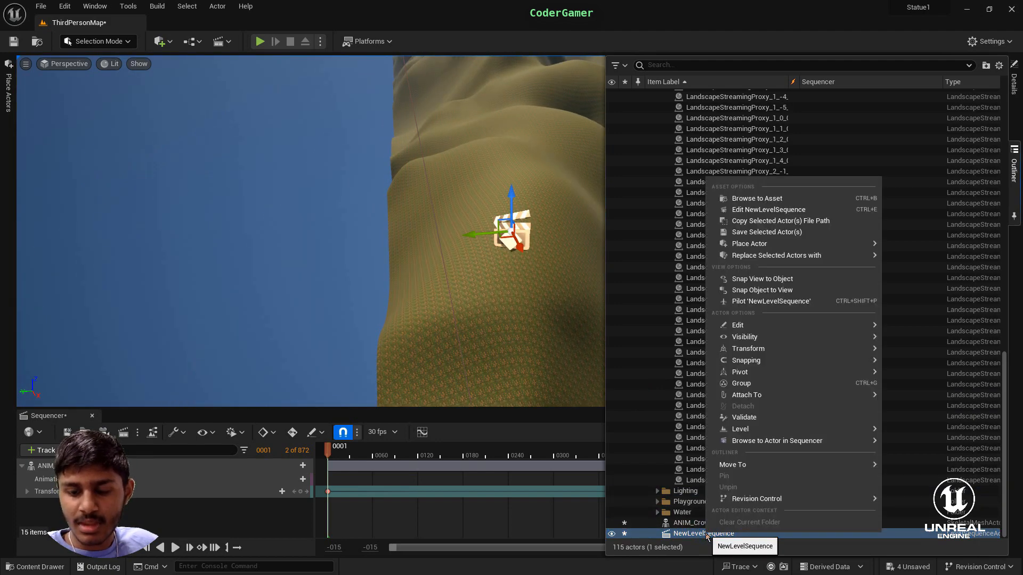
left_click(691, 533)
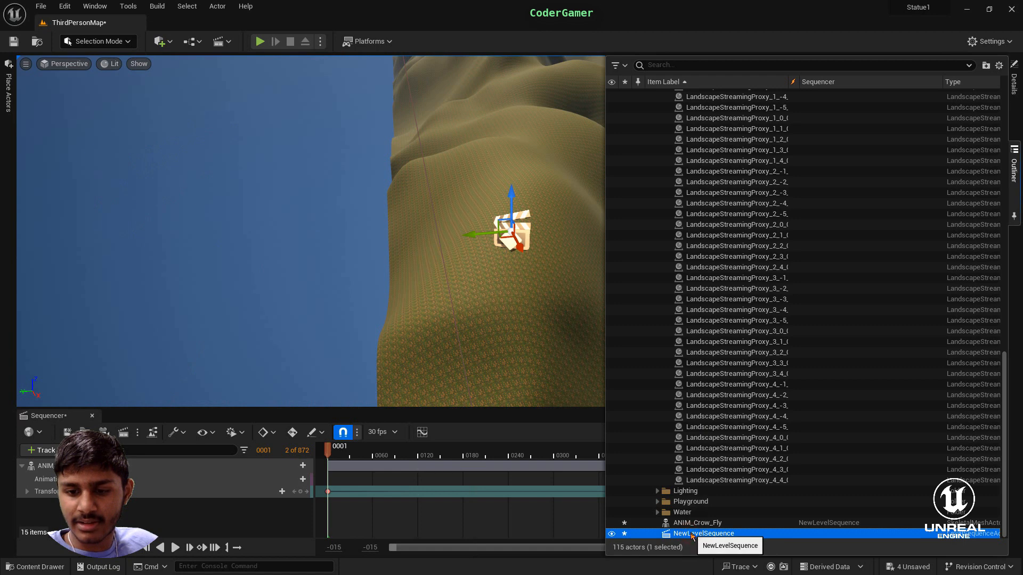
left_click(691, 534)
key("BackSpace")
type("Crow")
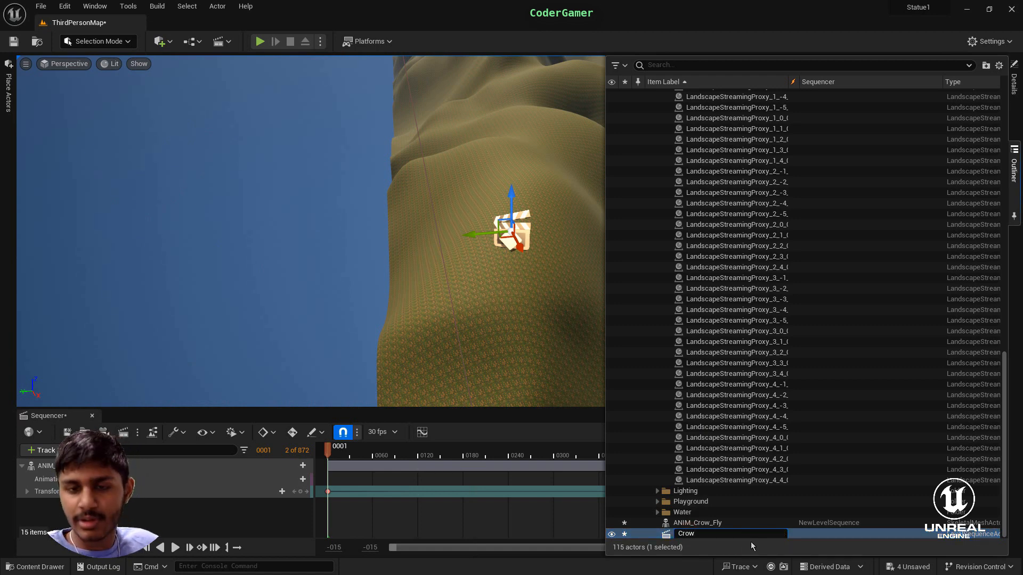
key("Return")
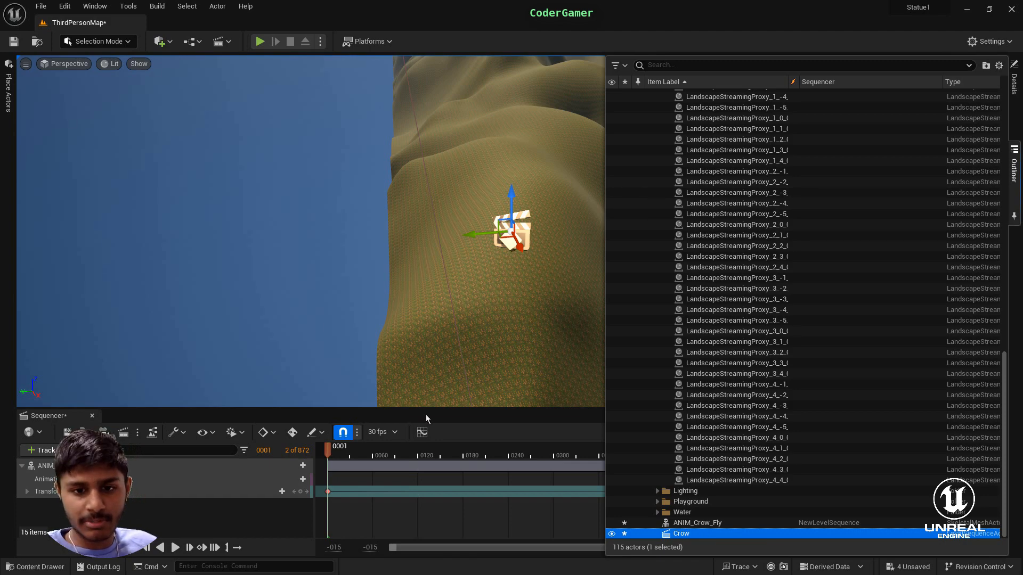
- Add a reference to the Crow sequence actor to the level blueprint's event graph and place it below Event BeginPlay
left_click(1013, 196)
left_click(1014, 170)
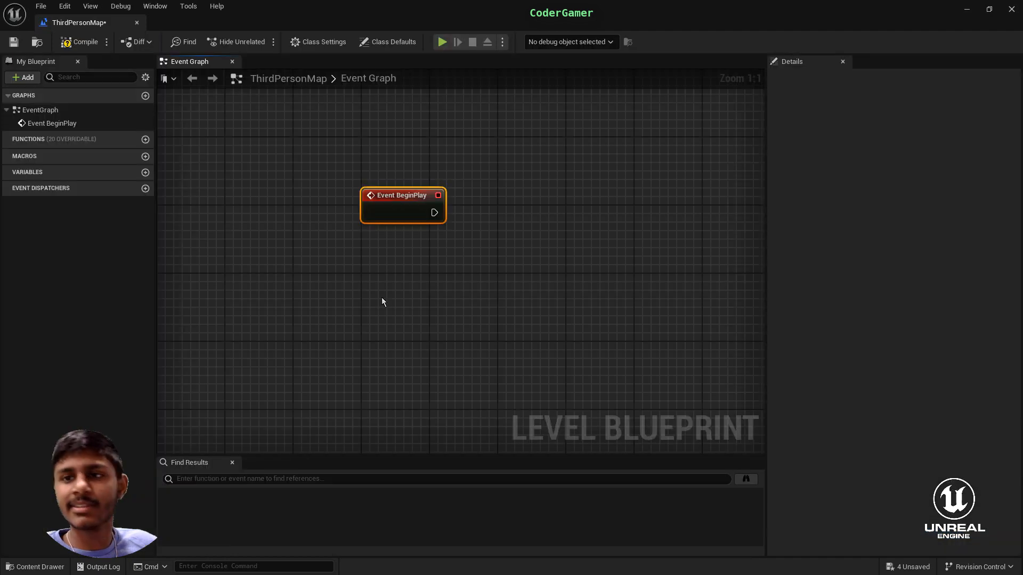
left_click(988, 9)
left_click_drag(689, 264, 464, 37)
left_click(1014, 171)
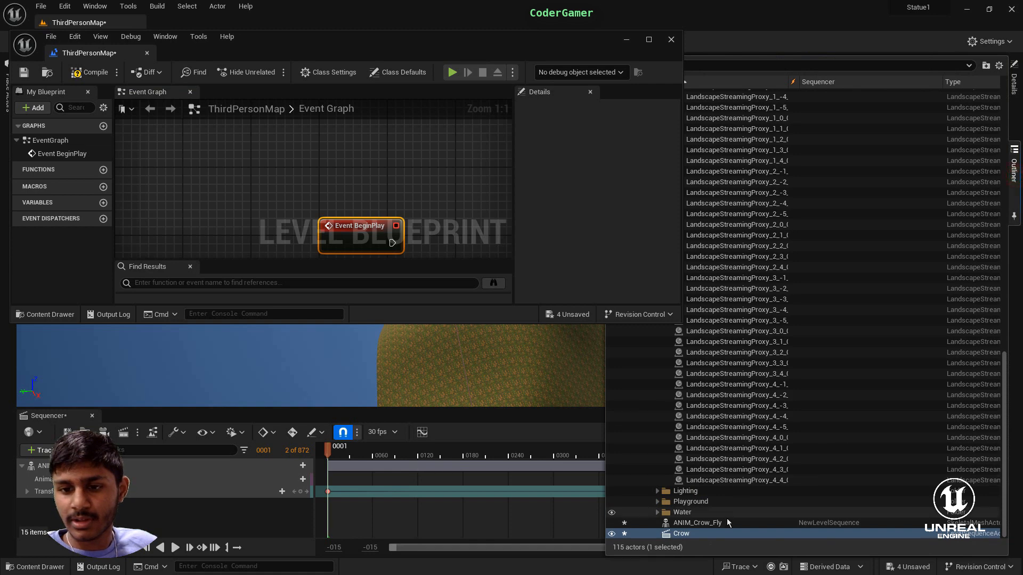
left_click_drag(721, 535, 461, 216)
left_click_drag(393, 151, 392, 150)
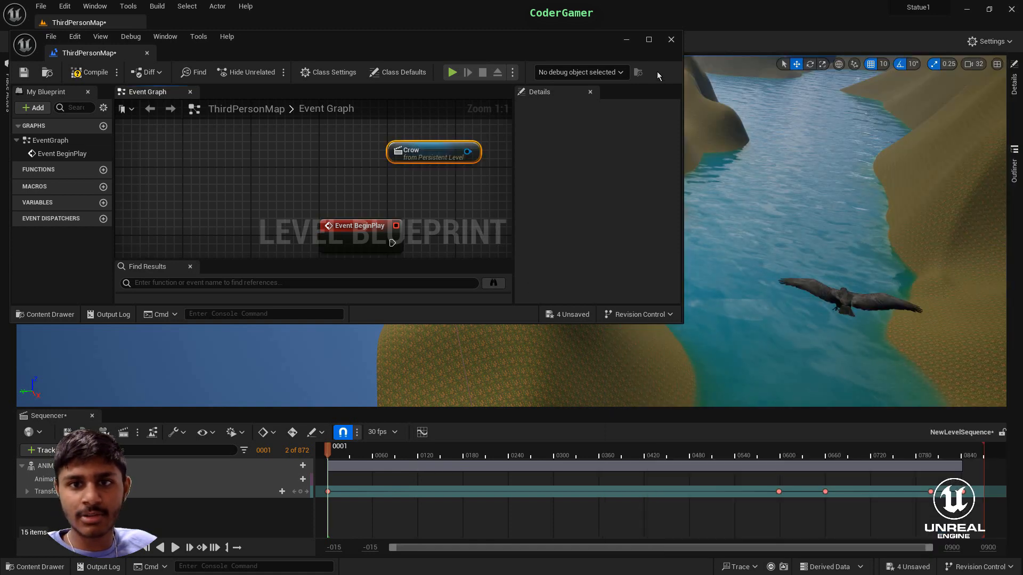
left_click(645, 39)
left_click_drag(482, 114, 379, 285)
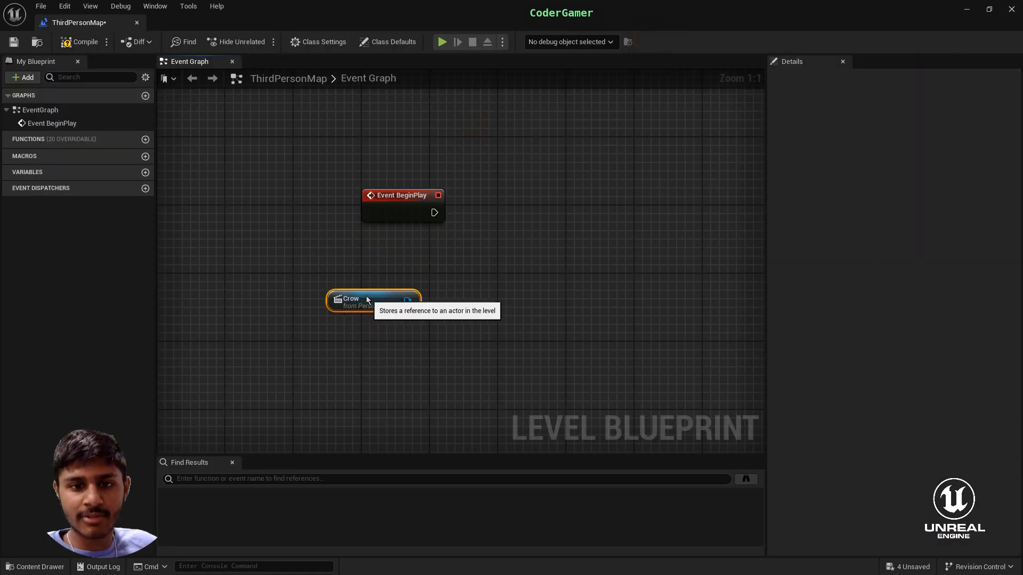
right_click(456, 250)
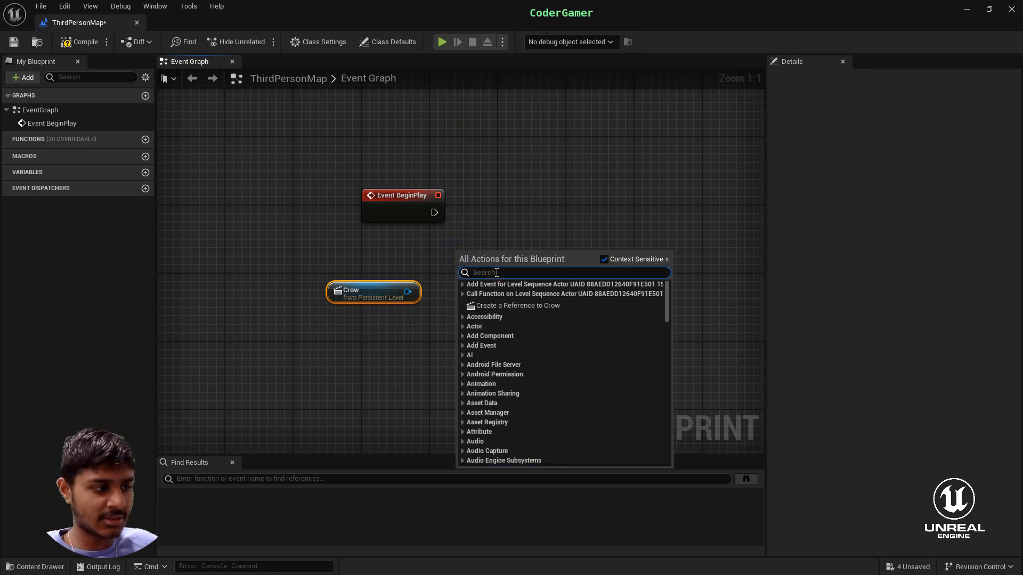
type("seque")
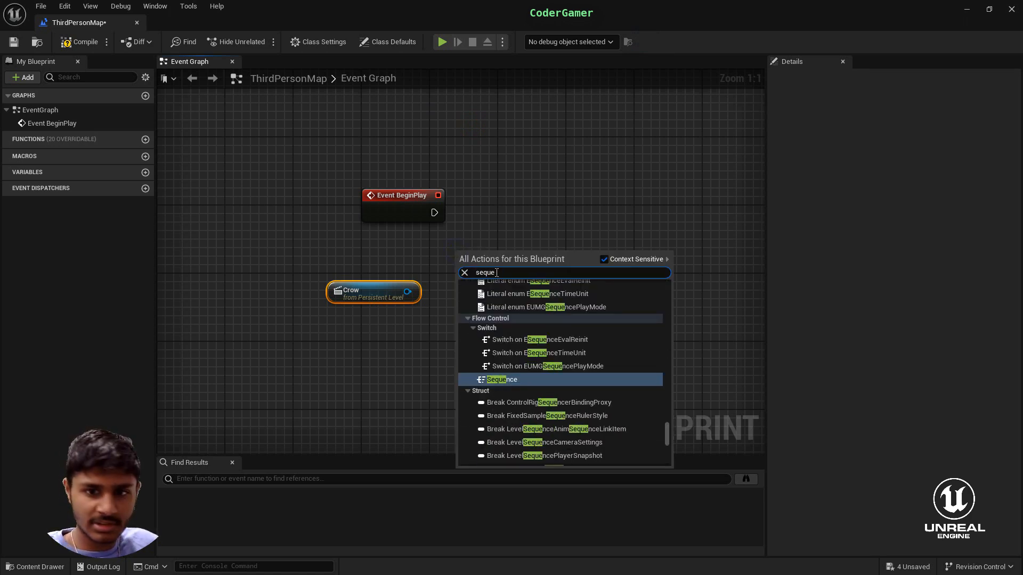
key("BackSpace")
key("BackSpace")
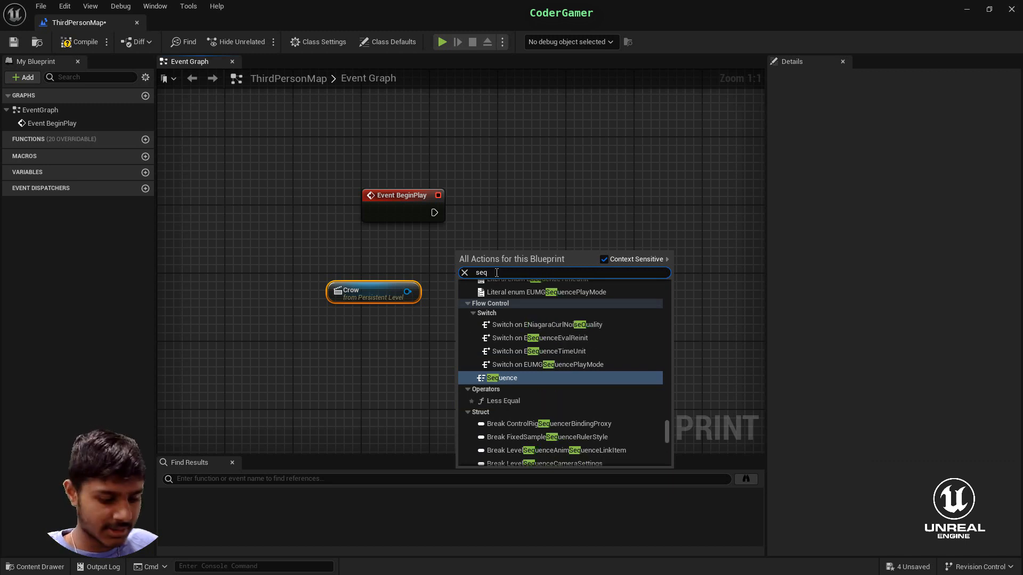
type("unce")
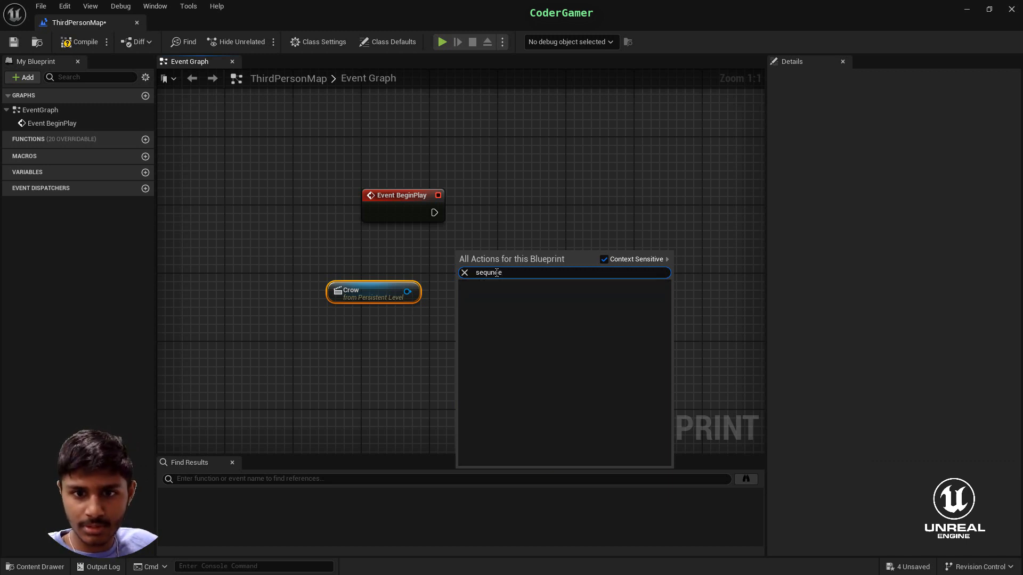
key("BackSpace")
key("BackSpace")
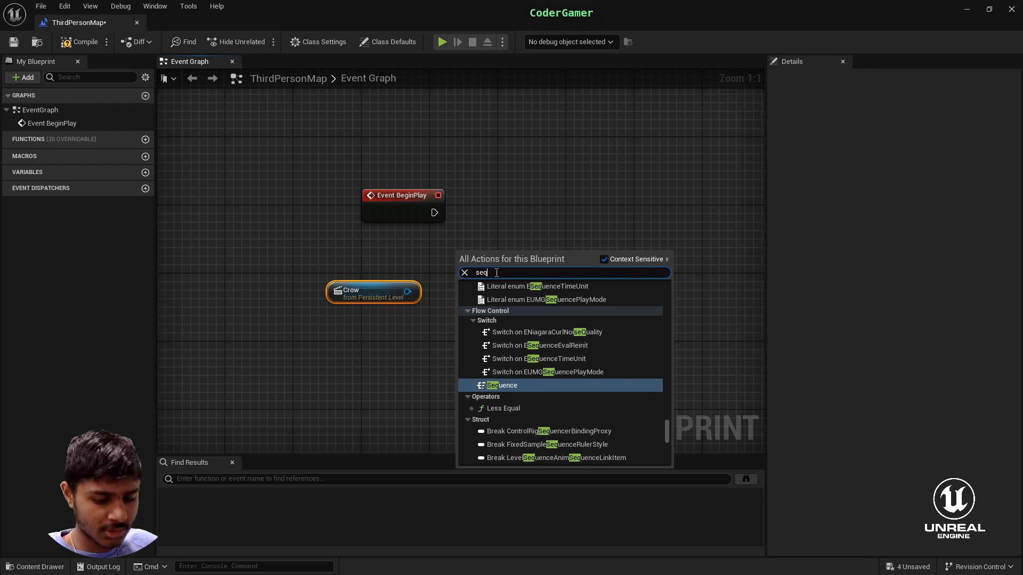
type("uenceplayer")
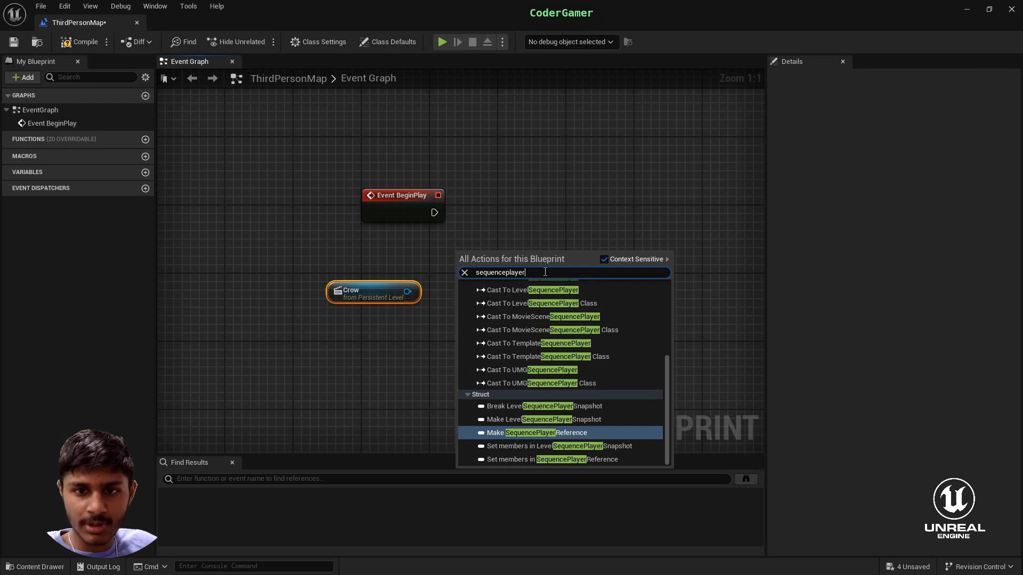
key("BackSpace")
key("BackSpace")
key("BackSpace")
key("BackSpace")
key("BackSpace")
key("BackSpace")
key("BackSpace")
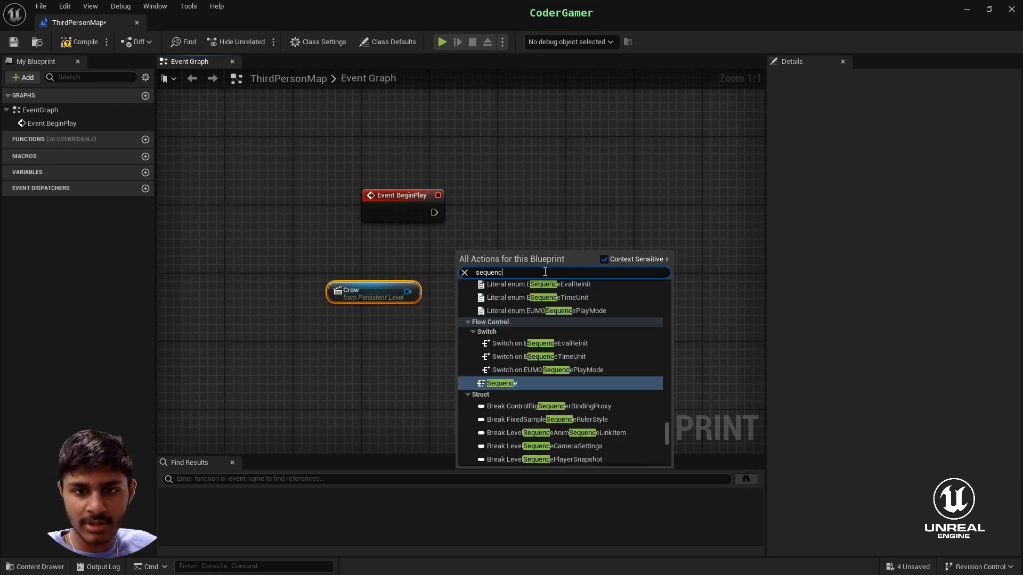
key("BackSpace")
key("BackSpace")
key("BackSpace")
key("BackSpace")
key("BackSpace")
key("BackSpace")
key("BackSpace")
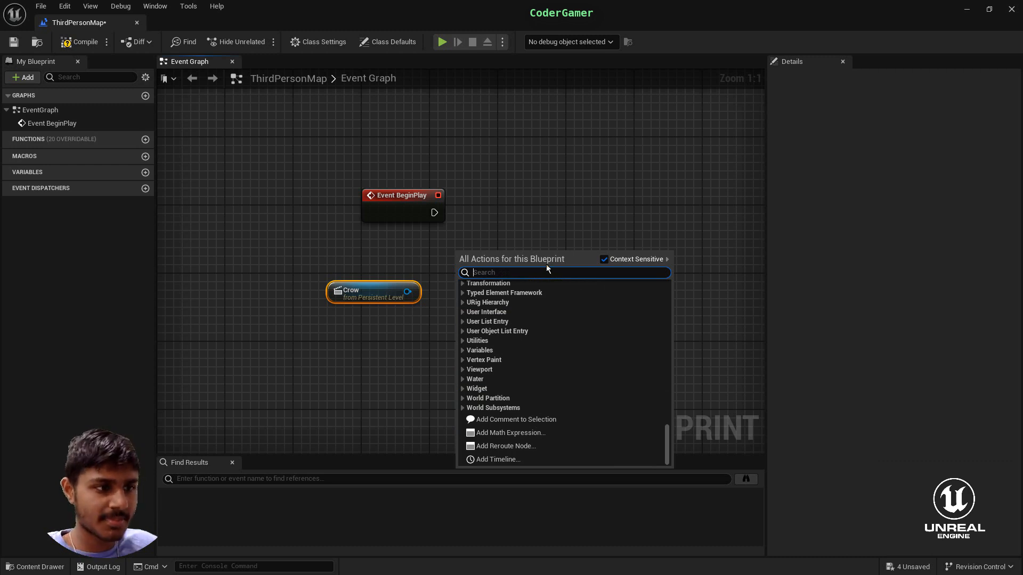
key("Escape")
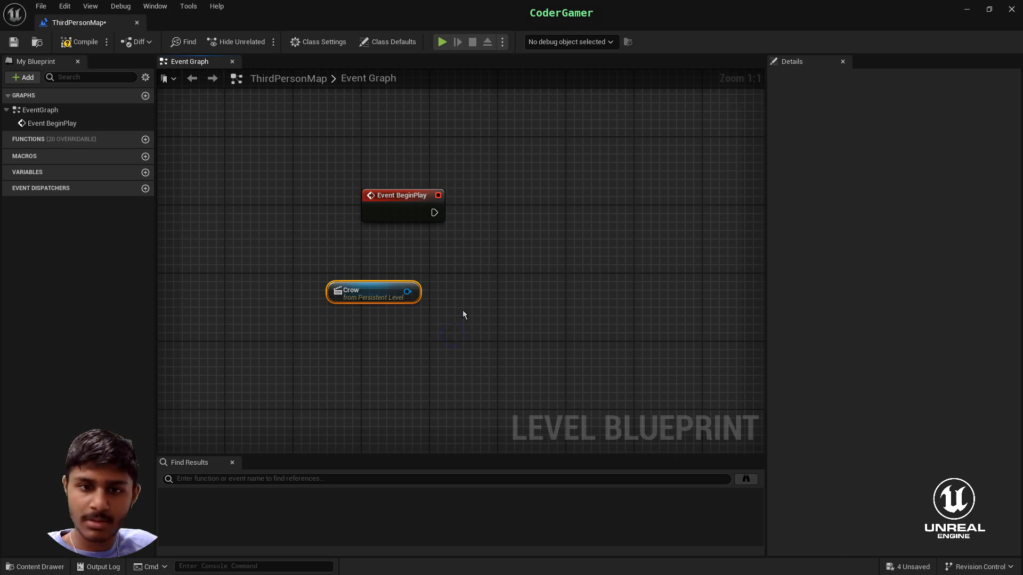
right_click(453, 335)
type("get pla")
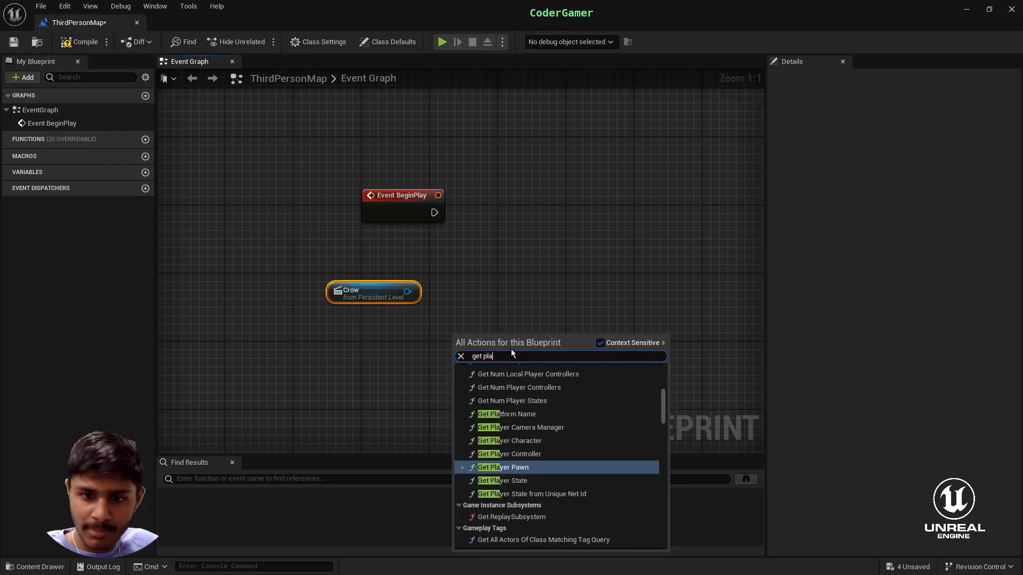
type("y")
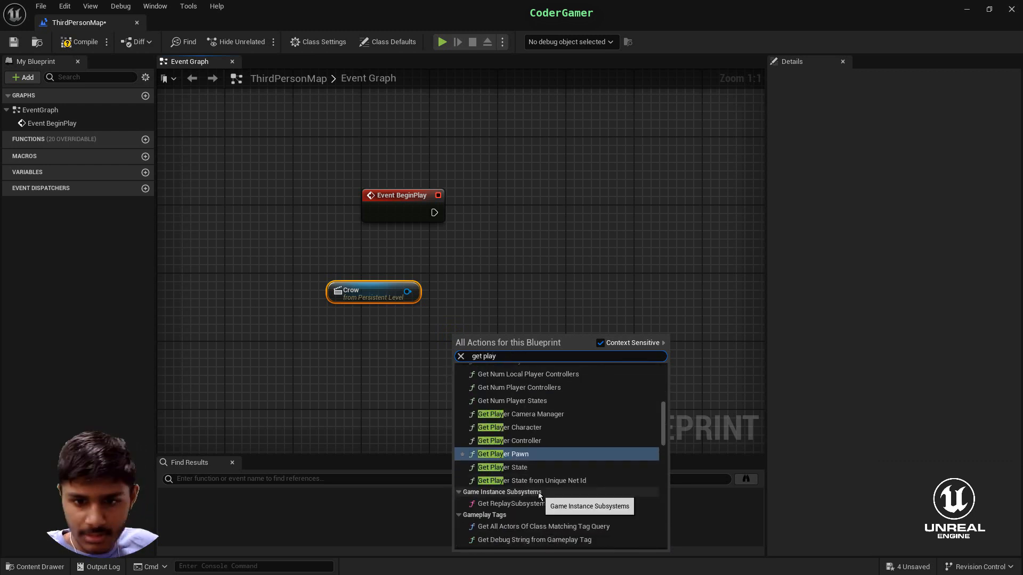
scroll(535, 504, "down", 5)
scroll(534, 509, "down", 10)
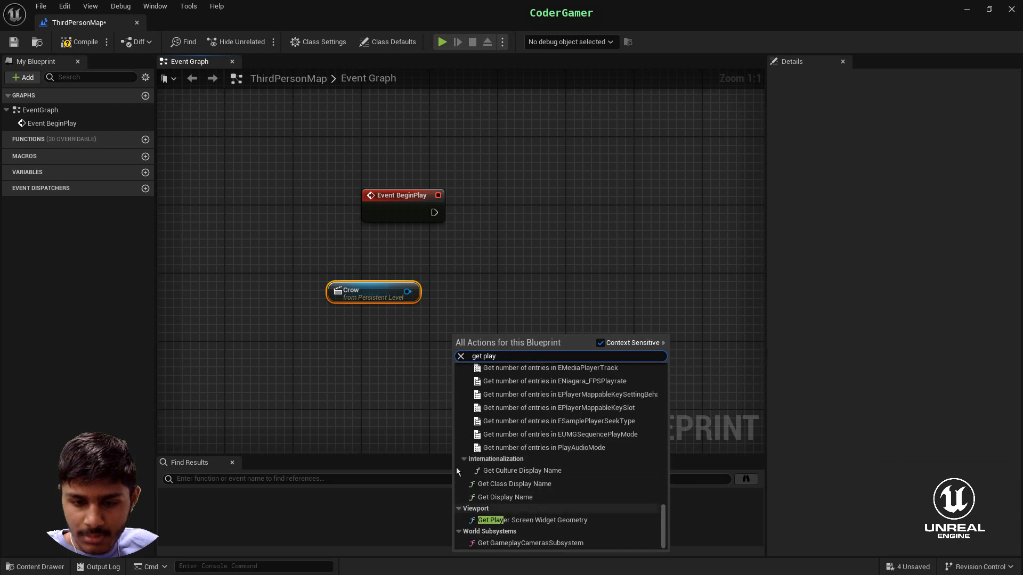
key("Escape")
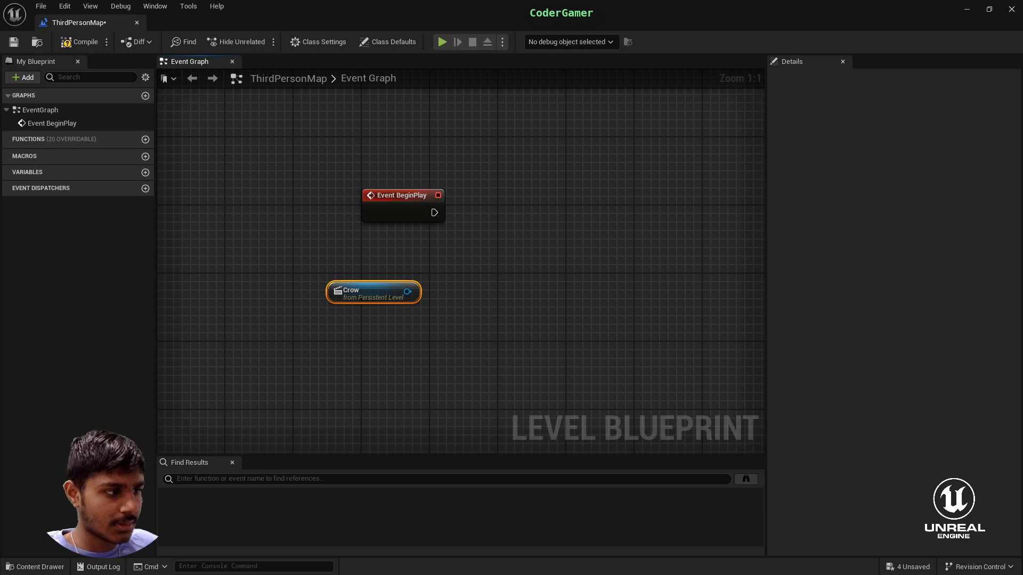
right_click(478, 388)
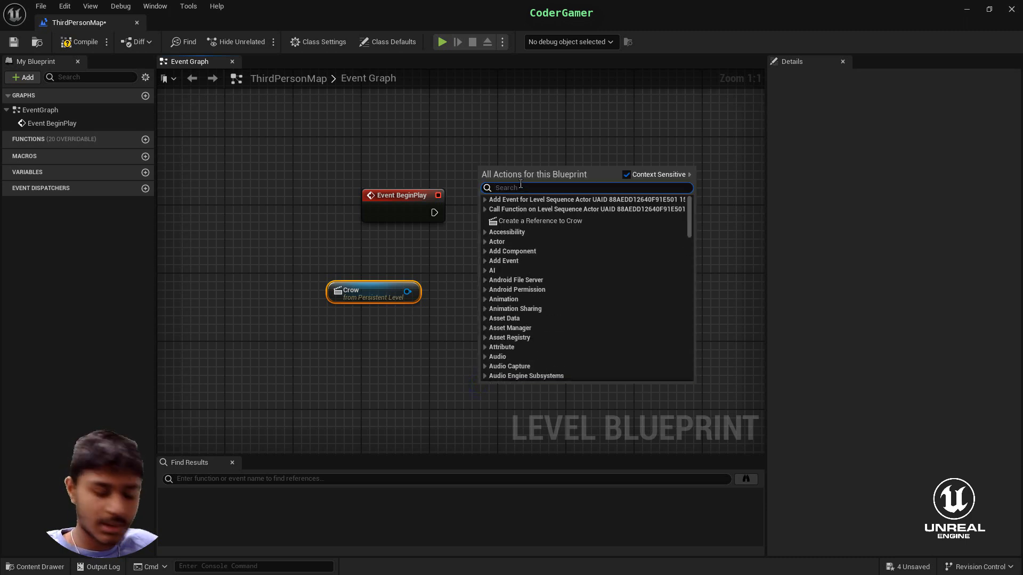
type("get seq")
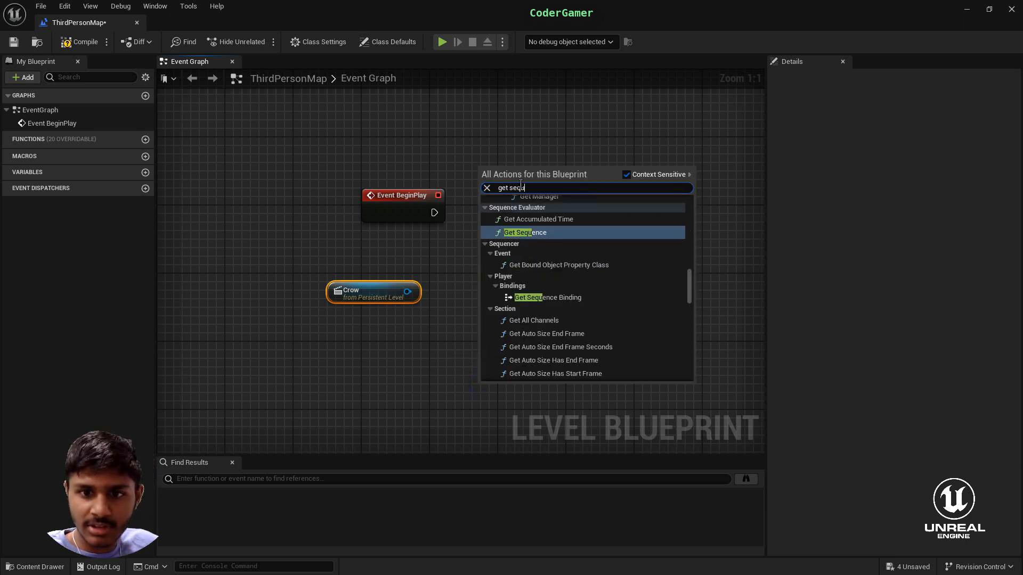
type("uence player")
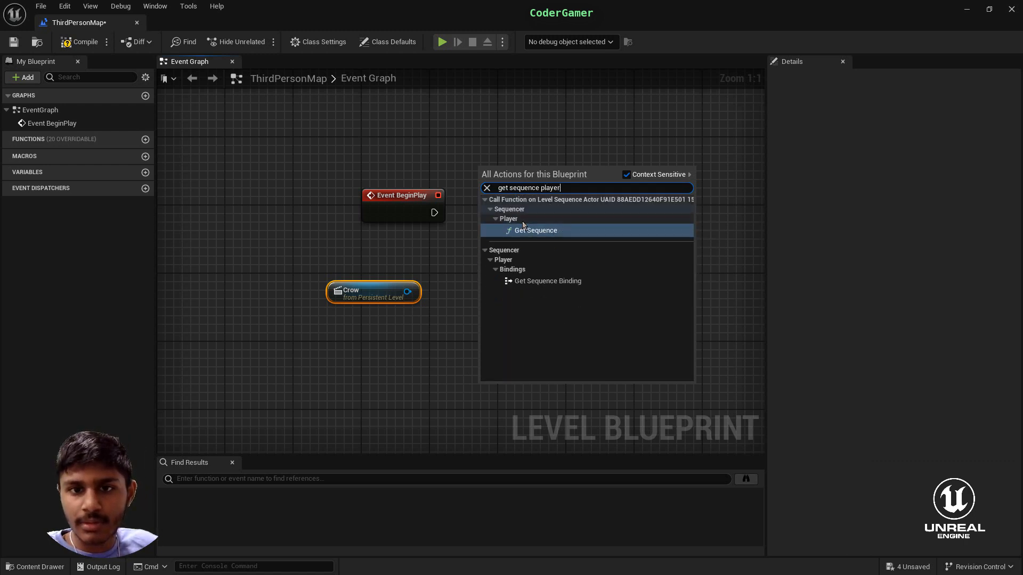
left_click(721, 284)
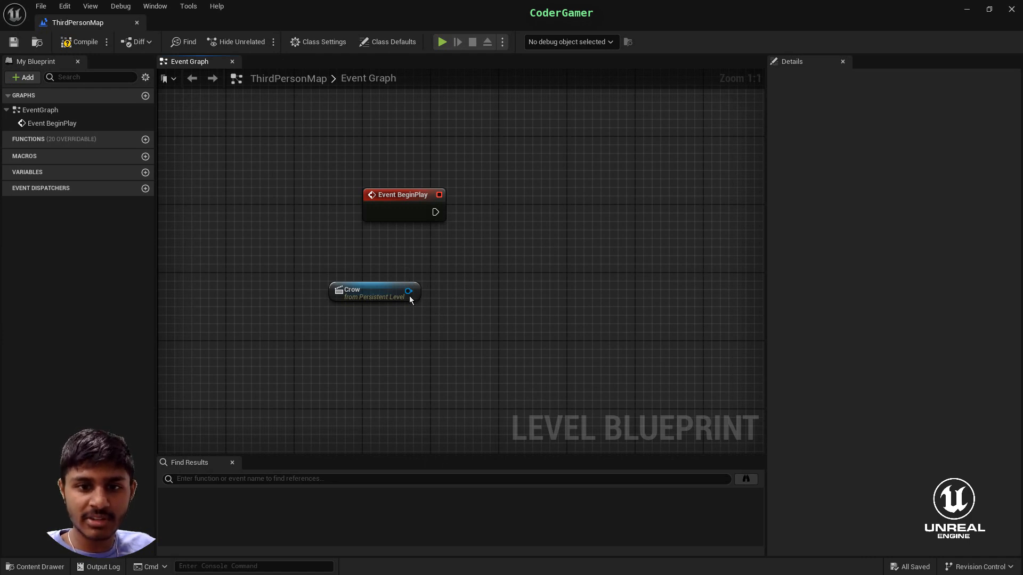
- Add a Get Sequence Player node fed by the Crow reference and place it close to that reference
left_click_drag(408, 293, 487, 279)
type("get plau")
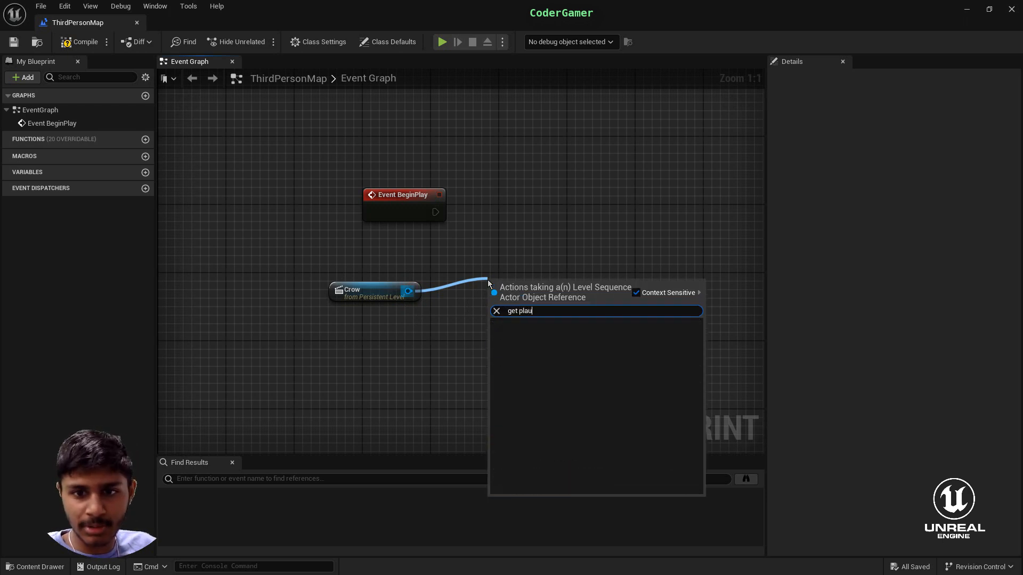
key("BackSpace")
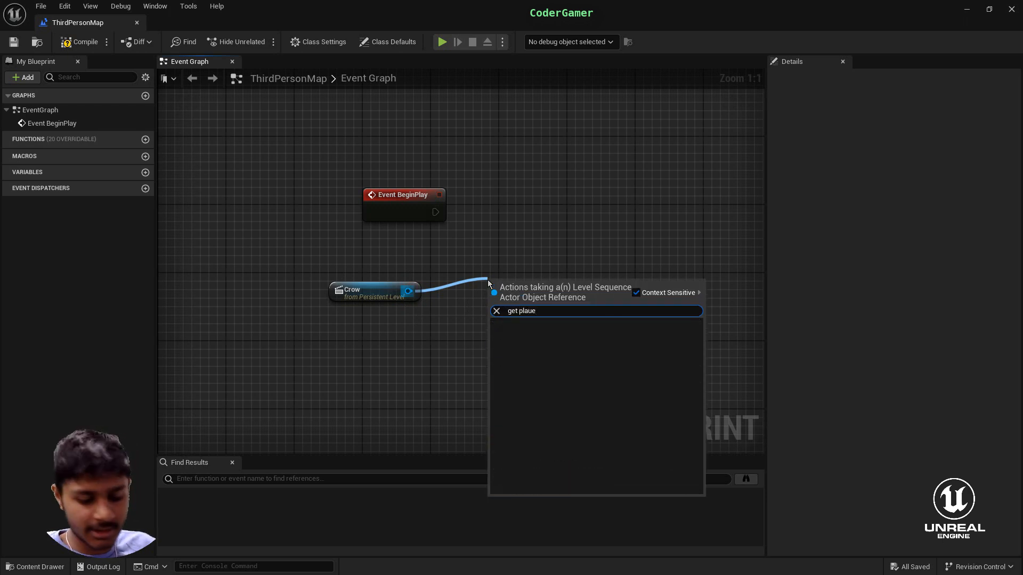
type("yer")
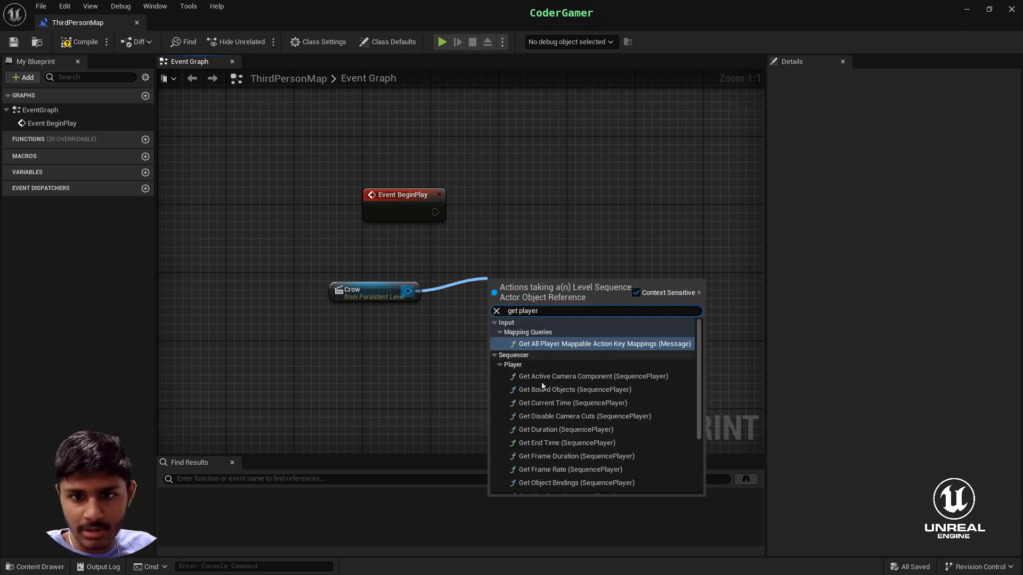
scroll(554, 394, "down", 3)
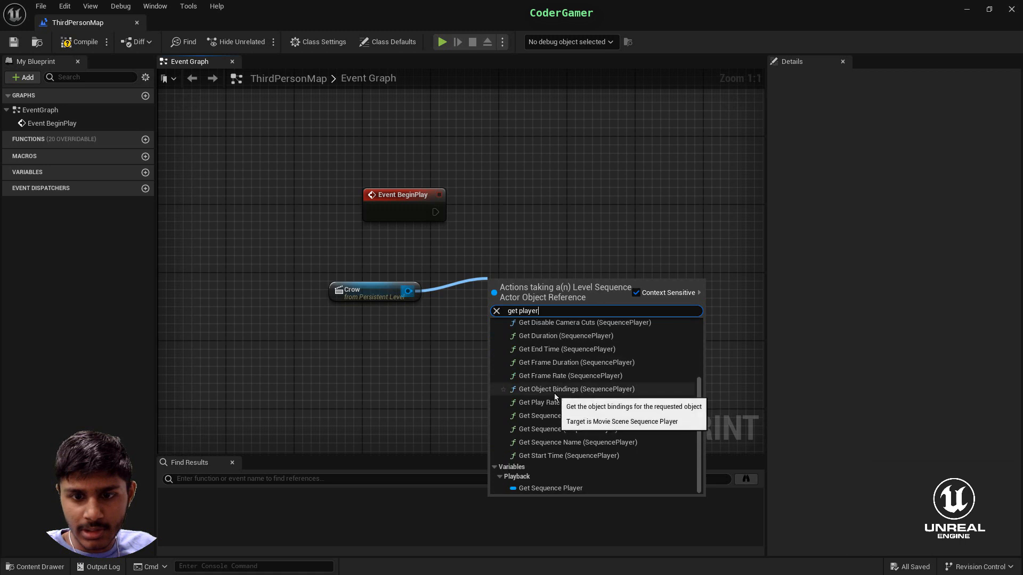
left_click(527, 488)
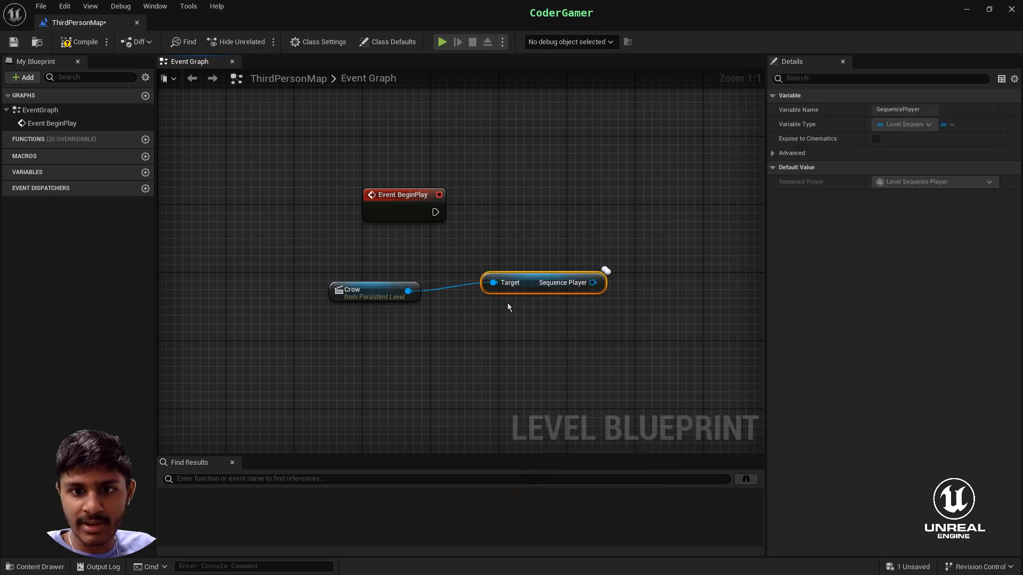
left_click_drag(493, 283, 518, 276)
left_click(493, 243)
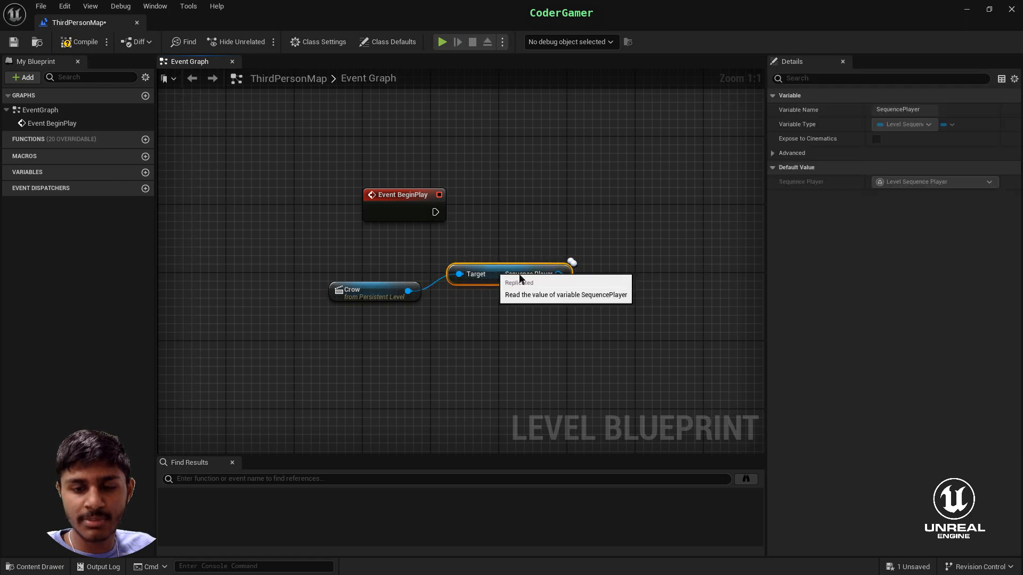
right_click(618, 260)
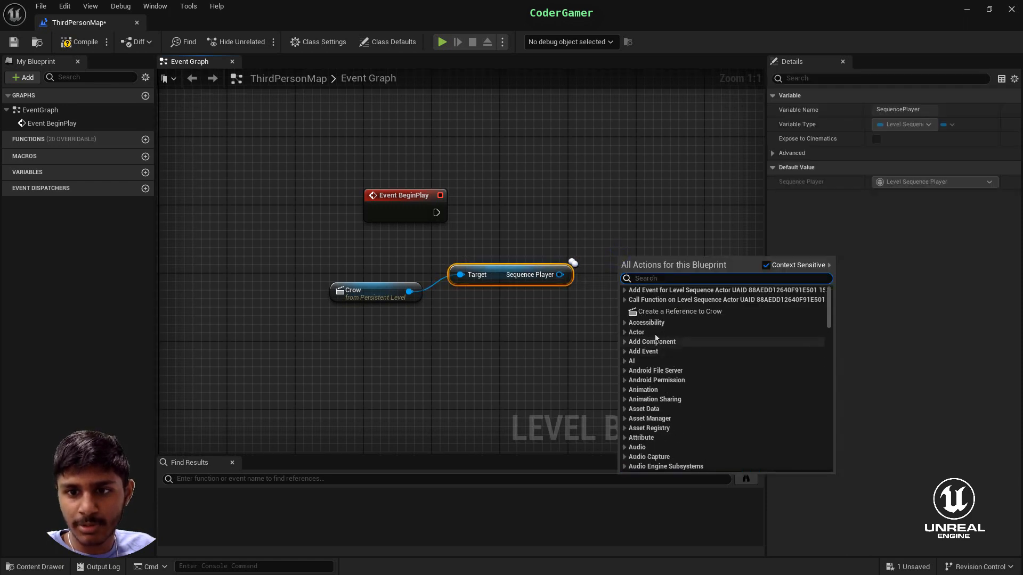
left_click(628, 332)
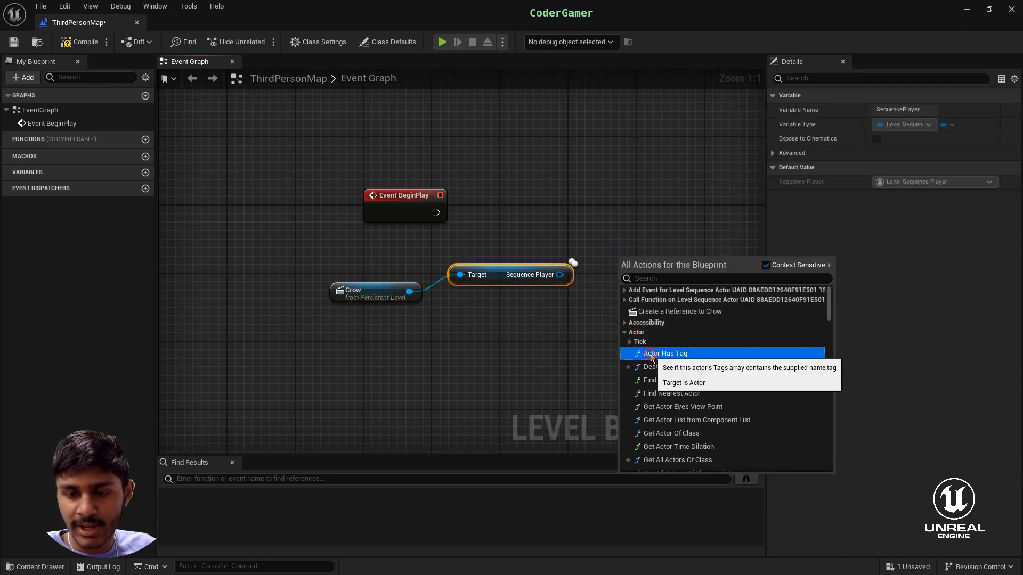
left_click(661, 352)
left_click_drag(642, 274, 625, 291)
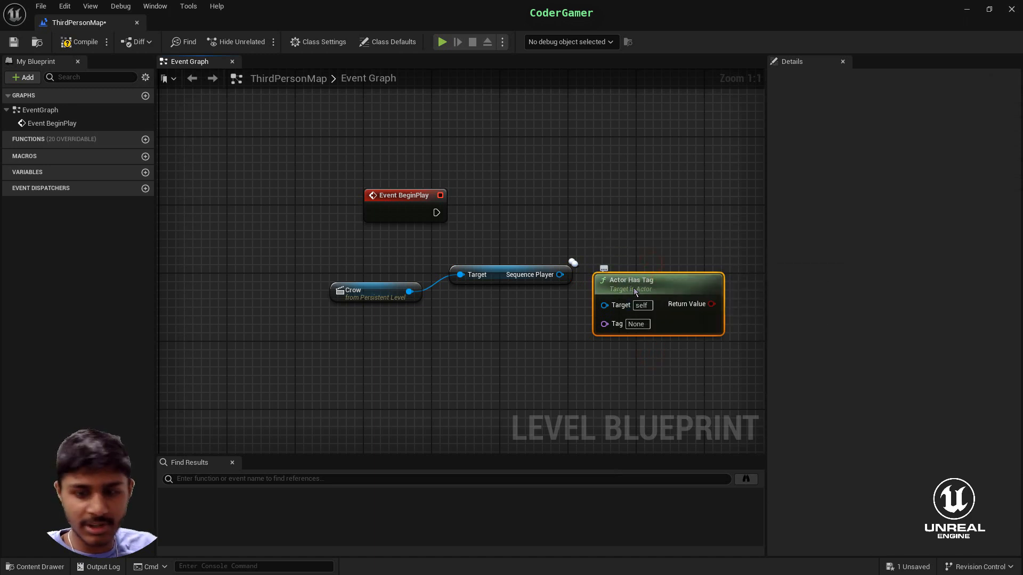
key("Delete")
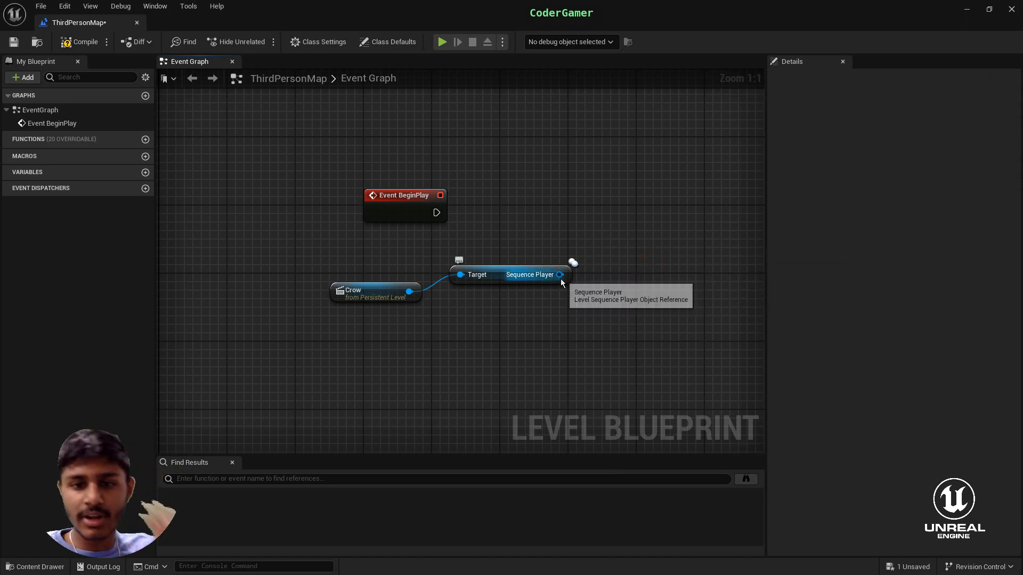
- Add a Play node targeting the Sequence Player output and place it level with Event BeginPlay
left_click_drag(558, 275, 615, 260)
type("play")
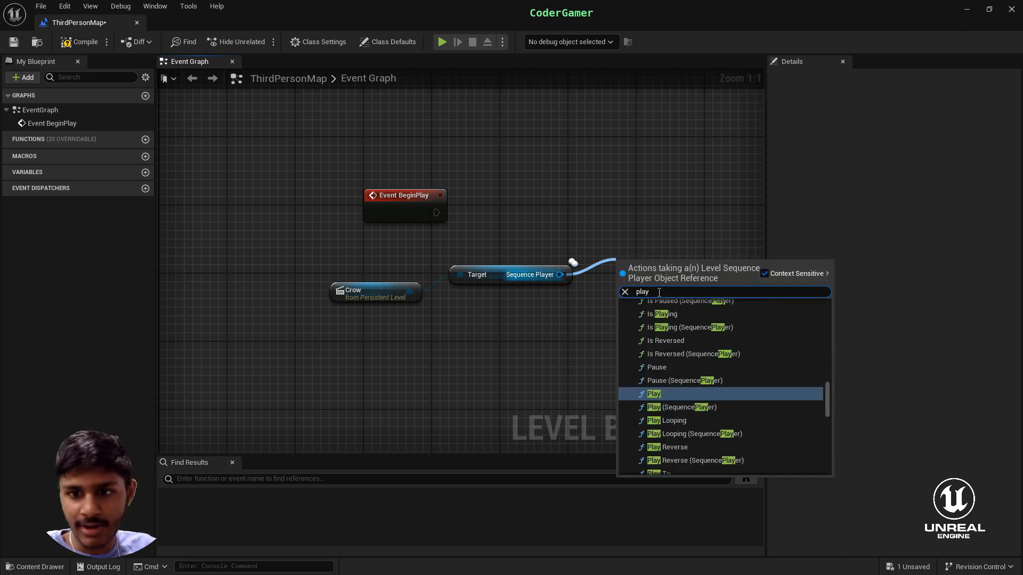
scroll(673, 421, "down", 10)
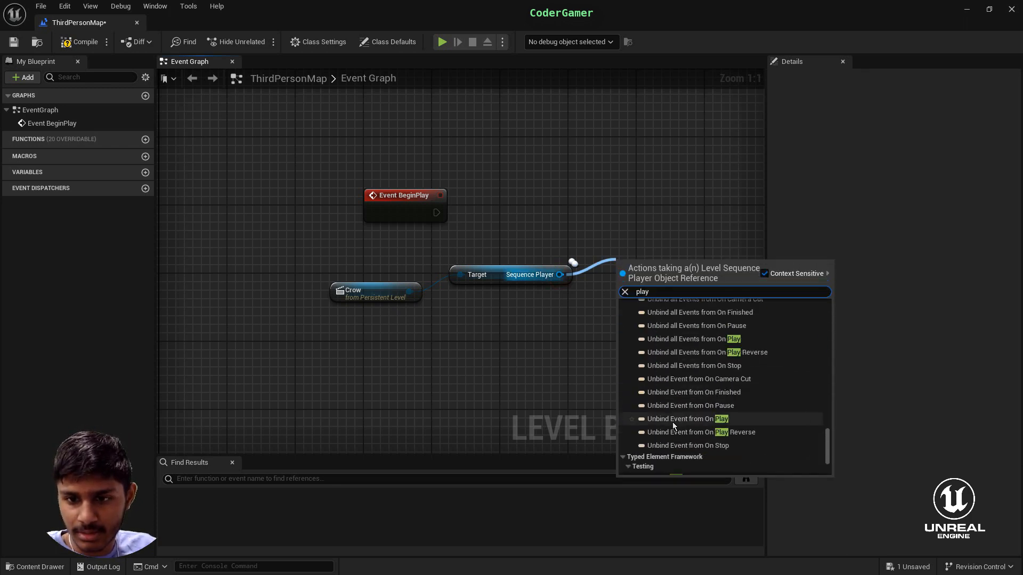
scroll(672, 422, "down", 3)
scroll(672, 420, "up", 8)
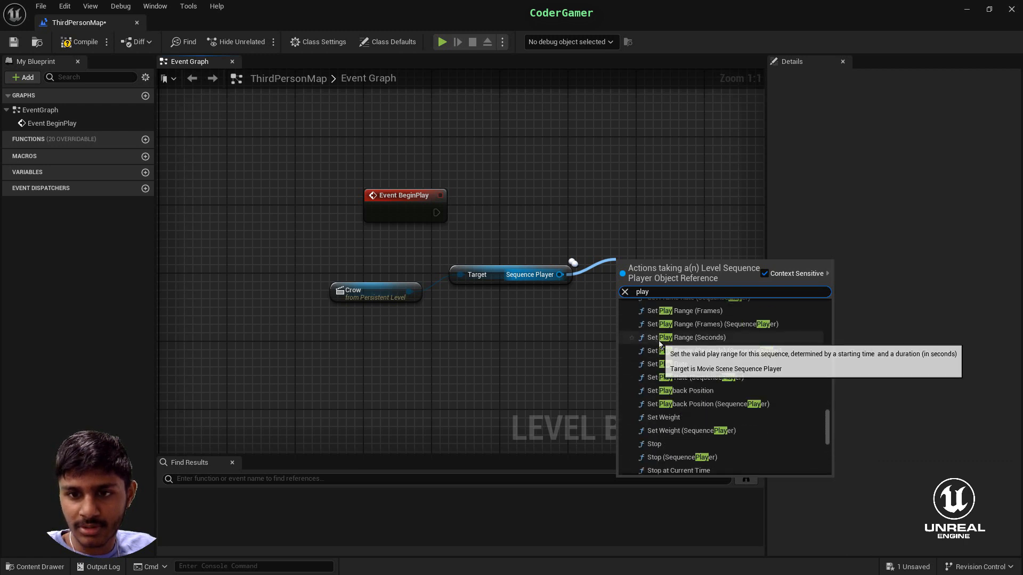
scroll(660, 347, "up", 8)
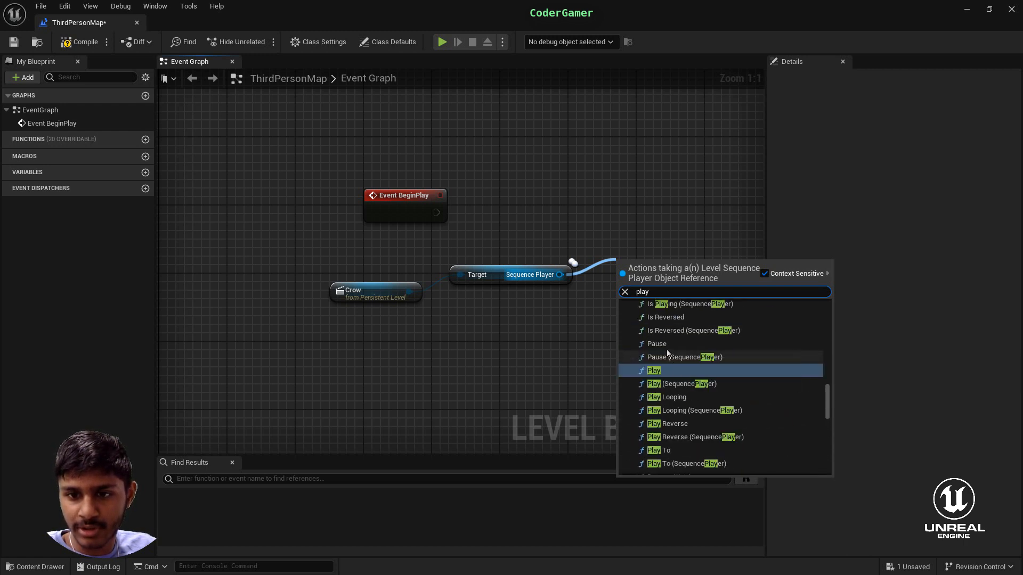
left_click(667, 370)
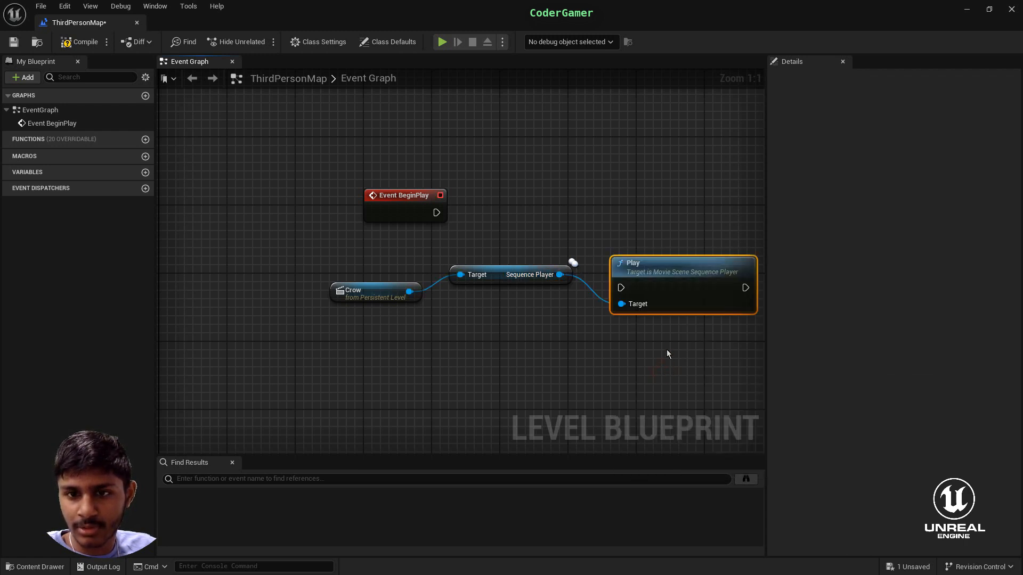
left_click_drag(654, 266, 646, 190)
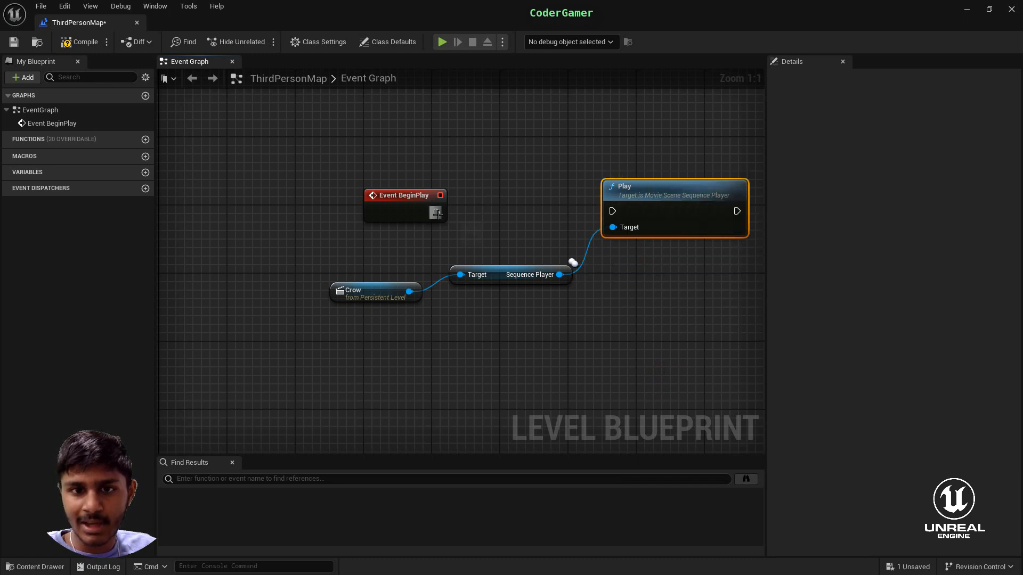
- Connect Event BeginPlay's execution output to the Play node and return to the level editor
left_click_drag(436, 213, 612, 212)
left_click(664, 355)
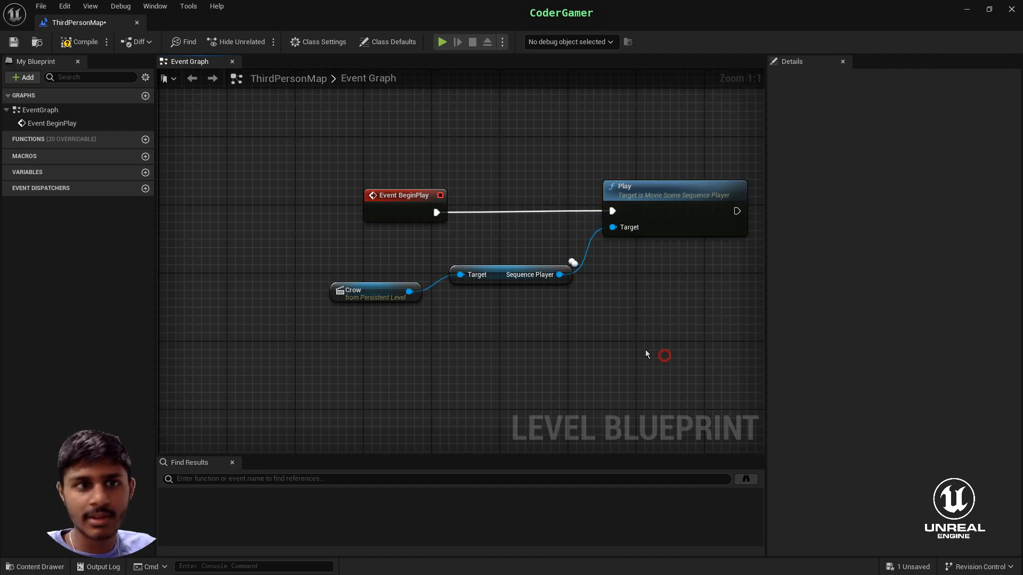
left_click(967, 12)
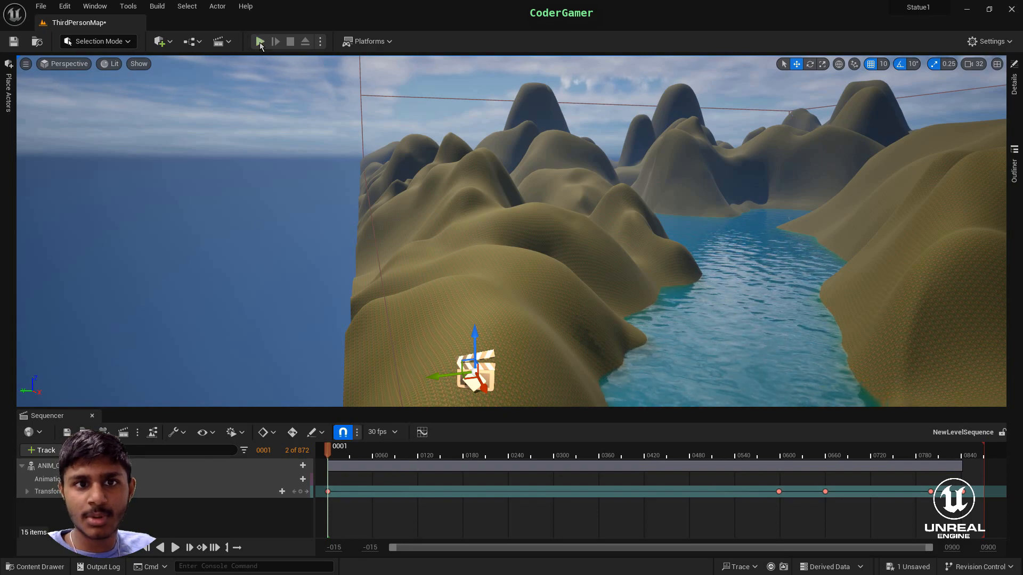
- Play the level, run the character toward the river to check the crow's flight, and stop the session
key("alt+p")
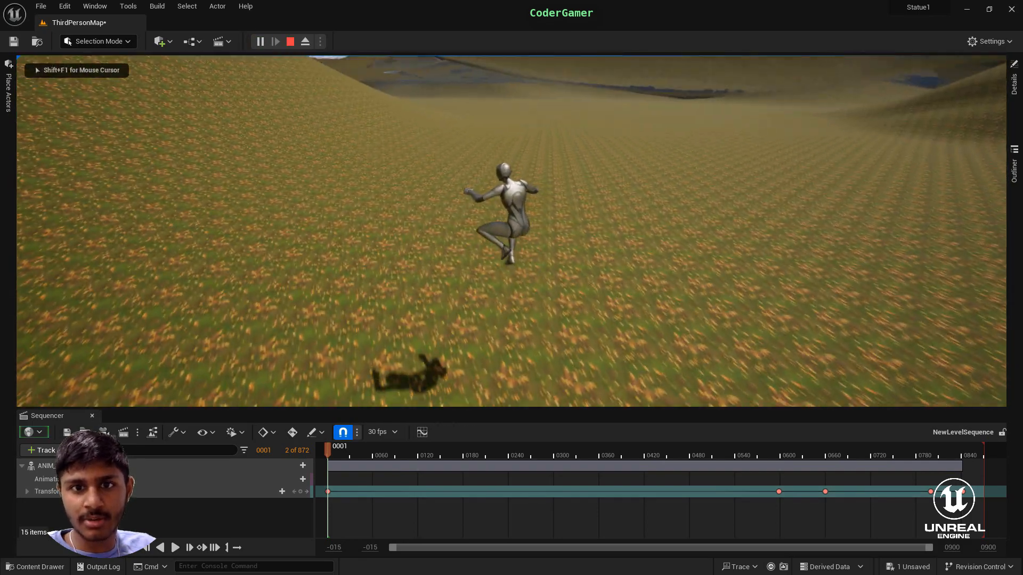
key("w")
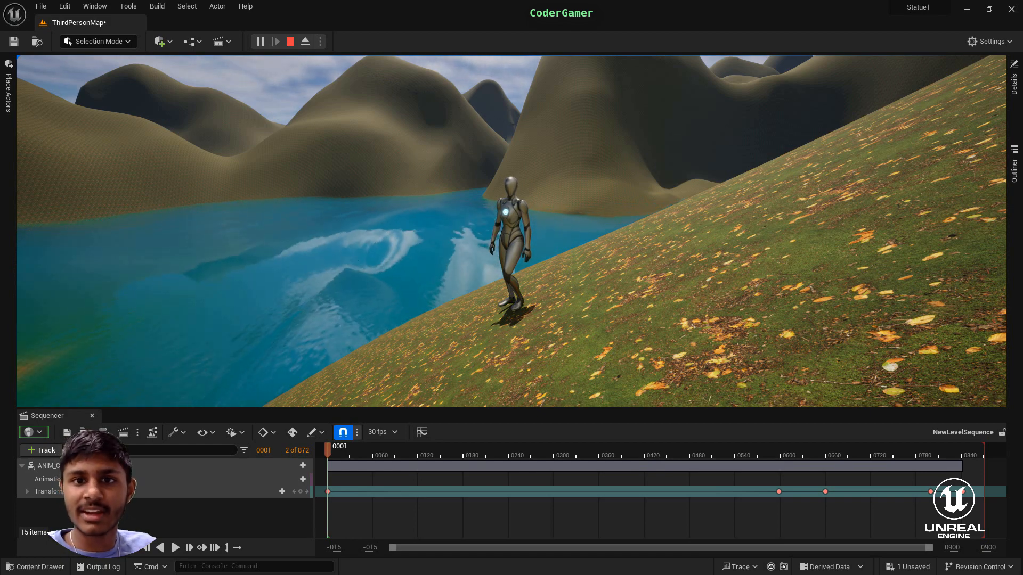
key("Escape")
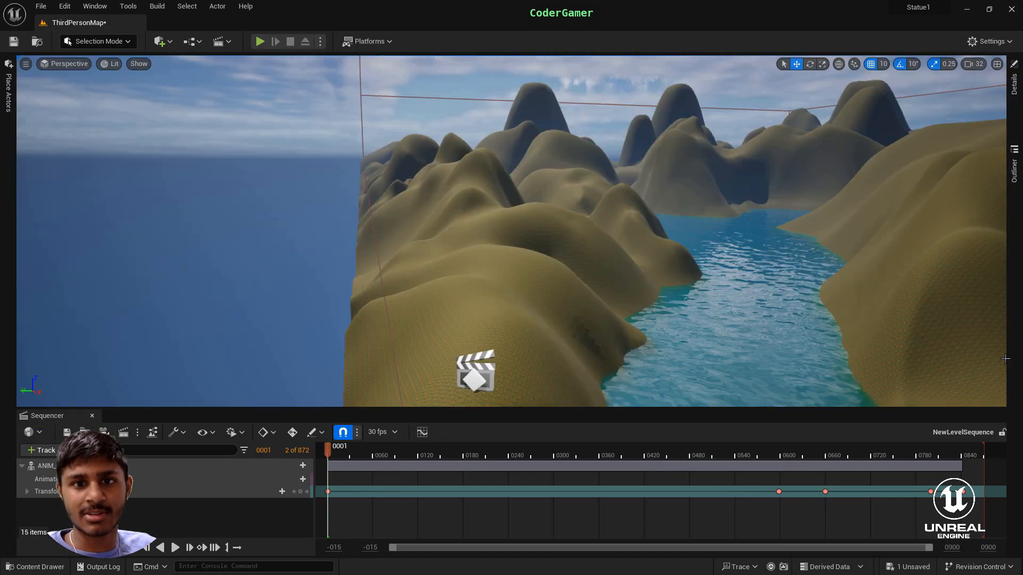
- Try moving the crow above the river with the move gizmo, and undo both moves
right_click_drag(801, 358, 881, 320)
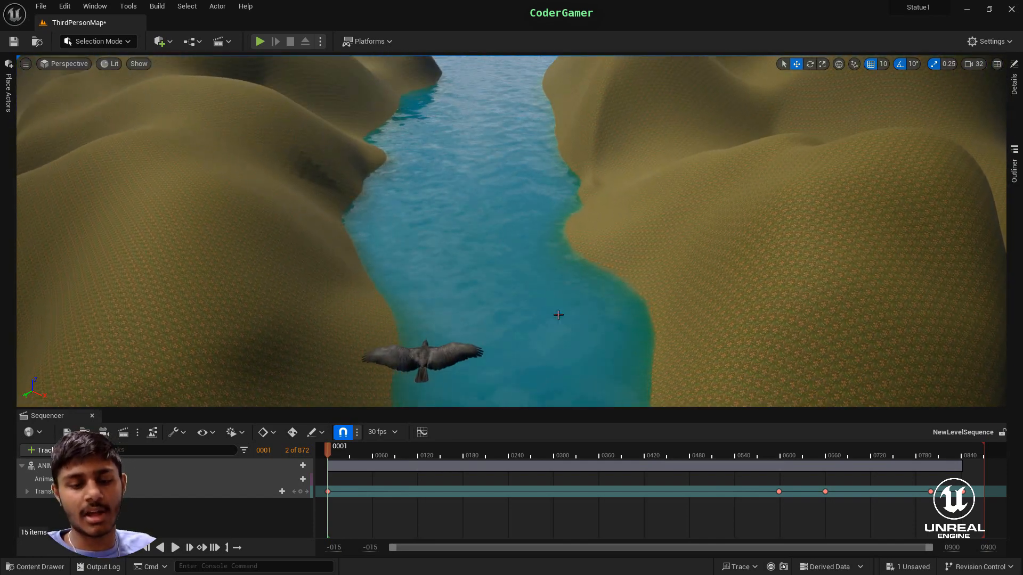
left_click(434, 365)
key("f")
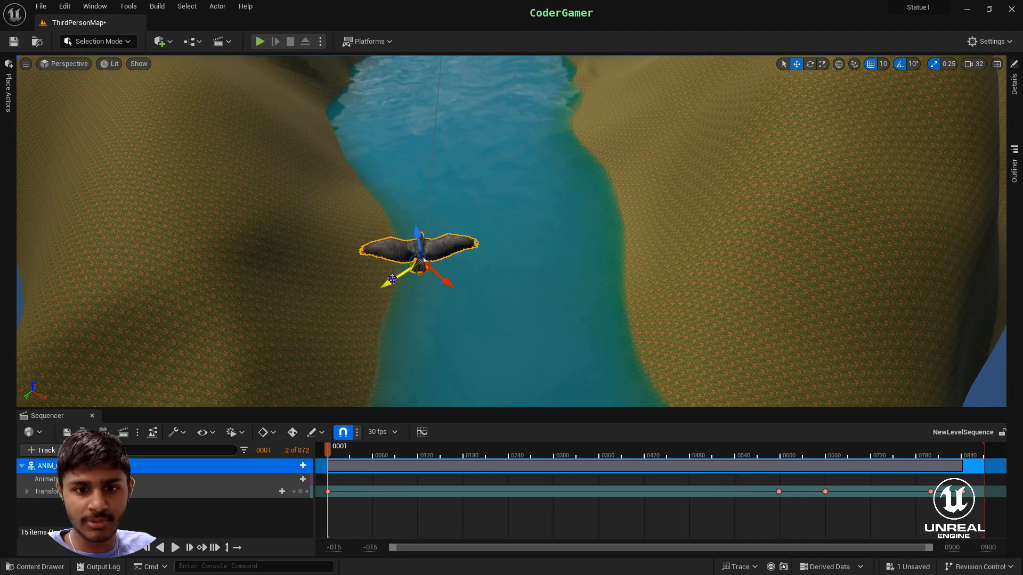
left_click_drag(400, 277, 500, 242)
key("ctrl+z")
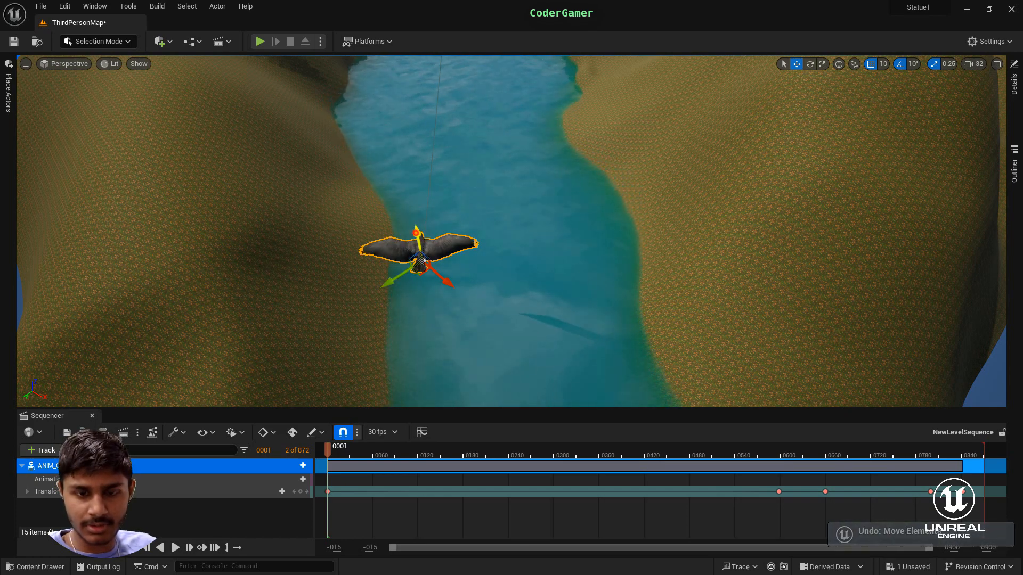
left_click_drag(419, 259, 425, 279)
key("ctrl+z")
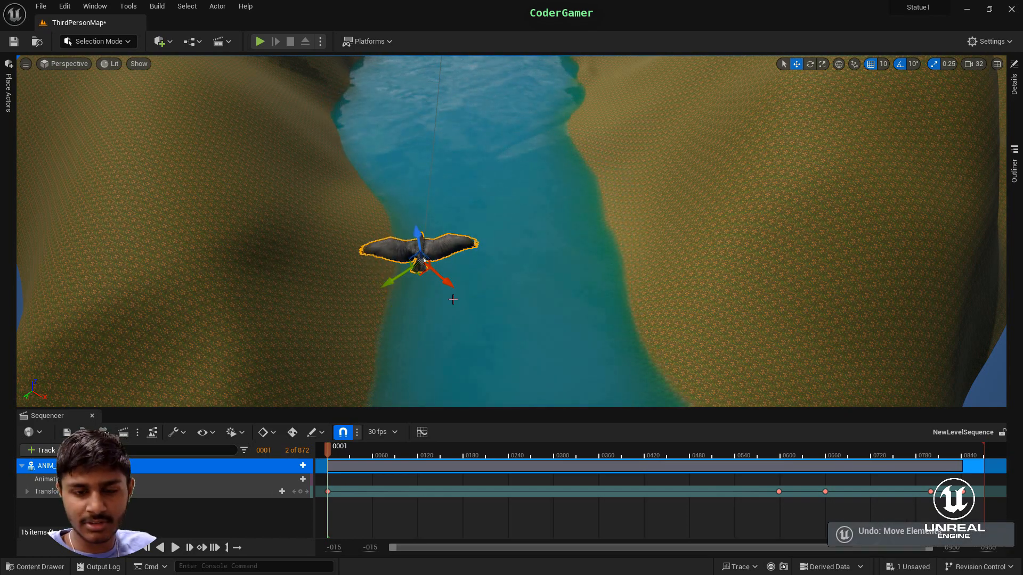
- Inspect the crow's transform details and collapse its tracks in the sequence
left_click(1014, 84)
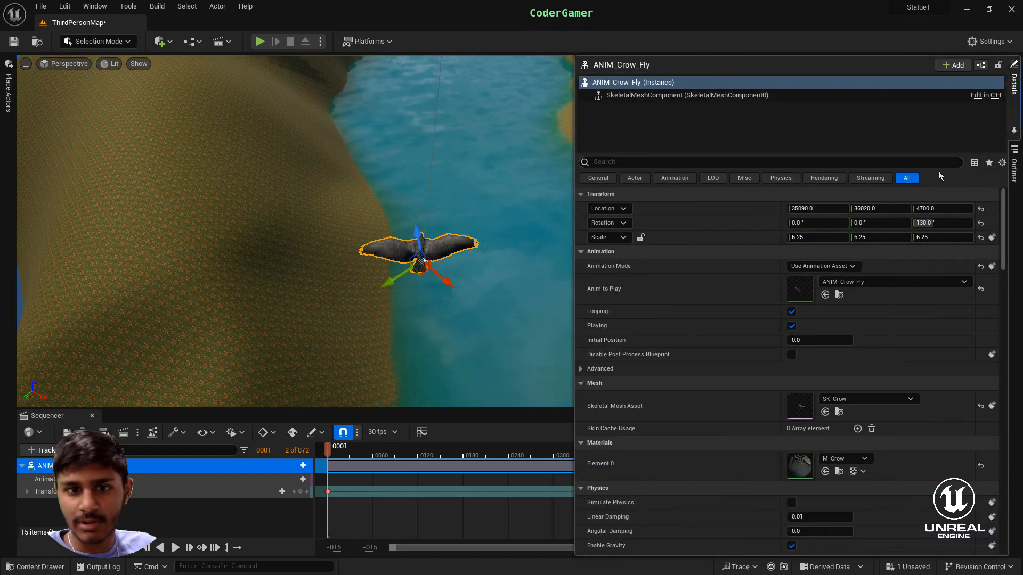
left_click(1013, 85)
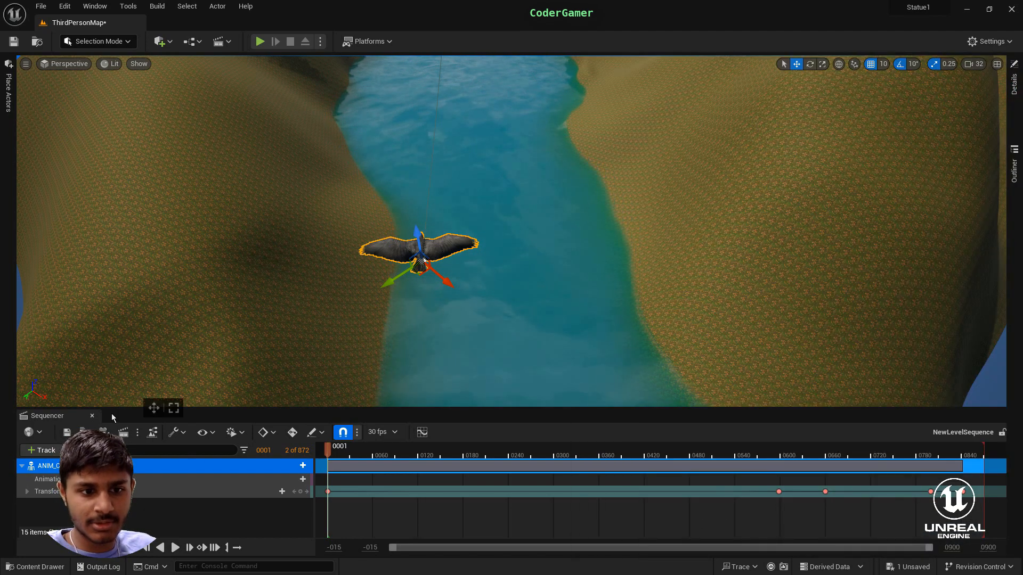
left_click(21, 465)
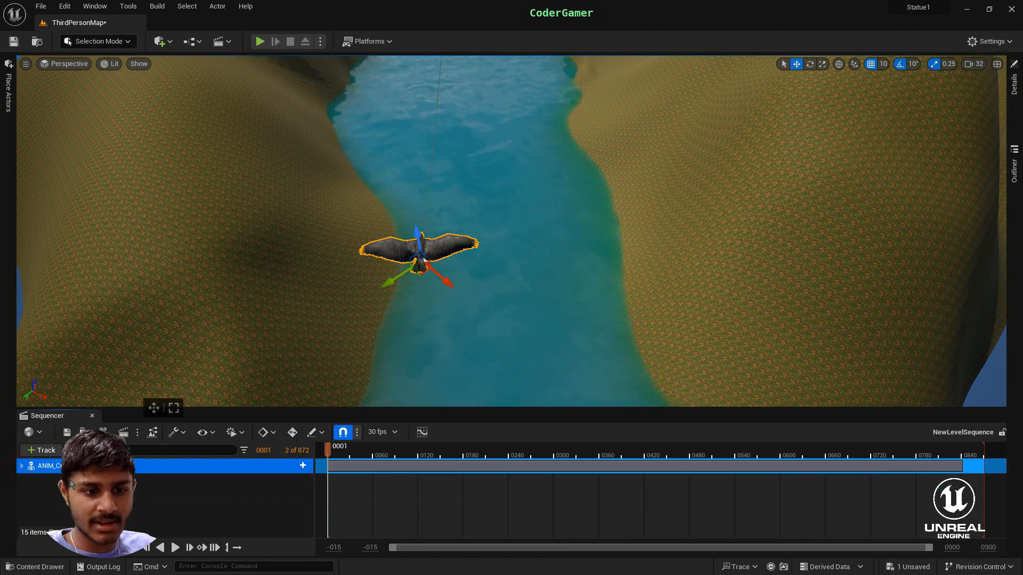
right_click(233, 495)
mouse_move(287, 316)
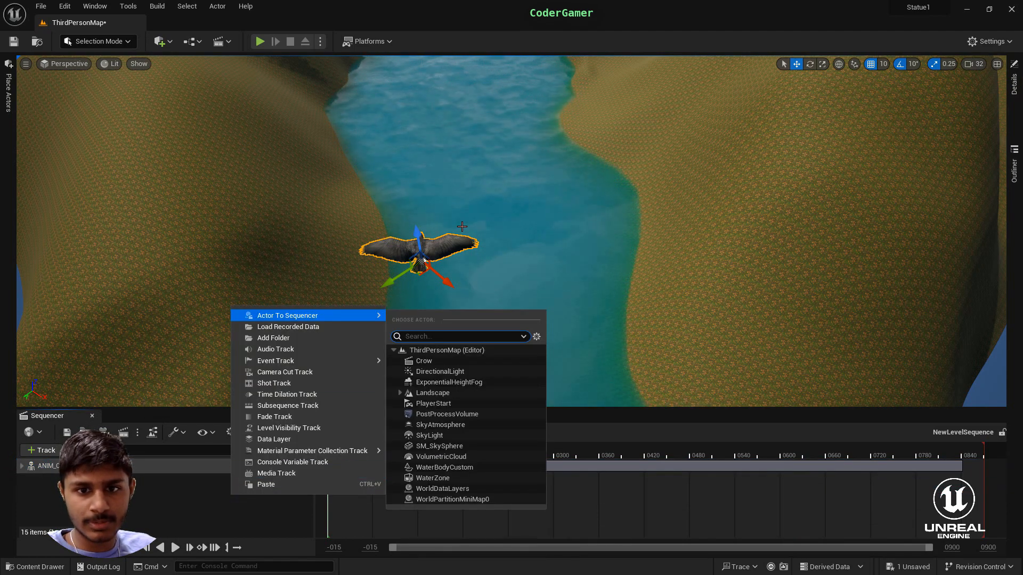
left_click(447, 247)
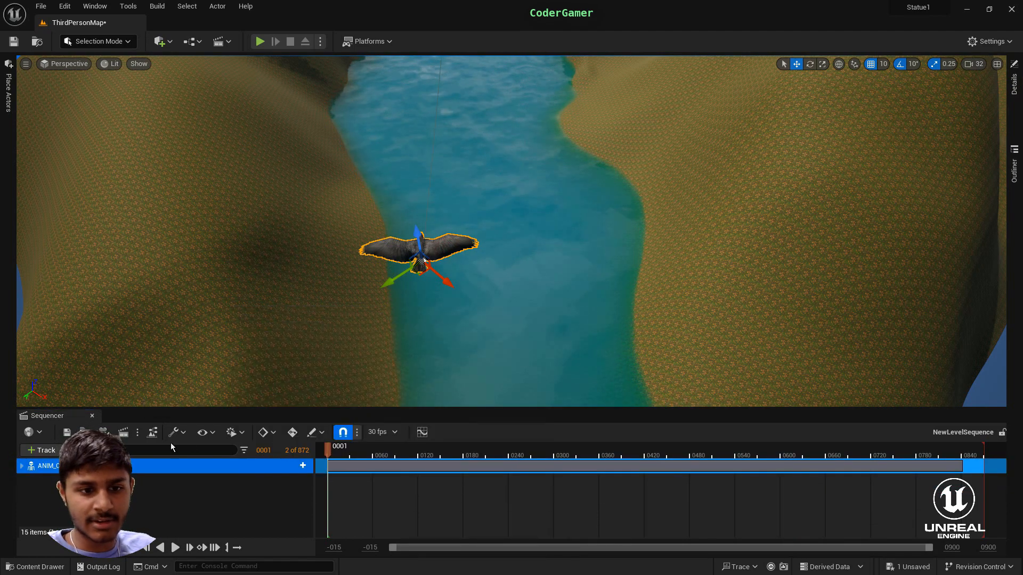
- Place a second crow from the ANIM_Crow_Fly asset over the river and raise it above the terrain
left_click(41, 567)
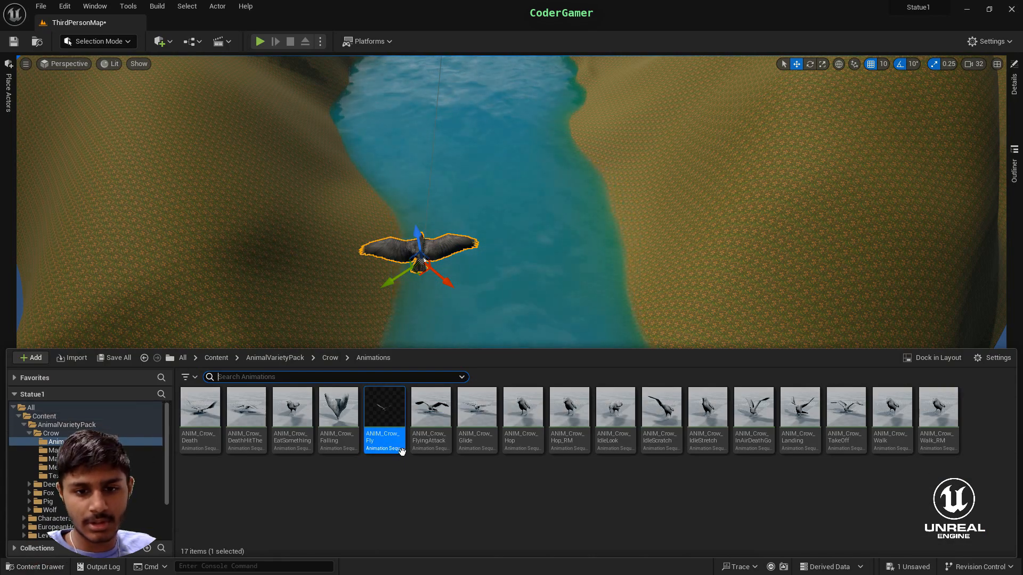
left_click(378, 434)
left_click_drag(414, 424, 539, 310)
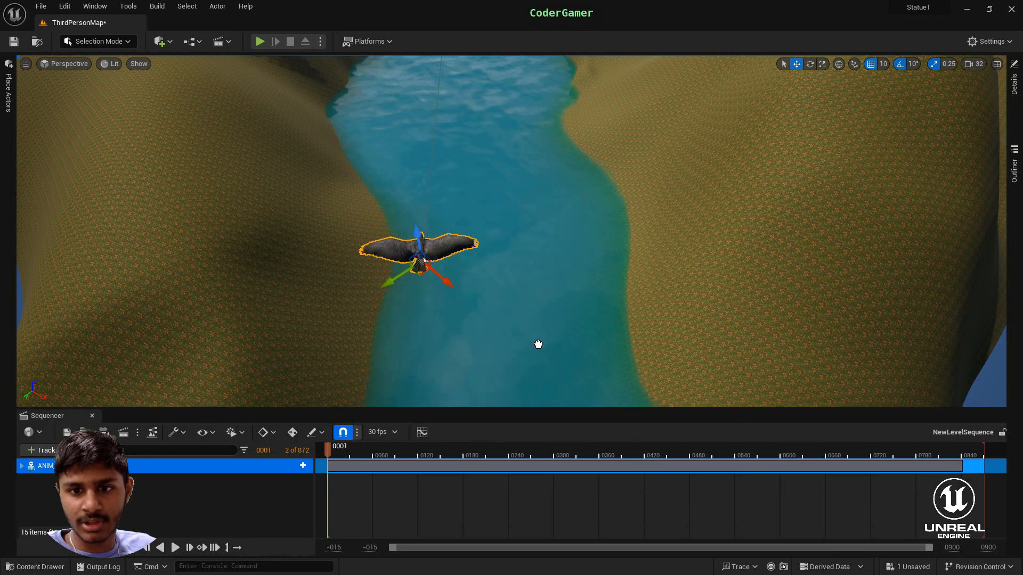
left_click_drag(538, 345, 554, 103)
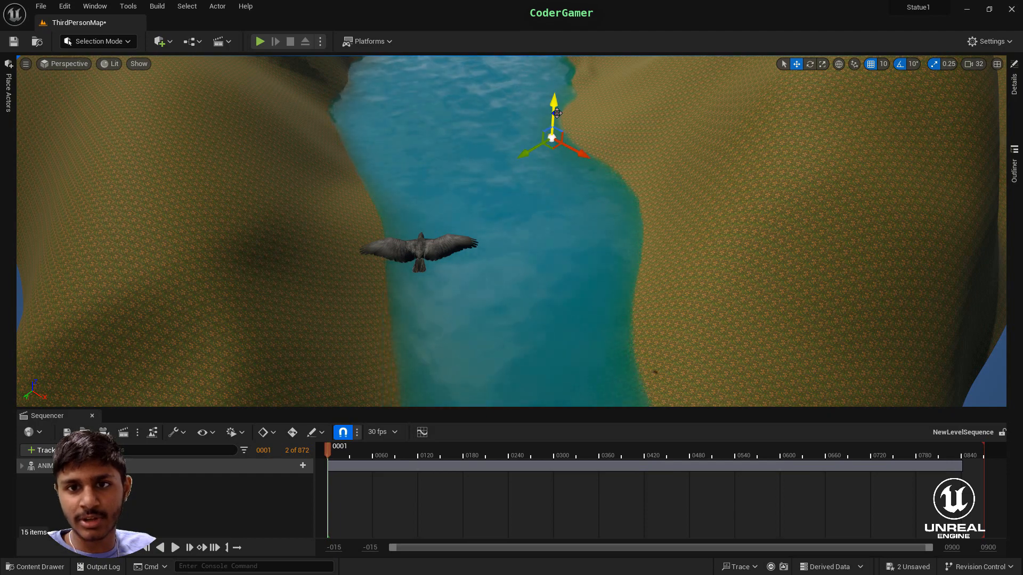
right_click_drag(557, 235, 559, 238)
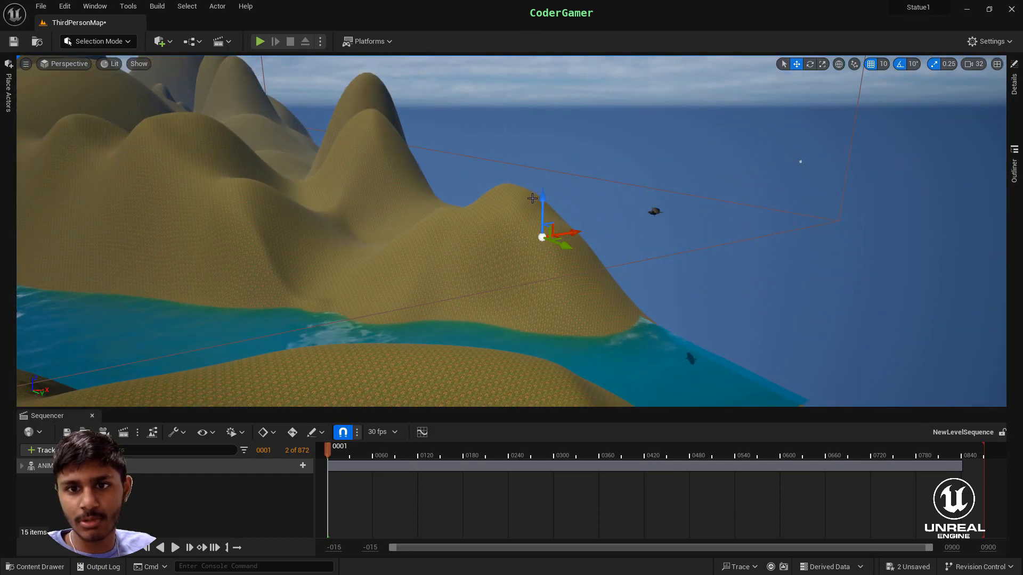
left_click_drag(542, 198, 550, 176)
- Move the second crow horizontally and vertically so it hovers nearer to the first crow
left_click_drag(612, 196, 709, 191)
right_click_drag(709, 191, 704, 195)
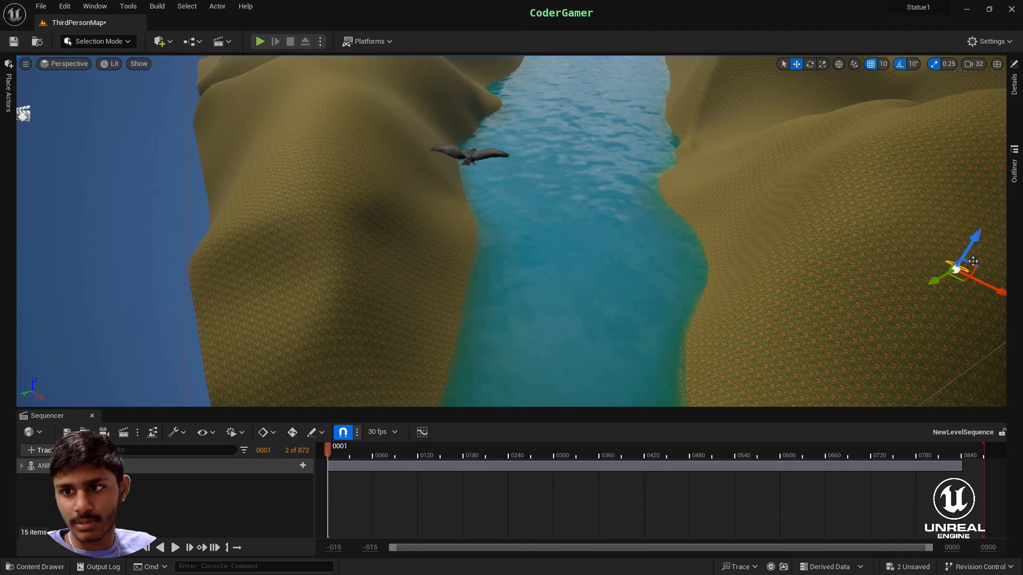
left_click_drag(941, 281, 886, 294)
right_click_drag(557, 380, 558, 383)
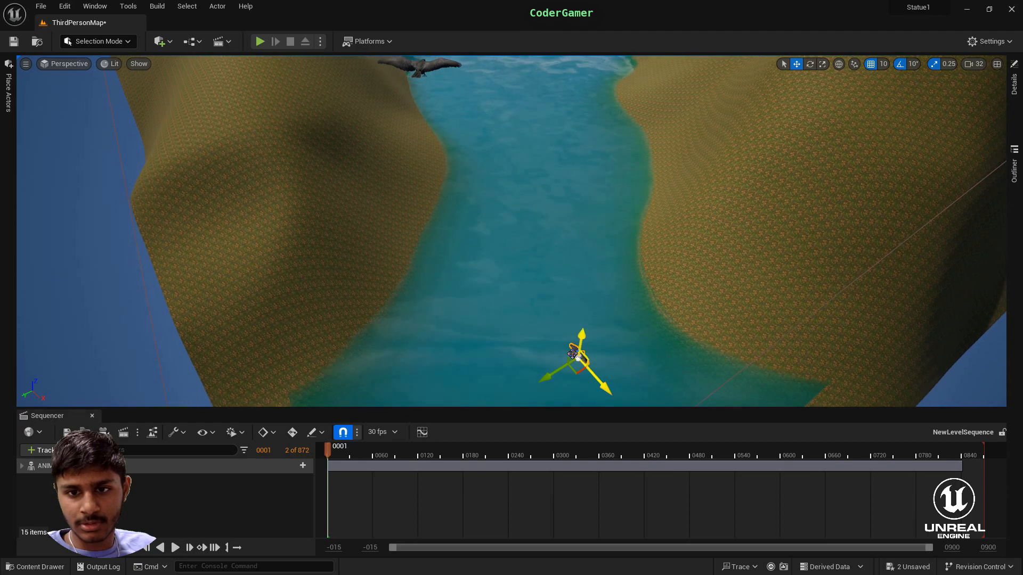
left_click_drag(581, 335, 567, 187)
right_click_drag(568, 187, 569, 188)
- Enlarge the second crow uniformly and rotate it about the vertical axis to face along the river like the first crow
key("s")
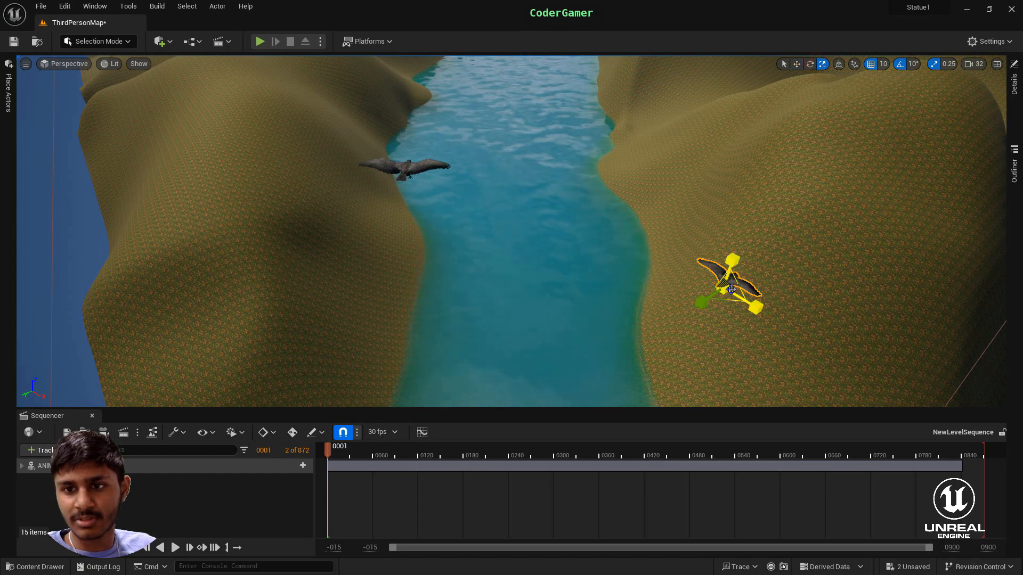
left_click_drag(722, 288, 763, 138)
left_click(809, 64)
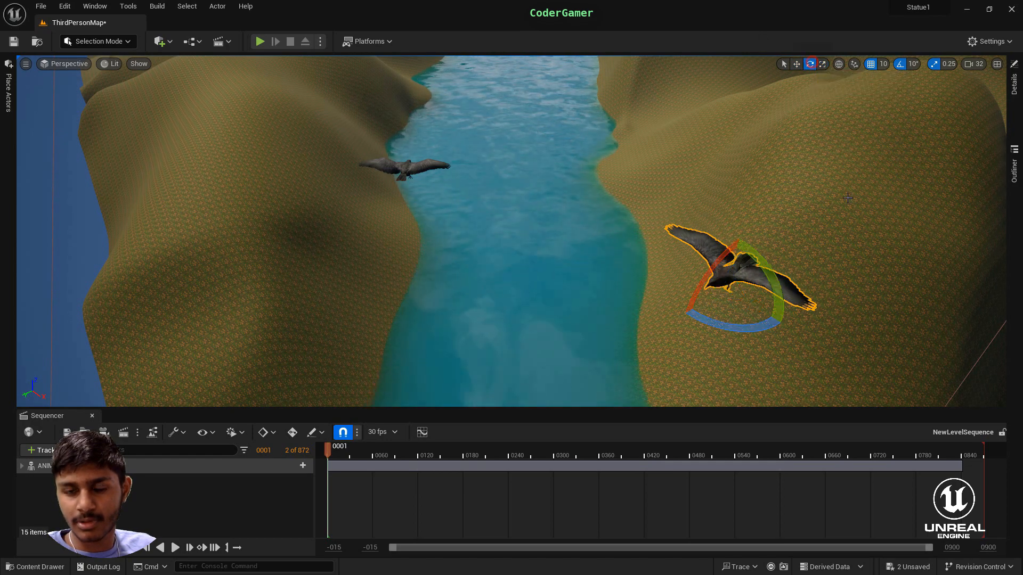
left_click_drag(760, 326, 650, 277)
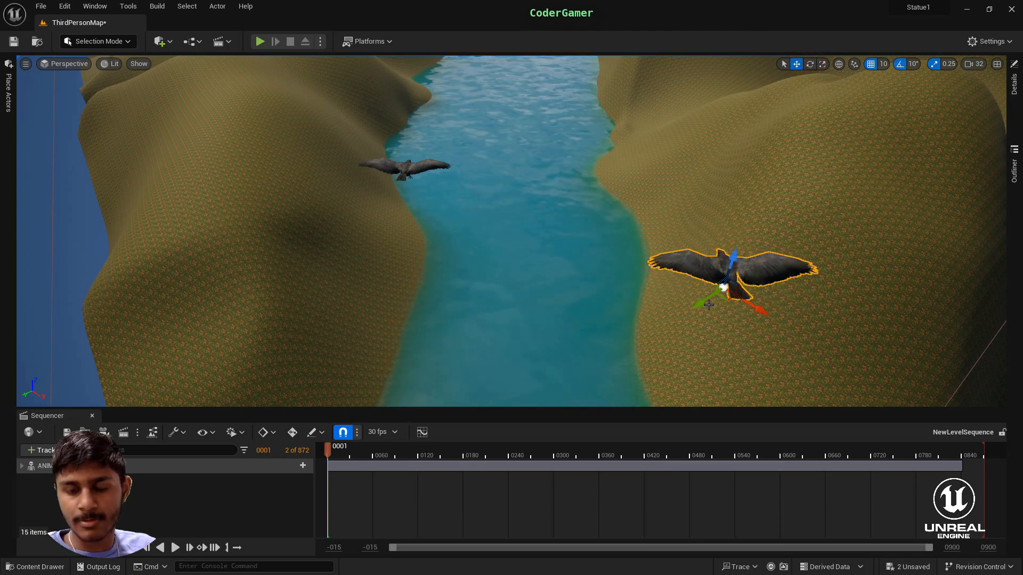
- Shift the second crow sideways and along the river toward the first crow
left_click_drag(698, 305, 664, 345)
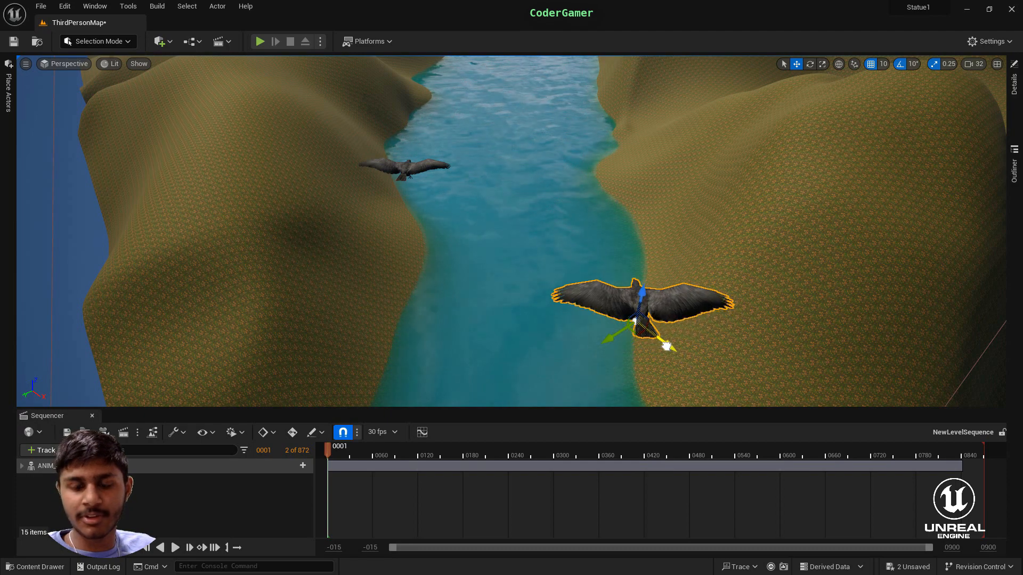
right_click_drag(664, 344, 748, 317)
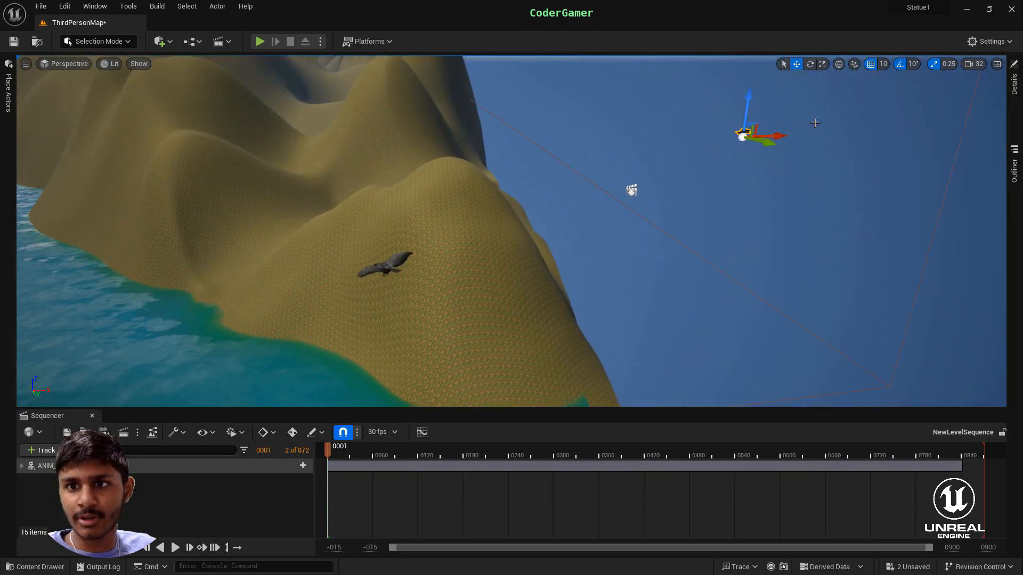
left_click_drag(787, 141, 514, 155)
right_click_drag(617, 233, 447, 384)
left_click(511, 348)
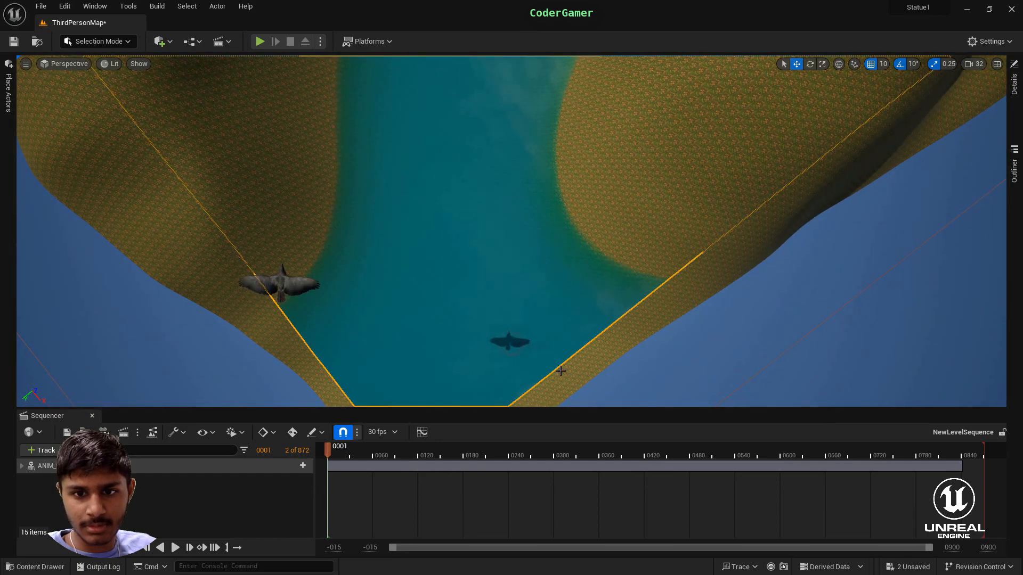
- Reselect the second crow and move it back along the river to a spot beside and slightly behind the first crow
right_click_drag(560, 370, 588, 276)
key("w")
key("a")
left_click(401, 130)
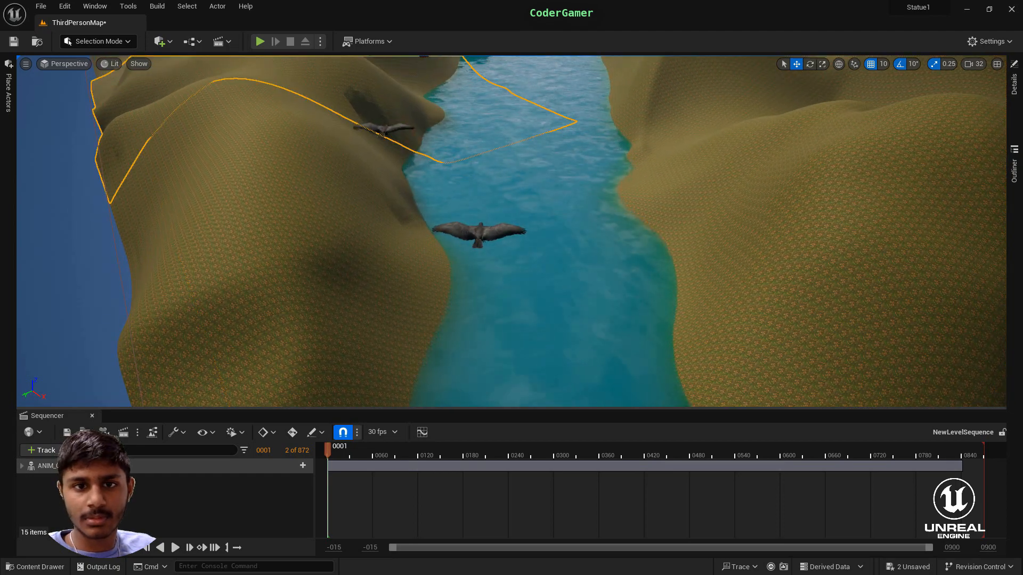
left_click(383, 128)
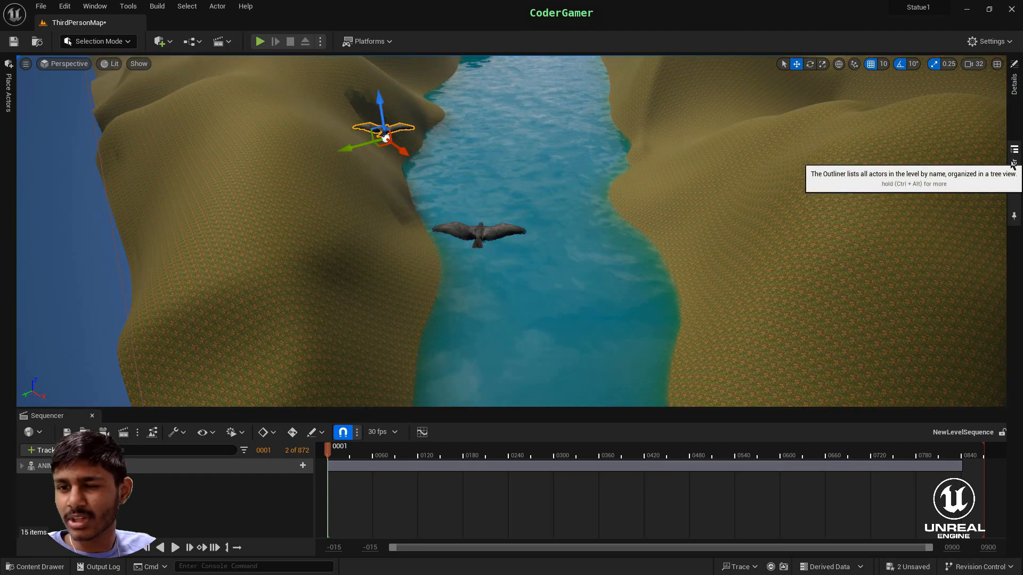
left_click(1013, 163)
left_click(1014, 165)
right_click_drag(499, 206, 495, 179)
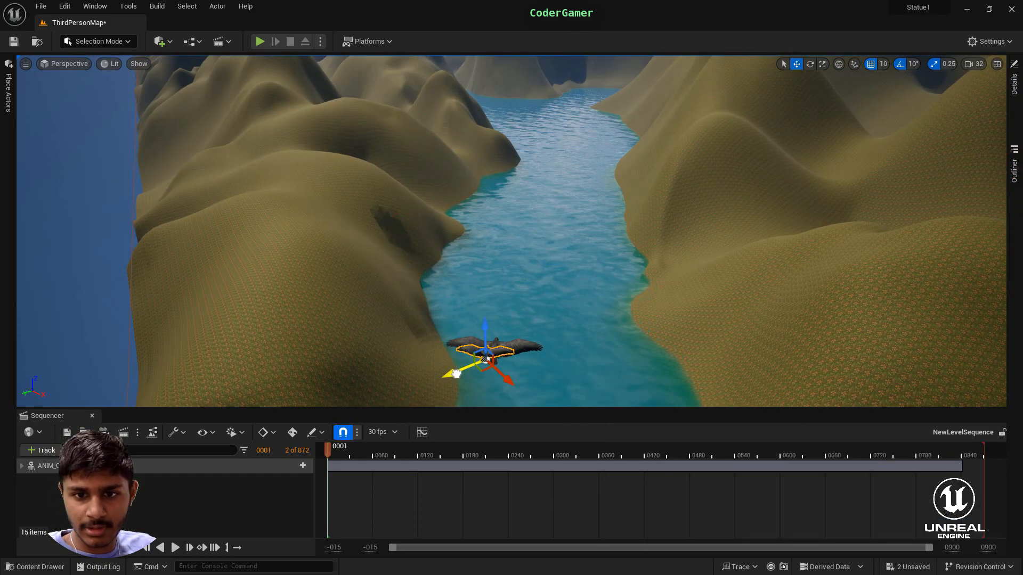
right_click_drag(447, 352, 310, 359)
scroll(448, 352, "down", 3)
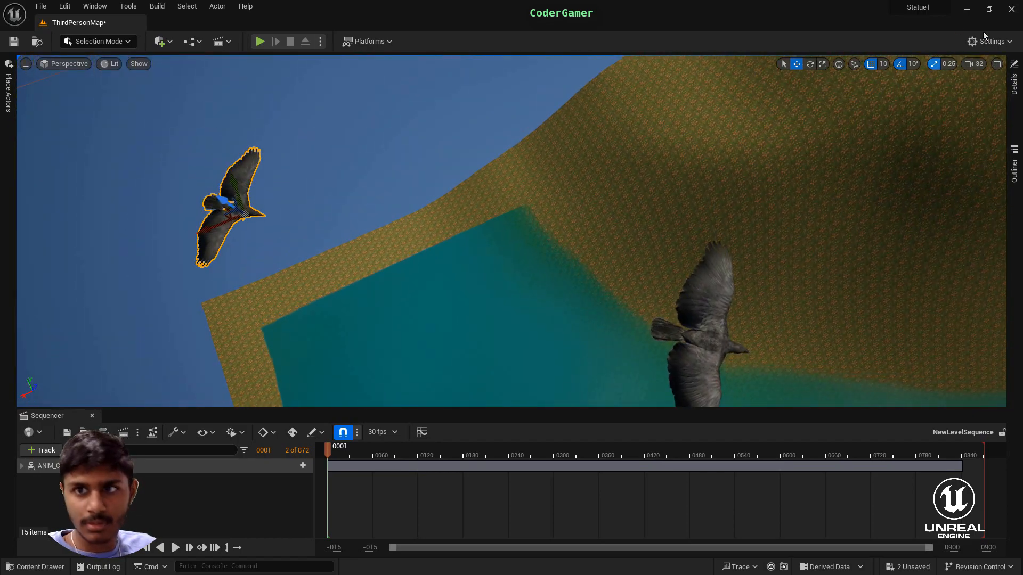
- Rescale the second crow uniformly on all axes to suit the size of the first crow
left_click(822, 63)
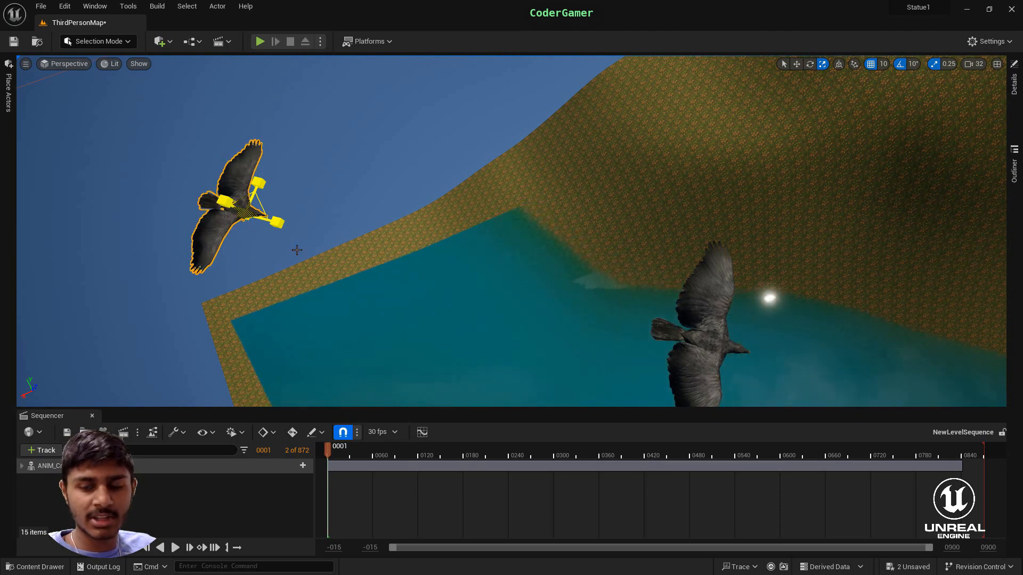
right_click_drag(297, 249, 512, 234)
key("w")
key("s")
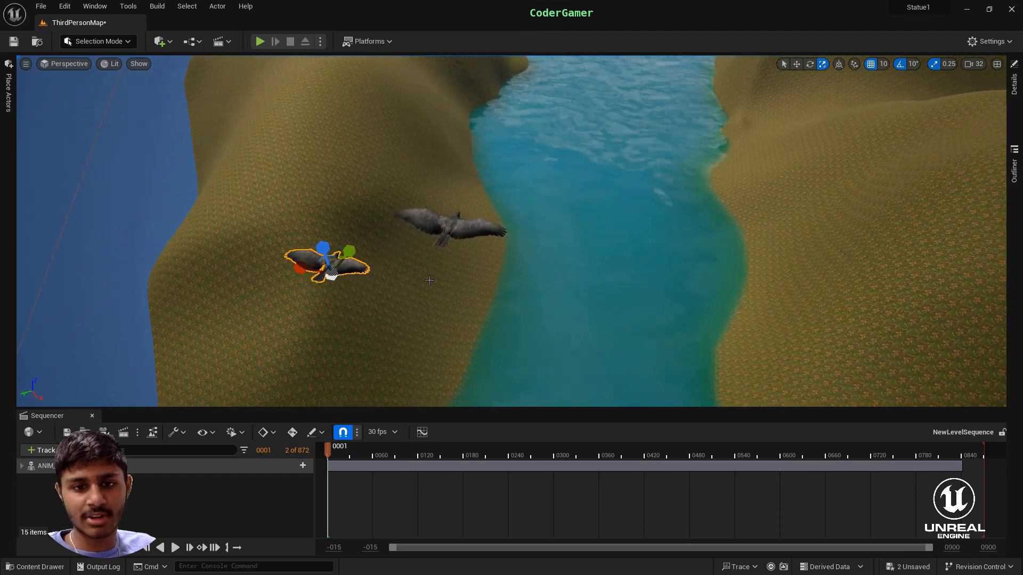
left_click_drag(331, 277, 337, 273)
right_click_drag(337, 273, 339, 260)
key("a")
right_click_drag(467, 352, 559, 330)
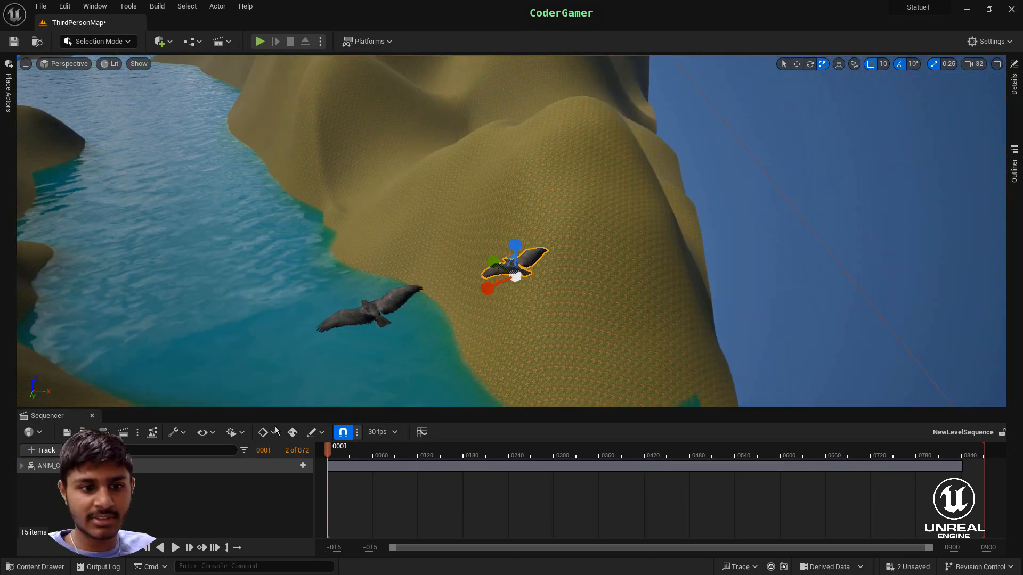
- Add ANIM_Crow_Fly2 to the level sequence and key its transform at frame 0001
left_click(43, 450)
mouse_move(79, 275)
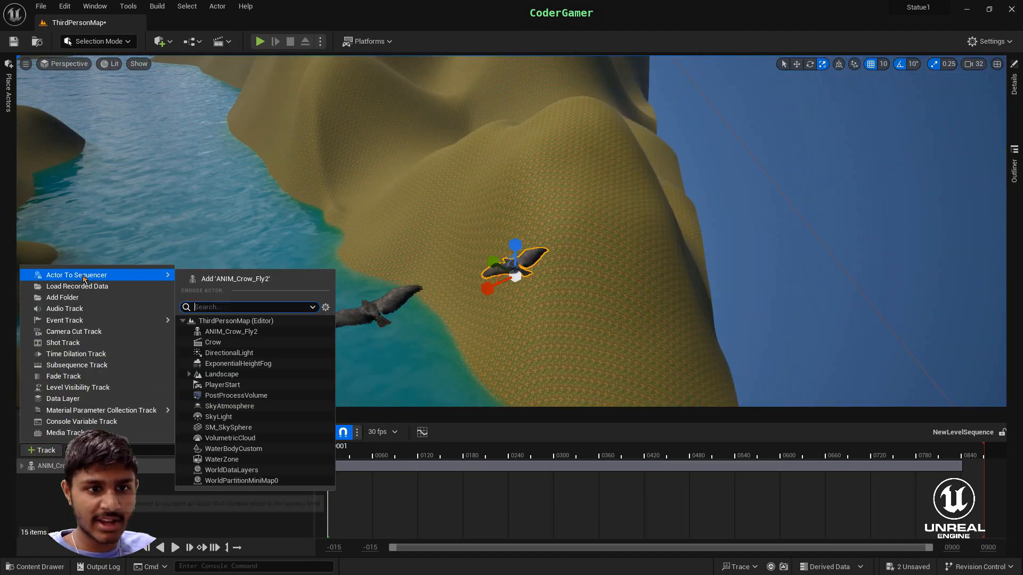
left_click(230, 333)
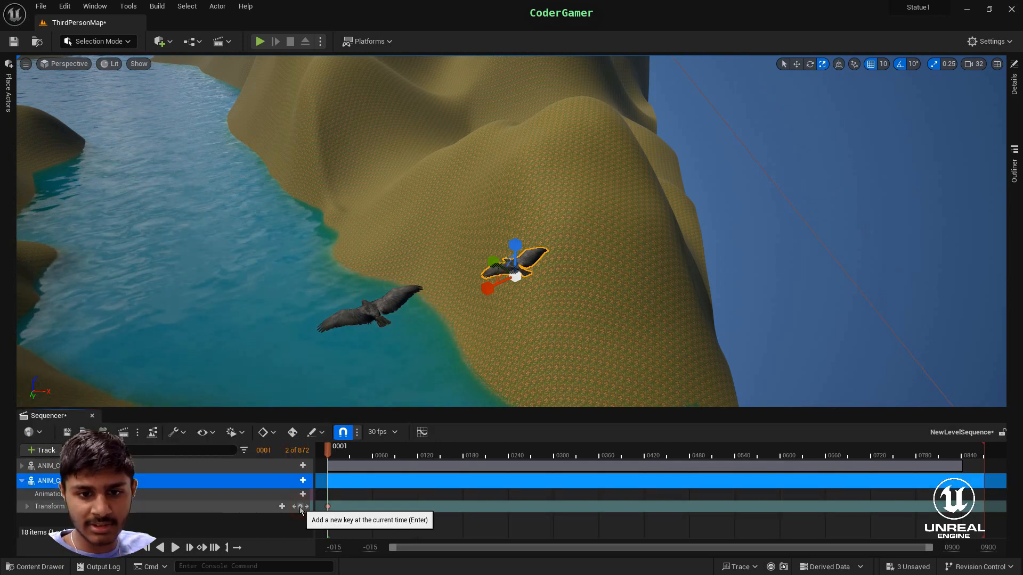
left_click(300, 508)
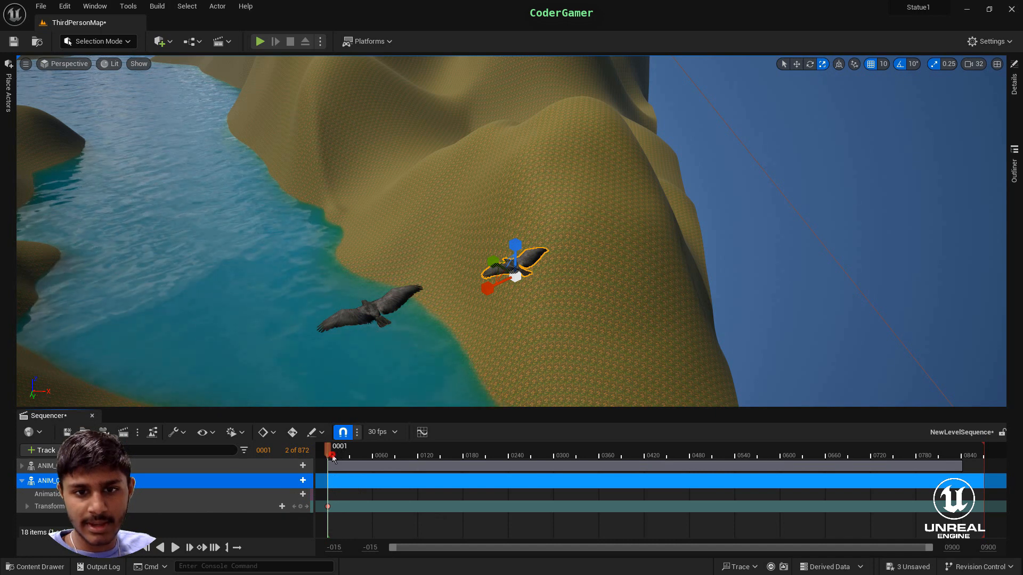
- Go to frame 0600 and move the second crow sideways out over the river
left_click_drag(332, 457, 783, 462)
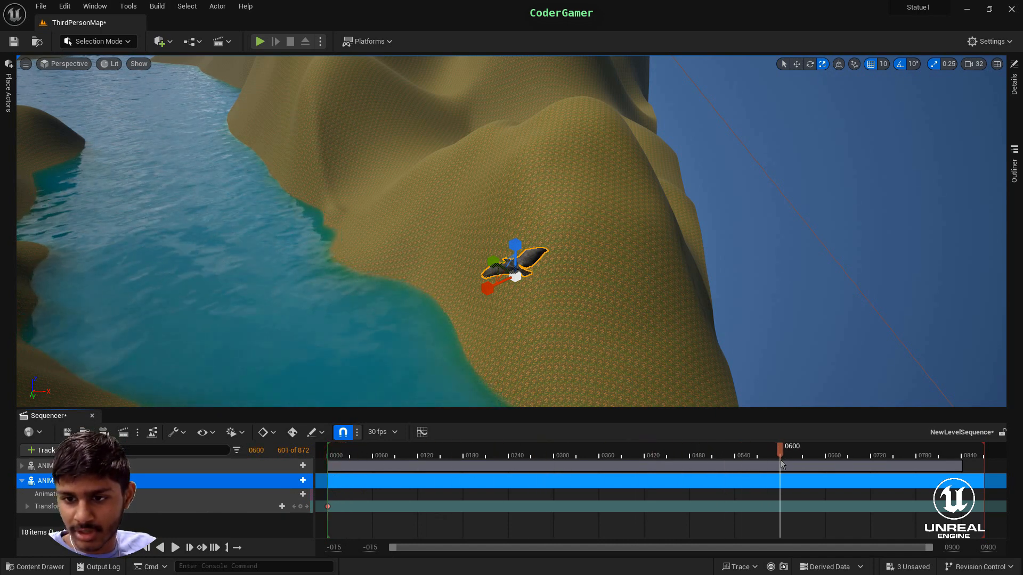
left_click(796, 64)
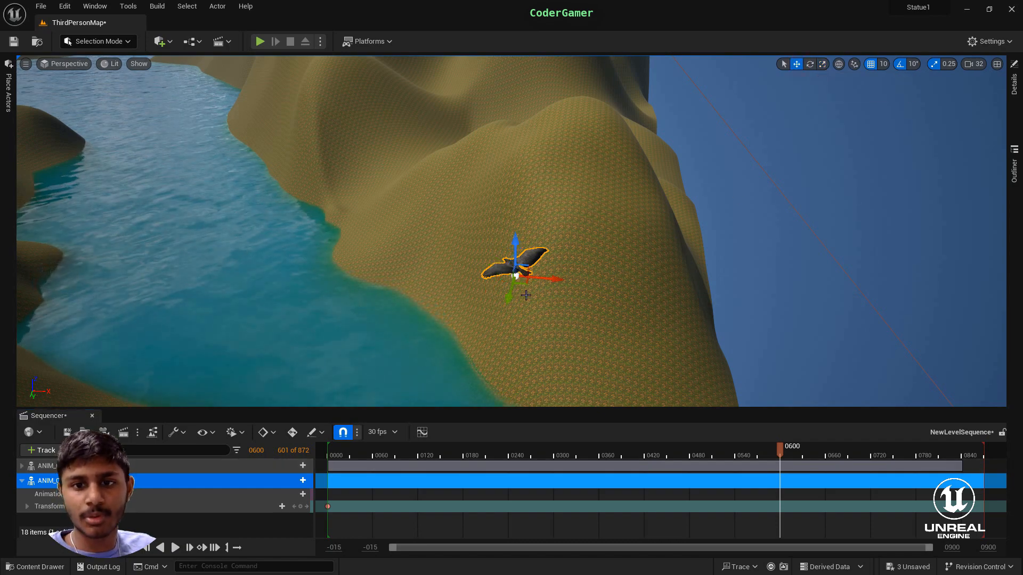
left_click_drag(556, 278, 190, 282)
right_click_drag(190, 283, 124, 284)
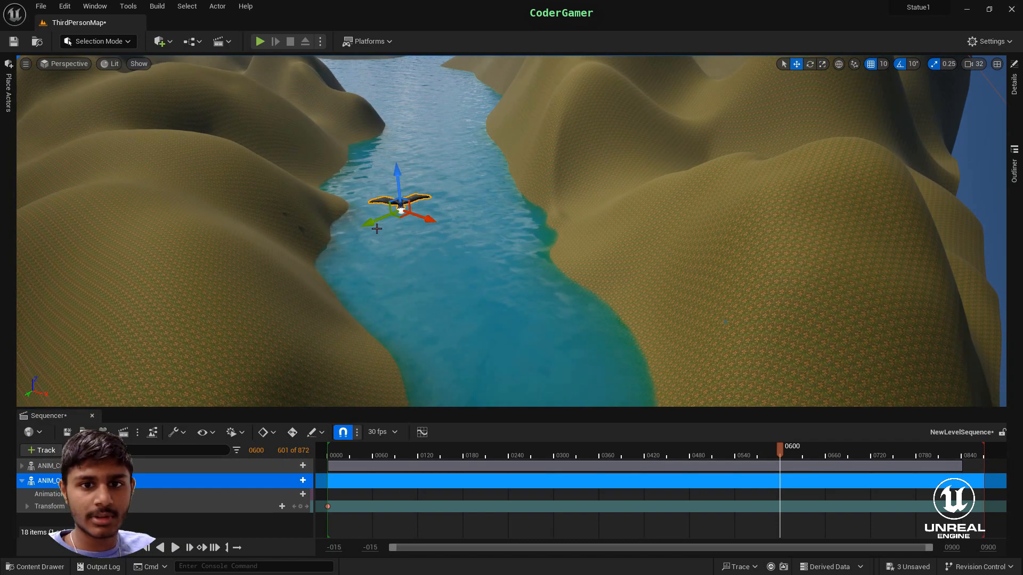
- Carry the second crow far along the river's course past the hills, keeping the time at frame 0600
left_click_drag(380, 223, 702, 82)
right_click_drag(702, 84, 690, 58)
left_click_drag(813, 245, 375, 154)
left_click_drag(338, 201, 427, 204)
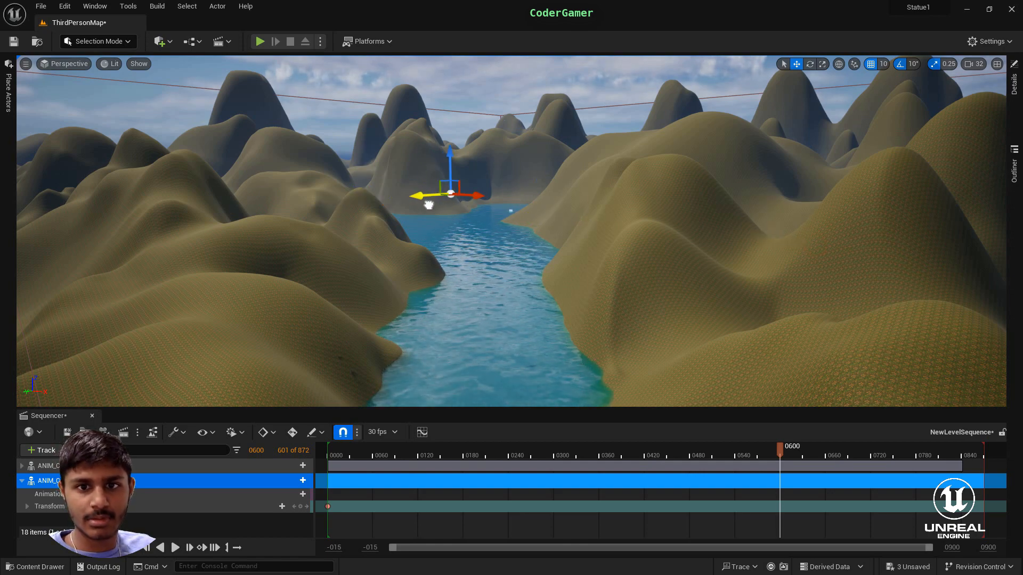
right_click_drag(523, 259, 474, 368)
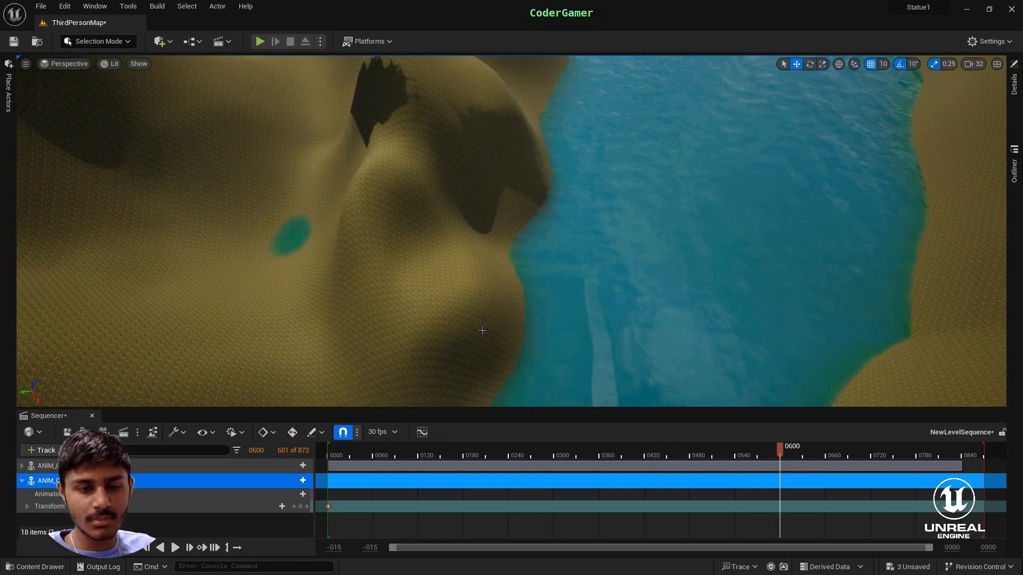
right_click_drag(481, 329, 360, 256)
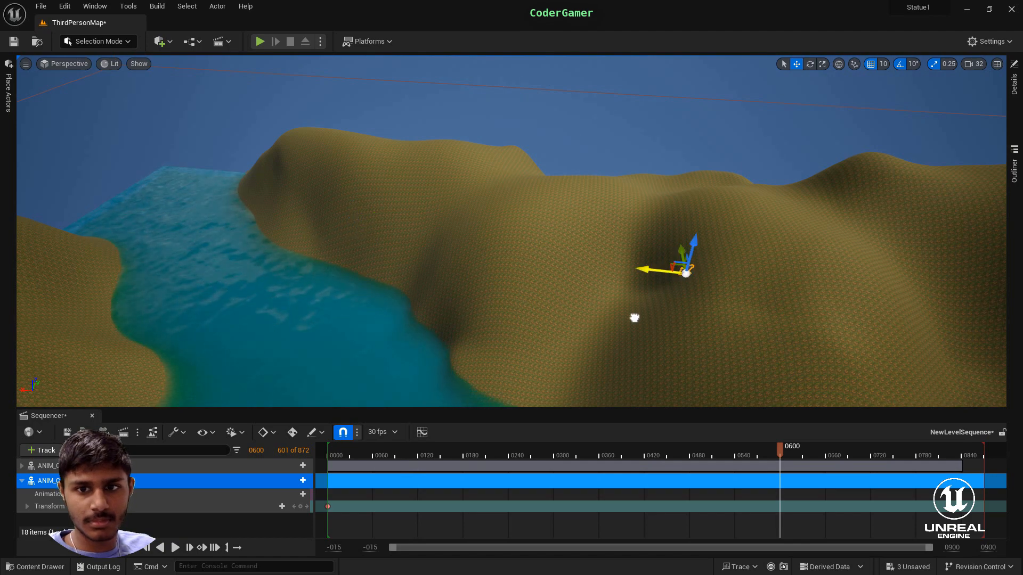
right_click_drag(386, 219, 29, 323)
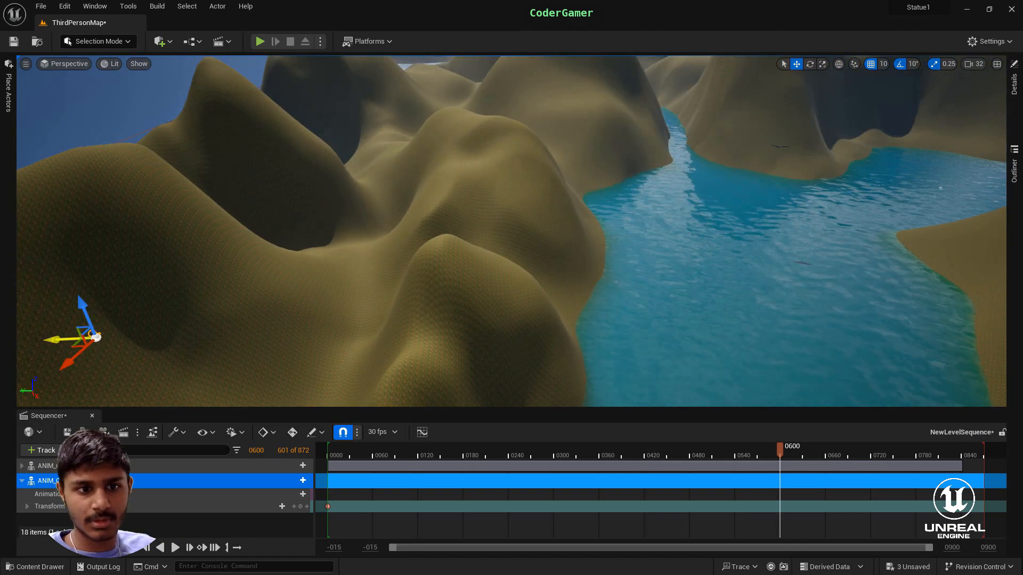
- Place the second crow over the water near the first crow and key its transform at frame 0600
left_click_drag(58, 339, 737, 355)
left_click_drag(773, 308, 643, 162)
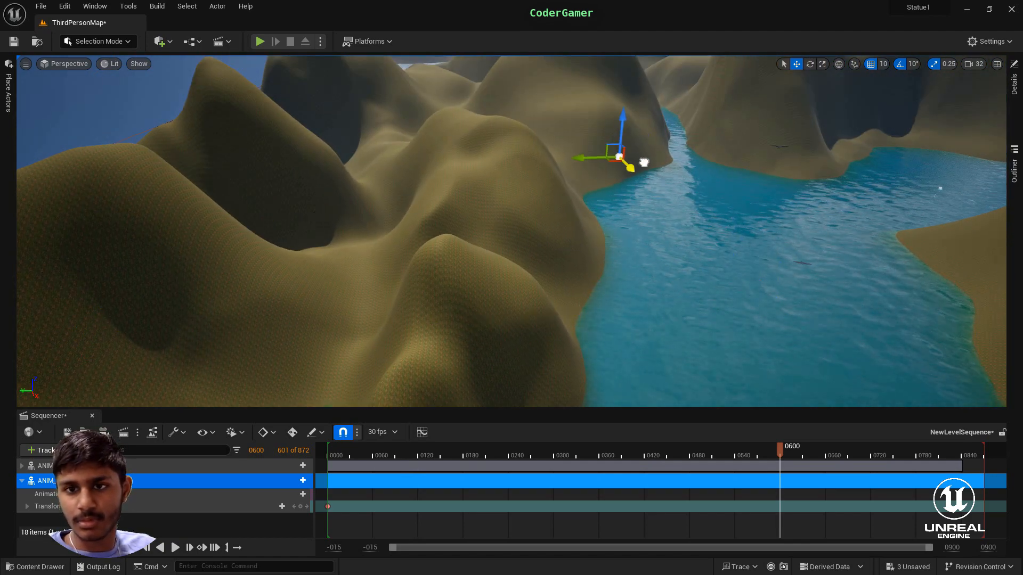
right_click_drag(765, 149, 824, 264)
key("w")
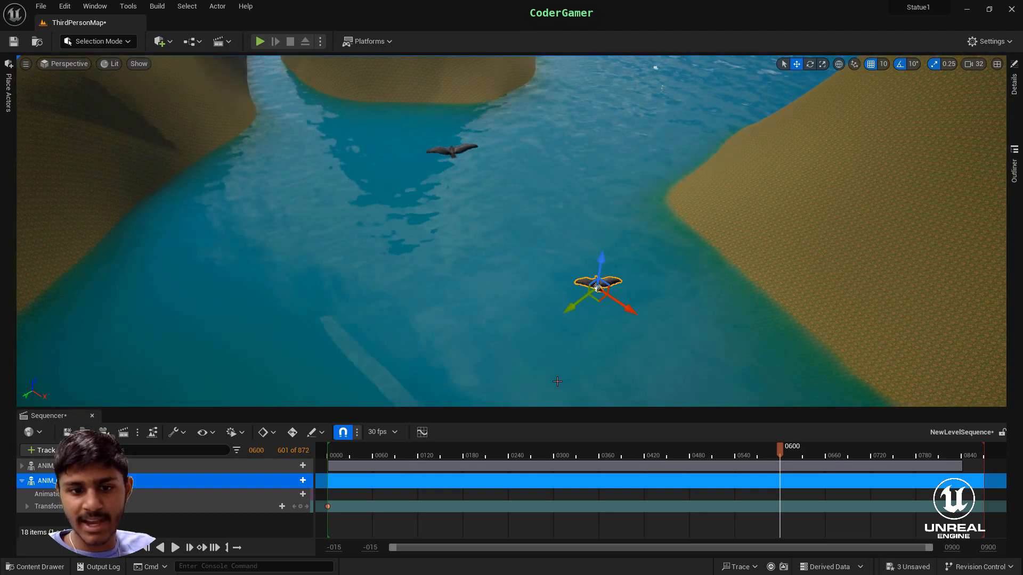
left_click(300, 507)
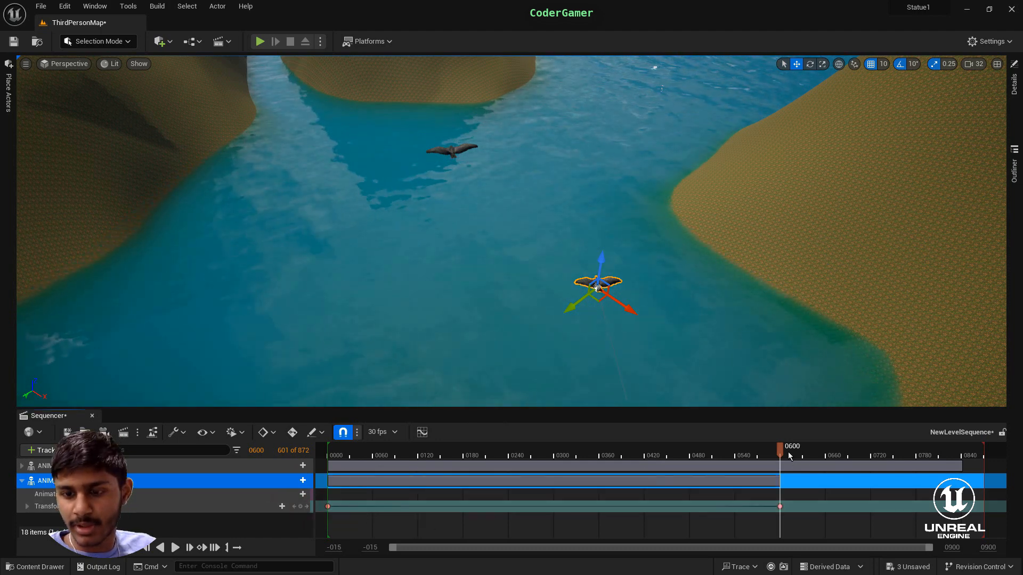
- At frame 0660, move the second crow farther along the river, turn it toward the bend, and key its transform
left_click_drag(780, 450, 812, 465)
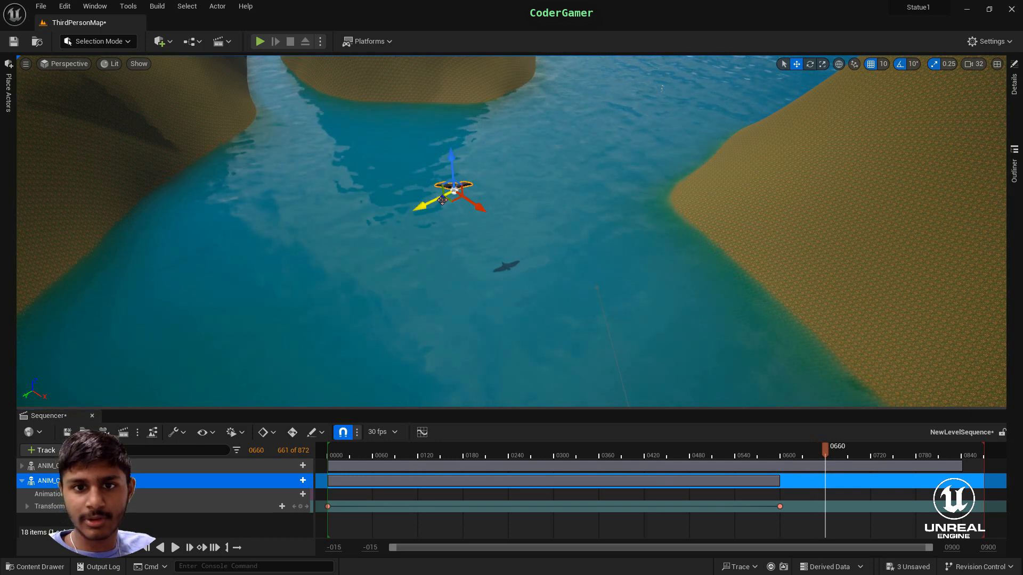
left_click_drag(447, 196, 500, 178)
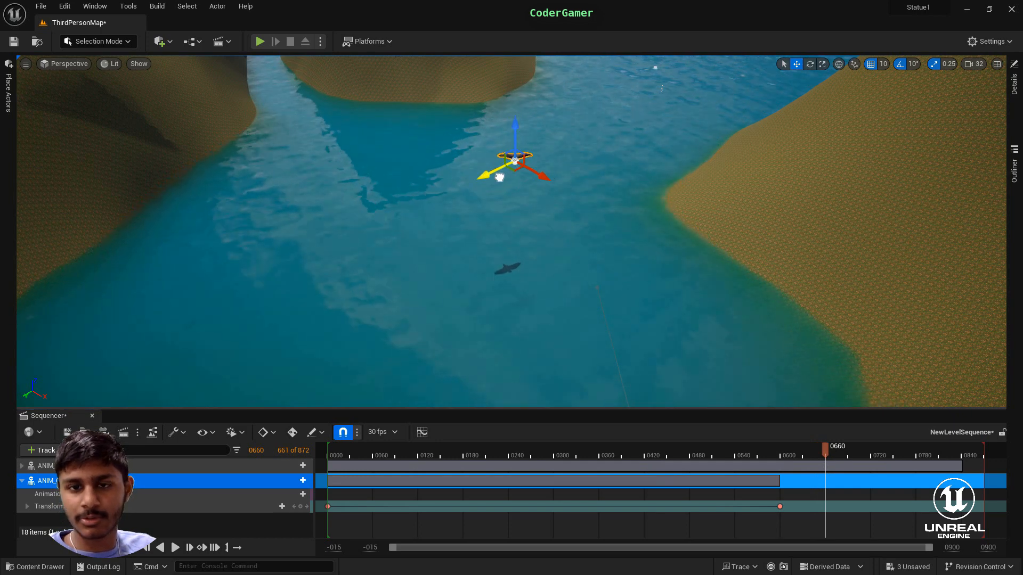
left_click(810, 64)
left_click_drag(562, 183, 539, 192)
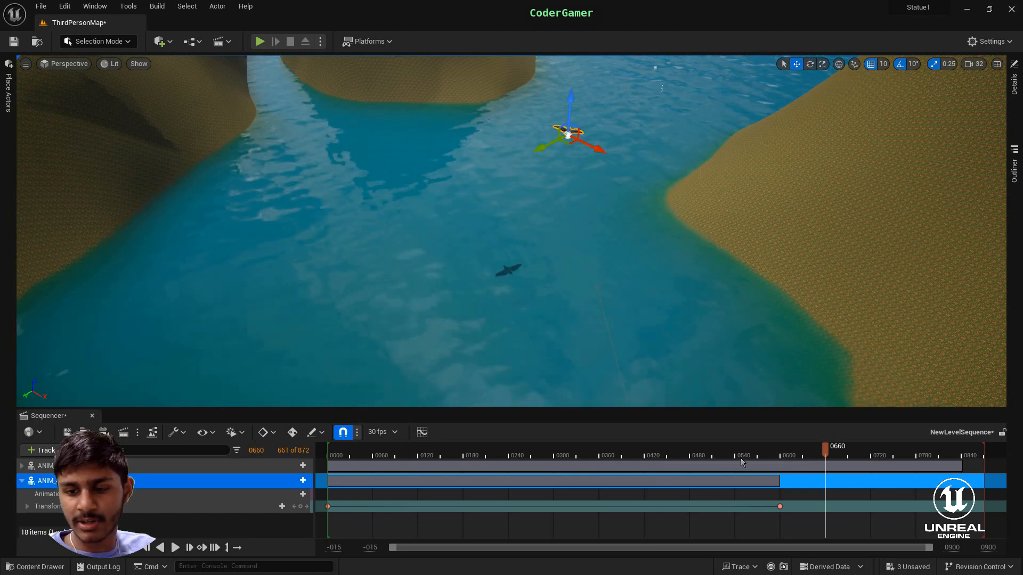
left_click(300, 507)
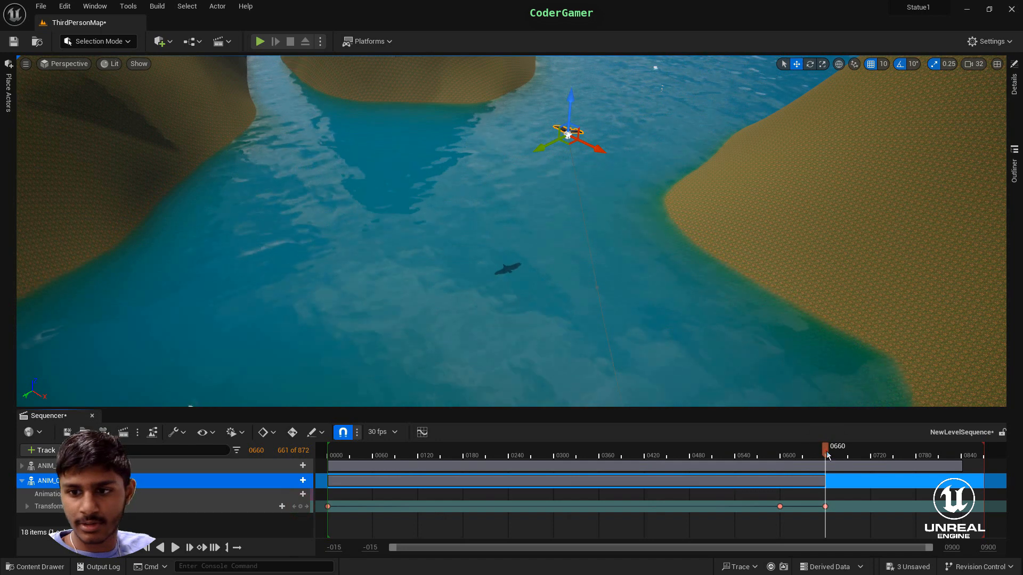
- Key the second crow's adjusted transform at frame 0655 and remove its extra key at frame 0660
left_click_drag(825, 452, 810, 489)
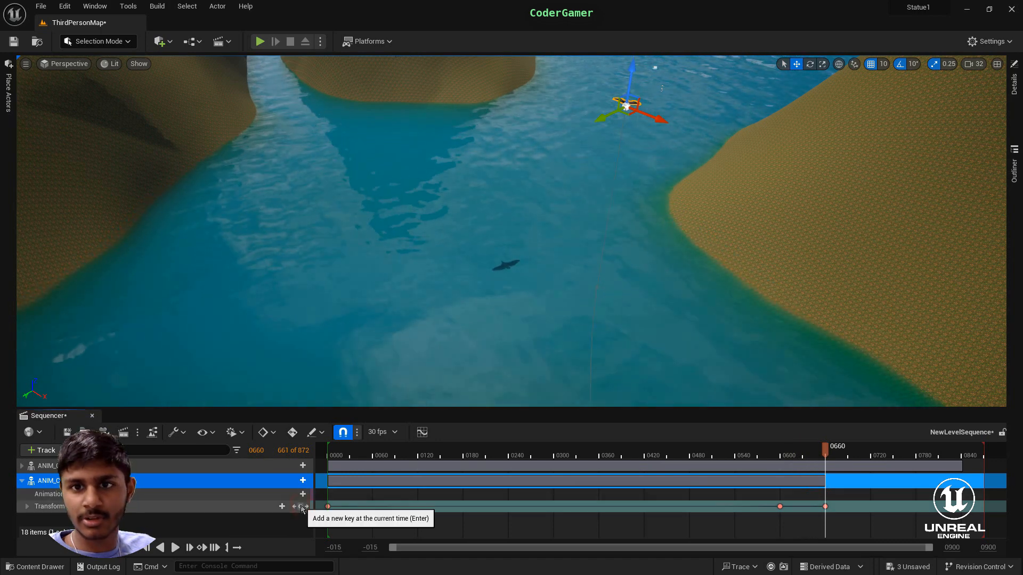
mouse_move(820, 460)
left_mouse_down()
mouse_move(738, 495)
mouse_move(822, 470)
left_mouse_up()
right_click_drag(730, 373, 809, 57)
left_click(810, 65)
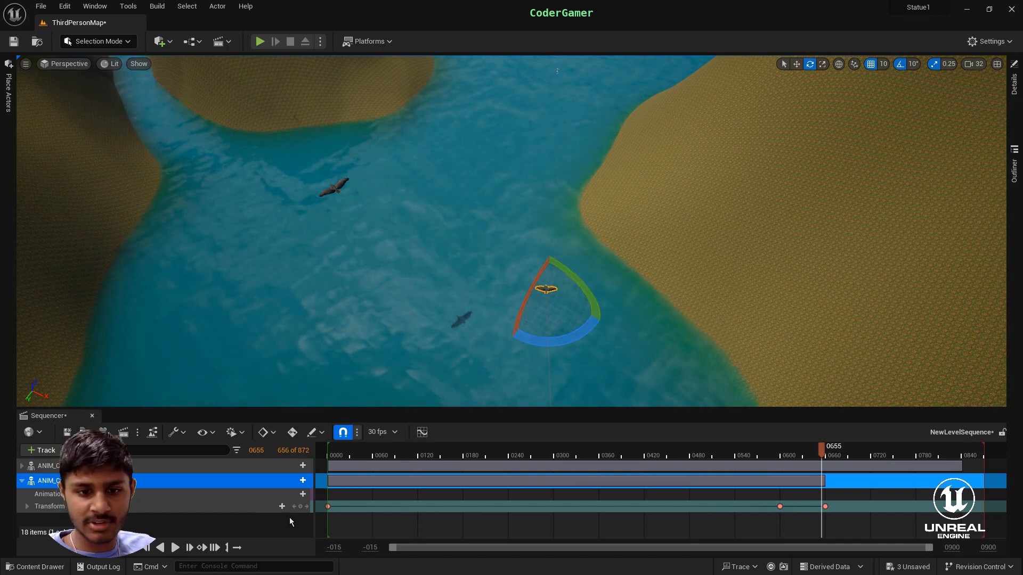
left_click(300, 507)
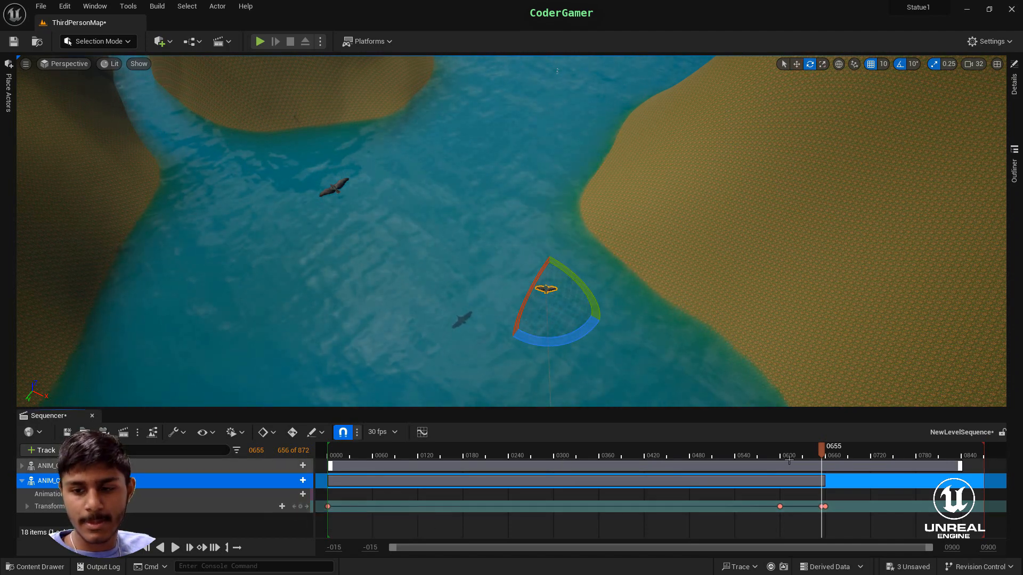
left_click_drag(821, 453, 827, 462)
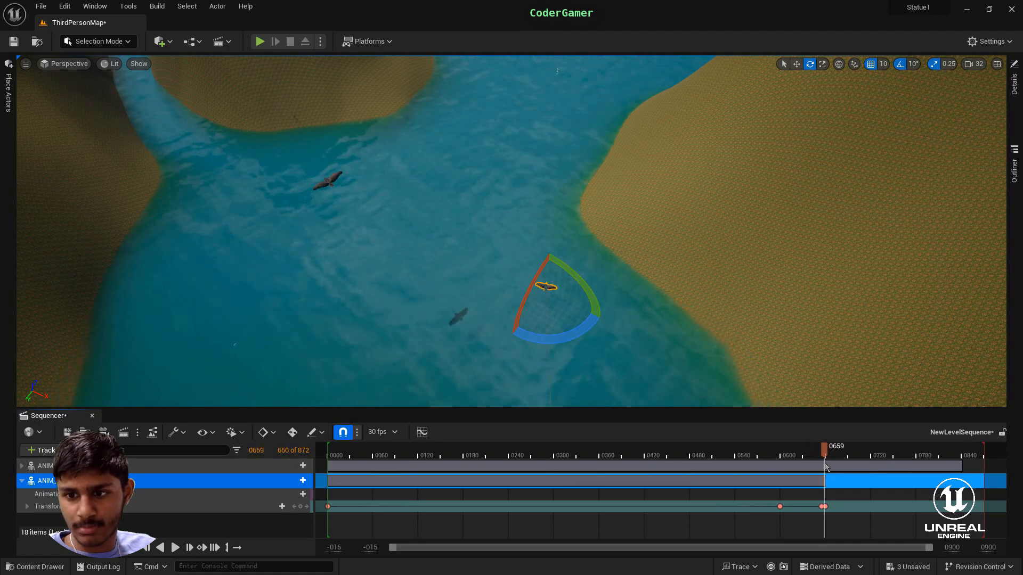
left_click_drag(835, 478, 837, 485)
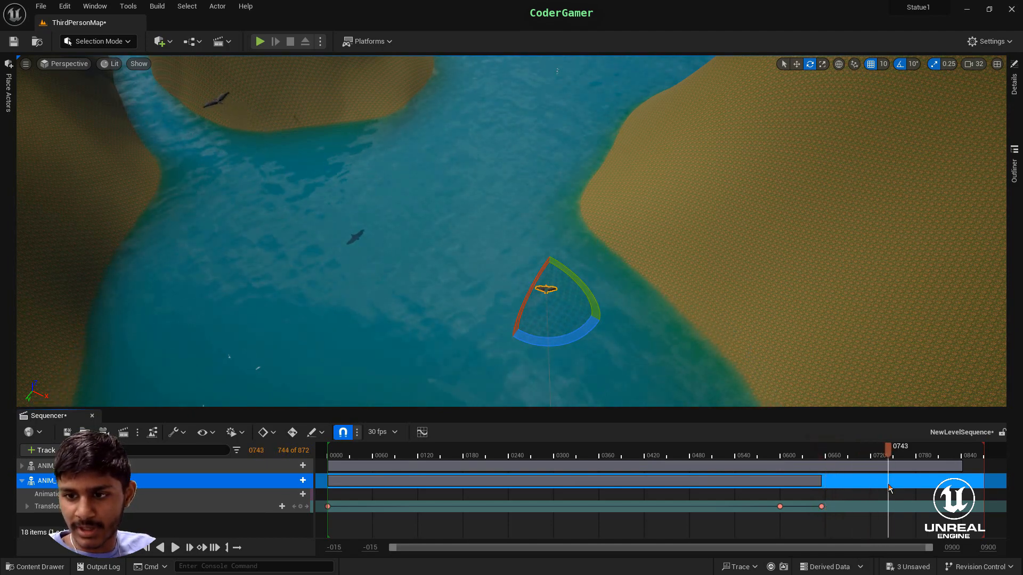
- Try to move and turn the second crow farther along the river at frame 0720, and undo the attempt
left_click_drag(880, 493, 871, 494)
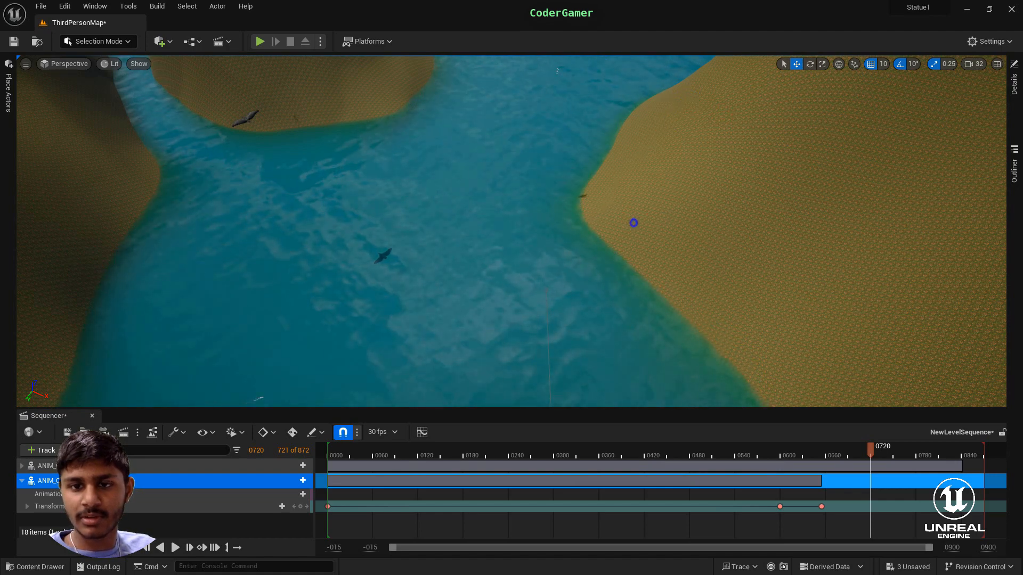
key("f")
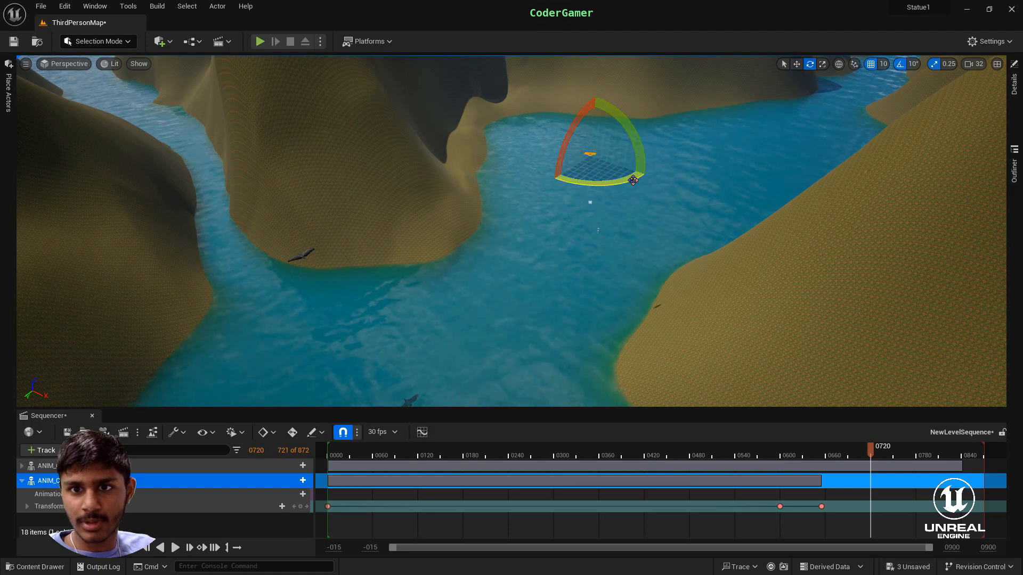
left_click_drag(633, 180, 611, 187)
mouse_move(649, 354)
right_mouse_down()
mouse_move(649, 277)
mouse_move(648, 354)
right_mouse_up()
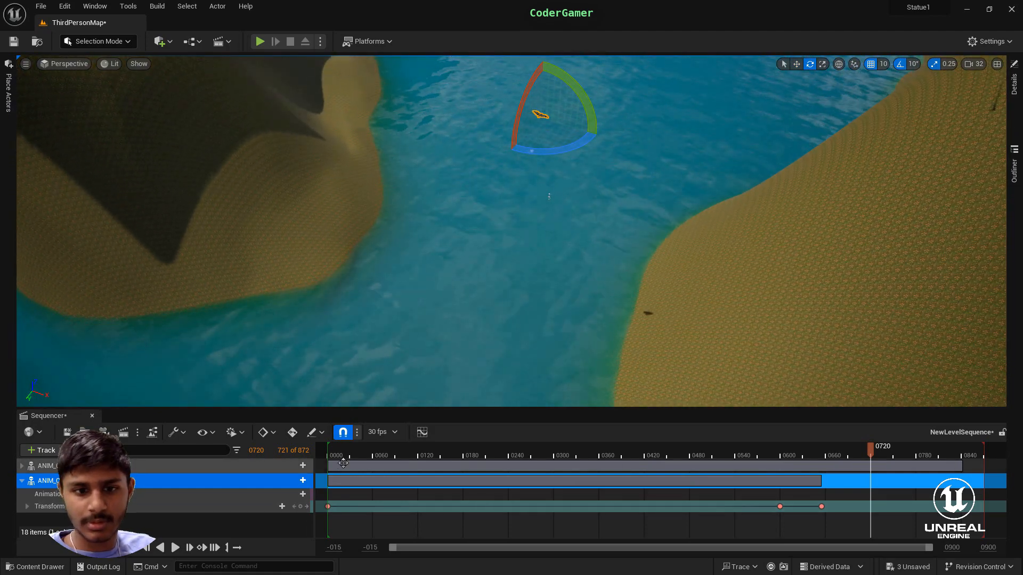
left_click(294, 506)
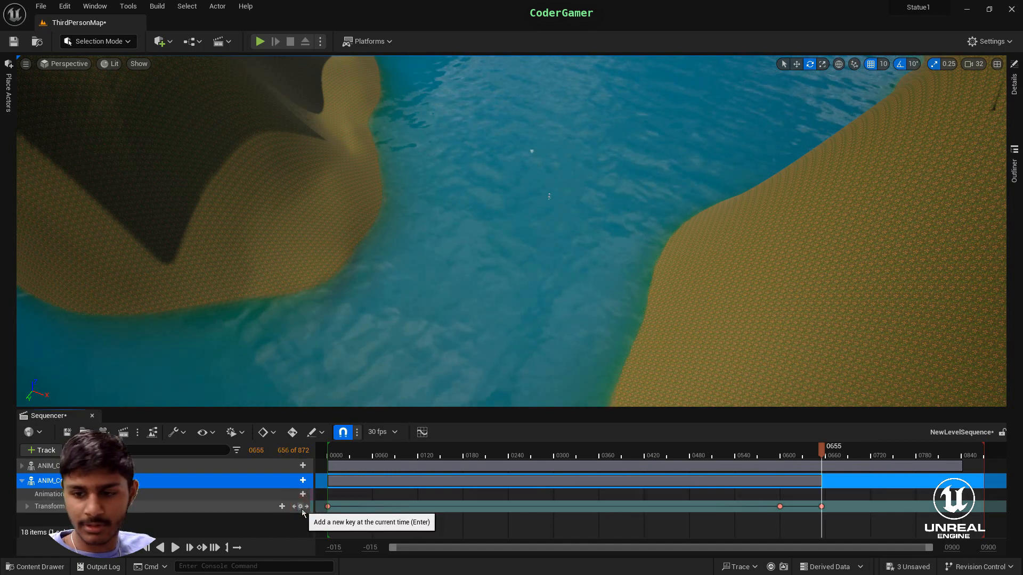
key("ctrl+z")
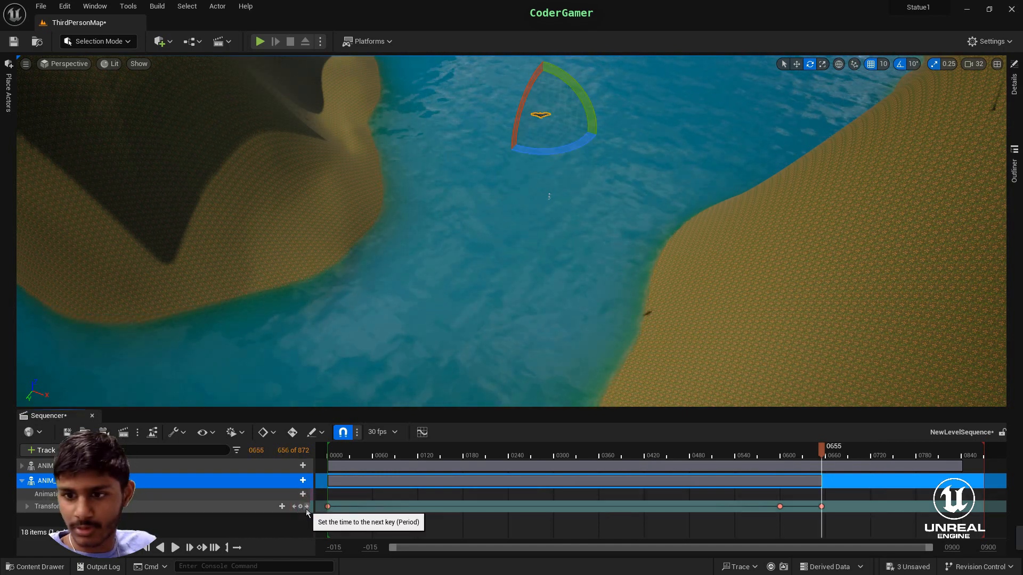
key("ctrl+z")
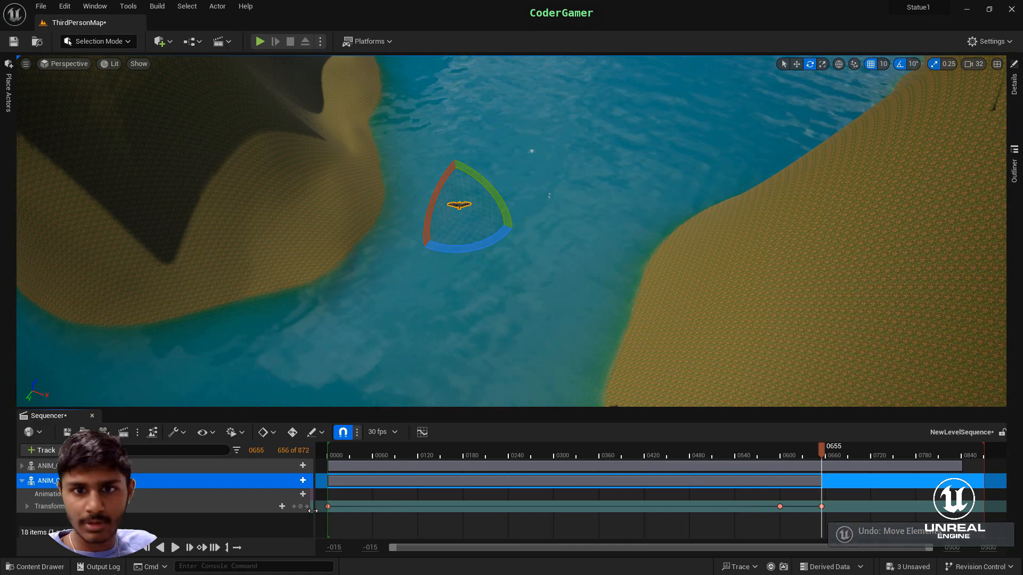
- At frame 0720, move the second crow along the middle of the river, turn it, and key its transform
left_click_drag(829, 456, 846, 457)
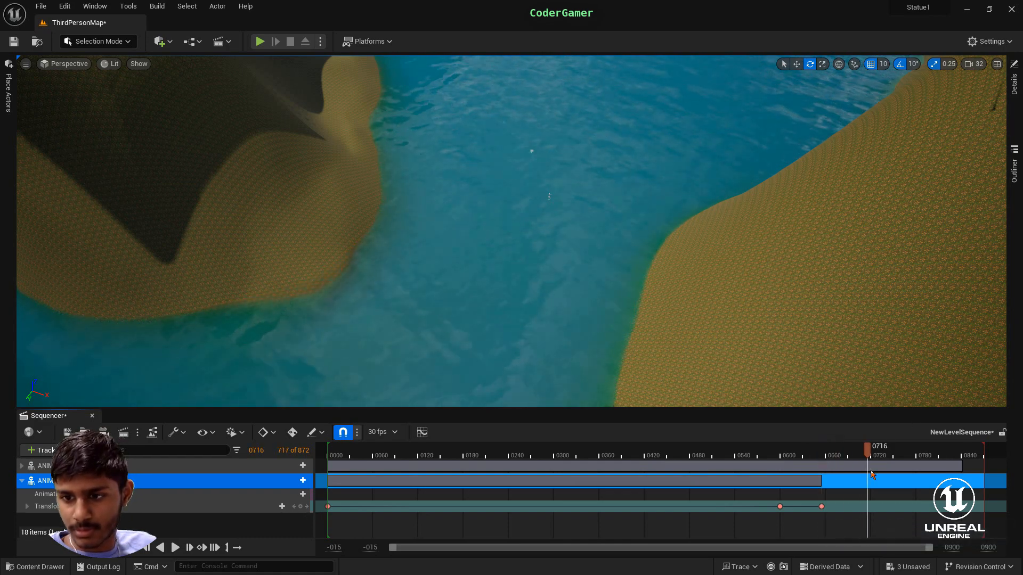
right_click_drag(579, 293, 615, 368)
key("w")
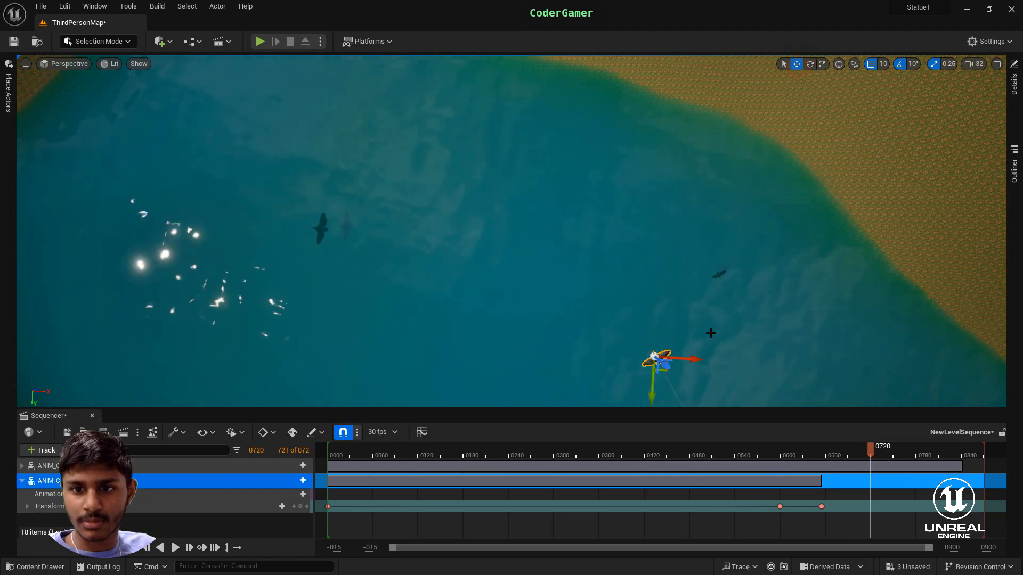
left_click_drag(692, 359, 316, 338)
key("f")
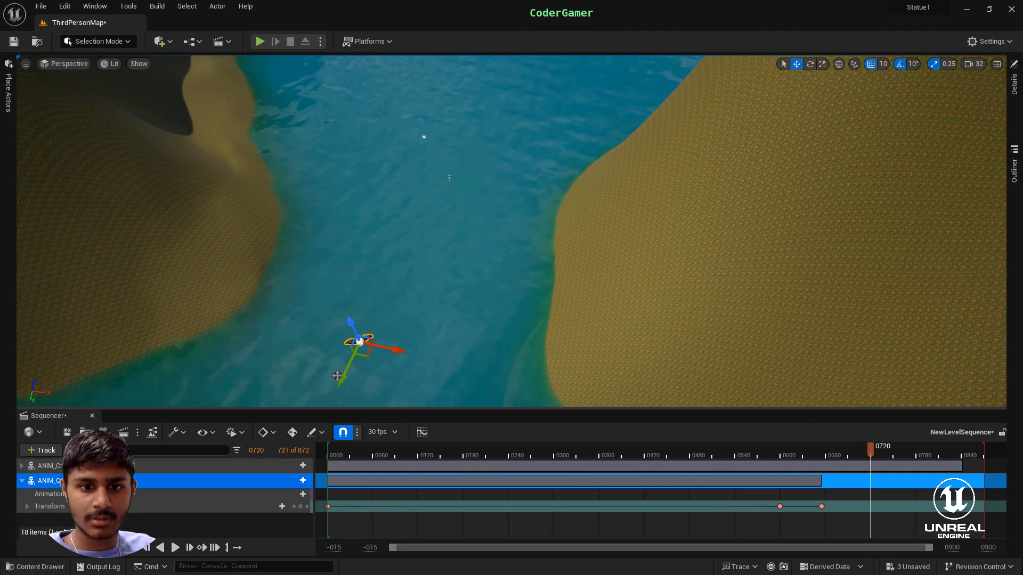
left_click_drag(399, 229, 476, 127)
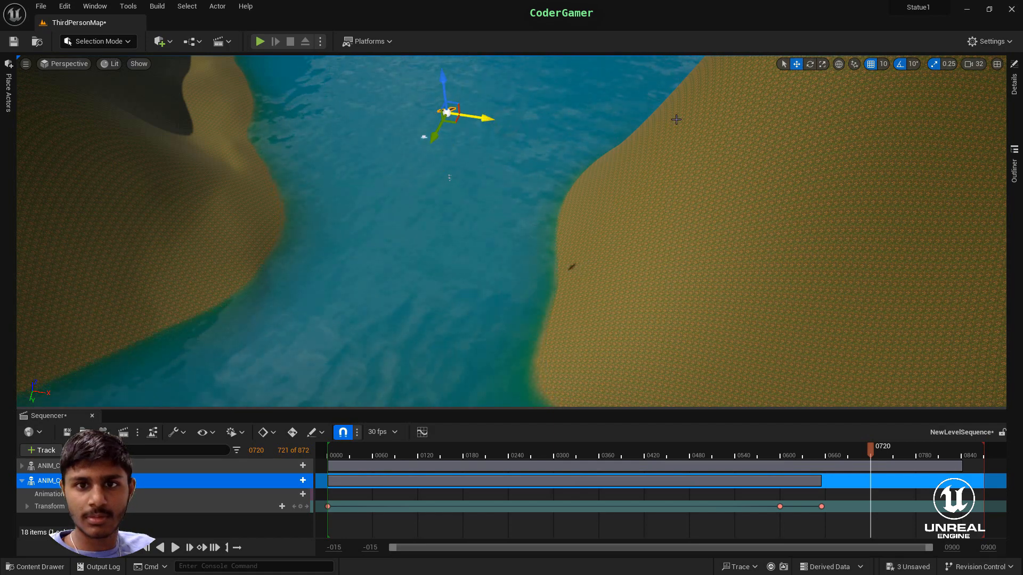
left_click(810, 64)
left_click_drag(503, 122, 499, 134)
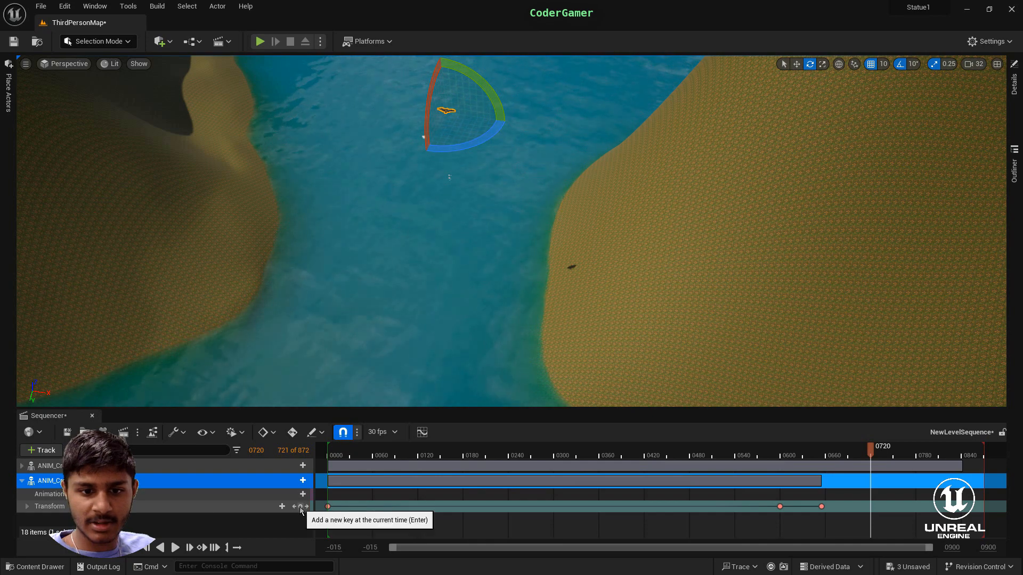
- Scrub the sequence around frame 0720 to check the second crow's flight through the river bend
left_click_drag(871, 450, 840, 470)
right_click_drag(697, 277, 717, 335)
left_click_drag(844, 458, 863, 493)
right_click_drag(627, 306, 613, 272)
- At frame 0870, move the second crow up the narrow river channel, turn it about the vertical axis, and key its transform
left_click_drag(858, 457, 903, 473)
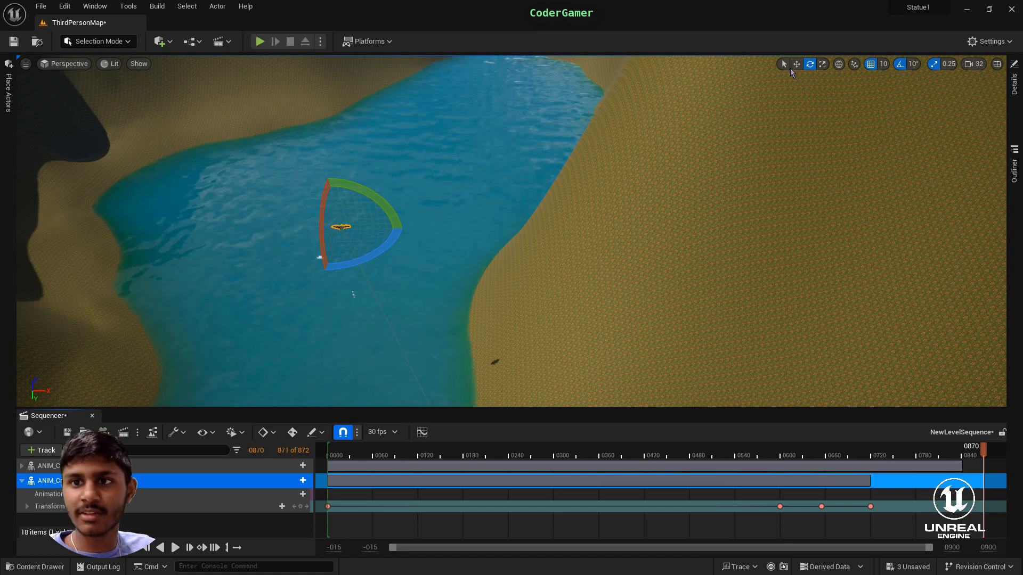
left_click(797, 65)
right_click_drag(740, 219, 708, 208)
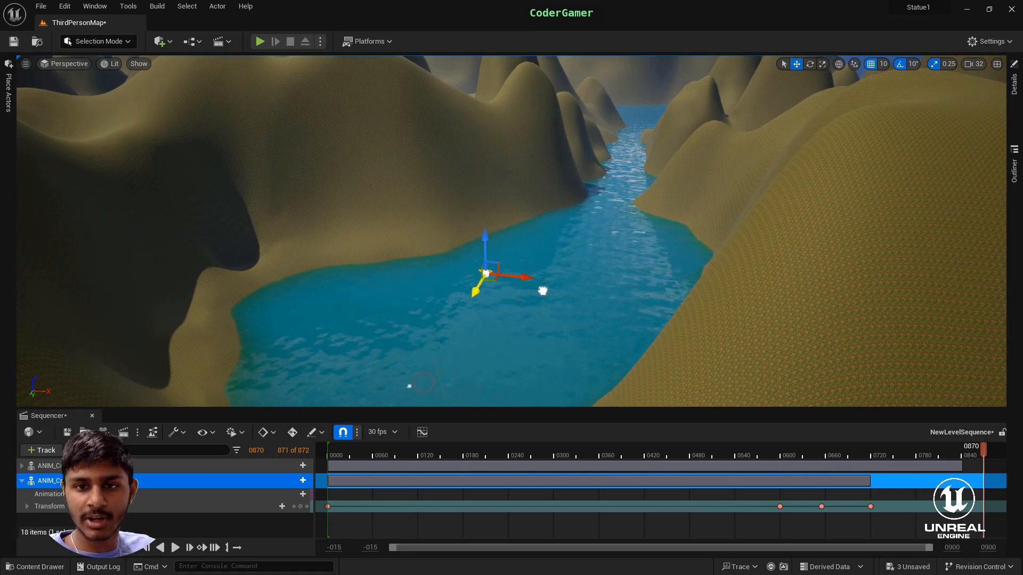
right_click_drag(631, 157, 510, 212)
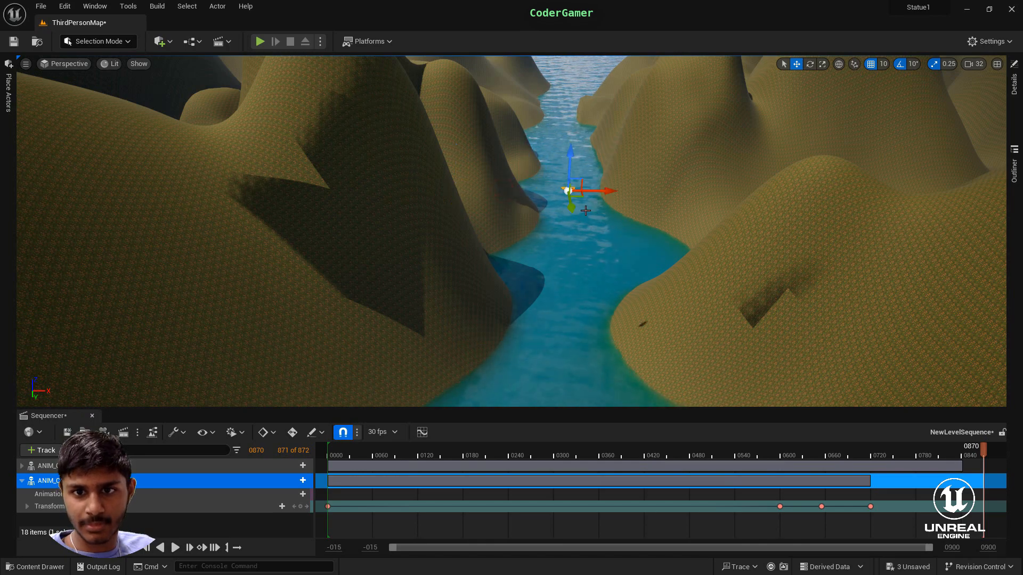
left_click(810, 64)
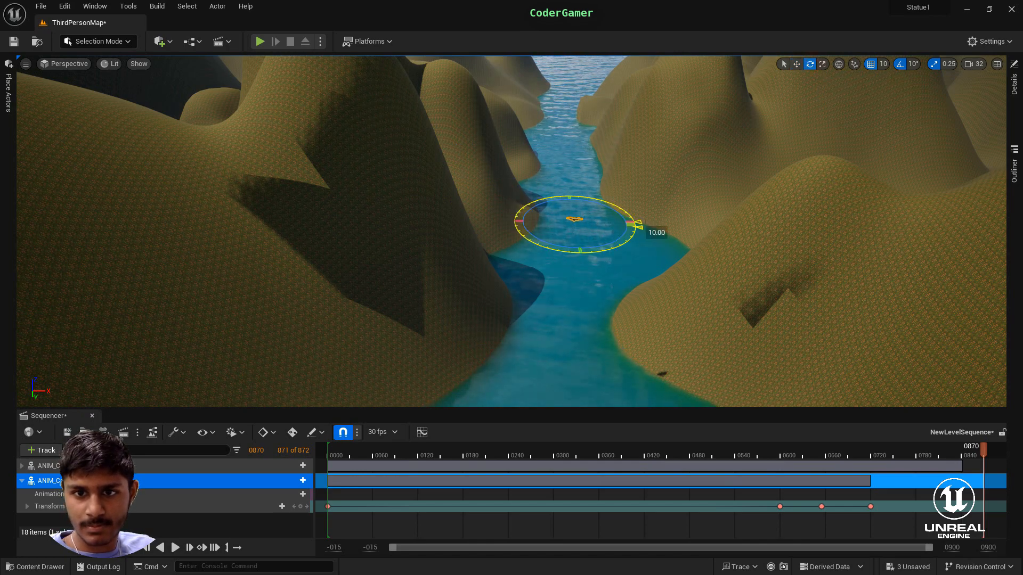
left_click(300, 506)
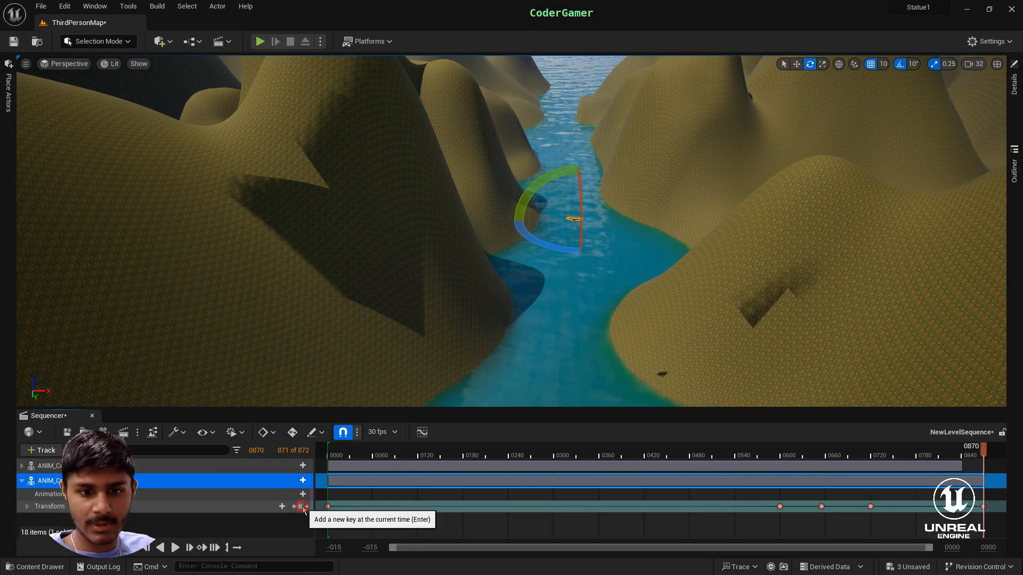
- Play the level and run the character along the riverbank to watch the crows fly, and end the play session
left_click_drag(973, 459, 938, 466)
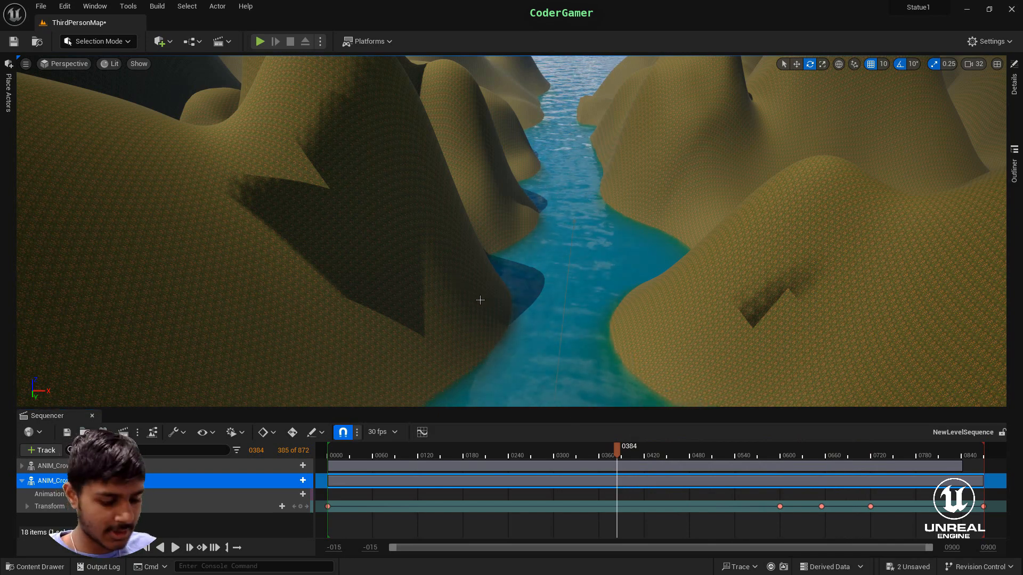
key("alt+p")
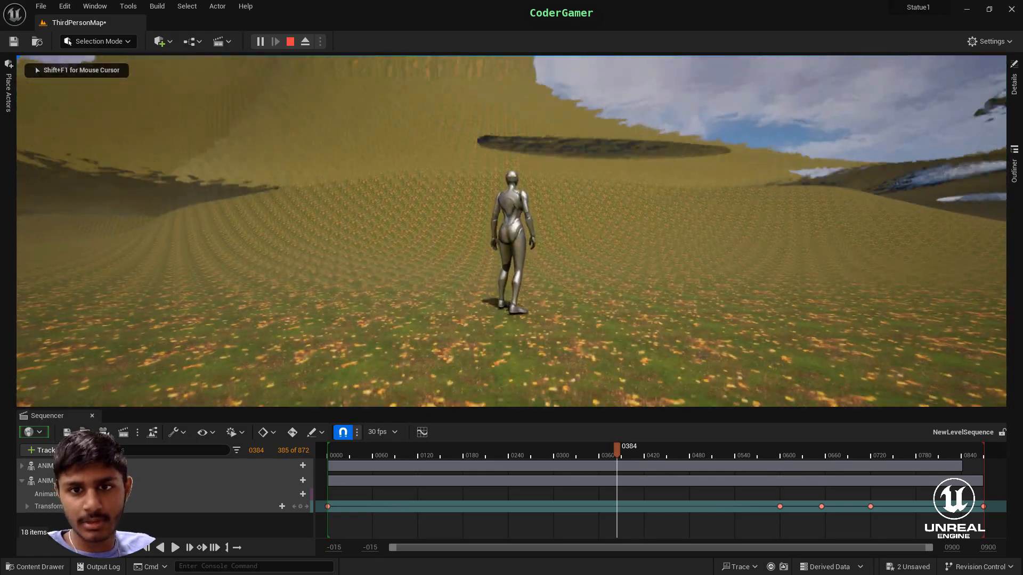
key("w")
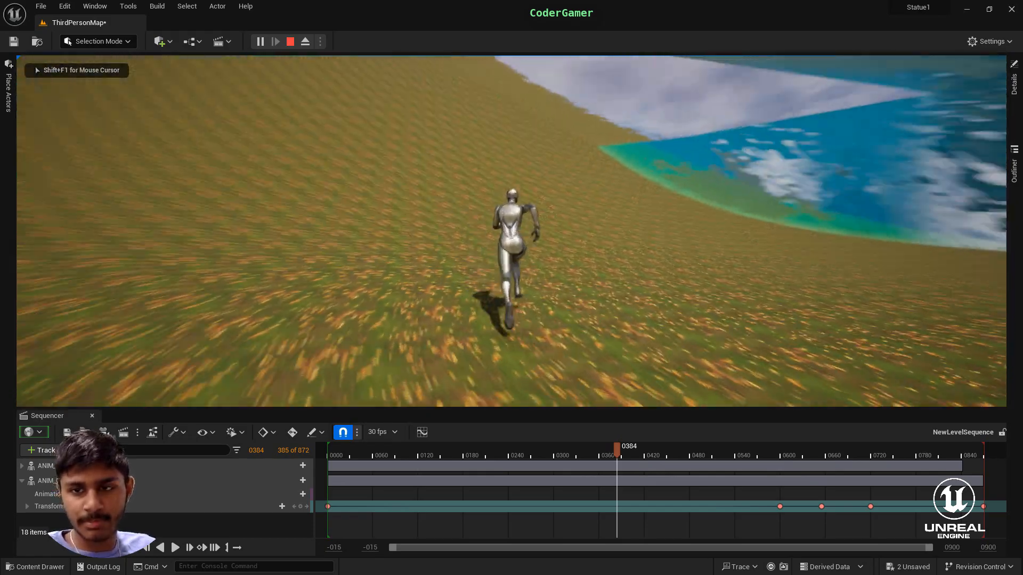
key("w")
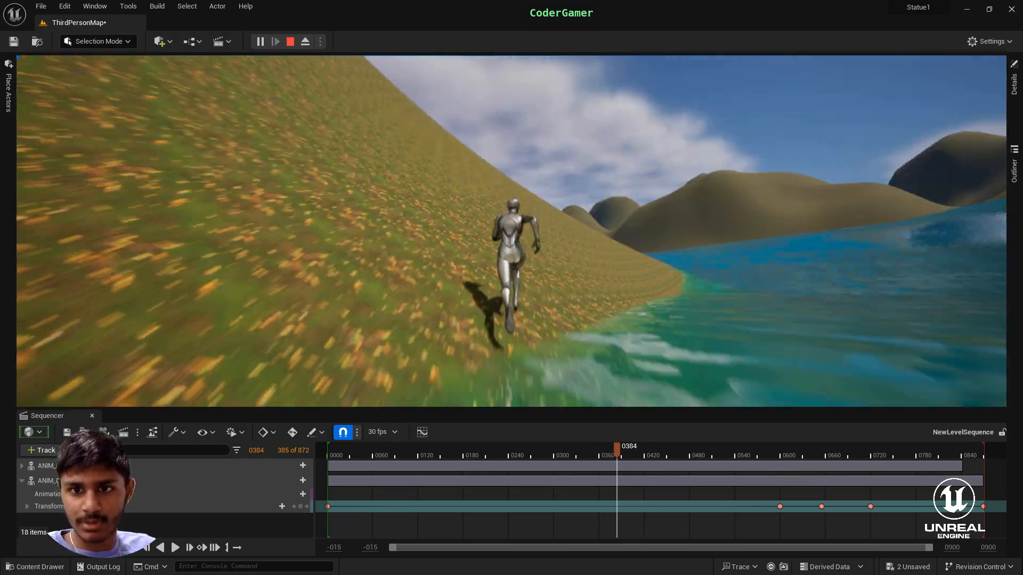
key("w")
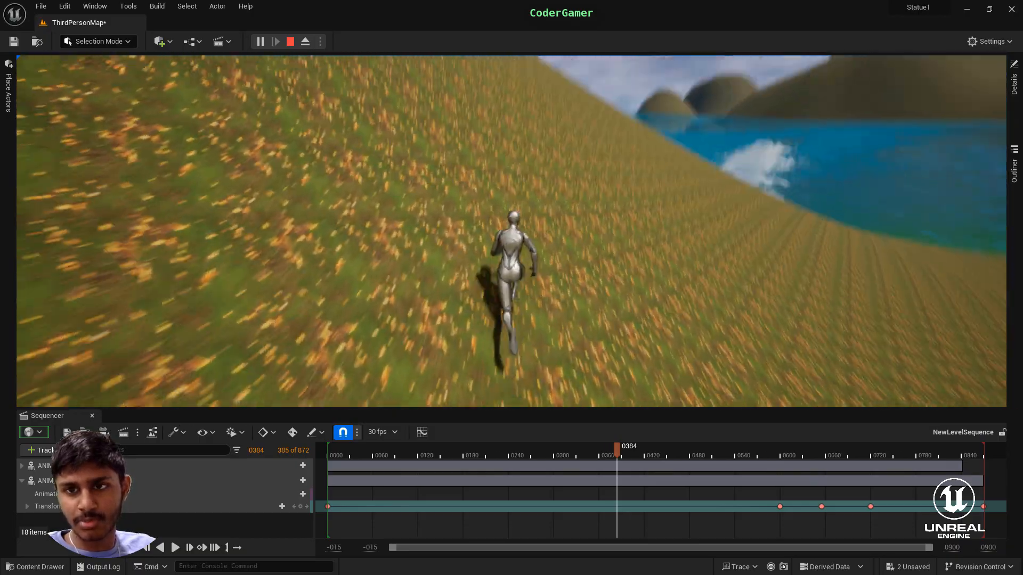
key("w")
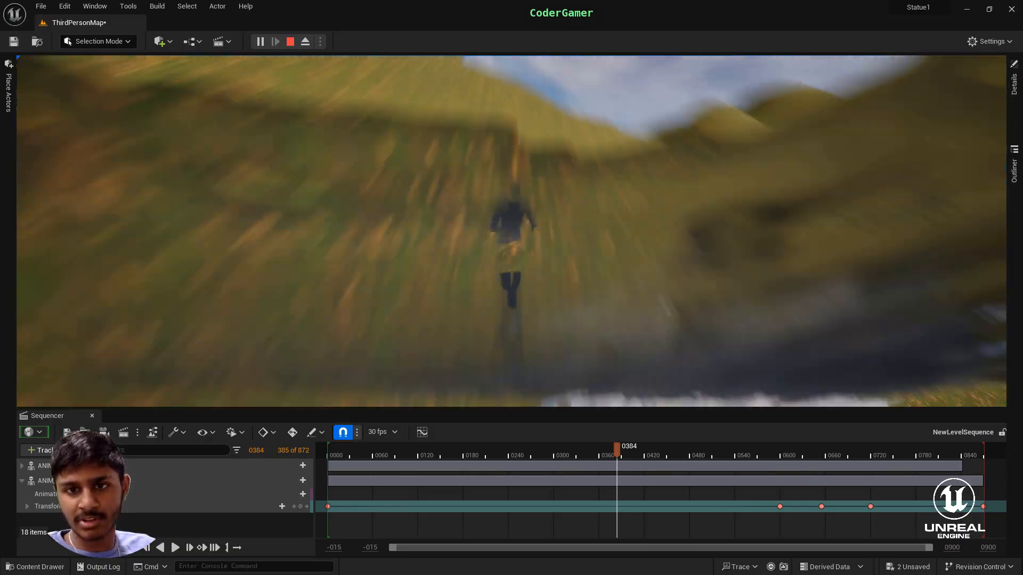
key("w")
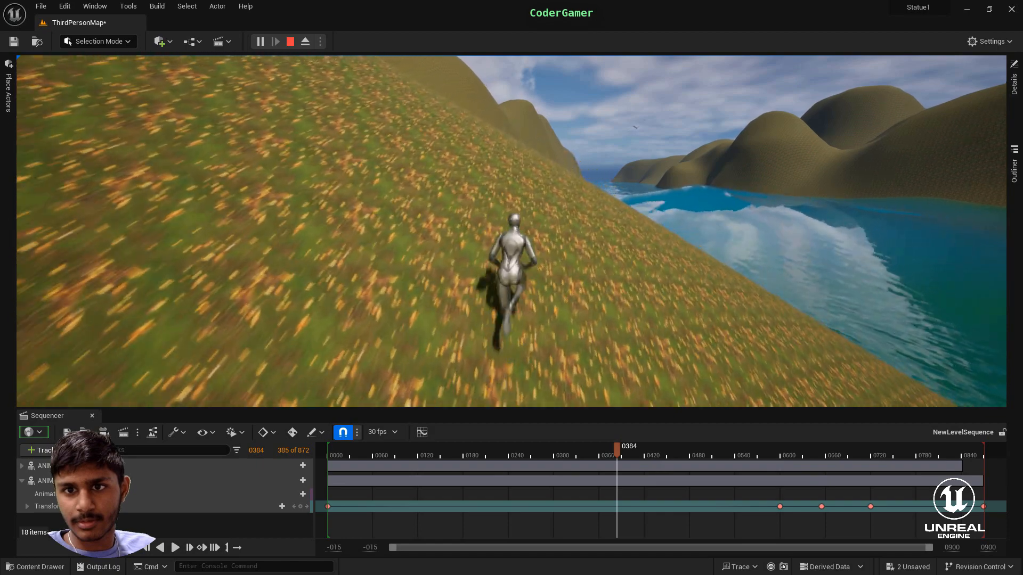
key("w")
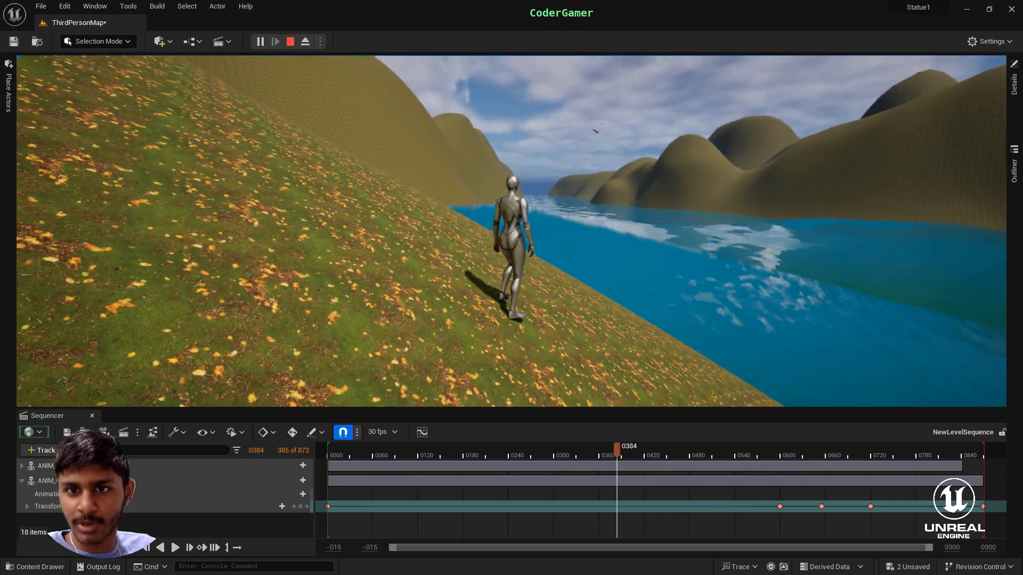
key("a")
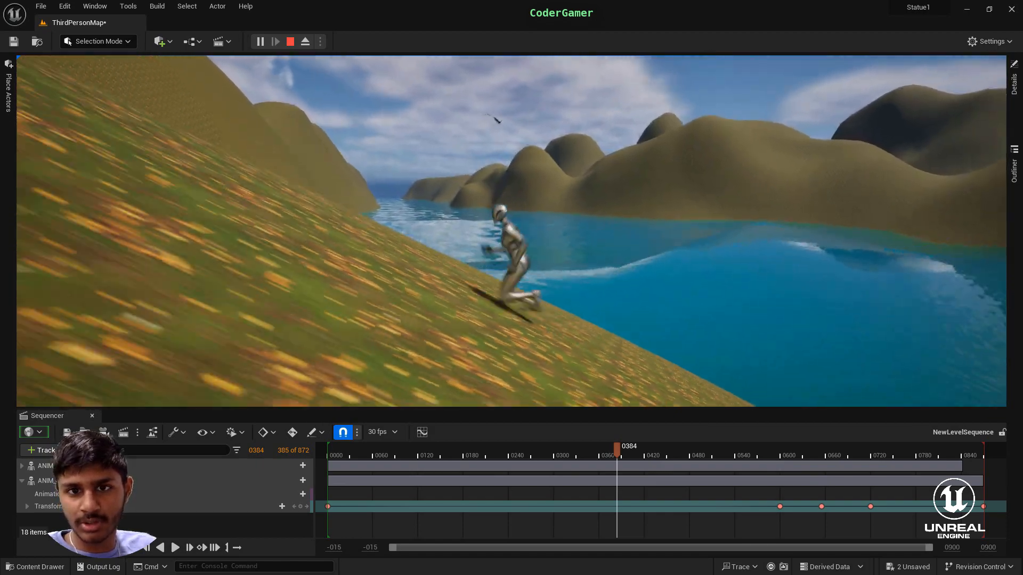
key("a")
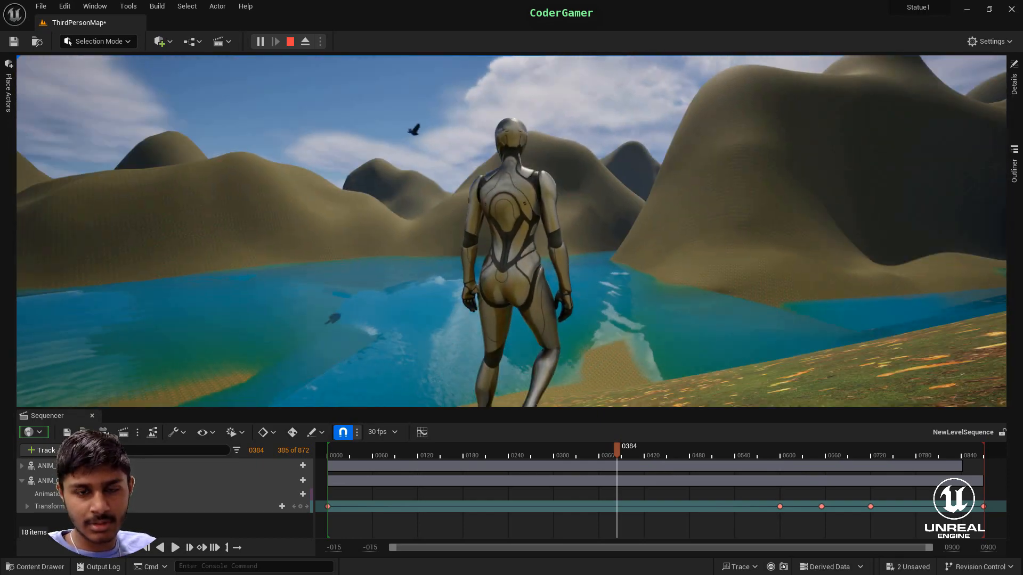
key("w")
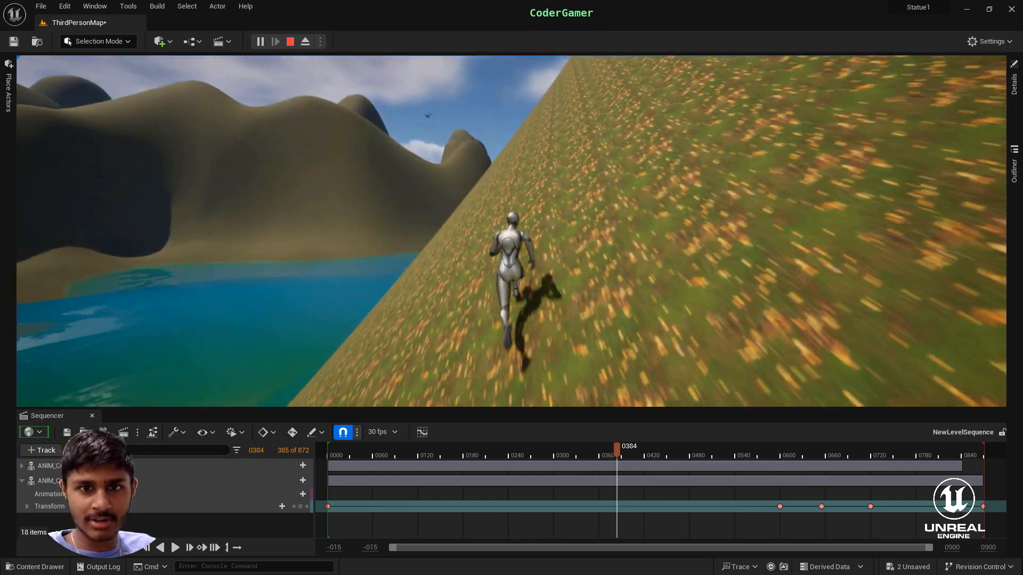
key("space")
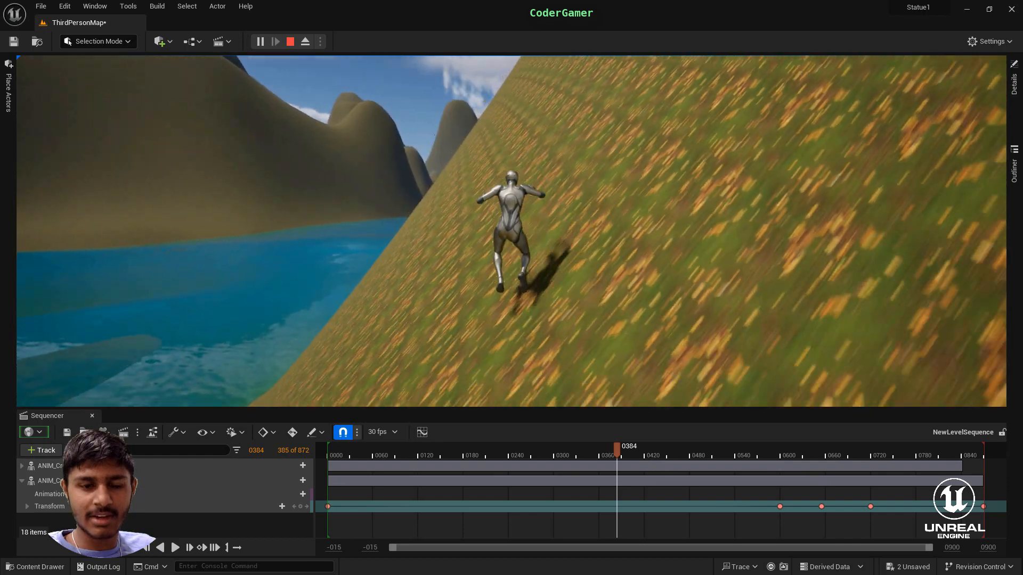
key("Escape")
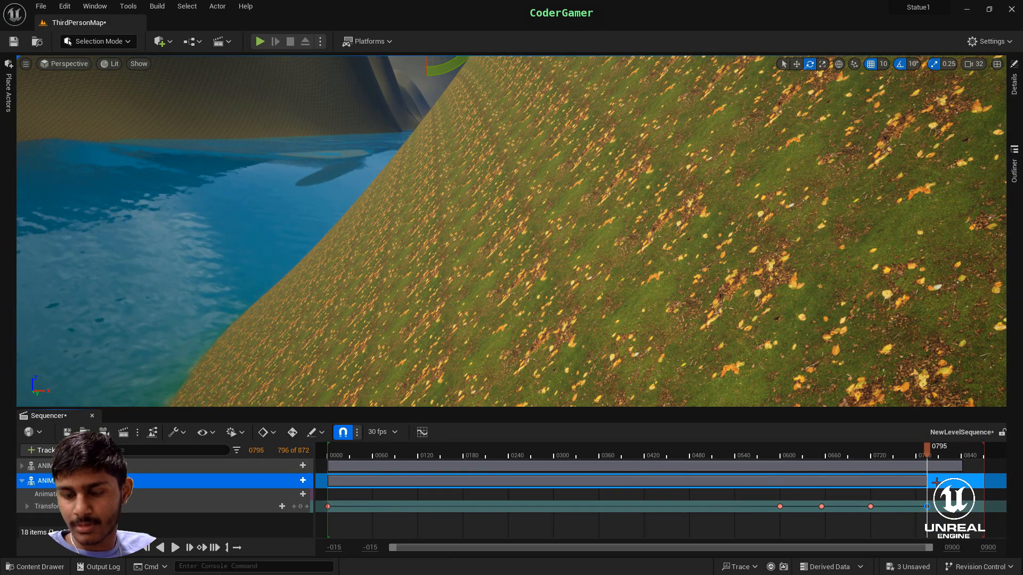
- Extend the timeline's view range to frame 1000 and move the second crow's last transform key to frame 0976
left_click_drag(927, 508, 1008, 508)
left_click_drag(695, 548, 921, 546)
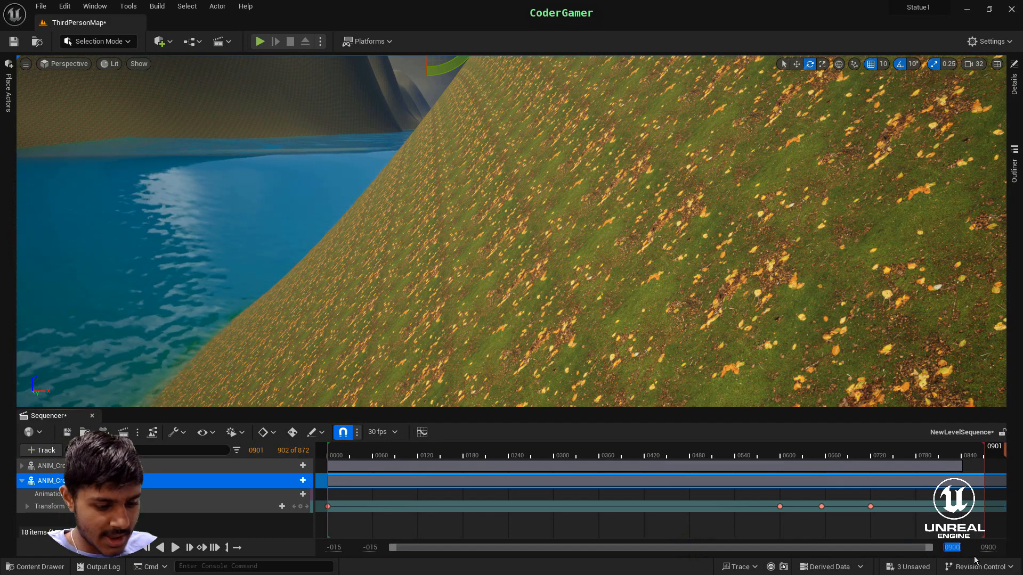
key("Return")
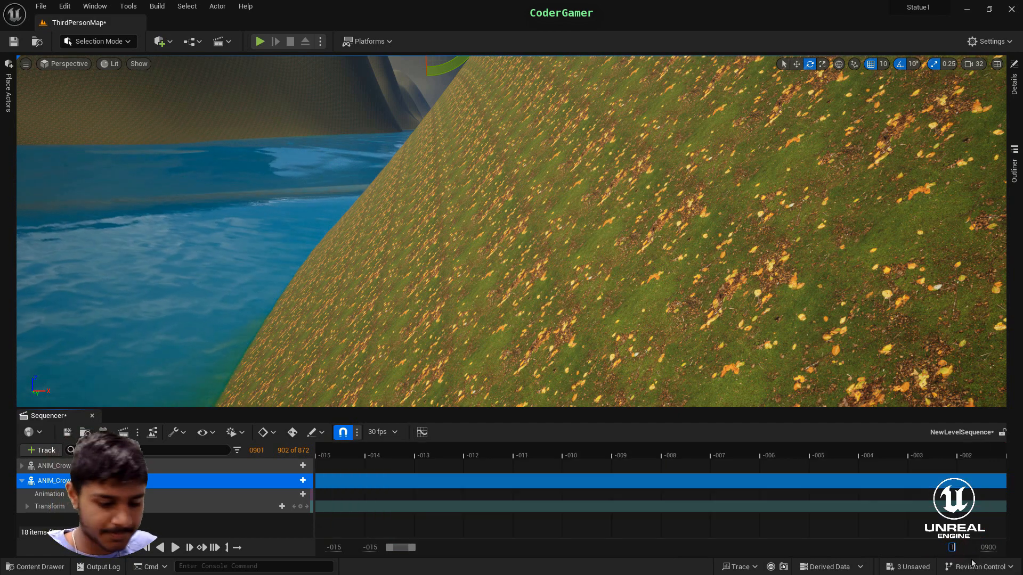
key("Return")
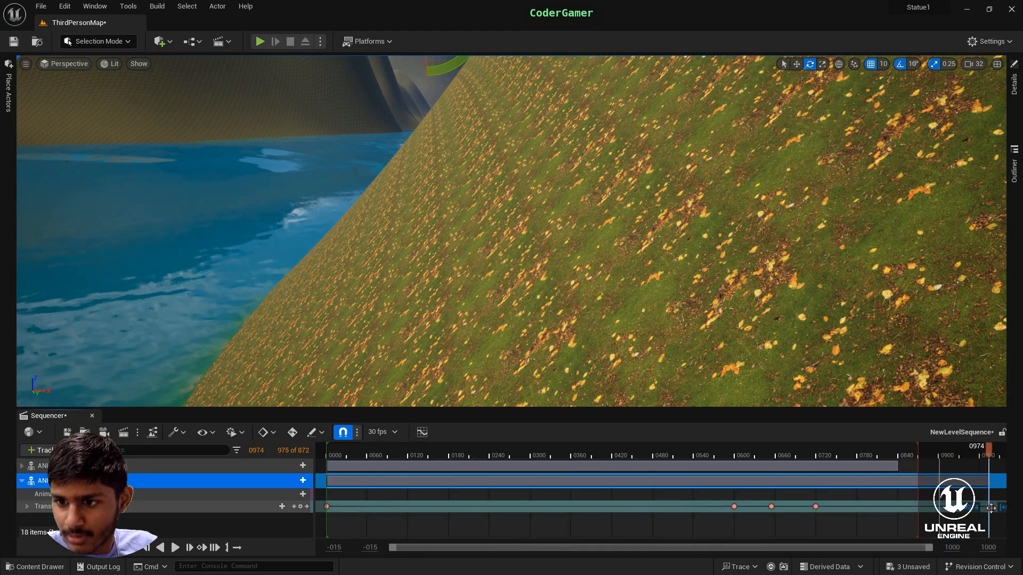
left_click_drag(991, 508, 992, 508)
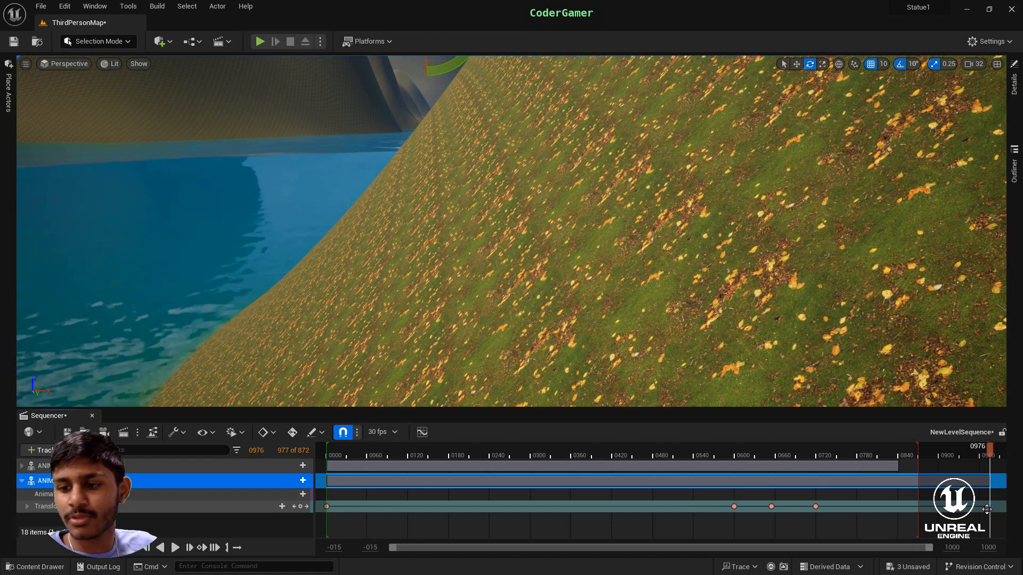
- Return the sequence to frame 0003 and select the first crow at the start of the flight path
right_click_drag(549, 288, 571, 186)
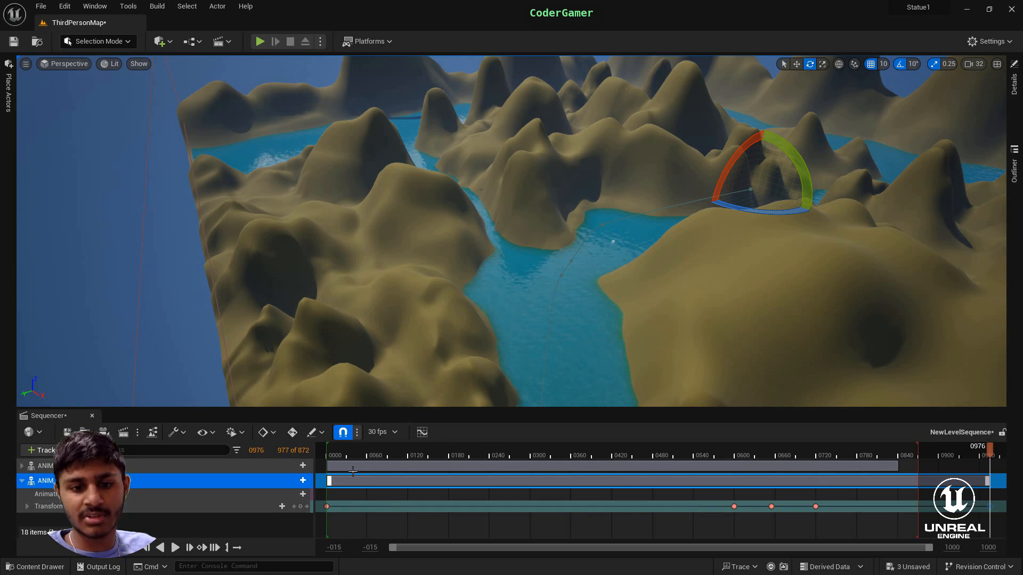
left_click_drag(986, 450, 336, 481)
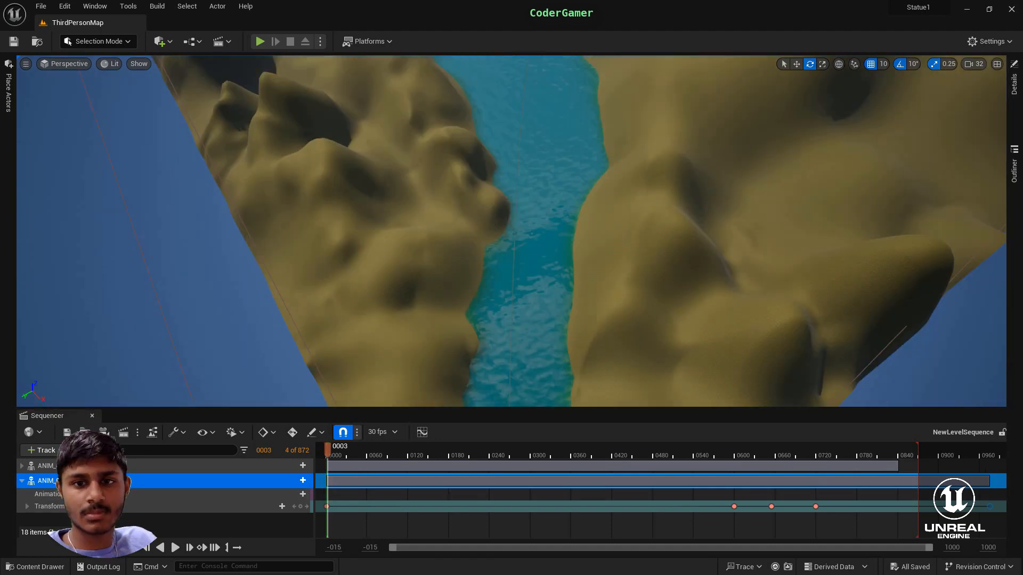
right_click_drag(522, 232, 759, 211)
left_click(489, 336)
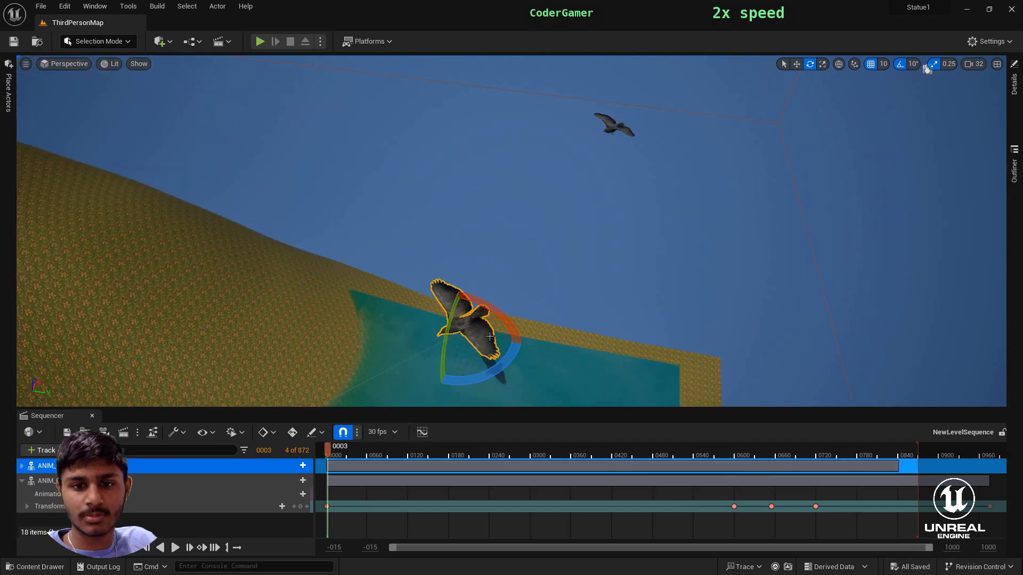
- Bring up the project assets in the Crow Animations folder
key("ctrl+space")
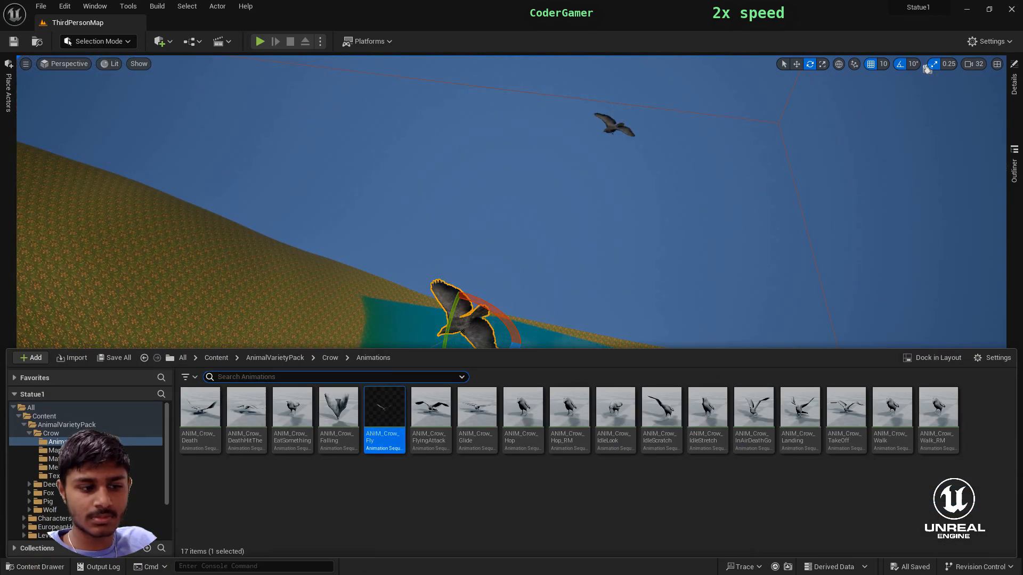
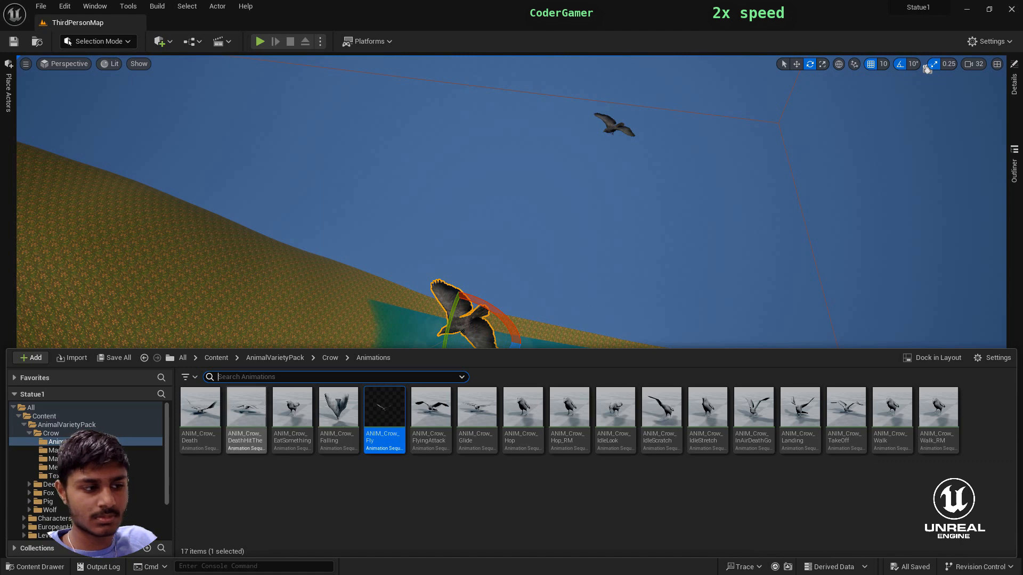
- Place a third crow from the ANIM_Crow_Fly animation near the river's start and rotate it to face along the flight path
left_click_drag(401, 427, 563, 374)
left_click(797, 64)
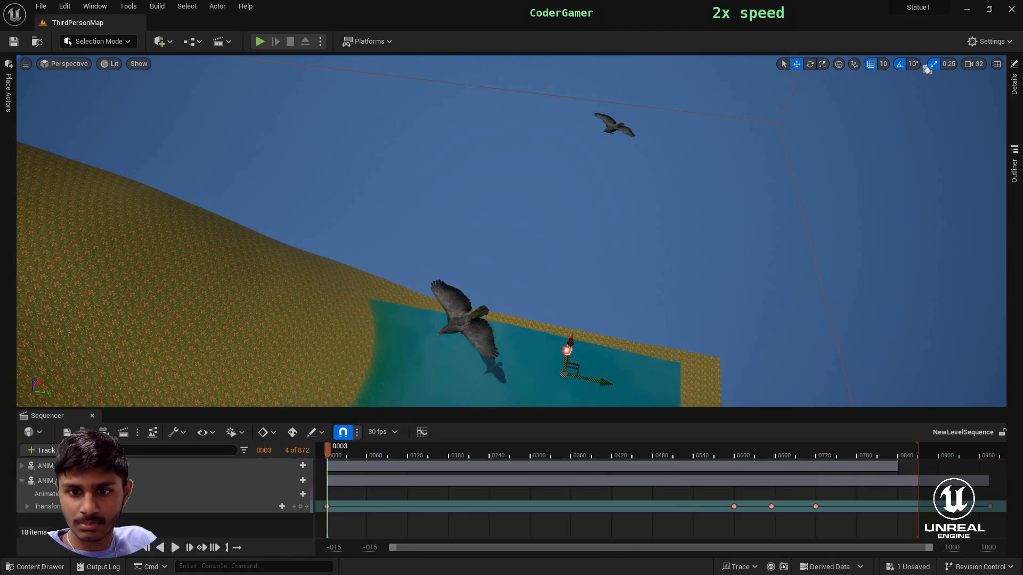
left_click(614, 124)
right_click_drag(550, 268, 373, 86)
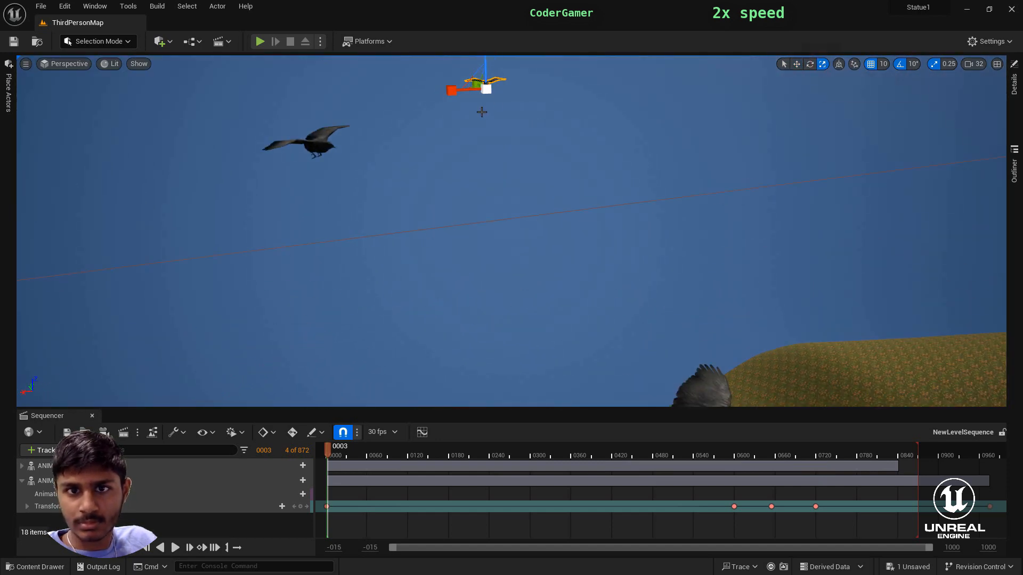
right_click_drag(647, 231, 792, 99)
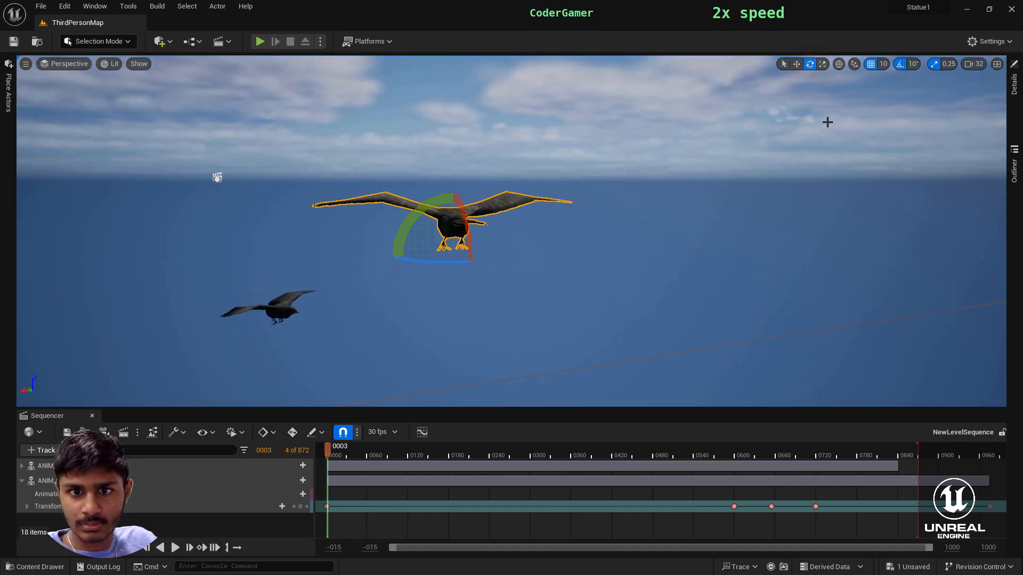
left_click_drag(440, 262, 765, 356)
right_click_drag(765, 357, 746, 373)
left_click_drag(560, 212, 586, 215)
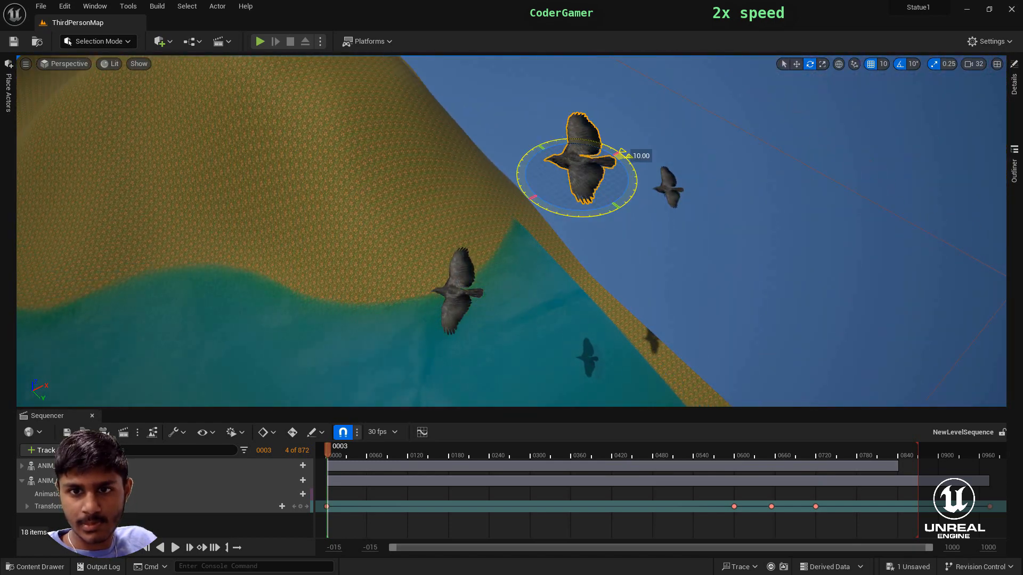
- Move the third crow beside the other two crows above the start of the river
left_click(797, 64)
left_click_drag(580, 145, 554, 327)
right_click_drag(536, 350, 320, 357)
left_click_drag(598, 316, 525, 319)
right_click_drag(525, 320, 746, 320)
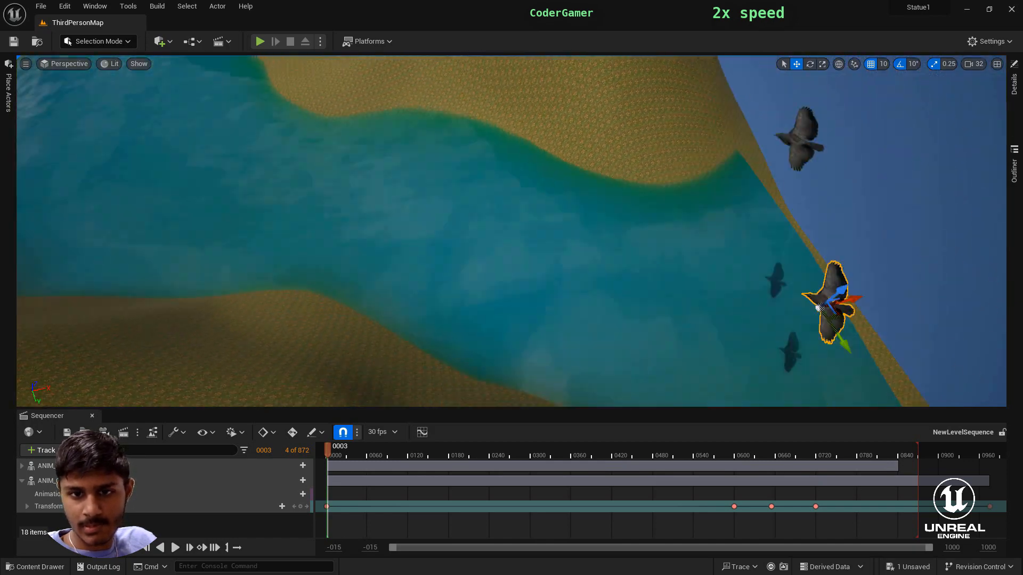
right_click_drag(718, 224, 717, 115)
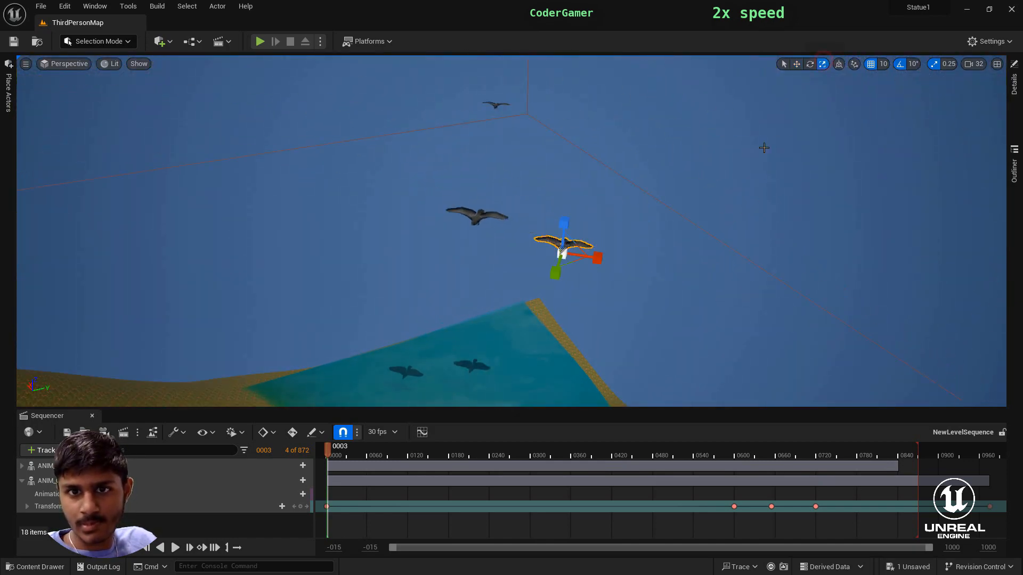
right_click_drag(624, 300, 683, 137)
right_click_drag(747, 142, 538, 347)
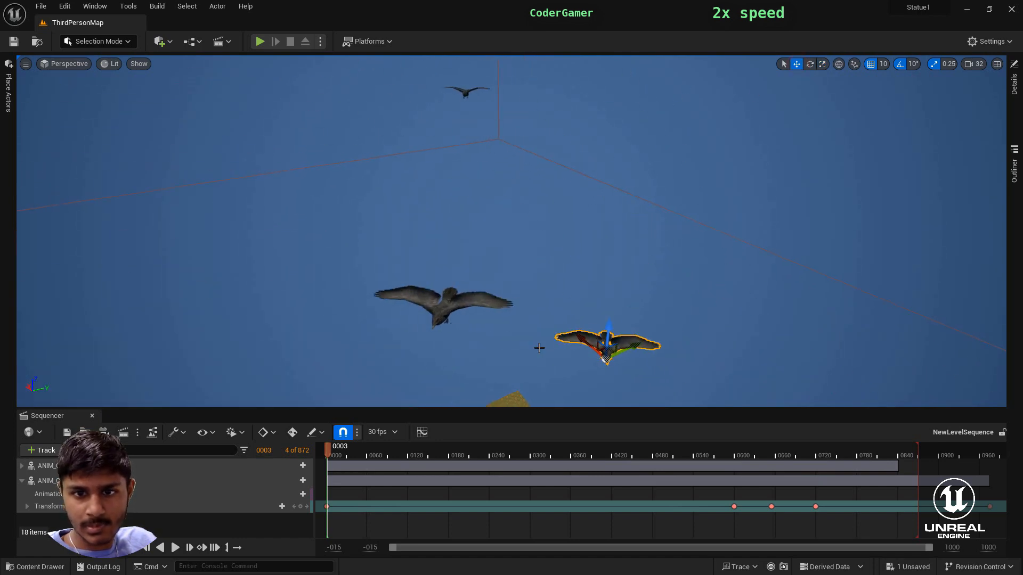
right_click_drag(594, 378, 678, 315)
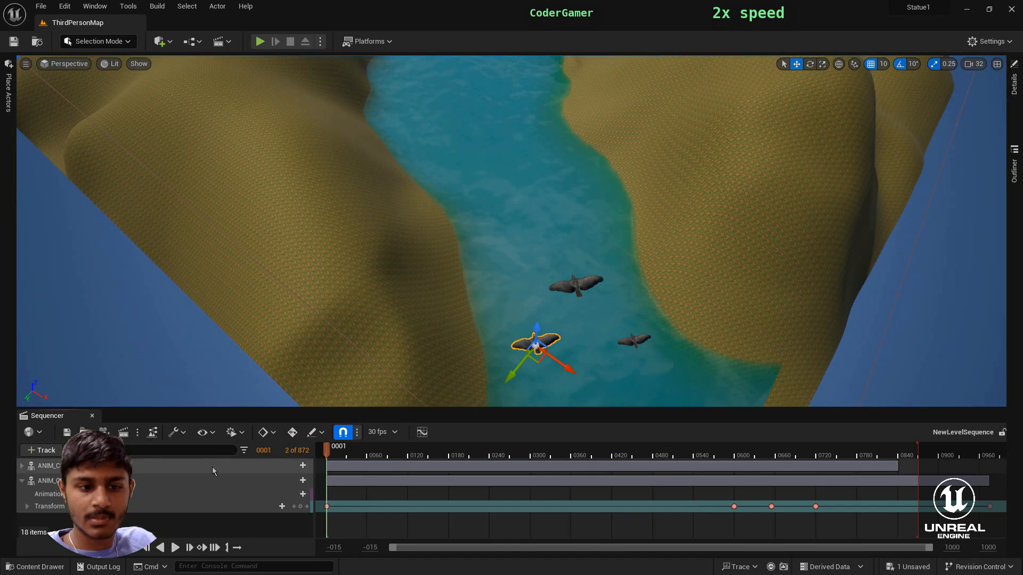
- Add the actor ANIM_Crow_Fly3 to the level sequence and key its transform at frame 0001
left_click(22, 481)
left_click(42, 450)
mouse_move(96, 275)
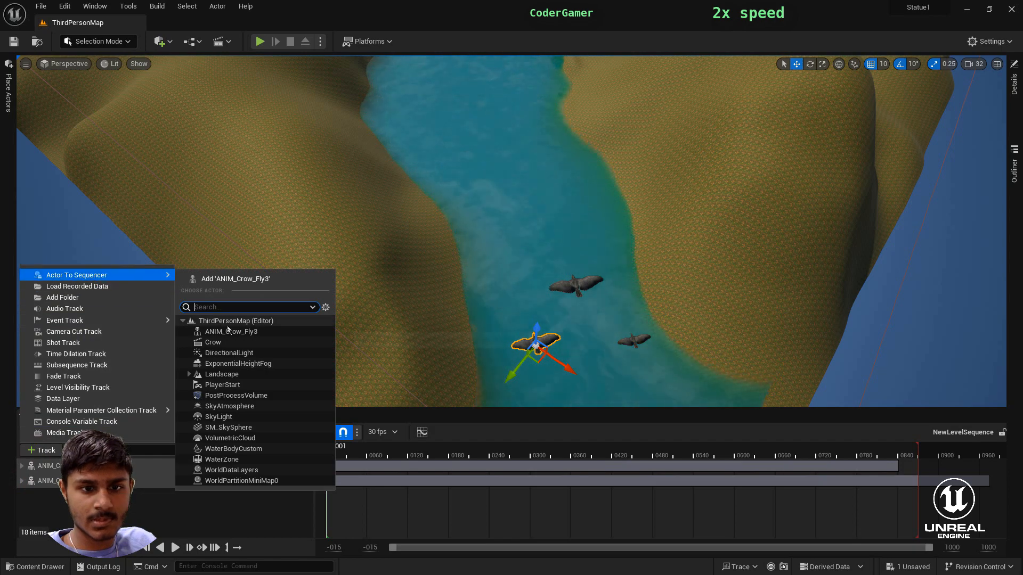
left_click(231, 331)
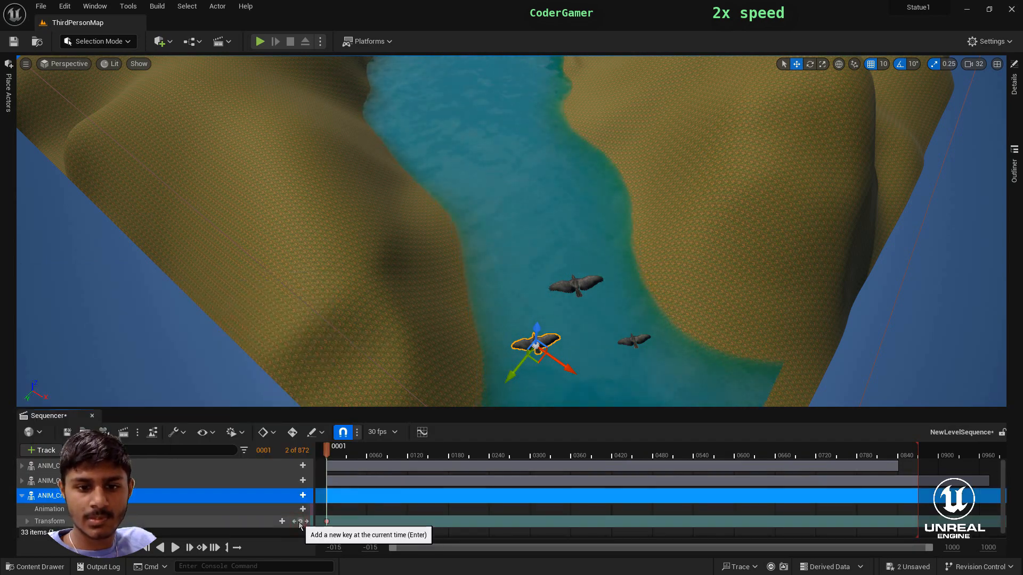
- At frame 0600, move the third crow down the river to the fork near the other crows and key its transform
left_click_drag(314, 462, 361, 462)
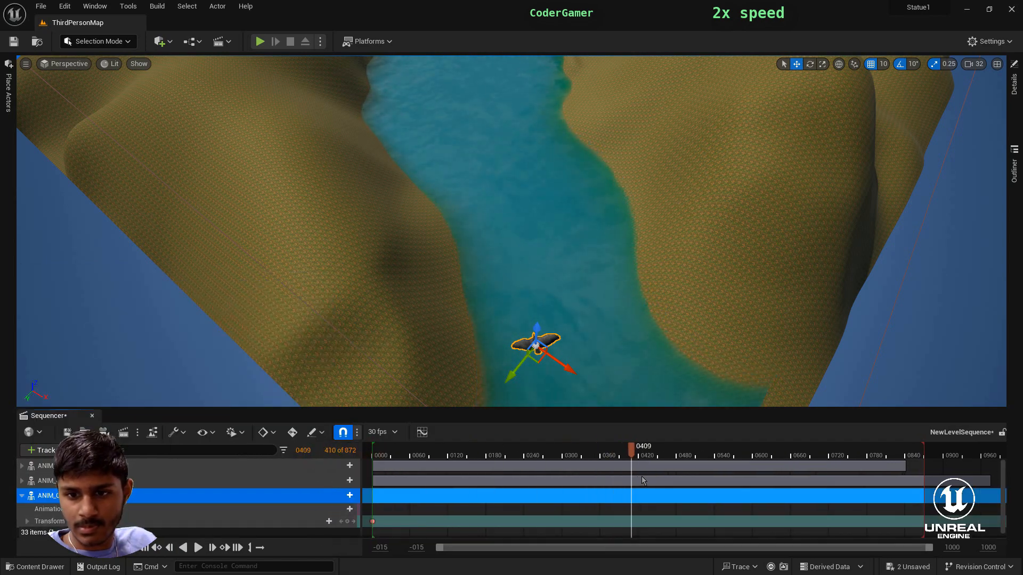
left_click_drag(752, 477, 753, 478)
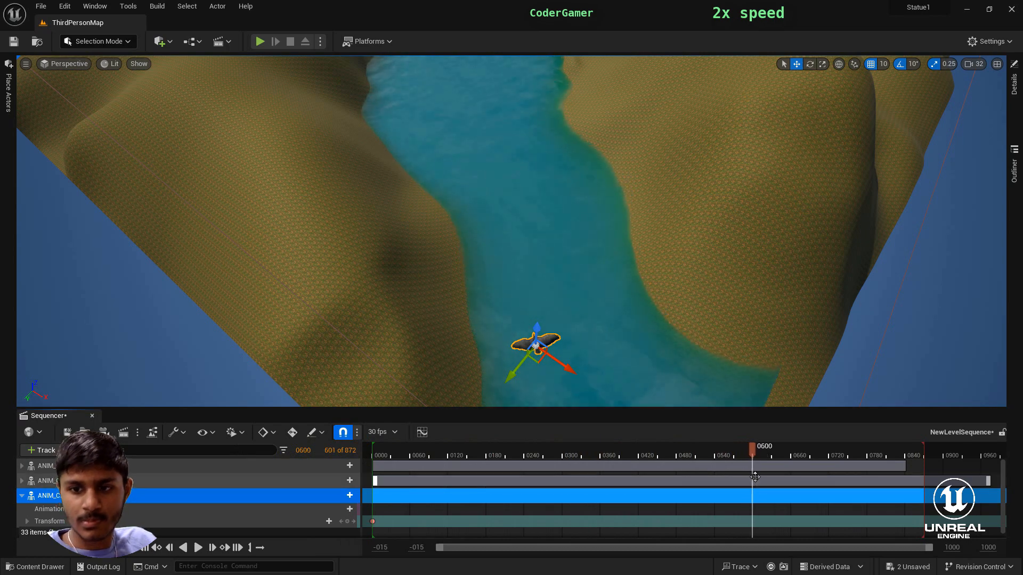
left_click_drag(512, 374, 569, 278)
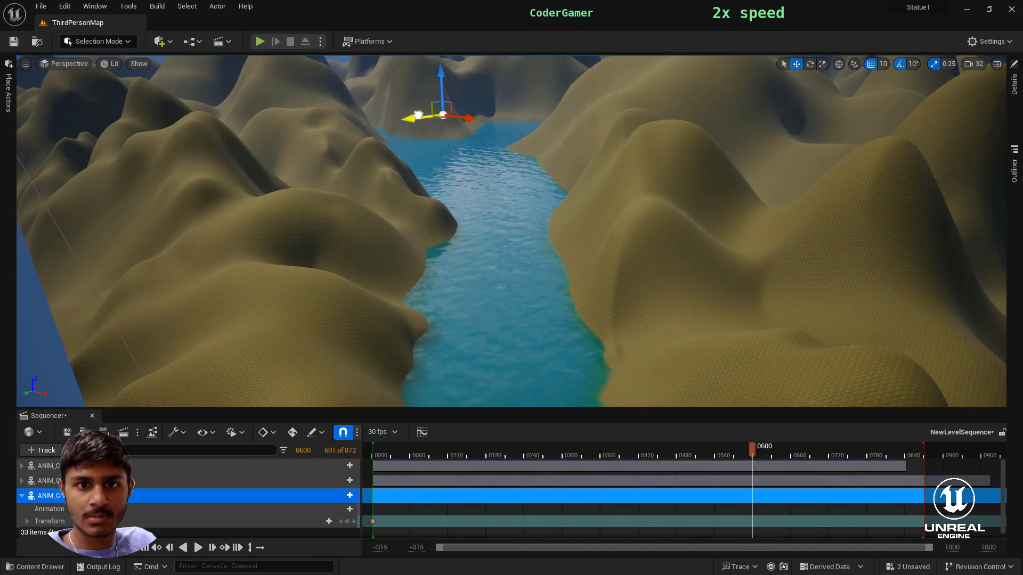
right_click_drag(418, 115, 418, 115)
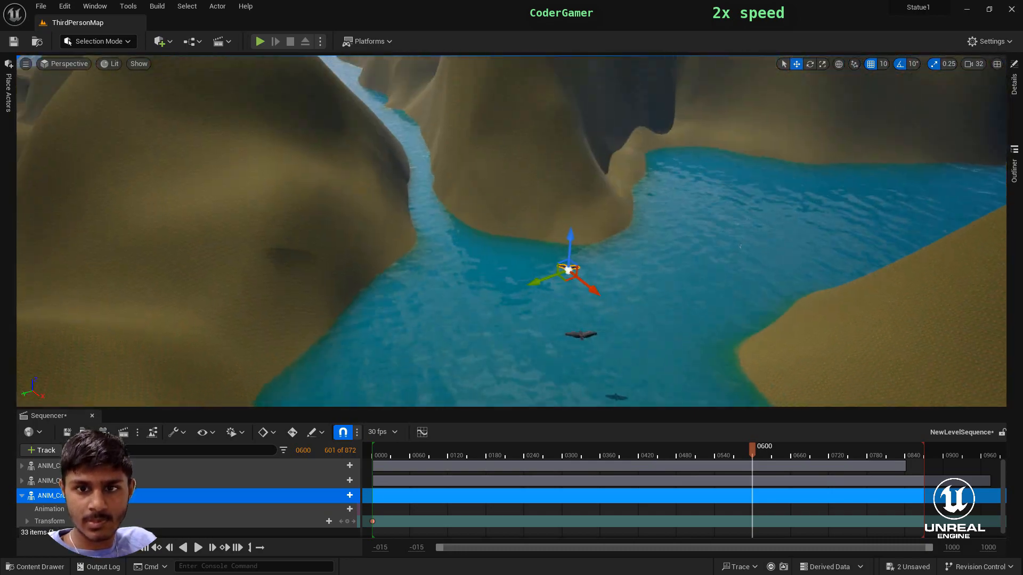
right_click_drag(541, 292, 541, 293)
left_click_drag(554, 71, 476, 354)
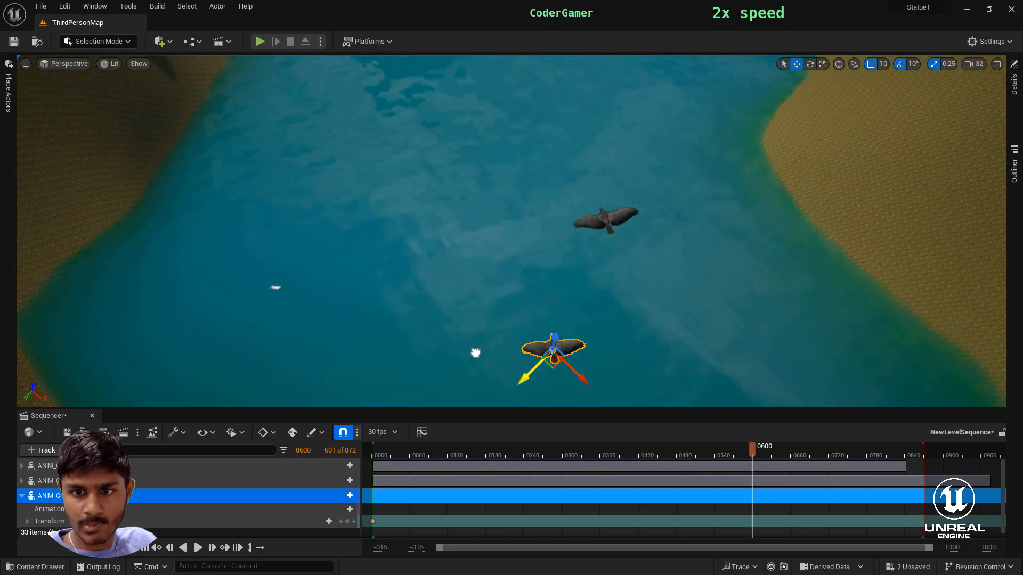
right_click_drag(476, 353, 476, 353)
left_click(348, 522)
- At frame 0720, move and rotate the third crow toward the narrow channel and key its transform
left_click_drag(751, 448, 783, 459)
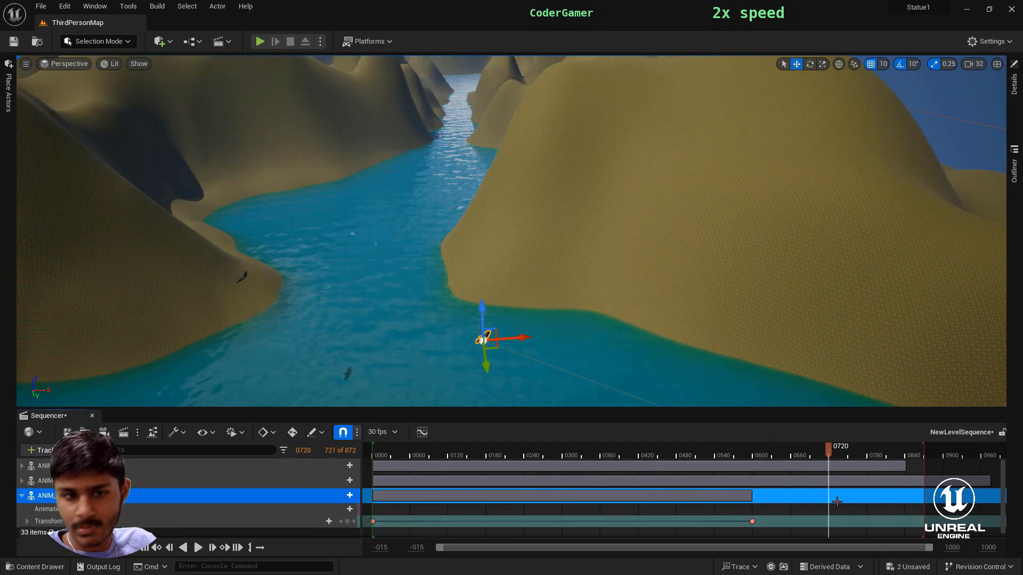
right_click_drag(919, 354, 919, 355)
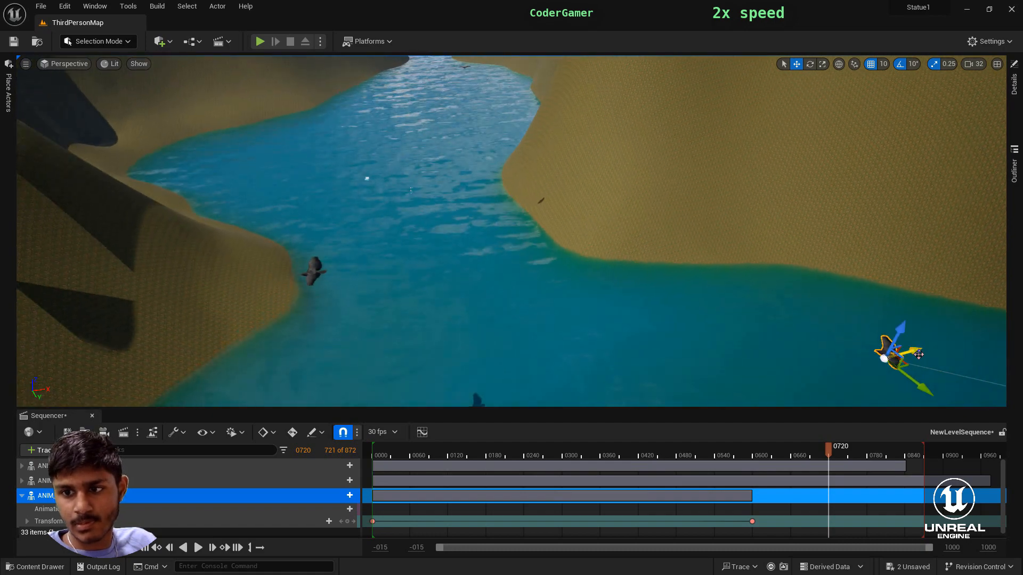
right_click_drag(203, 391, 202, 391)
right_click_drag(810, 138, 810, 138)
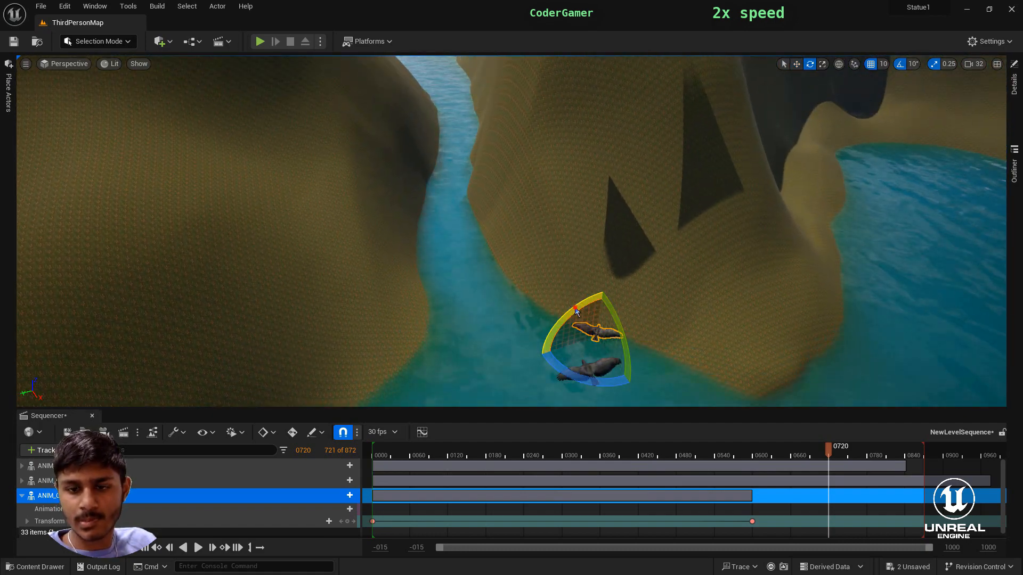
right_click_drag(864, 173, 864, 173)
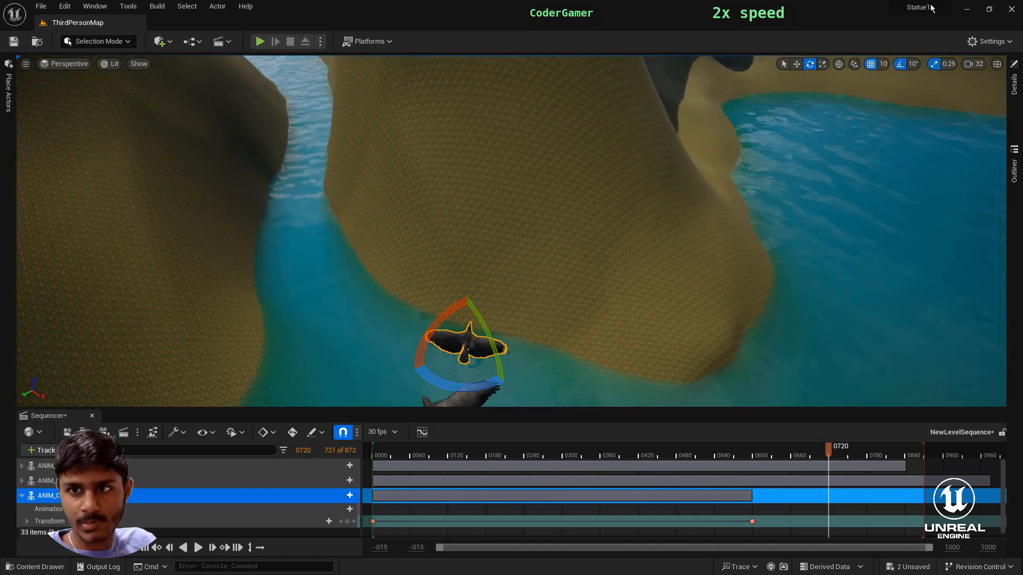
left_click(347, 521)
- Try adjusting the third crow at frames before 0720, and undo its transform key at frame 0720
left_click_drag(829, 450, 811, 450)
right_click_drag(808, 341, 808, 341)
mouse_move(814, 441)
left_mouse_down()
mouse_move(763, 451)
mouse_move(820, 450)
left_mouse_up()
right_click_drag(804, 354, 804, 354)
key("ctrl+z")
- At frame 0707, reposition and rotate the third crow toward the narrow channel and key its transform
right_click_drag(637, 374, 642, 354)
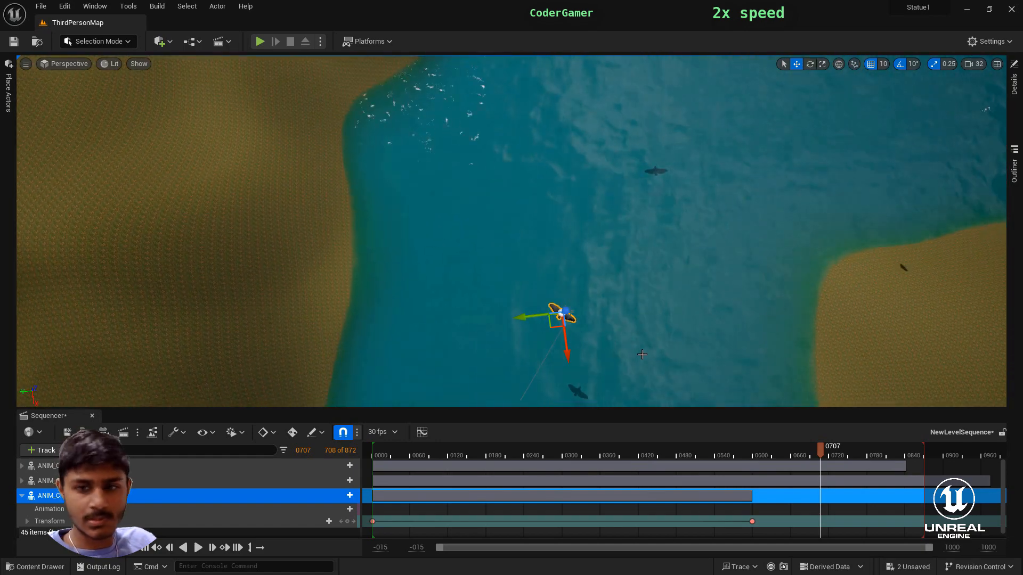
right_click_drag(684, 196, 684, 196)
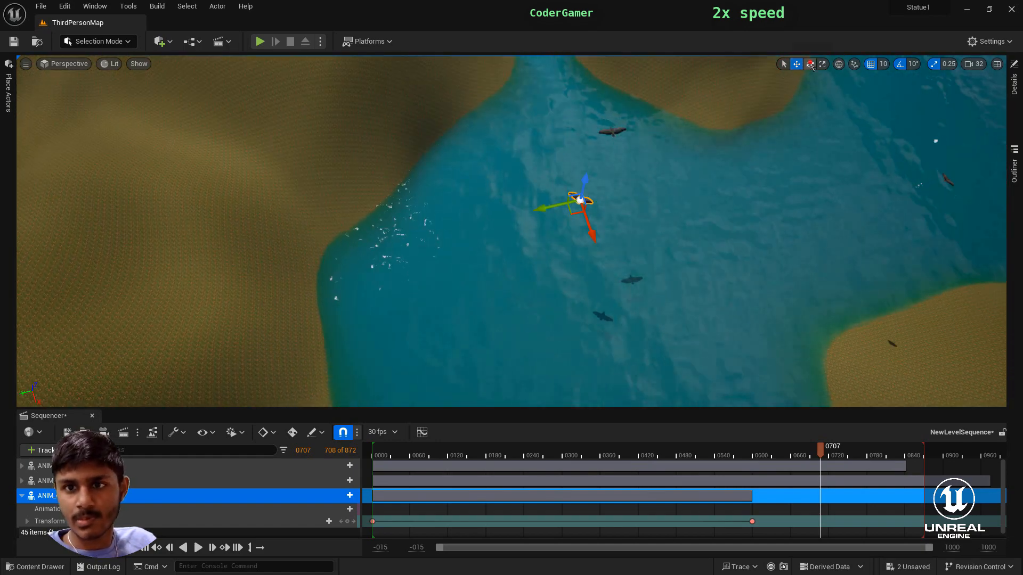
left_click(347, 521)
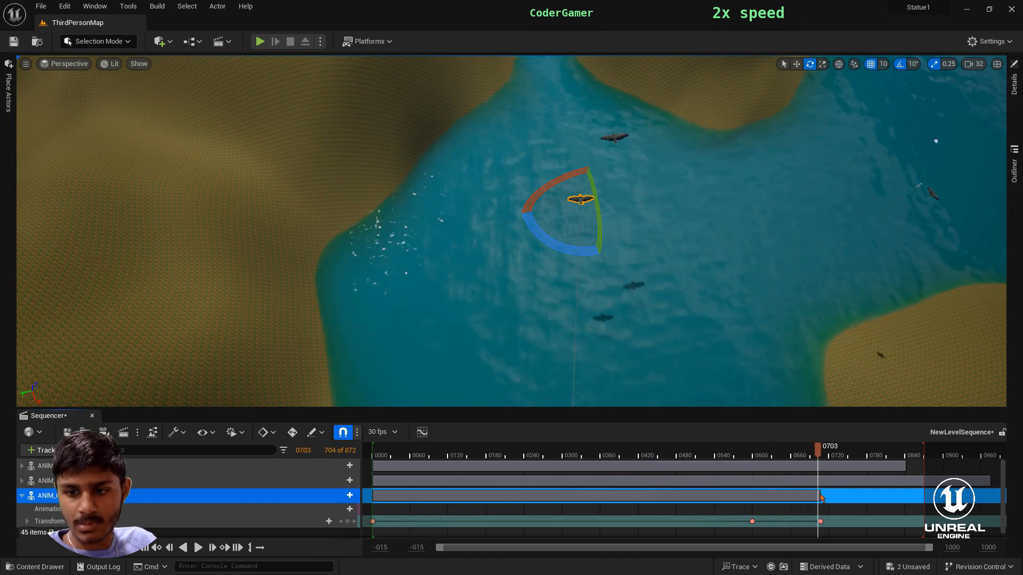
- Move the third crow farther into the narrow channel, keying its transform at frames 0780 and 0855
left_click_drag(818, 452, 824, 454)
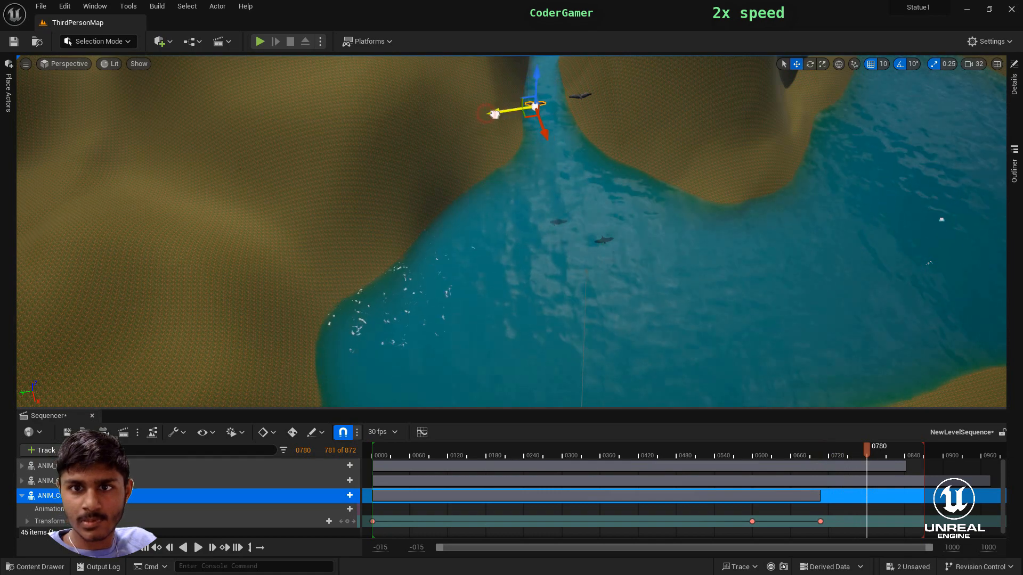
left_click(347, 522)
left_click_drag(910, 480, 914, 477)
mouse_move(610, 380)
right_mouse_down()
mouse_move(610, 319)
mouse_move(610, 380)
right_mouse_up()
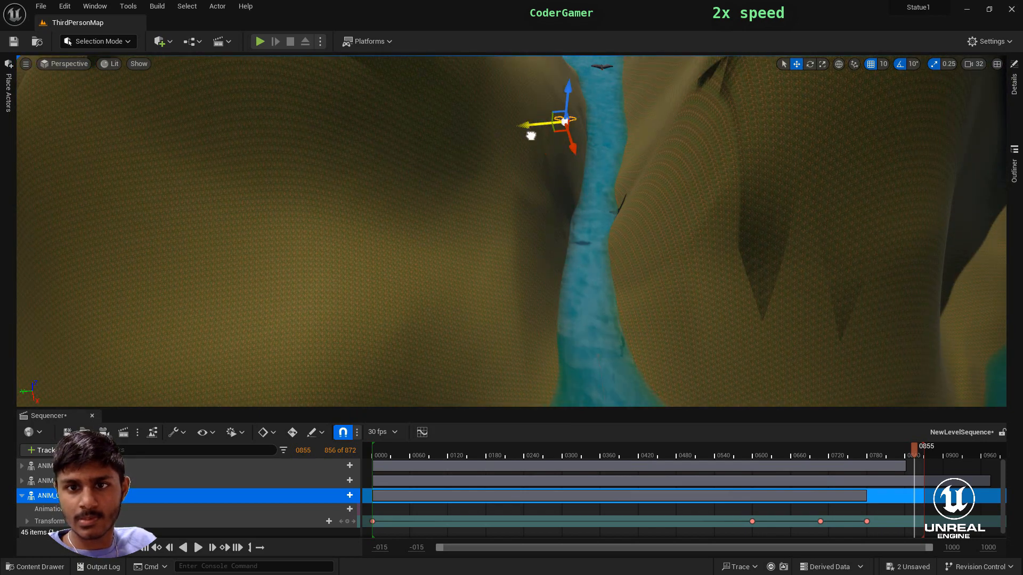
left_click(347, 521)
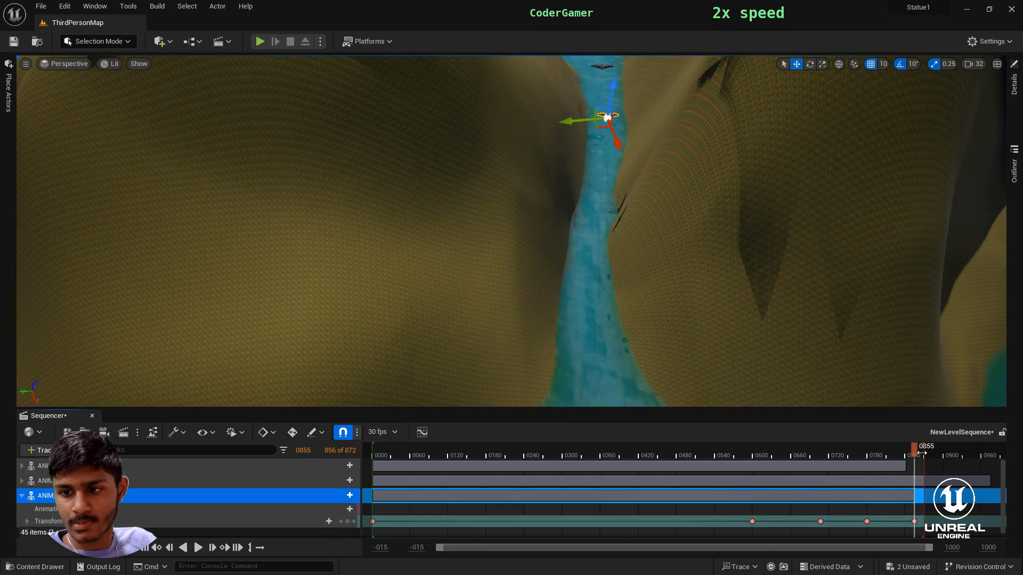
- Scrub through the sequence to review the third crow's flight along the river, and return to frame 0001
left_click(668, 508)
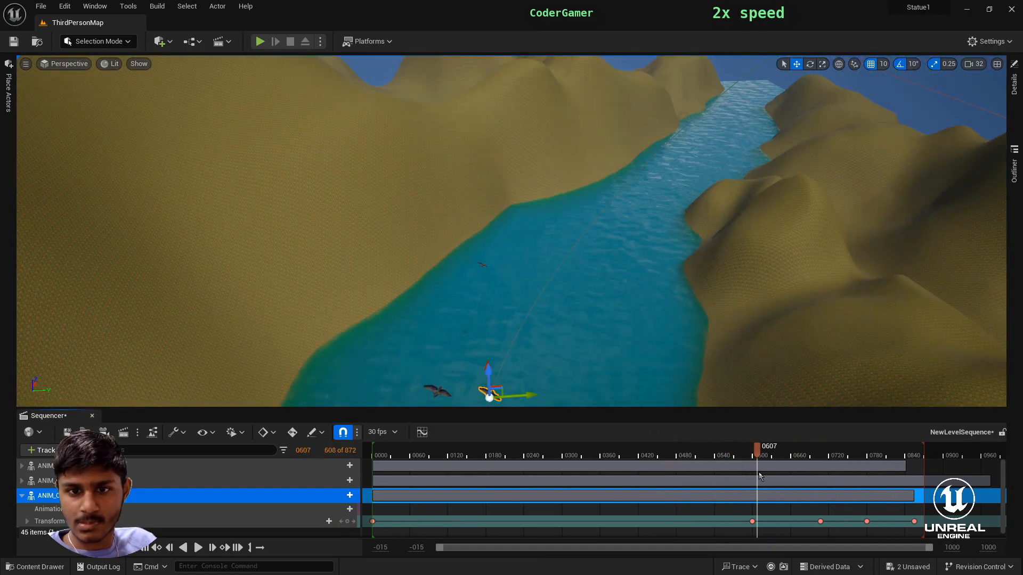
left_click_drag(759, 477, 786, 477)
right_click_drag(831, 346, 687, 389)
left_click_drag(785, 478, 901, 528)
right_click_drag(890, 341, 733, 354)
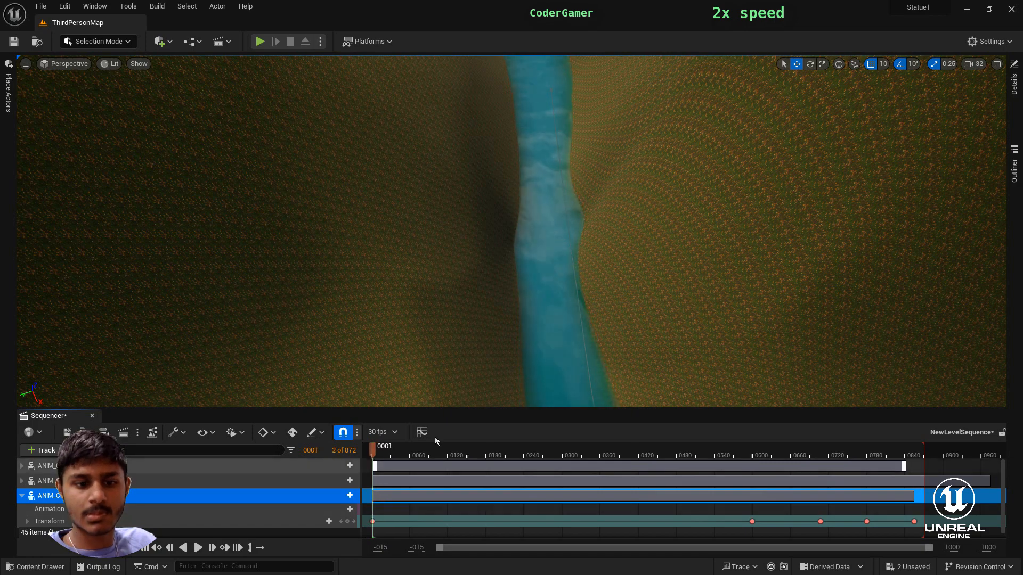
mouse_move(533, 309)
right_mouse_down()
mouse_move(692, 256)
mouse_move(863, 175)
mouse_move(906, 229)
mouse_move(756, 240)
mouse_move(809, 176)
mouse_move(692, 277)
mouse_move(767, 277)
mouse_move(581, 293)
mouse_move(538, 325)
mouse_move(586, 330)
mouse_move(526, 299)
right_mouse_up()
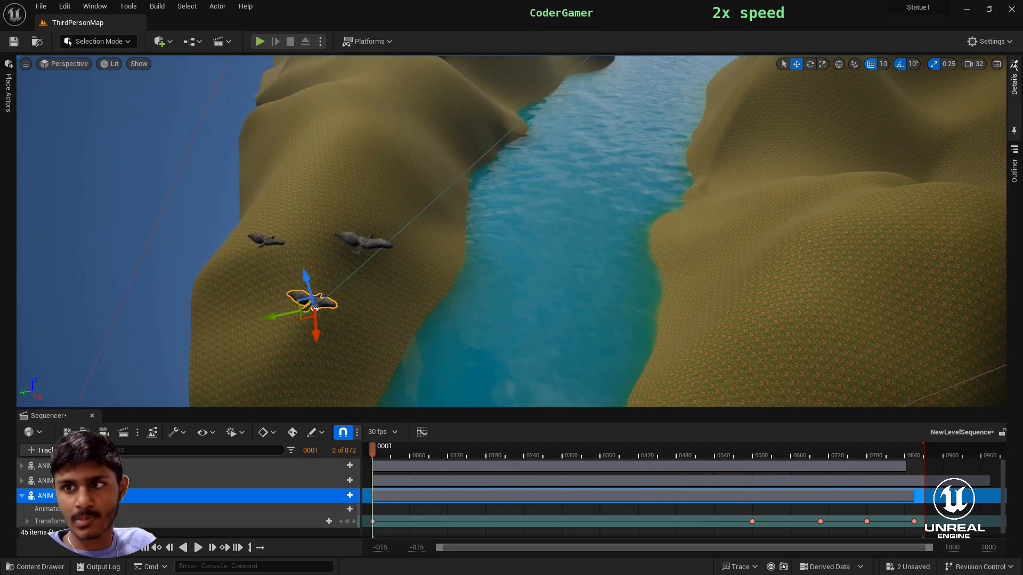
- Close the level sequence and duplicate crows in the level, placing the two copies over the river beside the originals
left_click(93, 417)
right_click_drag(407, 347, 396, 337)
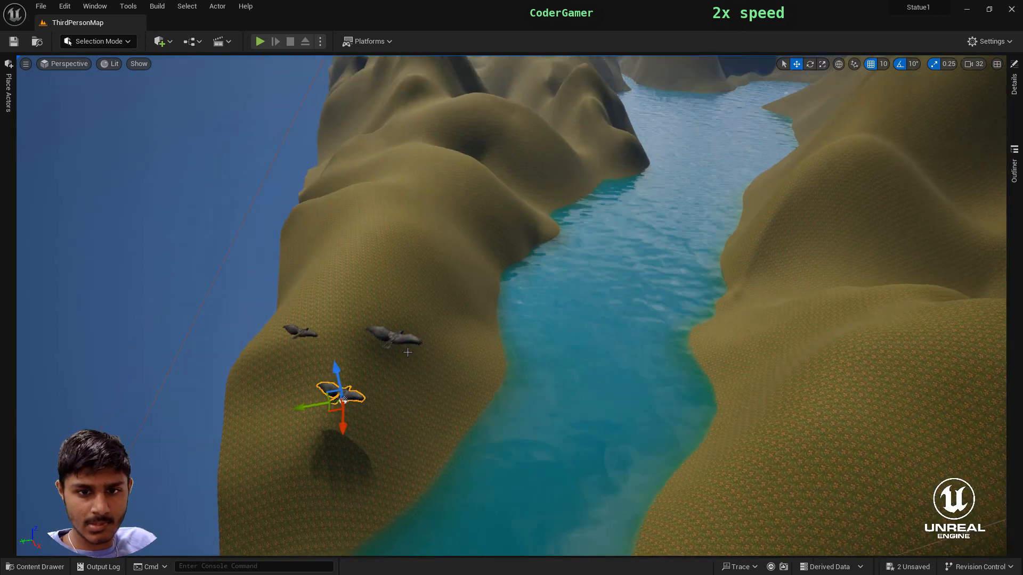
left_click_drag(339, 384, 436, 340, "alt")
right_click_drag(423, 432, 362, 434)
key("f")
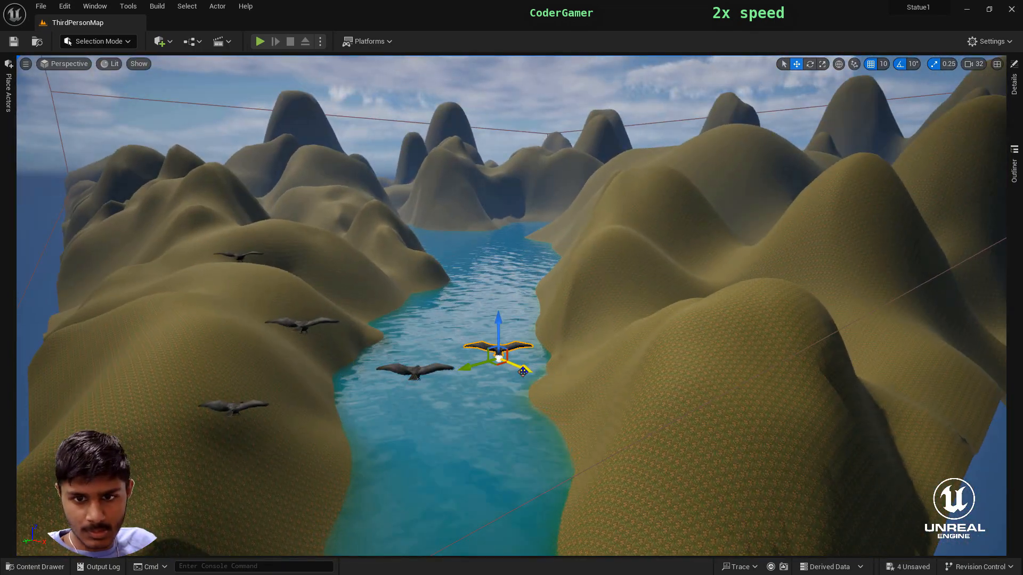
- Add a sixth crow to the flock and position it over the river behind the other crows
left_click_drag(522, 372, 482, 346)
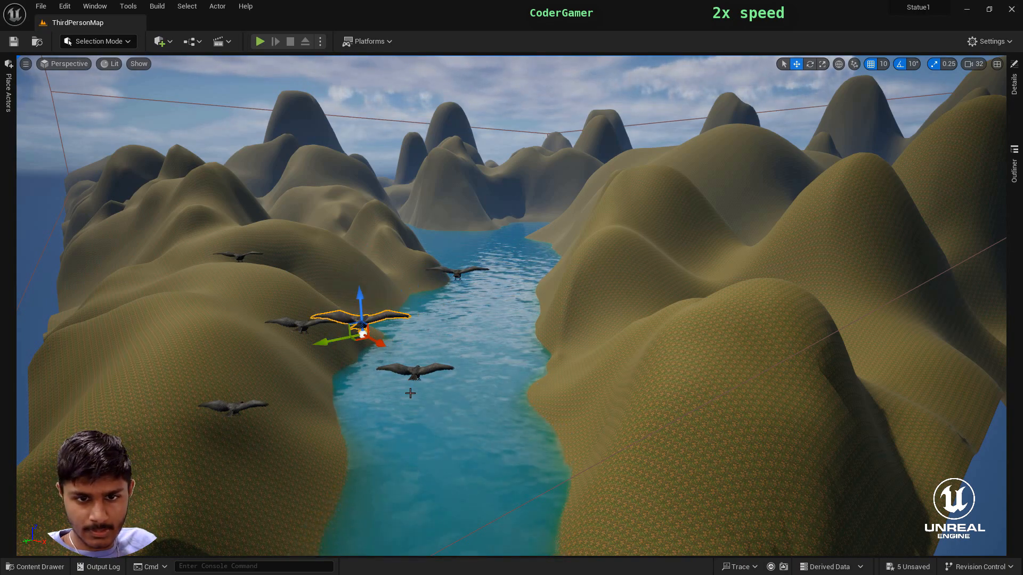
key("w")
right_click_drag(411, 393, 347, 464)
scroll(410, 393, "down", 2)
left_click_drag(387, 330, 390, 372)
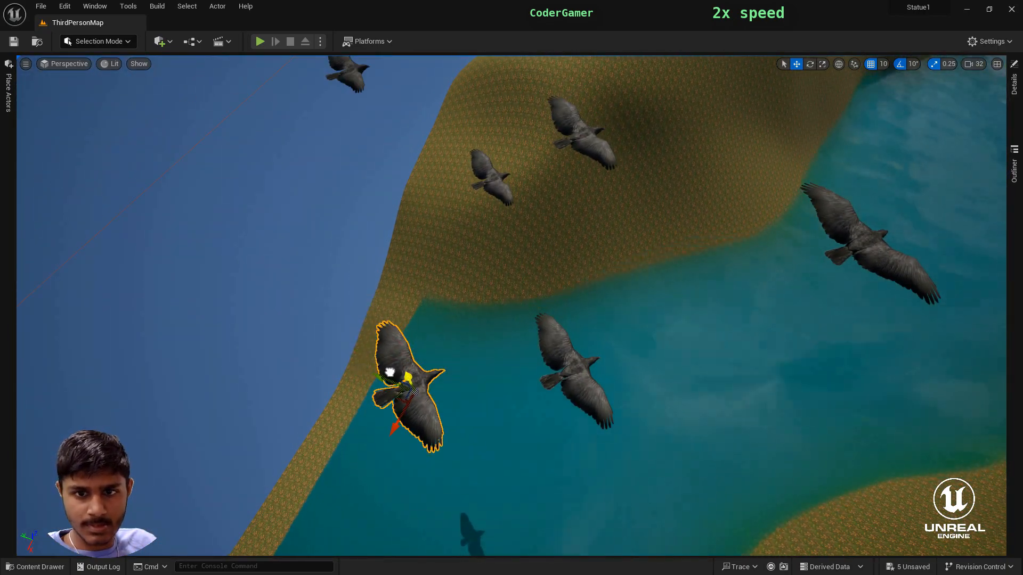
right_click_drag(390, 373, 746, 202)
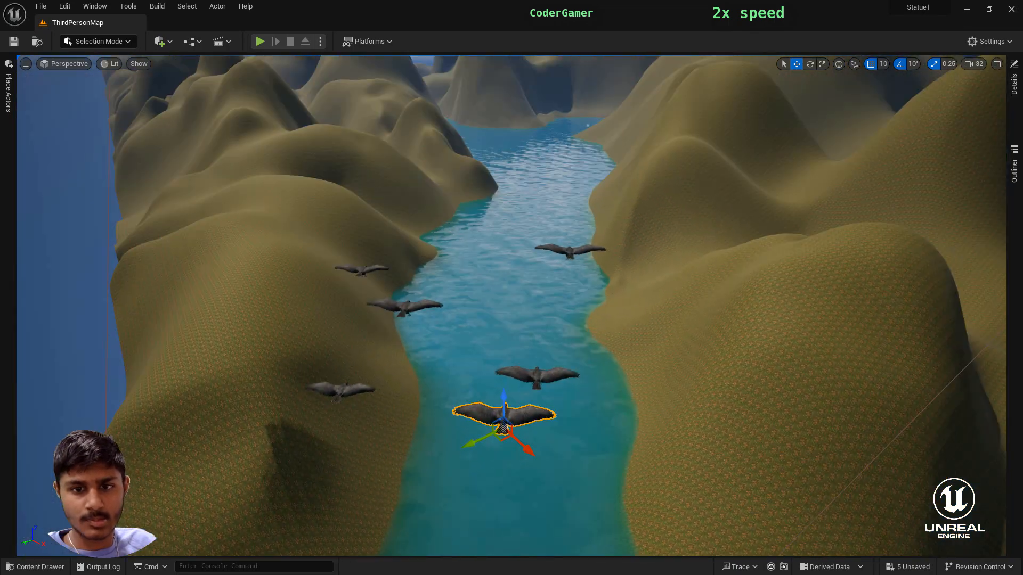
- Duplicate the farthest crow above the hillside and move the copy to a new place in the flock
left_click(367, 276)
key("ctrl+d")
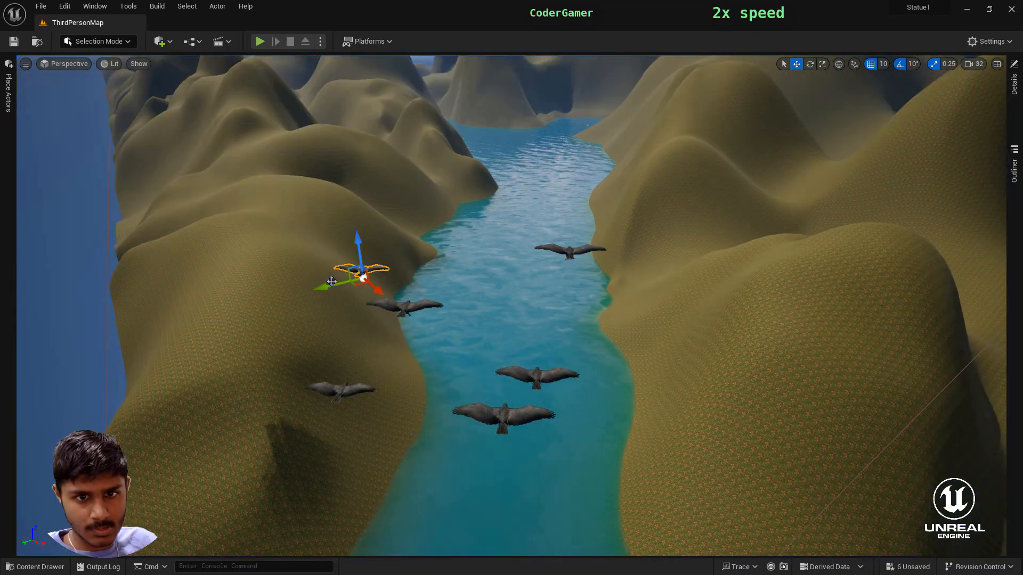
right_click_drag(497, 266, 359, 437)
- Reopen the Crow level sequence and add the ANIM_Crow_Fly4 actor to it
left_click(219, 43)
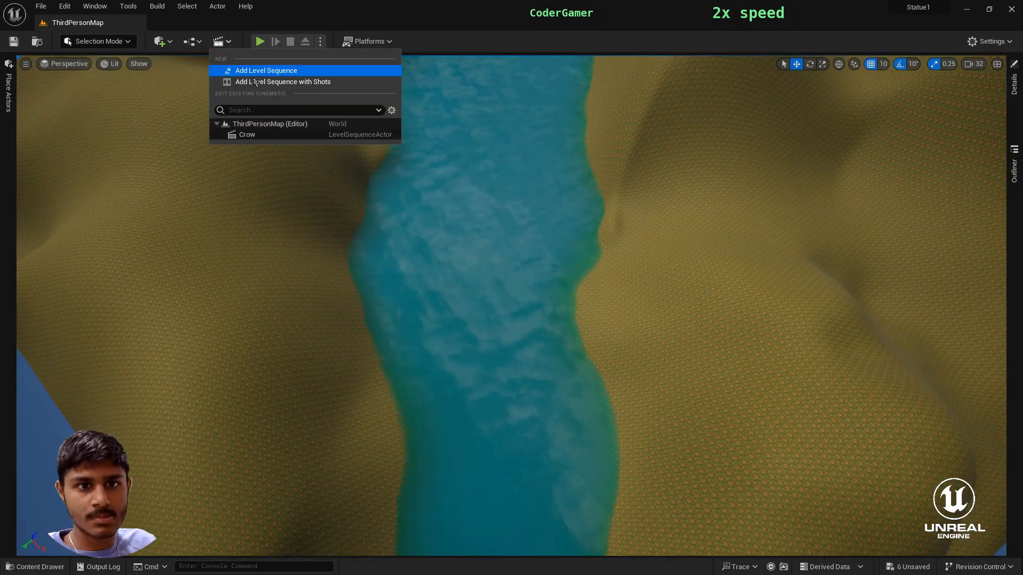
left_click(264, 129)
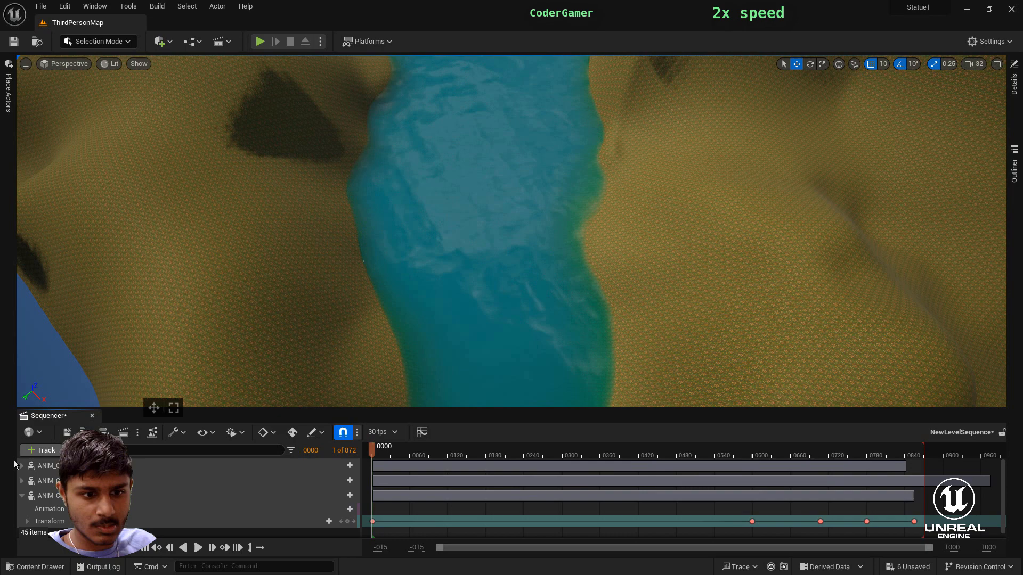
left_click(22, 495)
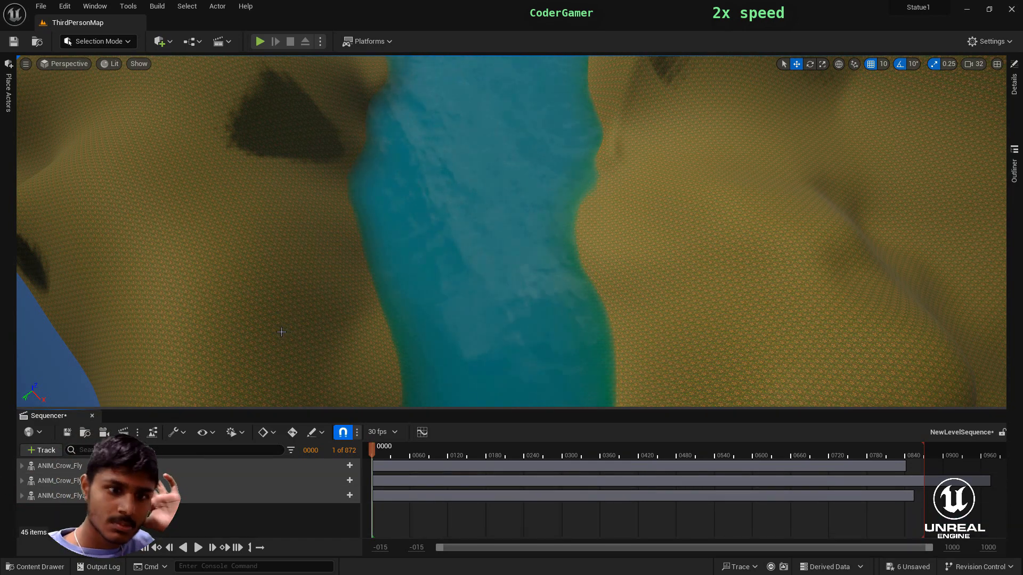
left_click(52, 450)
mouse_move(106, 275)
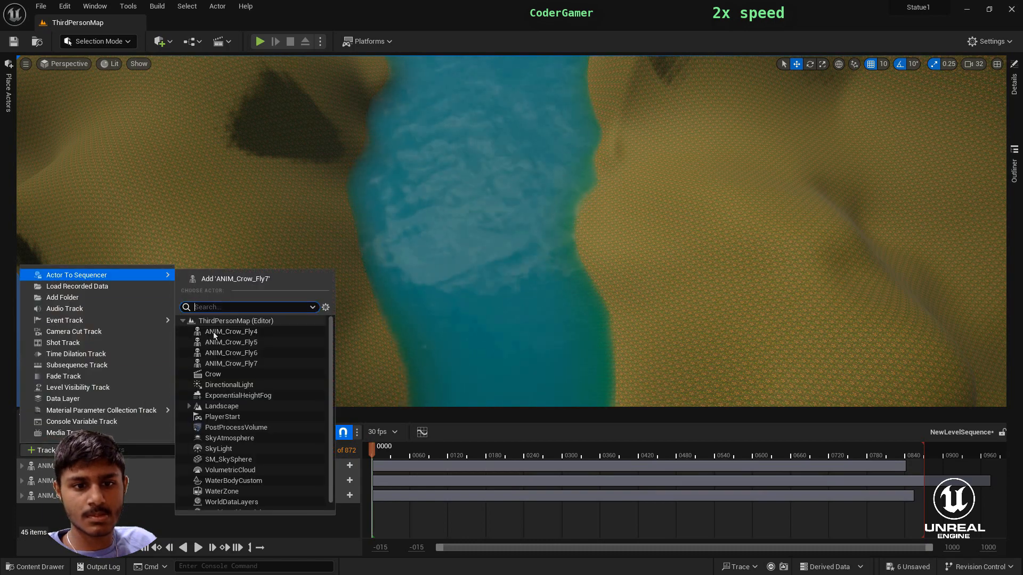
left_click(242, 355)
- Key the starting transform of ANIM_Crow_Fly4 at frame 0001
key("f")
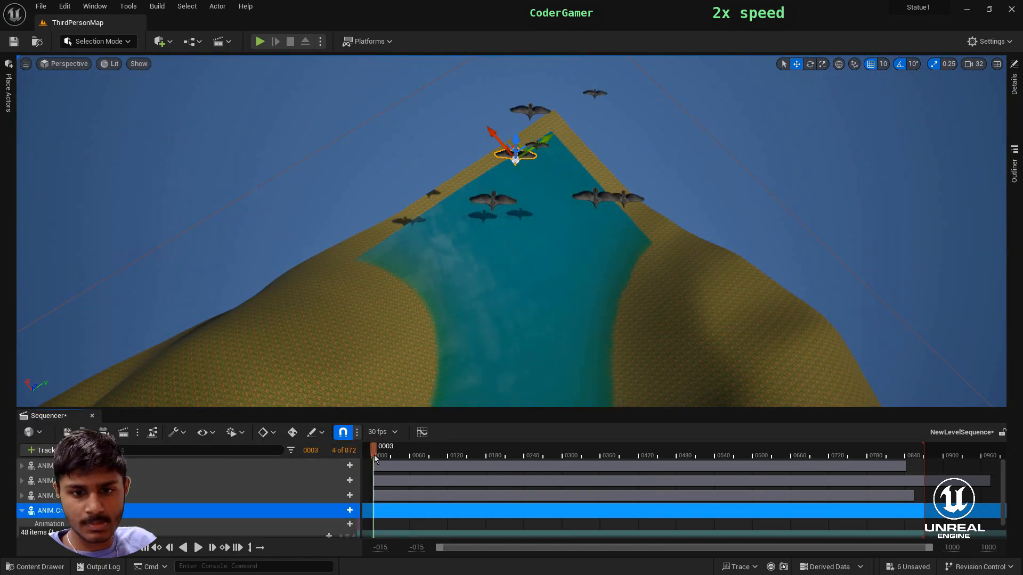
scroll(336, 511, "down", 1)
left_click(347, 515)
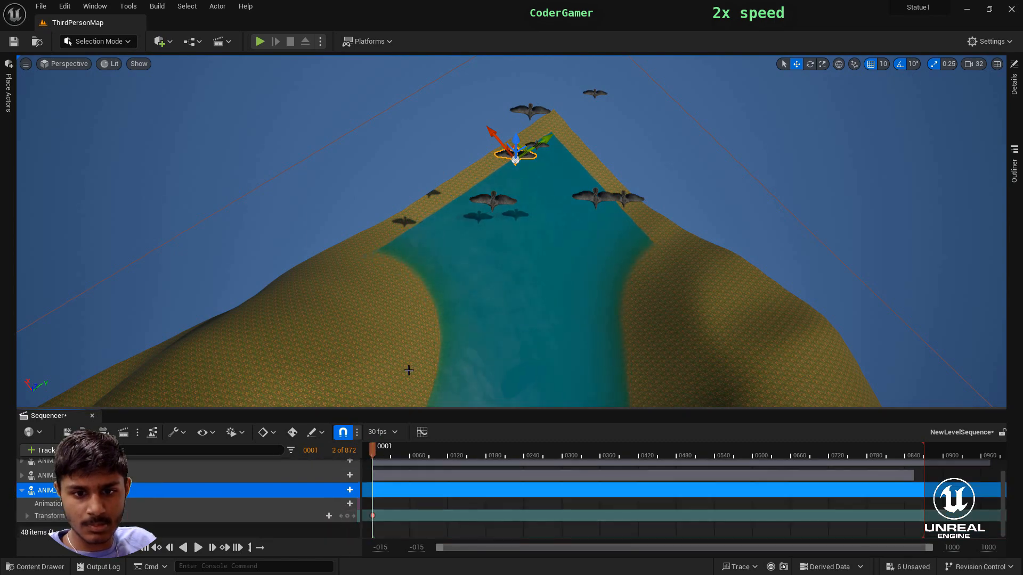
- At frame 0600, move ANIM_Crow_Fly4 down the river to the wide junction and key its transform
right_click_drag(349, 379, 629, 394)
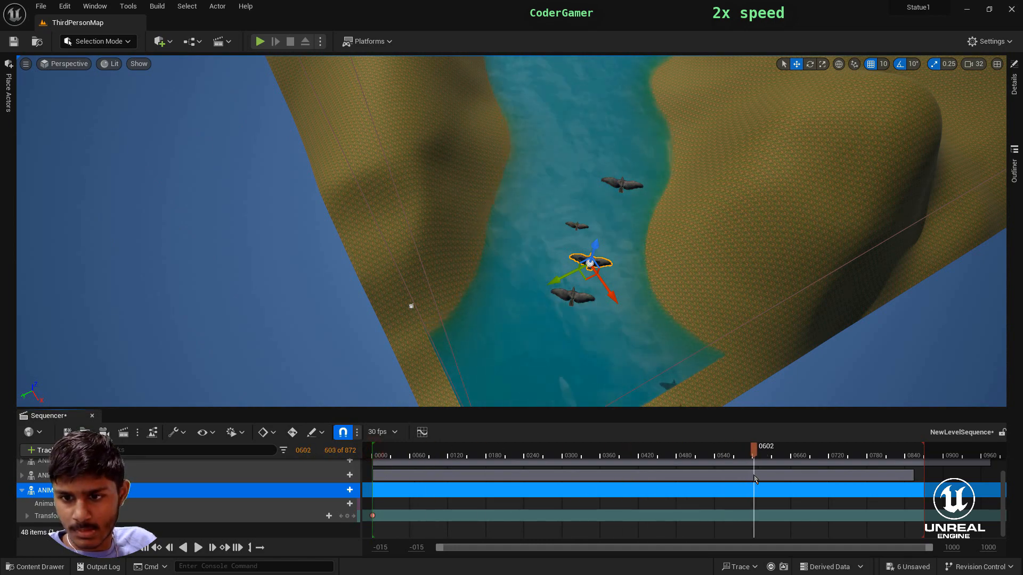
key("Right")
right_click_drag(415, 155, 413, 129)
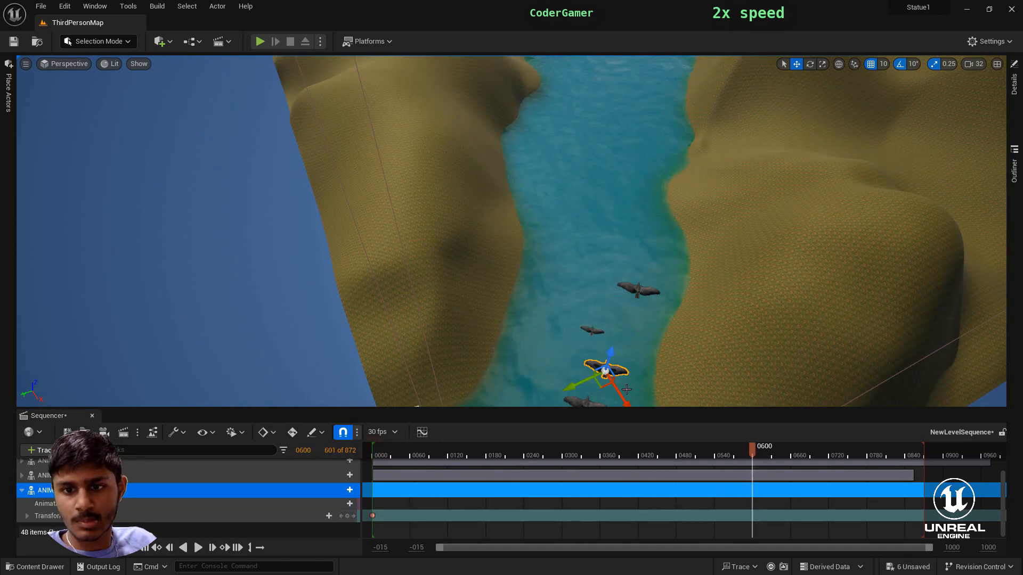
left_click_drag(369, 82, 359, 64)
right_click_drag(359, 63, 360, 22)
left_click_drag(554, 365, 759, 228)
right_click_drag(759, 228, 781, 191)
right_click_drag(859, 280, 884, 357)
left_click_drag(759, 271, 562, 223)
right_click_drag(536, 227, 591, 312)
left_click_drag(430, 300, 409, 278)
right_click_drag(409, 278, 400, 254)
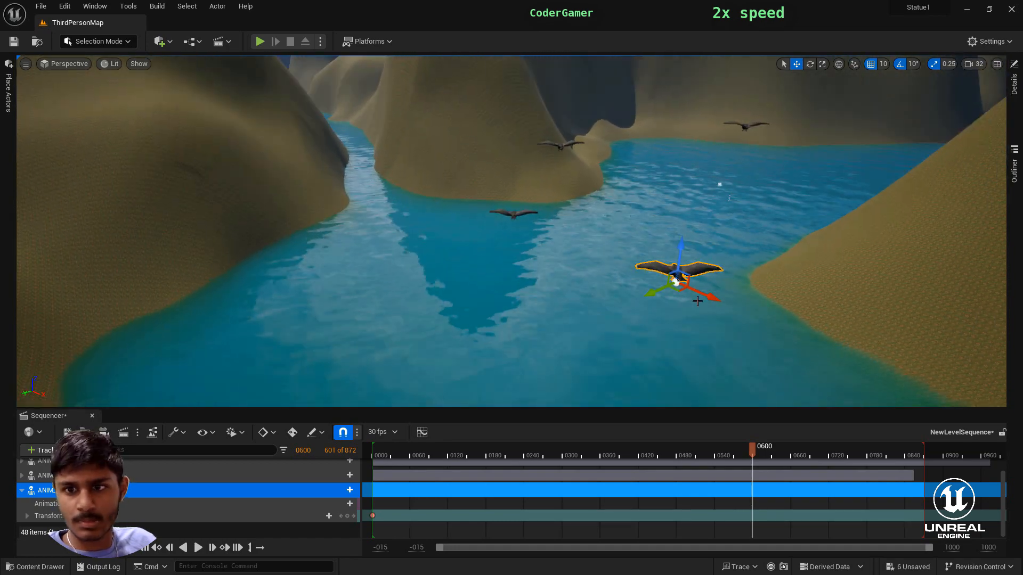
left_click(346, 516)
- At frame 0720, move ANIM_Crow_Fly4 farther along the water, rotate it towards the bend and key its transform
left_click_drag(752, 450, 830, 467)
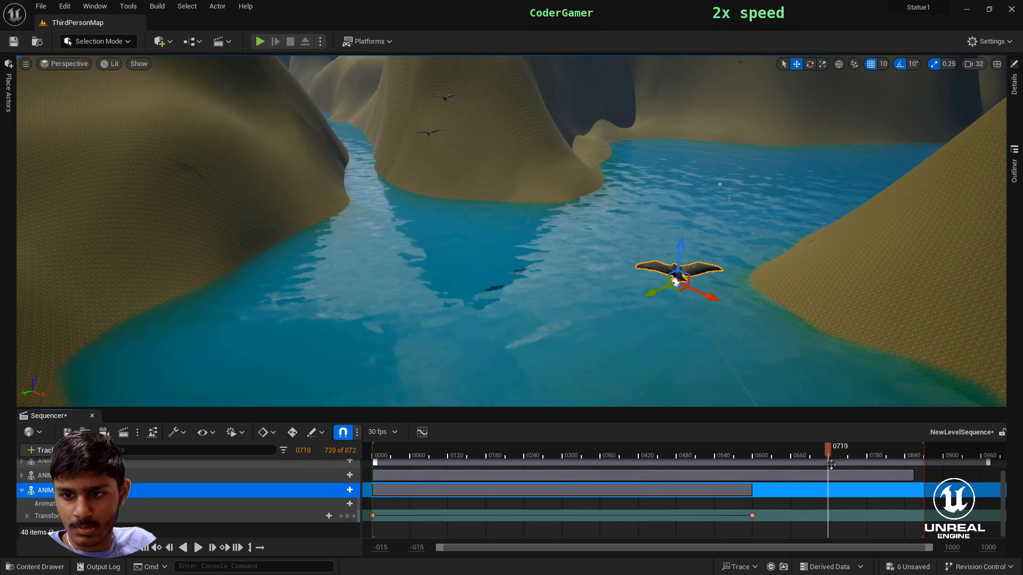
left_click_drag(708, 295, 510, 237)
right_click_drag(511, 249, 474, 272)
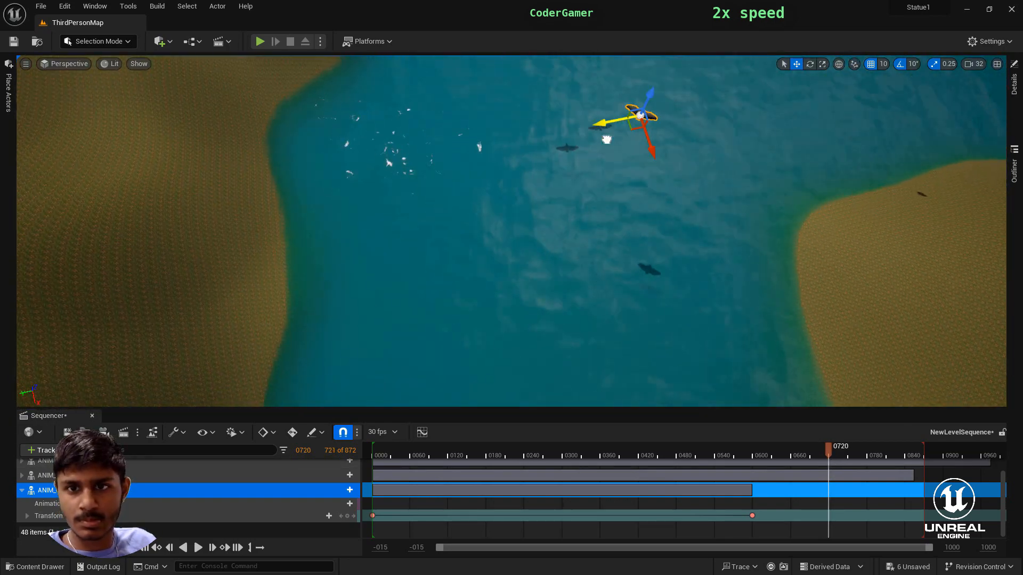
left_click_drag(639, 168, 628, 169)
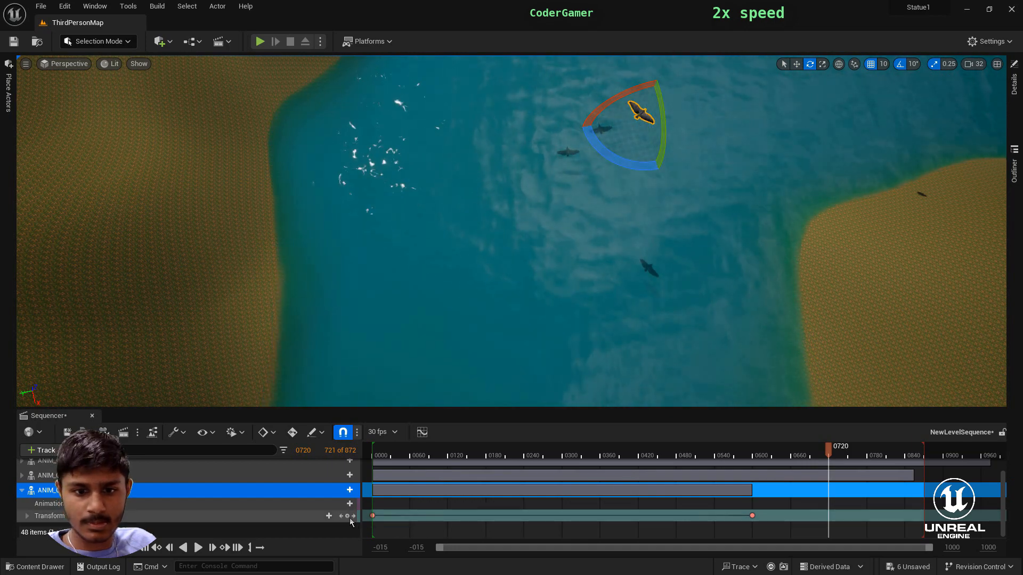
left_click(347, 517)
- Add another transform key for ANIM_Crow_Fly4 along the river at about frame 0780
left_click_drag(828, 452, 866, 498)
right_click_drag(542, 366, 556, 314)
key("w")
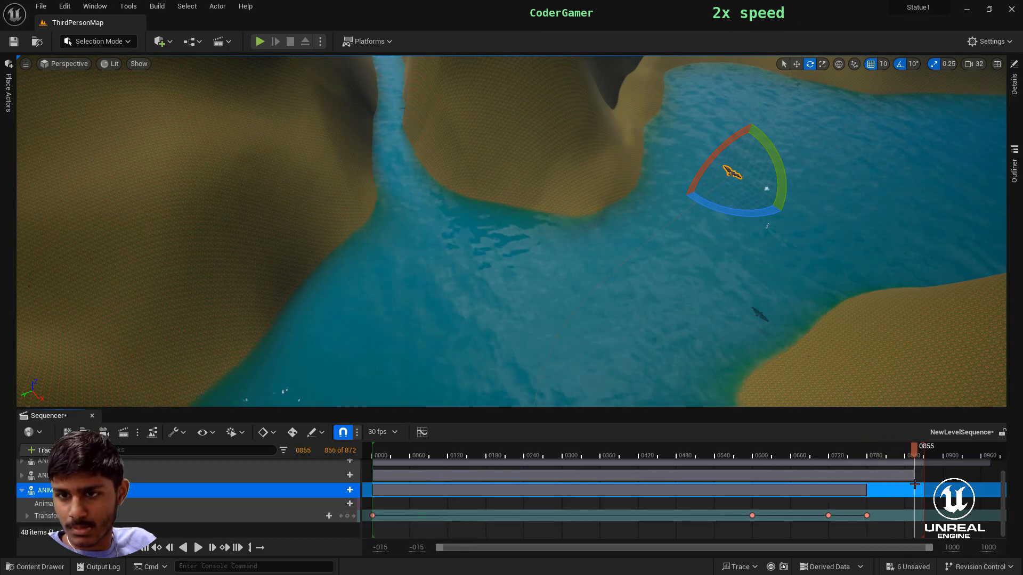
- At frame 0855, move ANIM_Crow_Fly4 past the bend over the next stretch of river and key its transform
right_click_drag(726, 330, 809, 330)
key("w")
left_click_drag(735, 287, 706, 63)
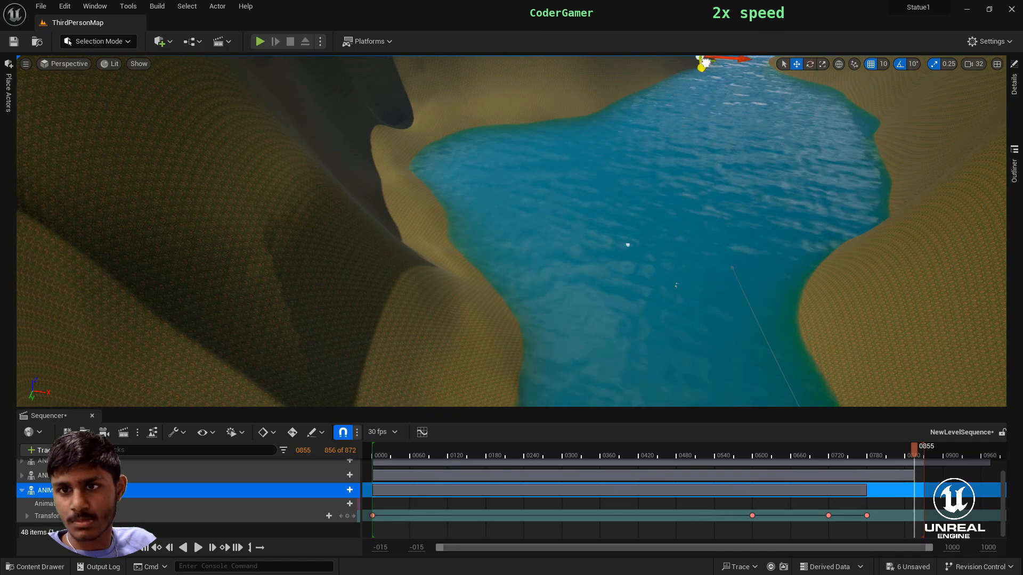
mouse_move(772, 272)
right_mouse_down()
mouse_move(768, 213)
mouse_move(771, 272)
right_mouse_up()
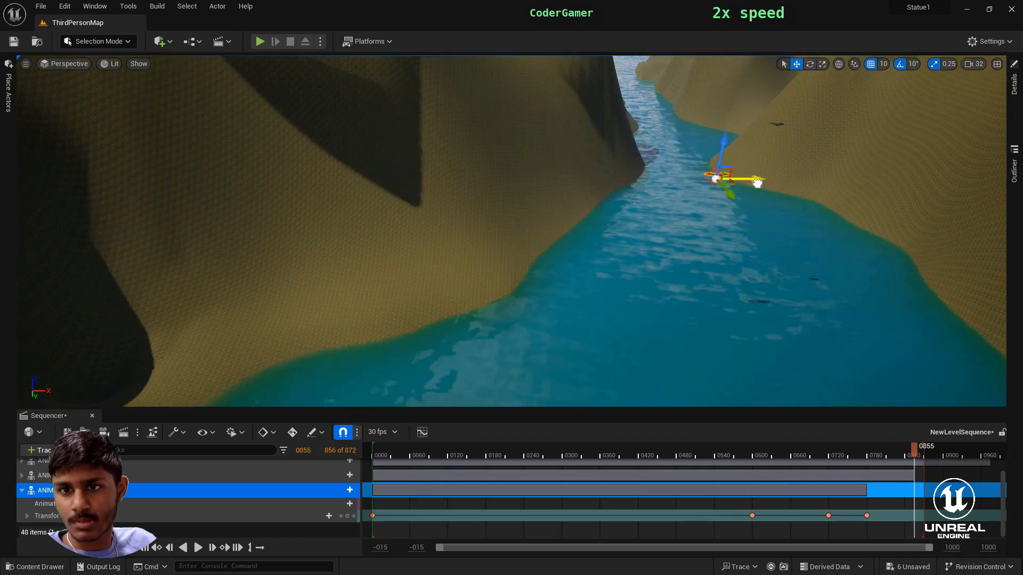
left_click_drag(718, 197, 834, 328)
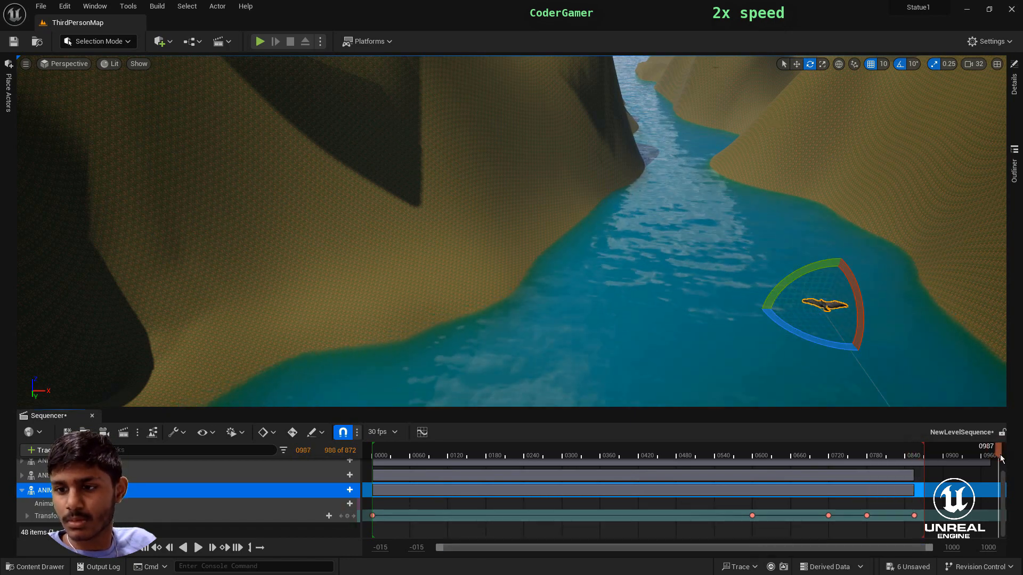
- At frame 0994, move ANIM_Crow_Fly4 on through the far river valley and key its final transform
right_click_drag(890, 386, 855, 100)
key("d")
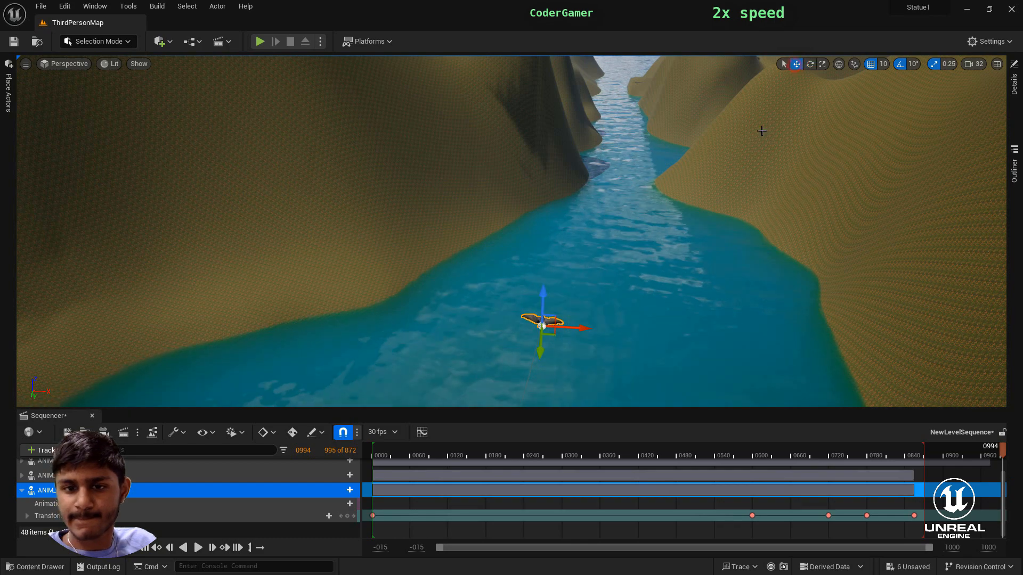
right_click_drag(511, 231, 516, 231)
key("a")
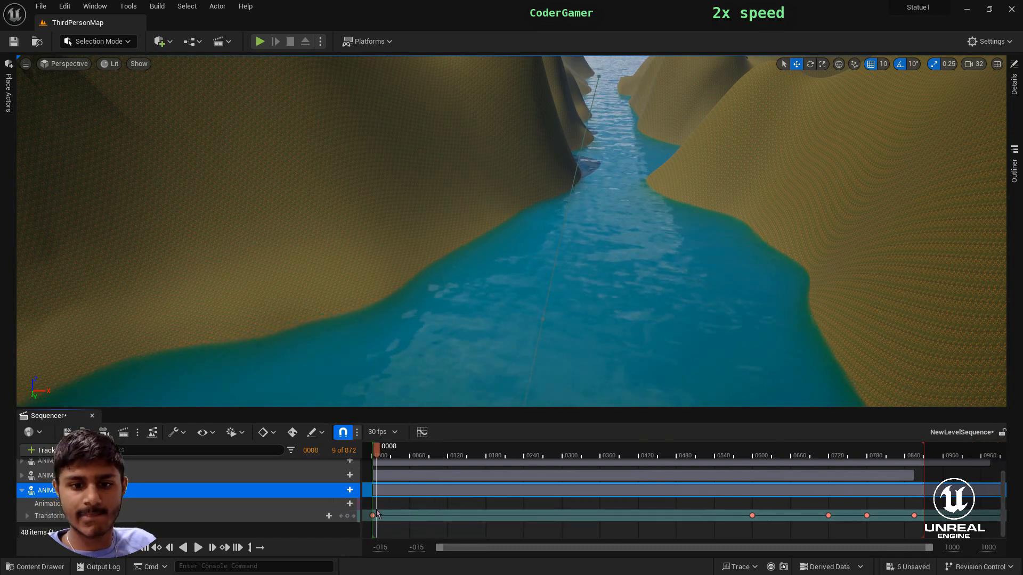
- Return to frame 0001 and add the ANIM_Crow_Fly5 actor to the sequence with a starting transform key
left_click(373, 516)
left_click(21, 490)
right_click_drag(330, 256, 642, 239)
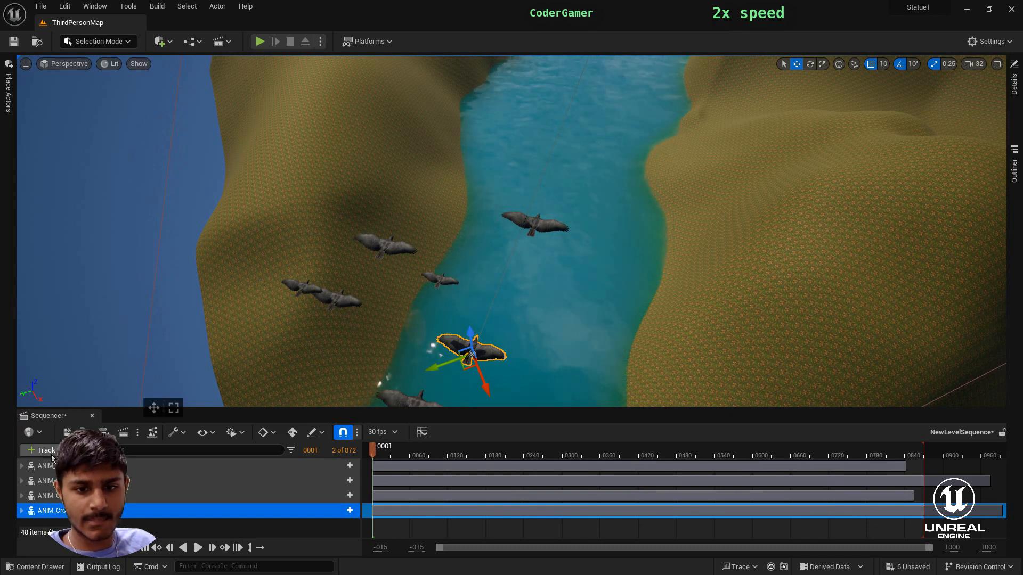
left_click(43, 450)
mouse_move(59, 276)
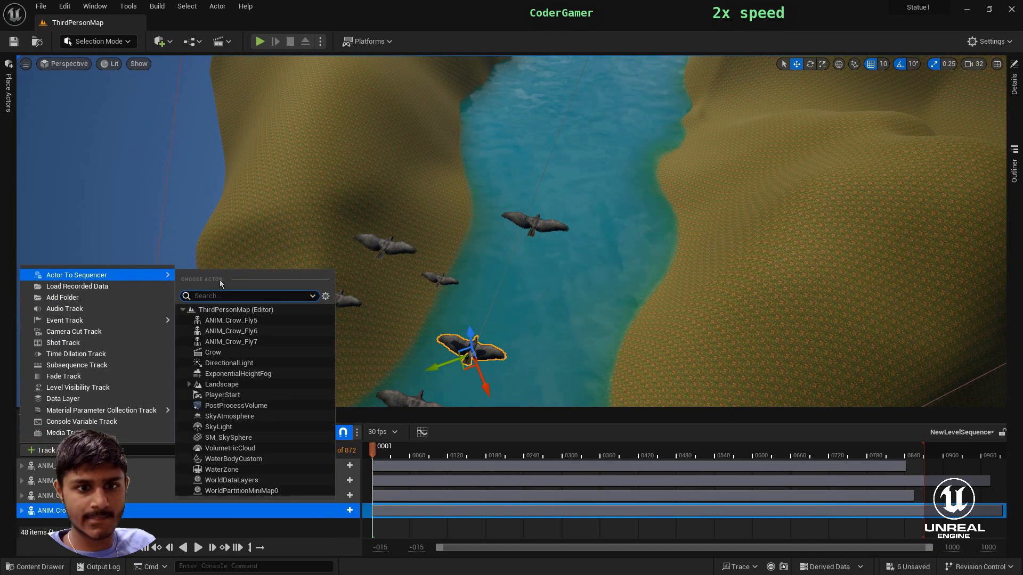
left_click(251, 320)
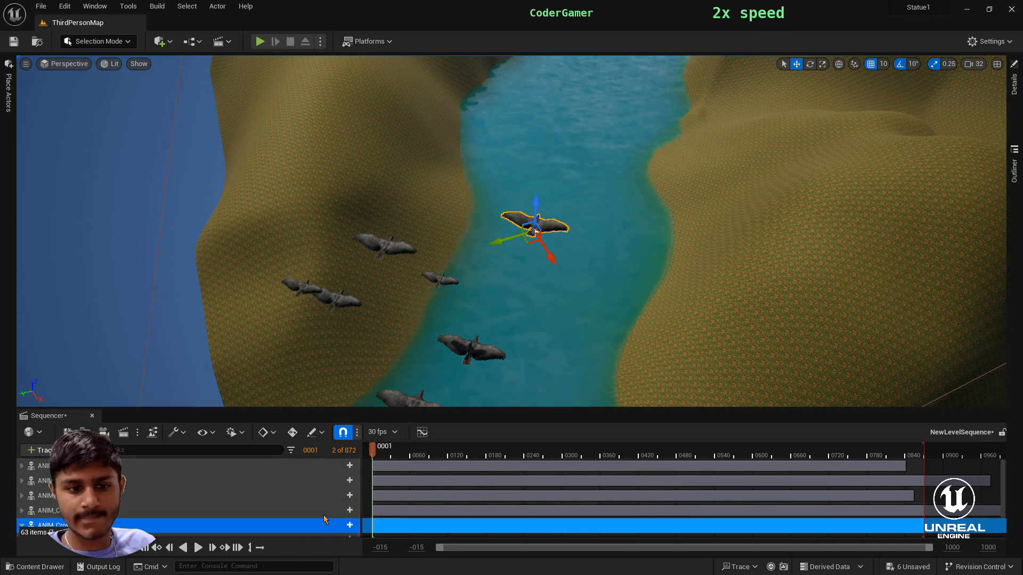
scroll(335, 522, "down", 2)
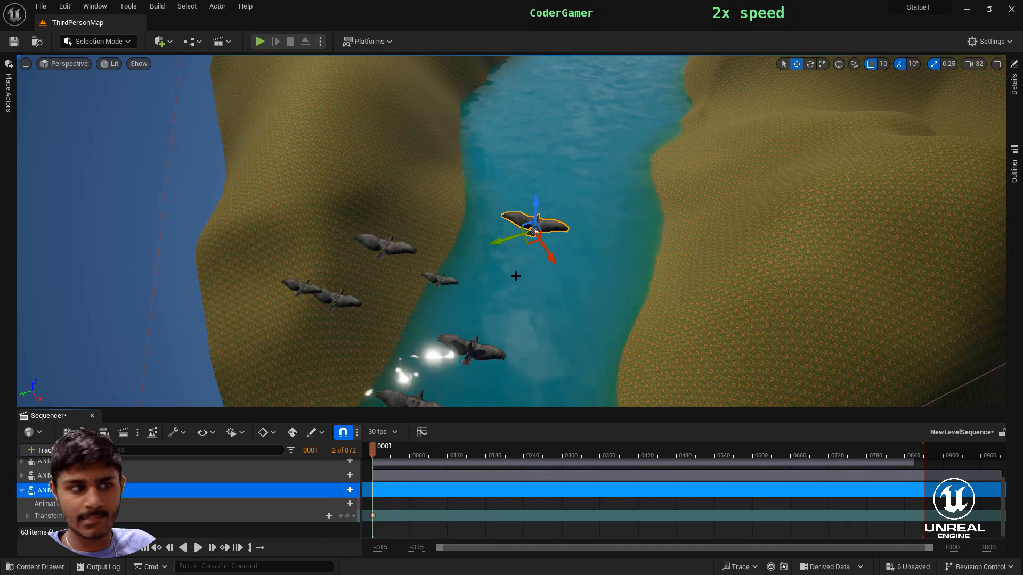
mouse_move(535, 331)
right_mouse_down()
mouse_move(533, 292)
mouse_move(534, 311)
right_mouse_up()
right_click_drag(360, 88, 341, 27)
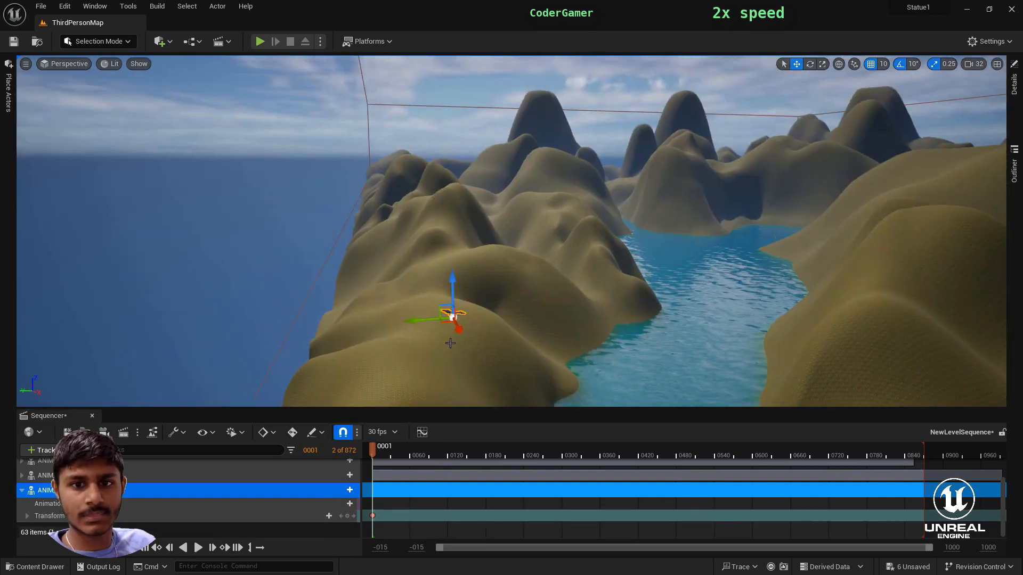
left_click_drag(502, 211, 685, 210)
right_click_drag(684, 210, 624, 205)
left_click_drag(607, 204, 612, 373)
right_click_drag(615, 288, 613, 342)
- At frame 0600, move ANIM_Crow_Fly5 down the river beside the other crows and key its transform
left_click_drag(372, 450, 451, 464)
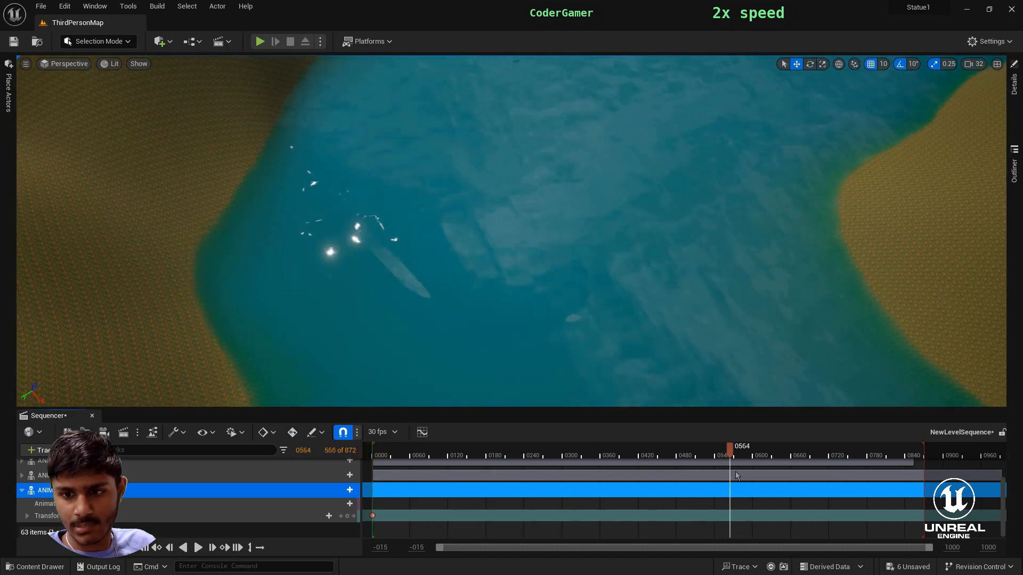
left_click_drag(737, 476, 753, 468)
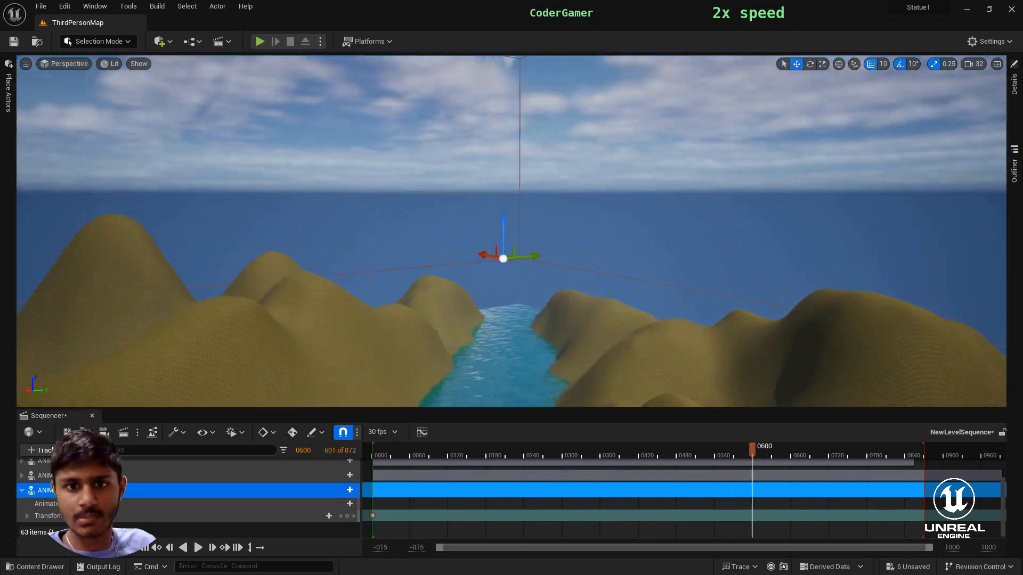
right_click_drag(554, 238, 548, 298)
left_click_drag(66, 316, 22, 326)
right_click_drag(947, 222, 799, 234)
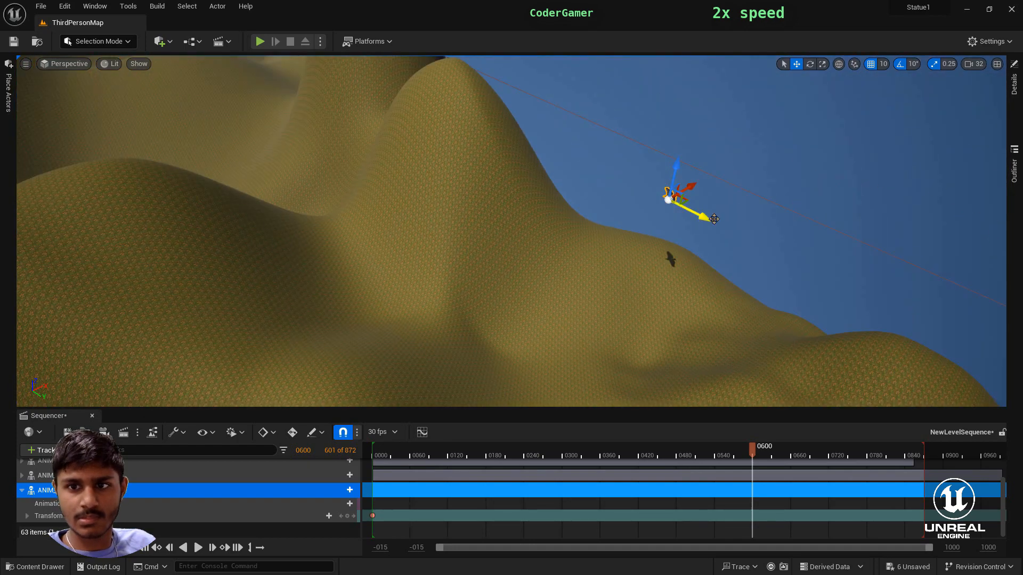
right_click_drag(555, 293, 763, 224)
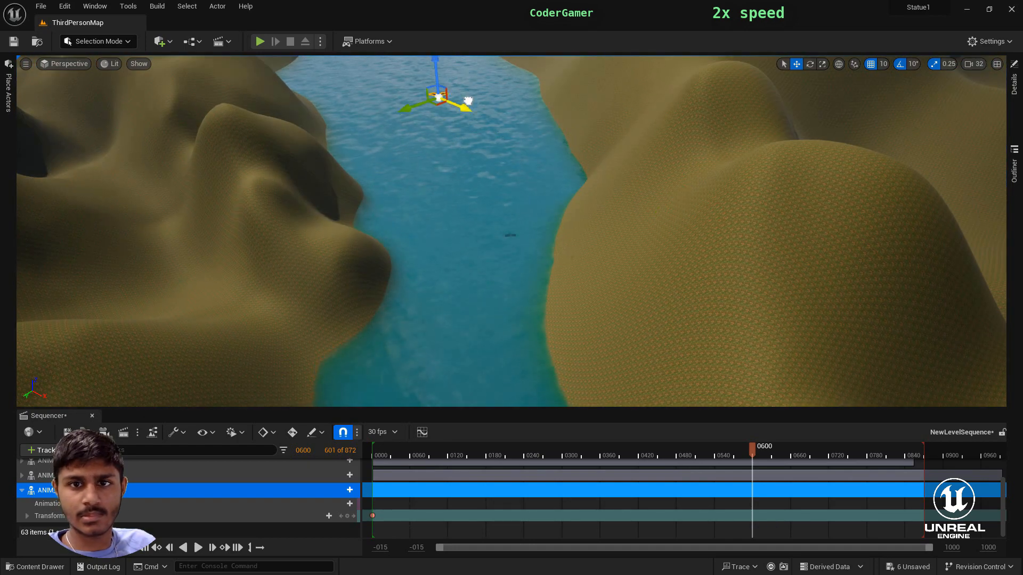
right_click_drag(468, 101, 456, 69)
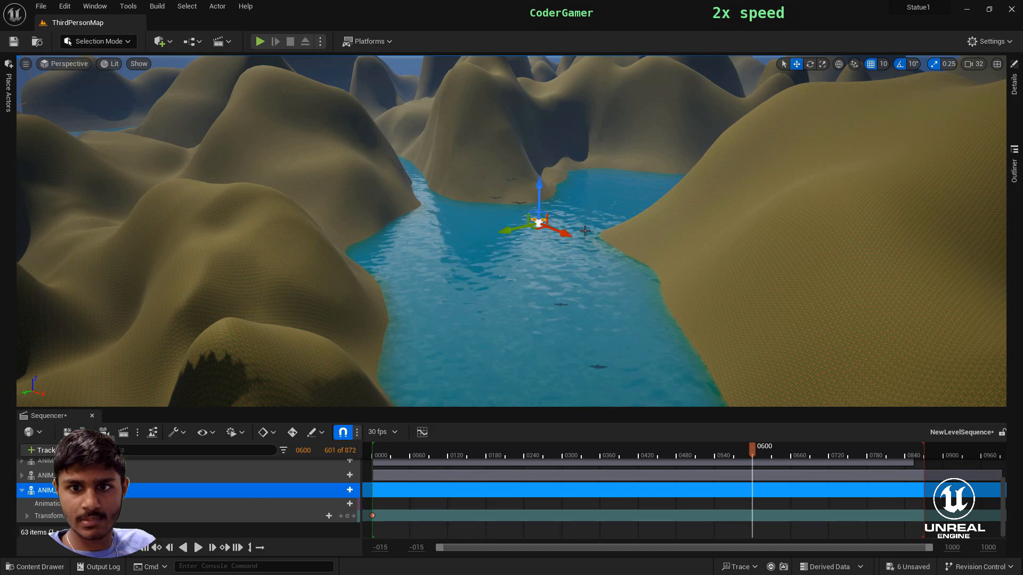
right_click_drag(531, 295, 533, 368)
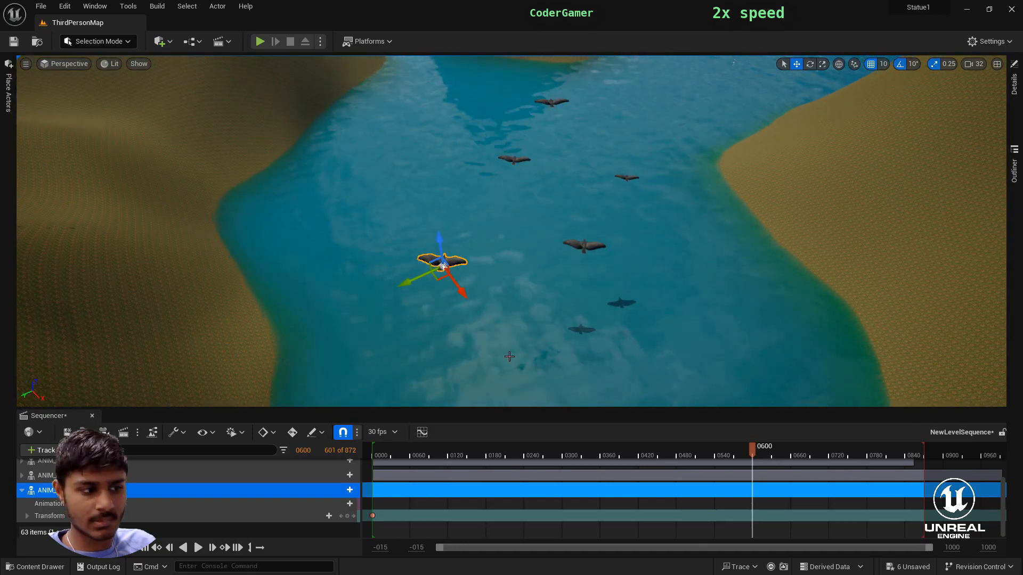
left_click(347, 517)
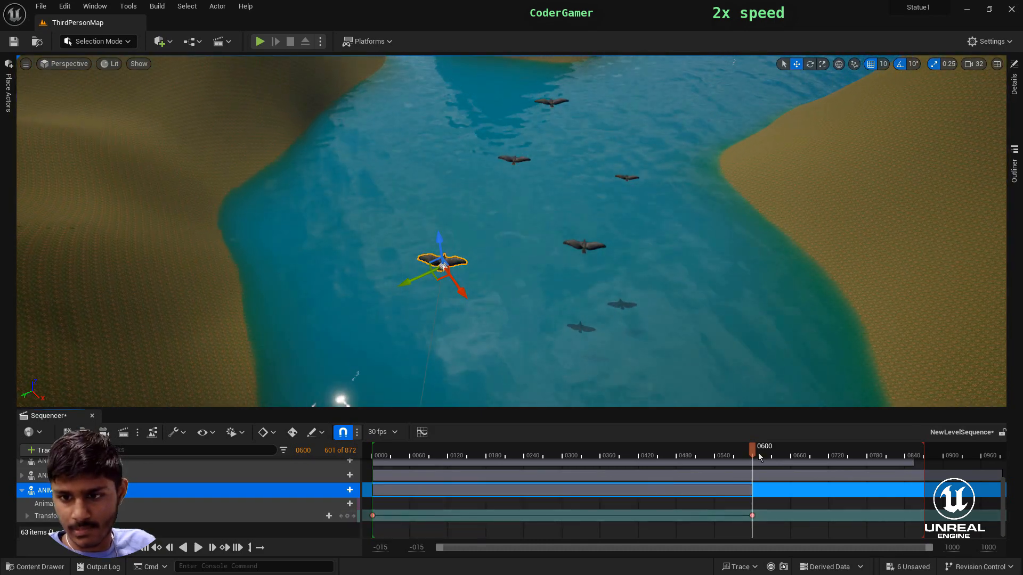
- At frame 0719, move ANIM_Crow_Fly5 to the mouth of the narrow channel, adjust its rotation and key its transform
left_click_drag(824, 469, 830, 470)
right_click_drag(469, 309, 514, 375)
left_click_drag(499, 396, 411, 169)
left_click_drag(343, 171, 492, 128)
left_click(810, 64)
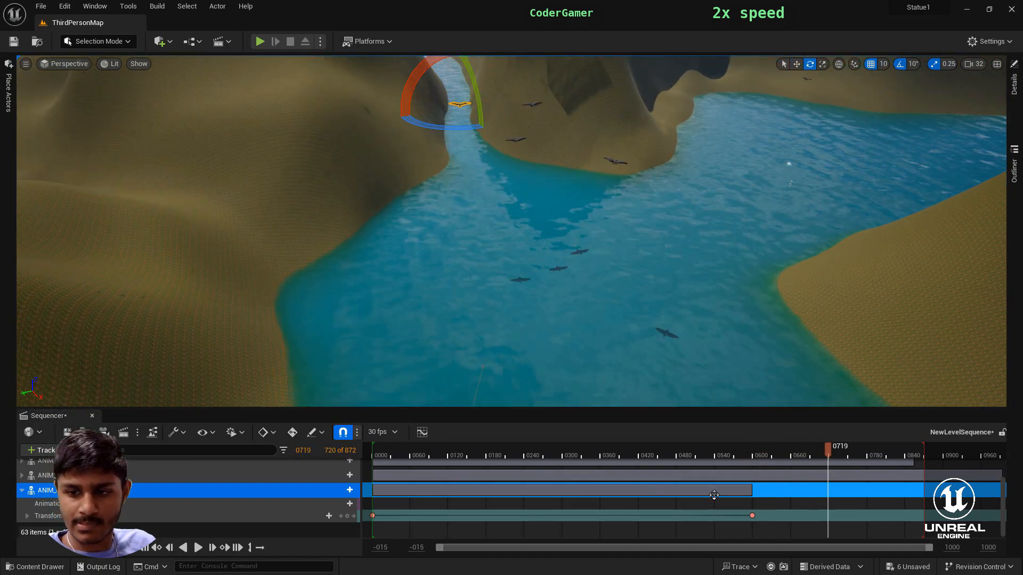
left_click(348, 515)
- At frame 0783, move ANIM_Crow_Fly5 into the narrow channel ahead of the other crows and key its transform
right_click_drag(469, 320, 469, 346)
left_click(796, 64)
left_click_drag(827, 452, 870, 469)
left_click(870, 467)
key("ctrl+z")
left_click_drag(448, 380, 438, 144)
right_click_drag(605, 288, 606, 223)
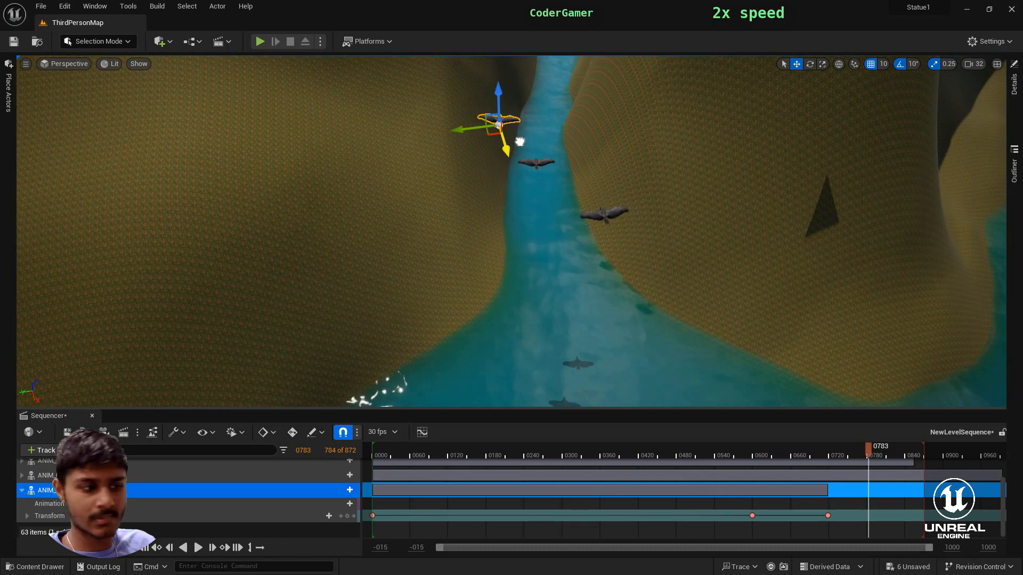
left_click_drag(463, 130, 491, 126)
left_click(347, 516)
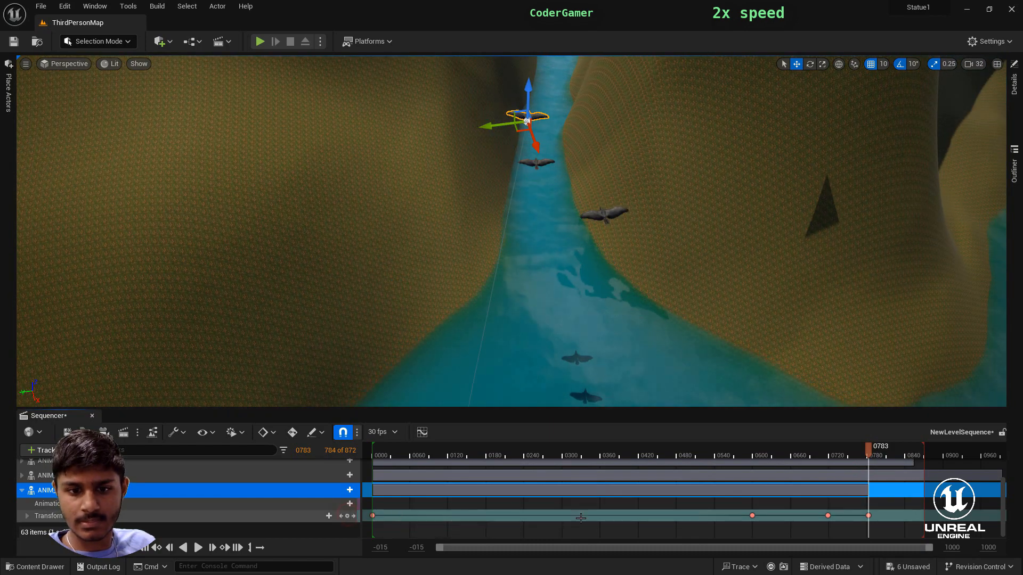
- At frame 0855, move ANIM_Crow_Fly5 farther through the narrow channel ahead of the other crows and key its transform
left_click_drag(904, 468, 915, 469)
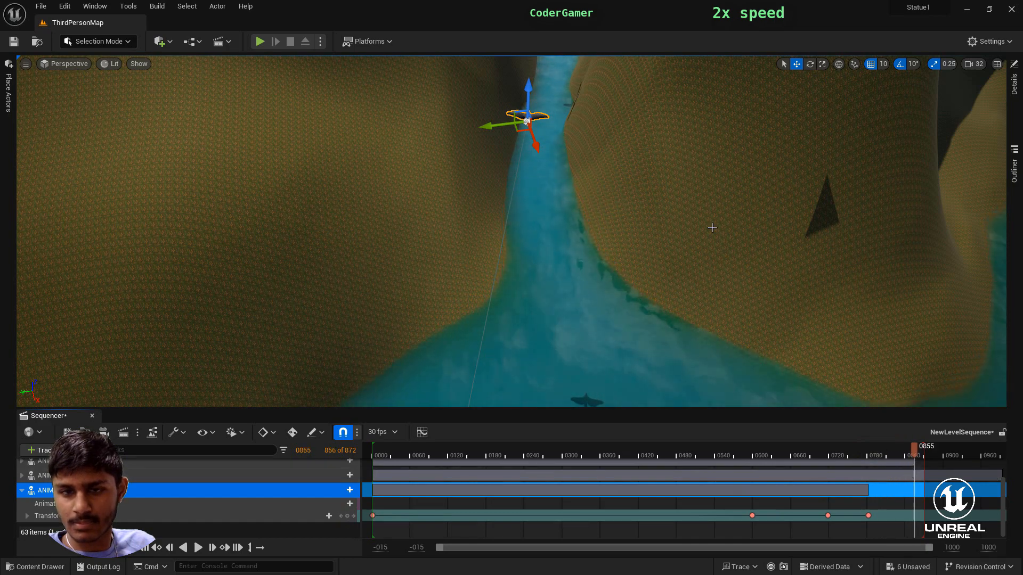
right_click_drag(713, 228, 700, 159)
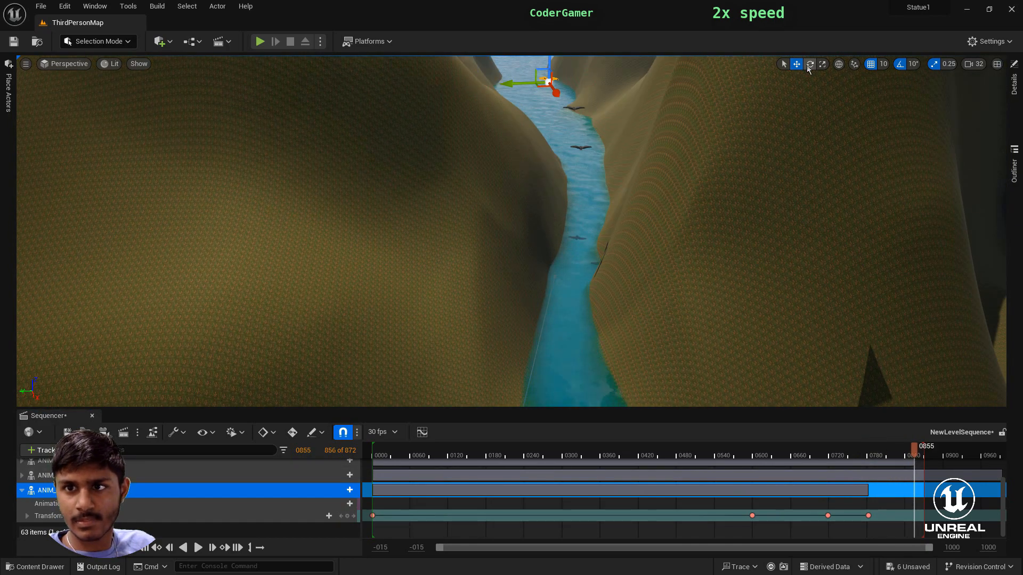
left_click(348, 516)
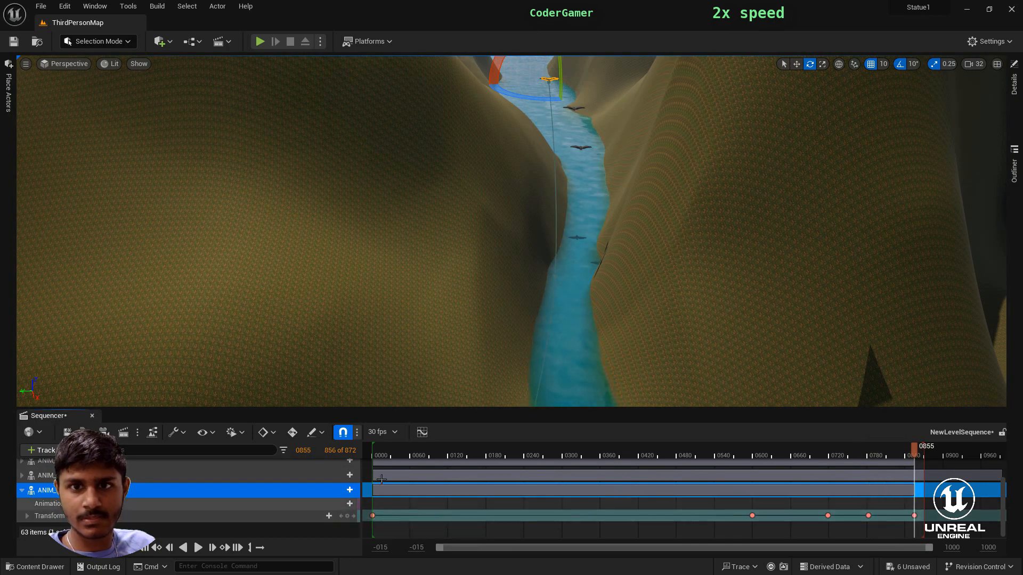
- Return to frame 0001 and add the next crow actor to the sequence with a starting transform key
right_click_drag(591, 320, 565, 355)
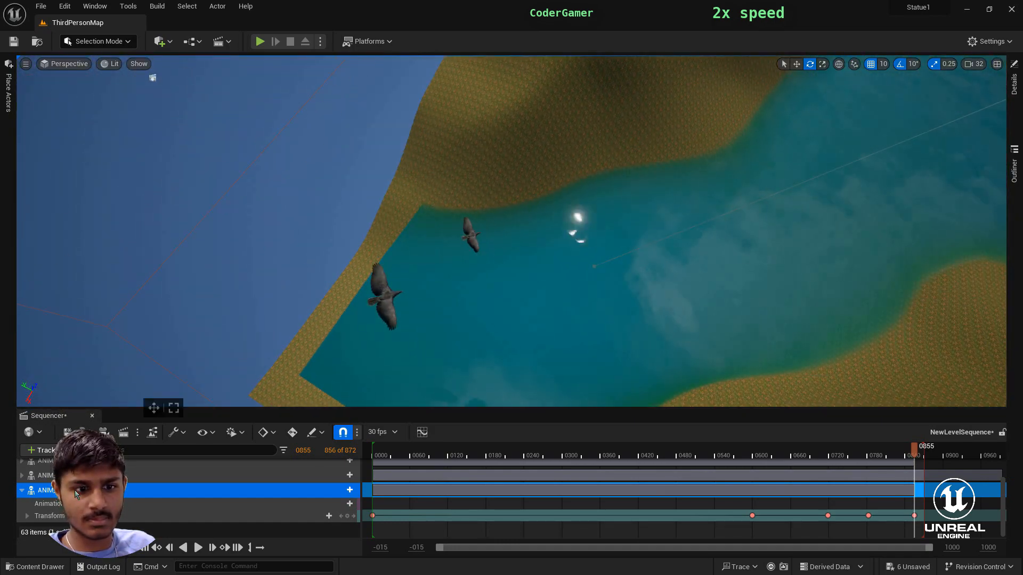
left_click(21, 490)
left_click_drag(914, 454, 373, 517)
right_click_drag(458, 330, 649, 354)
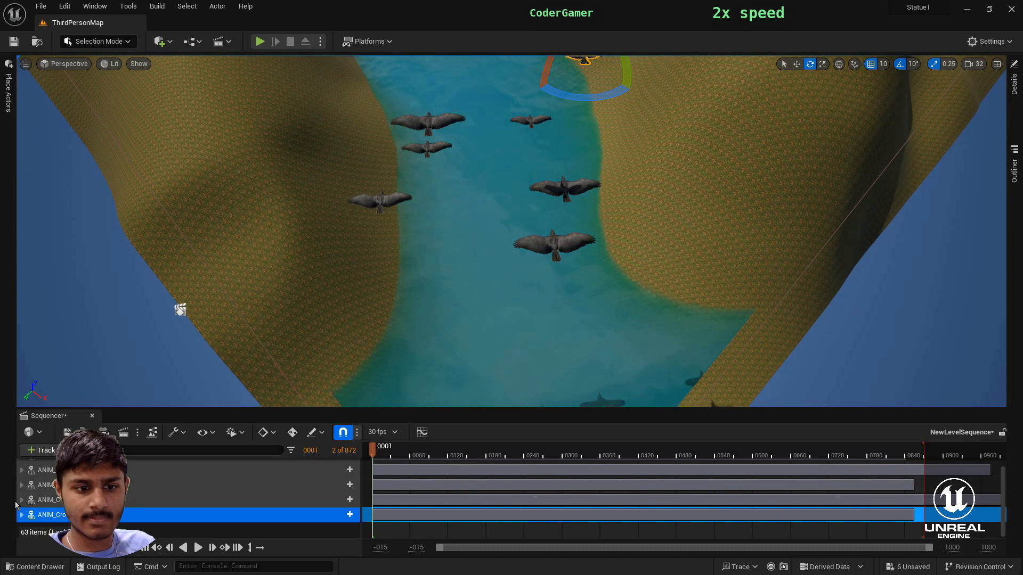
left_click(34, 451)
mouse_move(134, 274)
left_click(251, 326)
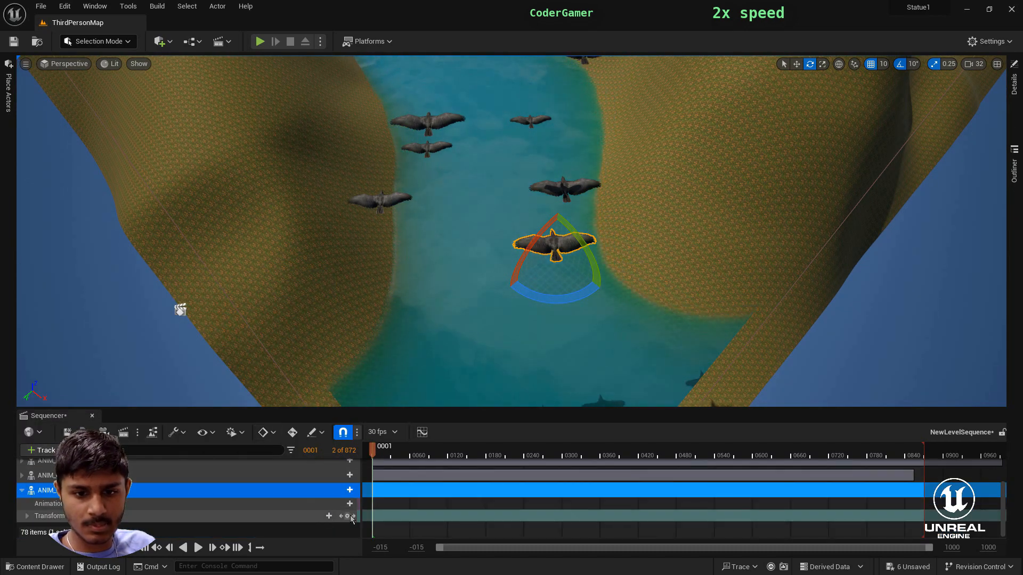
- At frame 0600, move the newly added crow down the river just ahead of the other crows and key its transform
left_click_drag(372, 453, 431, 457)
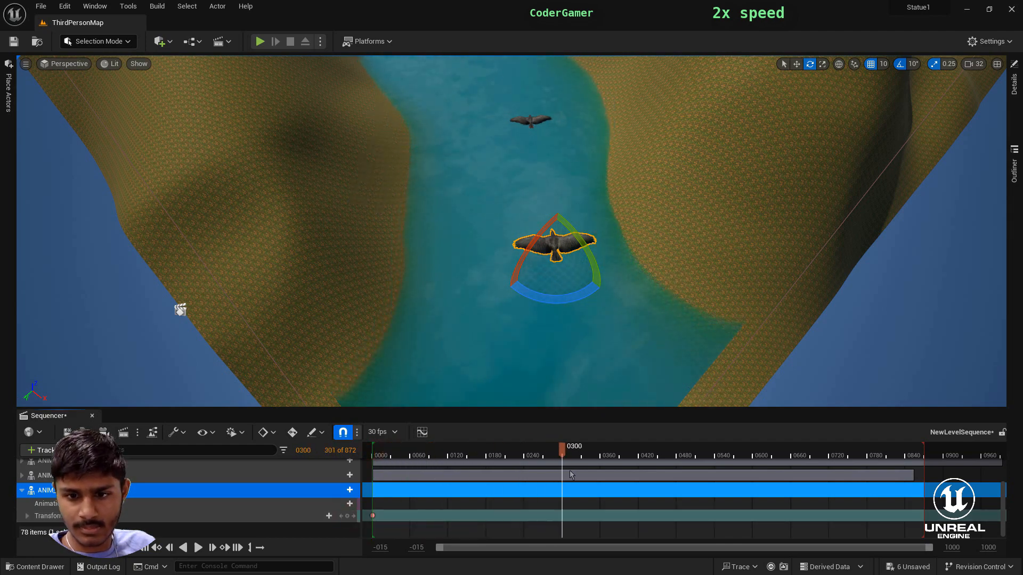
left_click_drag(747, 473, 756, 473)
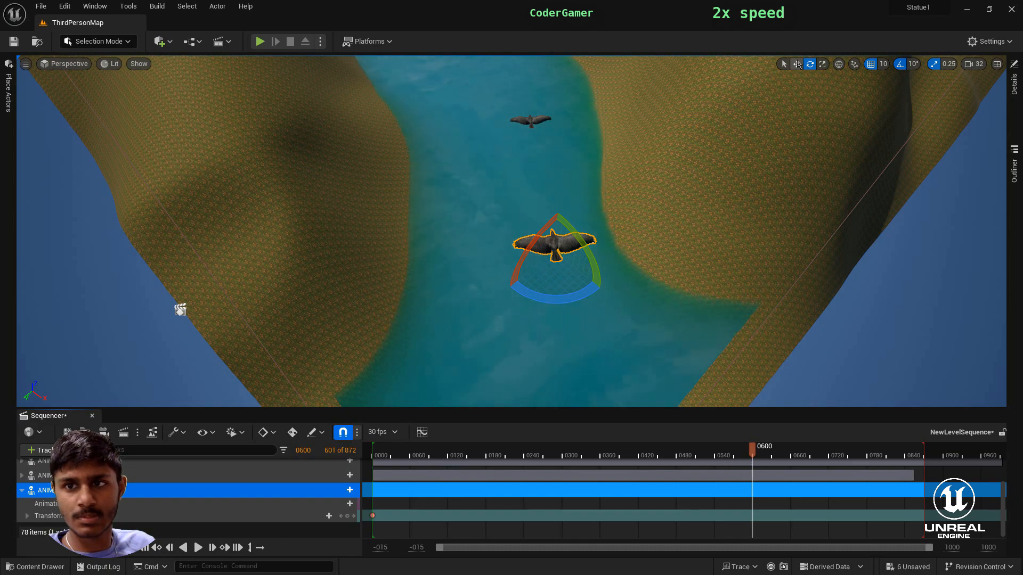
left_click(798, 64)
right_click_drag(728, 338, 647, 256)
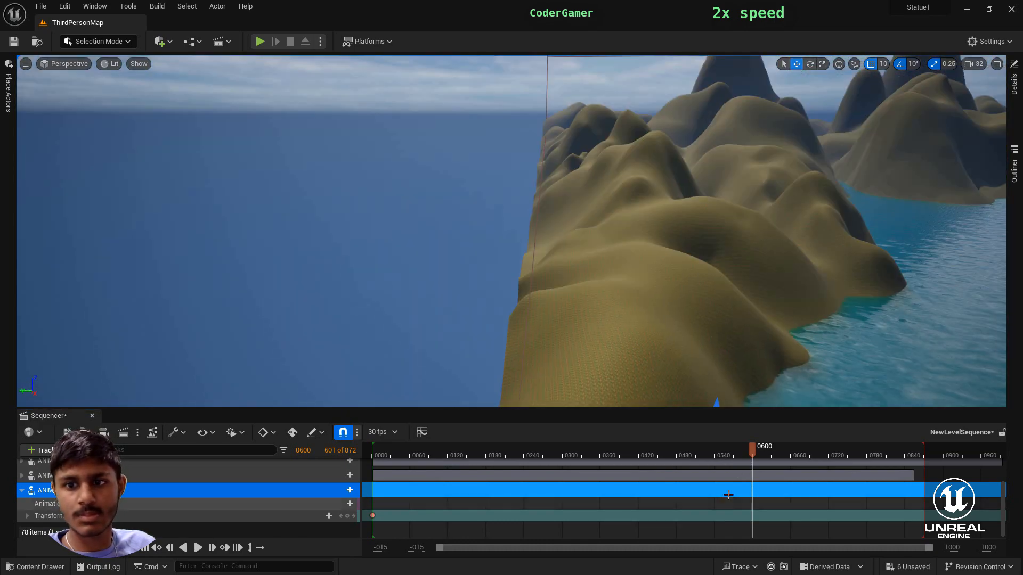
right_click_drag(660, 319, 666, 349)
left_click_drag(661, 317, 478, 212)
right_click_drag(477, 212, 473, 178)
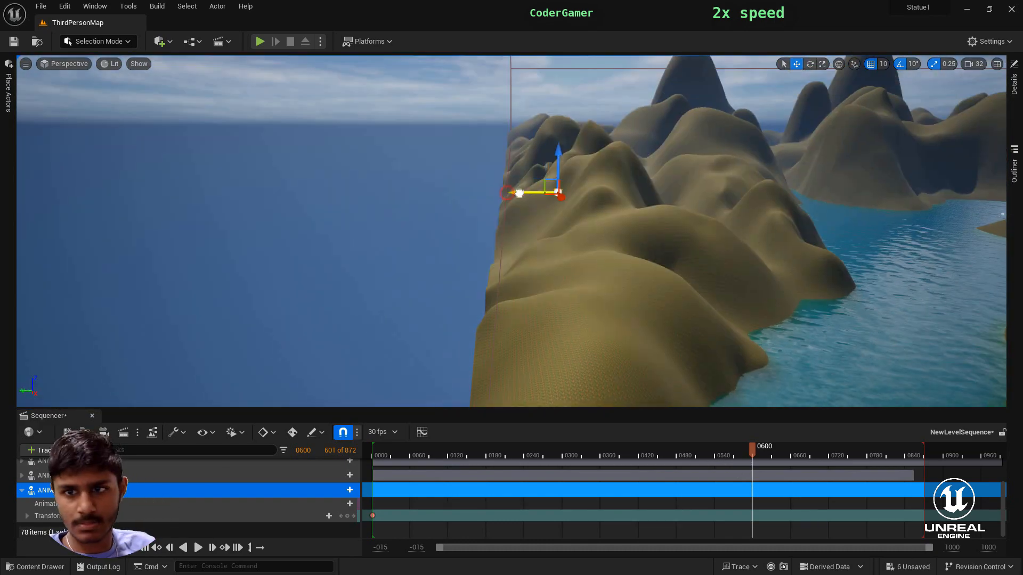
left_click_drag(520, 194, 873, 193)
right_click_drag(874, 193, 935, 216)
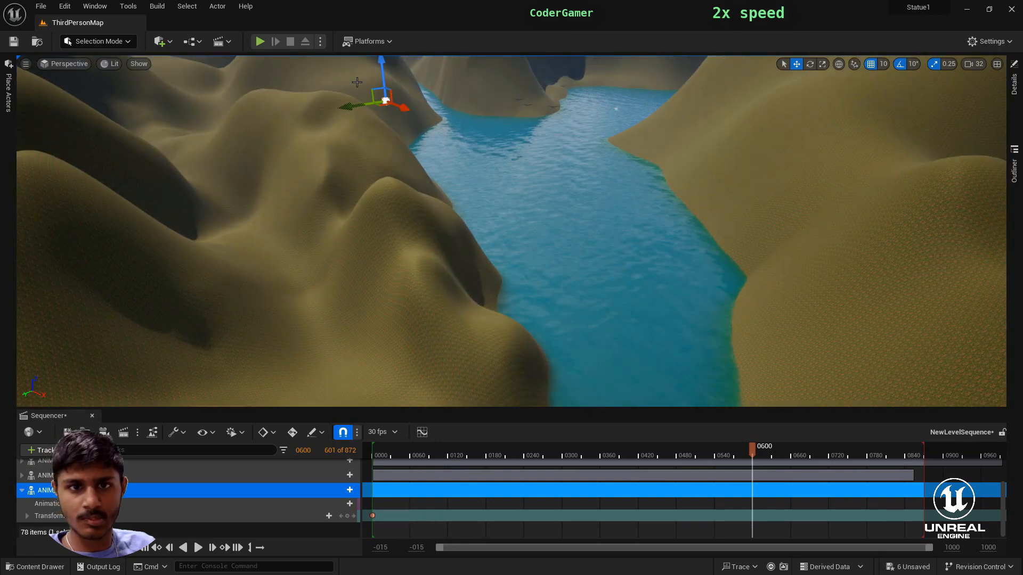
right_click_drag(521, 98, 568, 247)
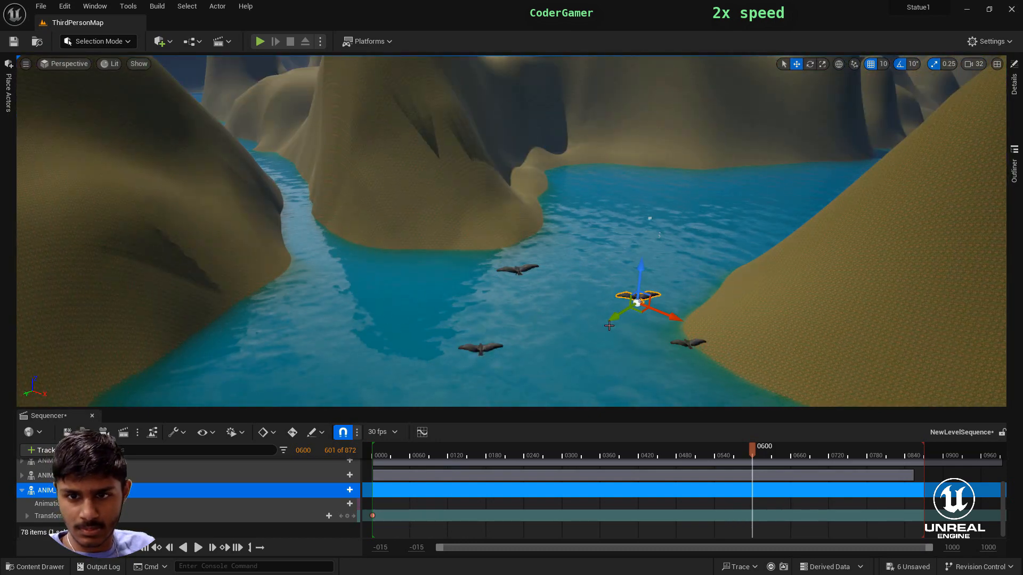
left_click_drag(553, 326, 556, 213)
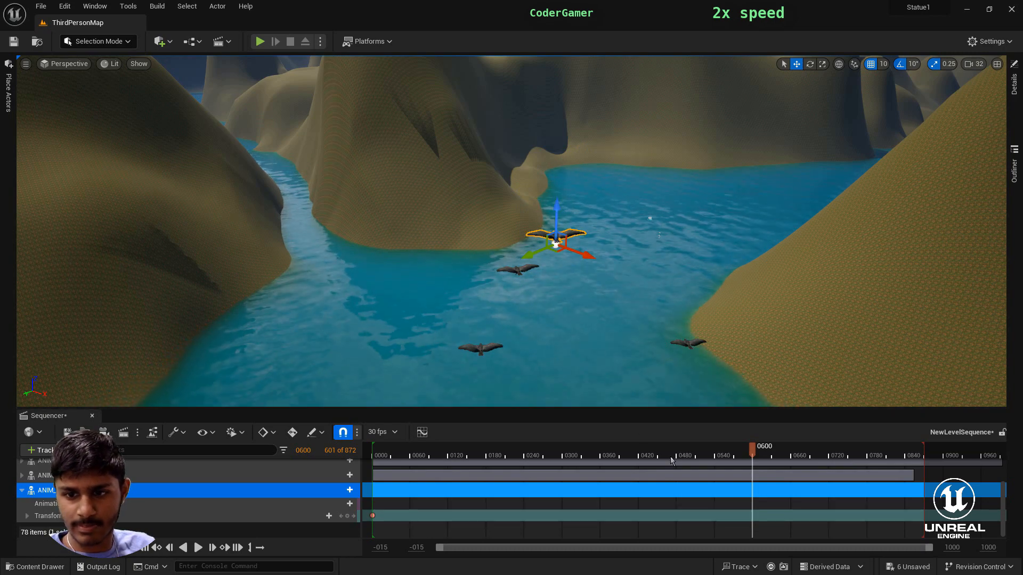
left_click(347, 517)
- At frame 0720, move the new crow into the wide branch of the river, away from the main flock, and key its transform
right_click_drag(551, 387, 586, 387)
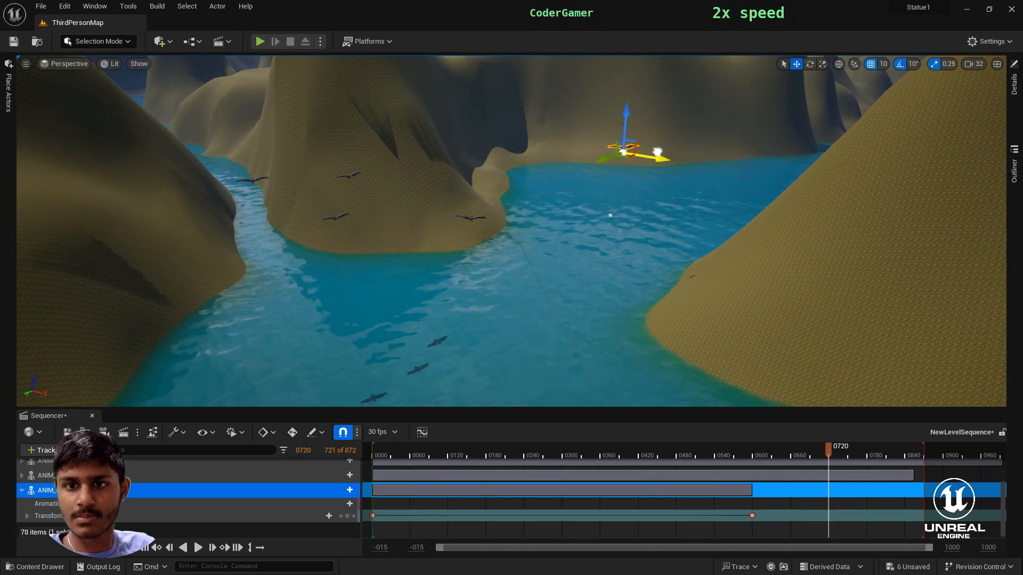
left_click_drag(677, 163, 672, 165)
right_click_drag(673, 165, 685, 240)
left_click_drag(601, 389, 601, 390)
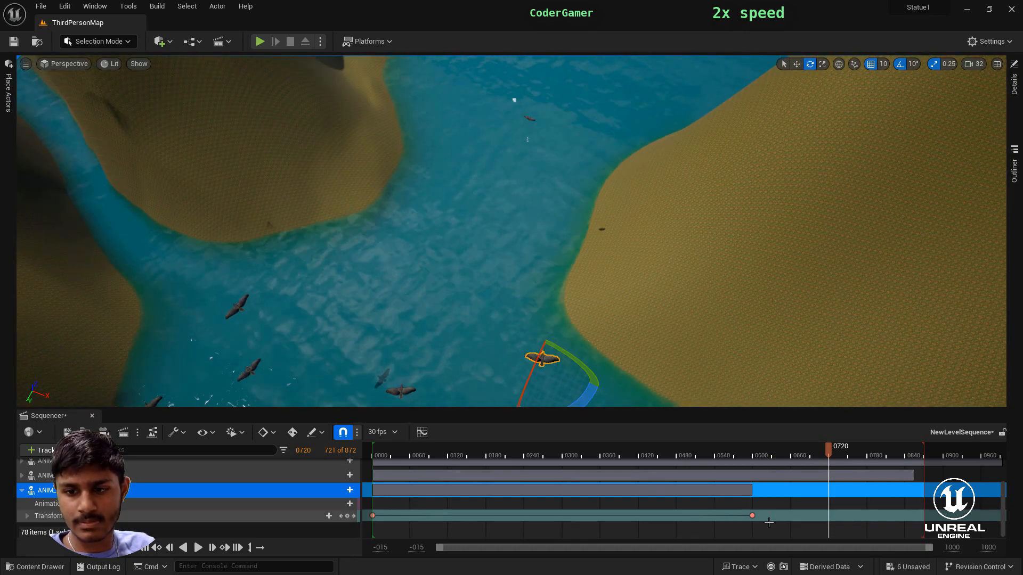
left_click(344, 517)
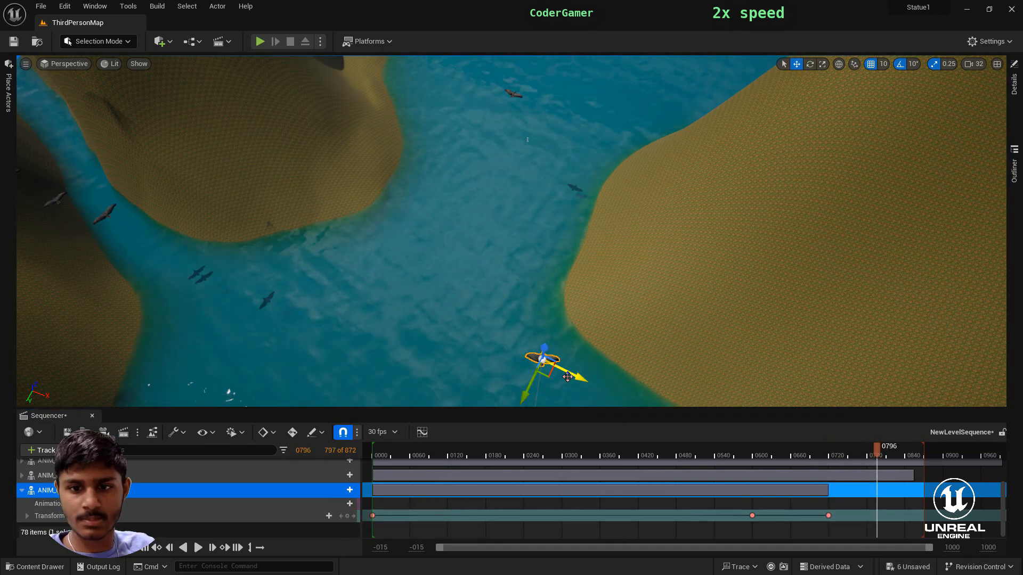
- At frame 0796, move the same crow farther along the wide branch over the open water and key its transform
left_click_drag(579, 377, 435, 128)
right_click_drag(543, 295, 539, 256)
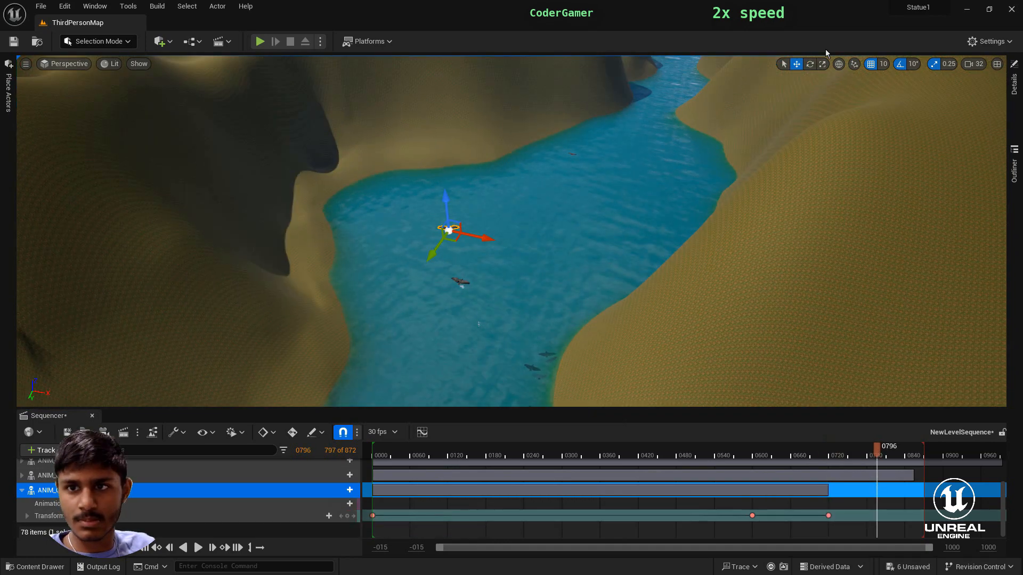
left_click_drag(494, 251, 504, 248)
key("w")
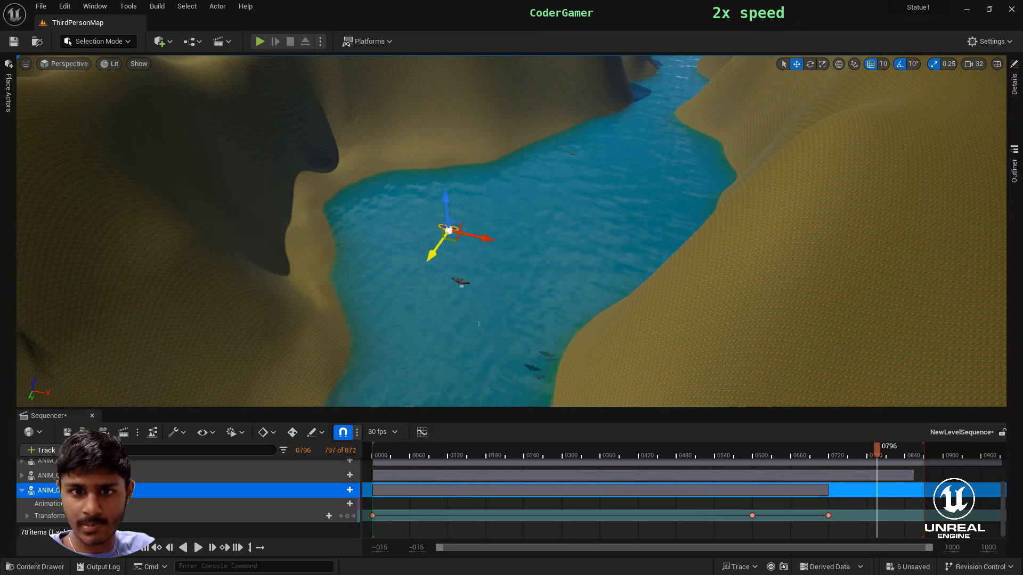
left_click_drag(433, 256, 452, 225)
left_click_drag(507, 208, 515, 212)
left_click(347, 515)
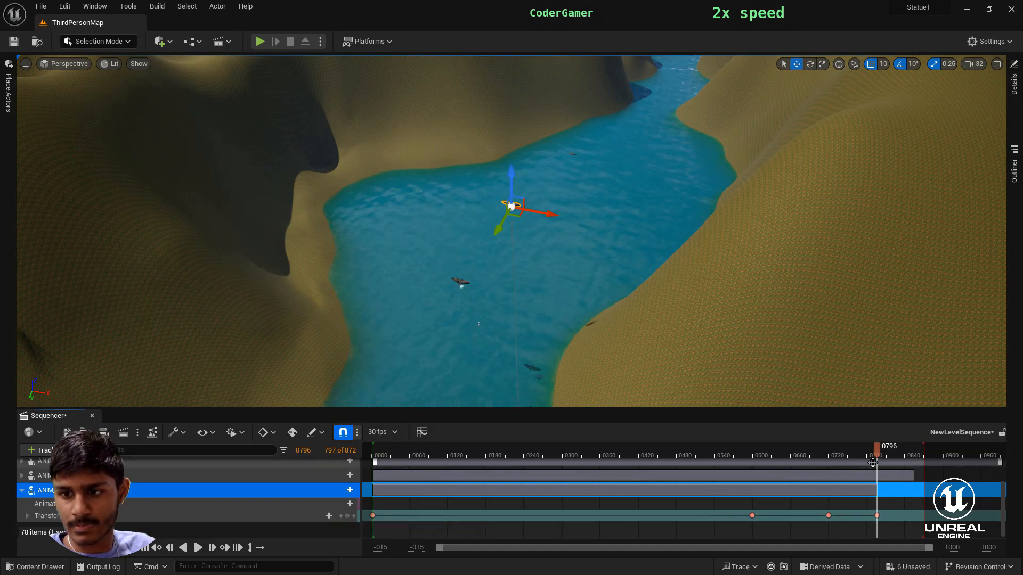
- At frame 0990, move the crow to the far stretch of the wide branch between the hills and key its transform
left_click_drag(876, 449, 1002, 472)
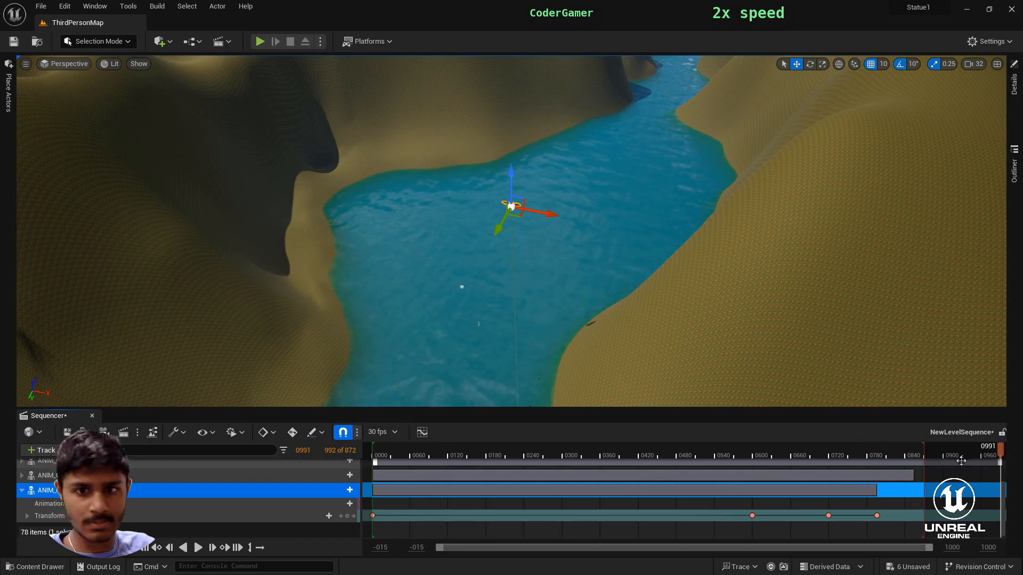
right_click_drag(739, 358, 711, 351)
key("w")
left_click_drag(685, 400, 654, 83)
right_click_drag(634, 292, 634, 229)
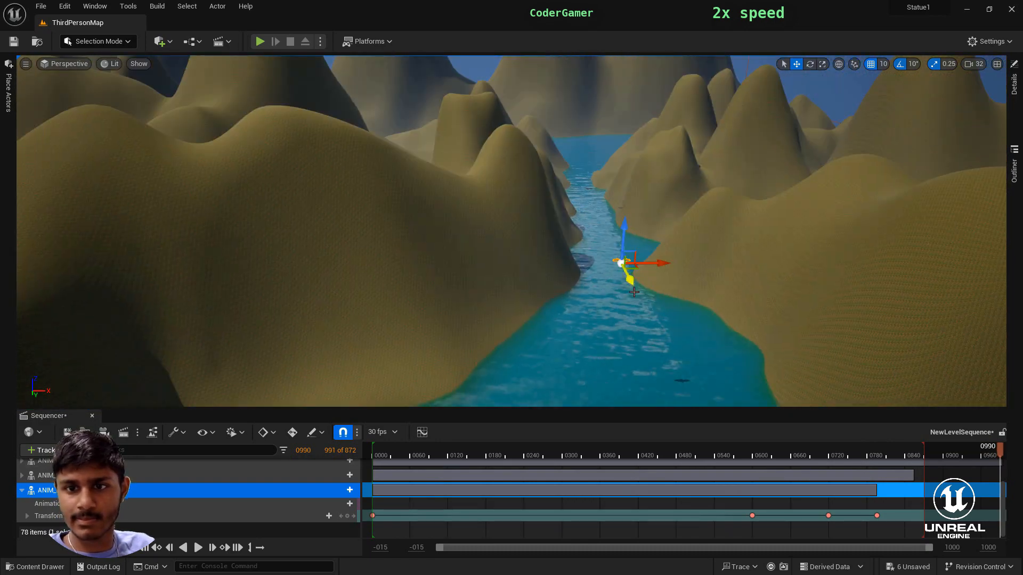
left_click(348, 516)
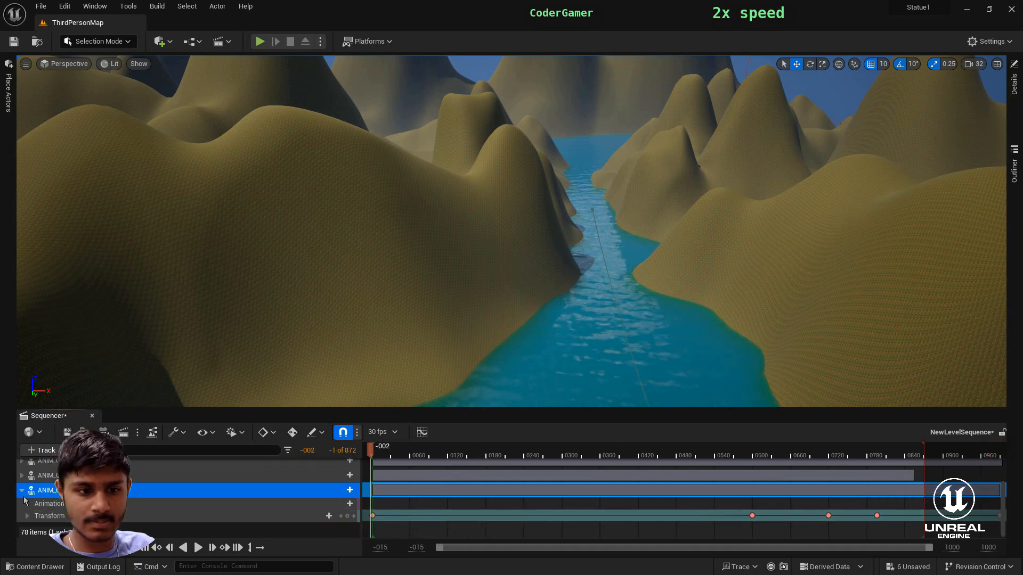
- Return to frame 0001 and add the ANIM_Crow_Fly7 actor to the sequence with a starting transform key
left_click(22, 490)
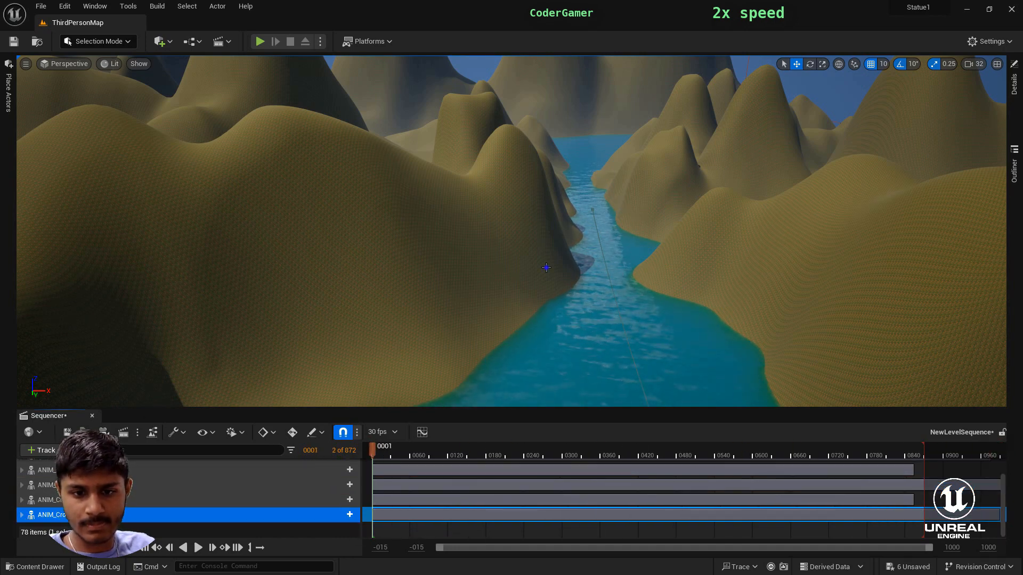
right_click_drag(546, 267, 160, 408)
key("w")
left_click(42, 450)
mouse_move(83, 280)
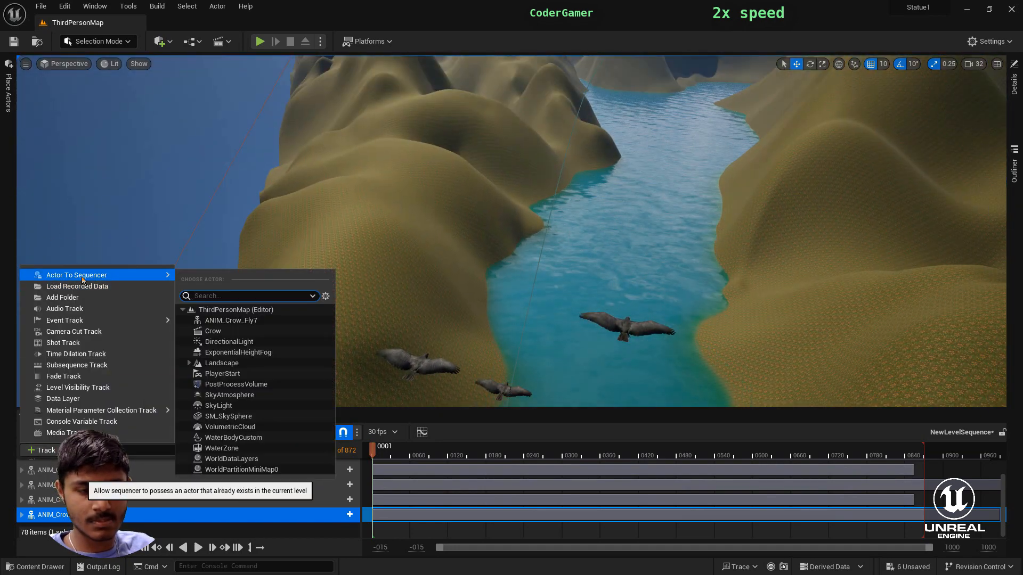
left_click(230, 321)
scroll(235, 512, "down", 2)
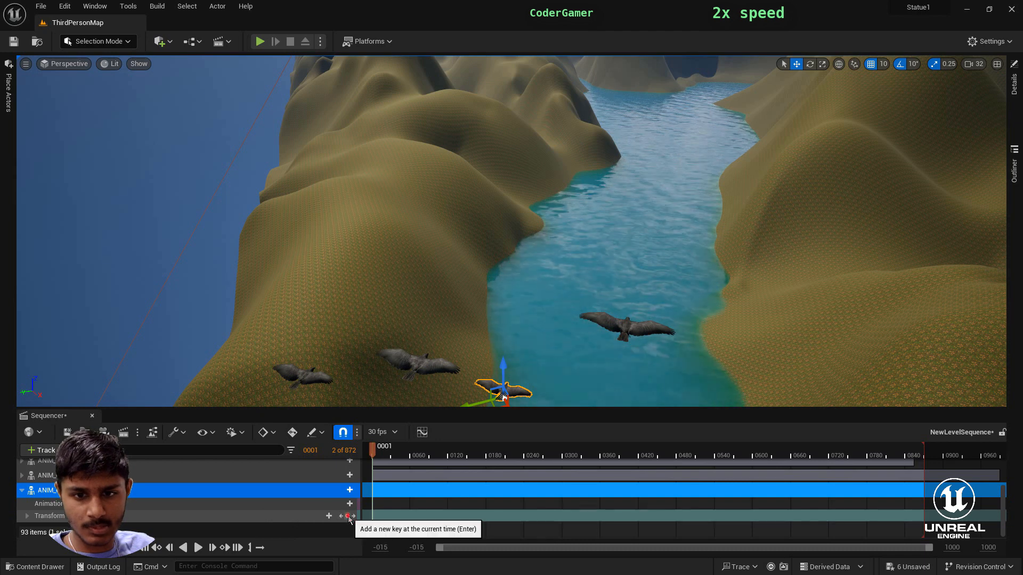
left_click(347, 516)
- At frame 0600, move ANIM_Crow_Fly7 down the river until it is over the water beside the other crows
left_click_drag(375, 452, 538, 454)
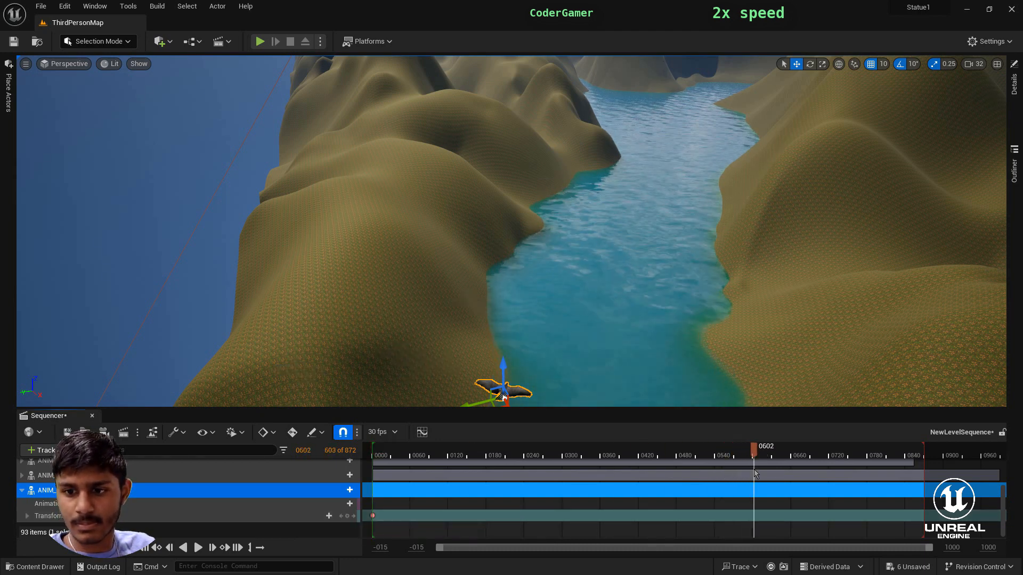
right_click_drag(456, 320, 473, 365)
right_click_drag(585, 391, 565, 356)
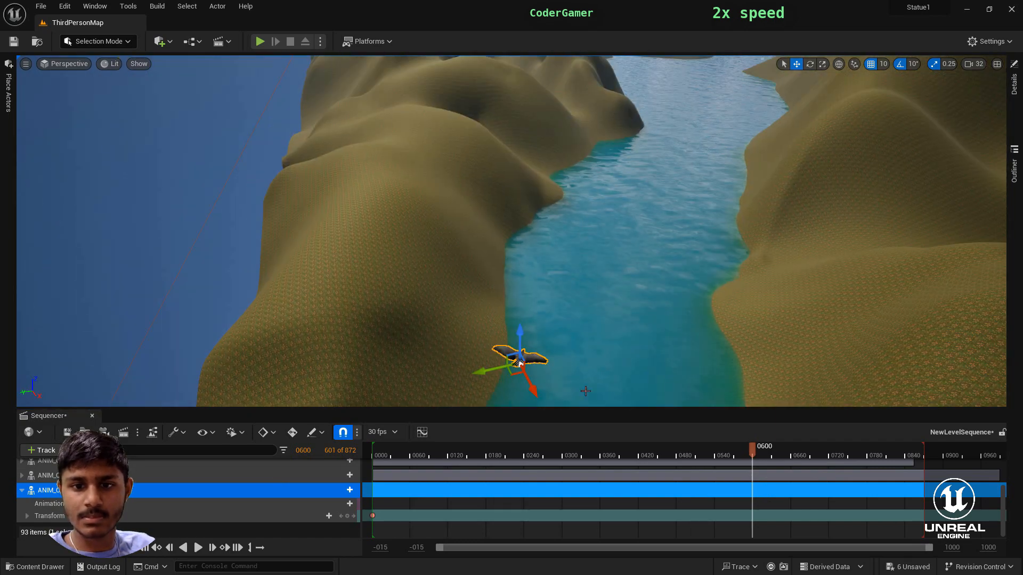
left_click_drag(365, 89, 367, 84)
right_click_drag(366, 84, 349, 48)
left_click_drag(449, 245, 705, 189)
right_click_drag(705, 188, 752, 237)
left_click_drag(685, 149, 997, 216)
mouse_move(950, 216)
right_mouse_down()
mouse_move(925, 224)
mouse_move(938, 224)
right_mouse_up()
left_click_drag(835, 175, 537, 227)
left_click_drag(619, 226, 628, 384)
right_click_drag(628, 384, 629, 405)
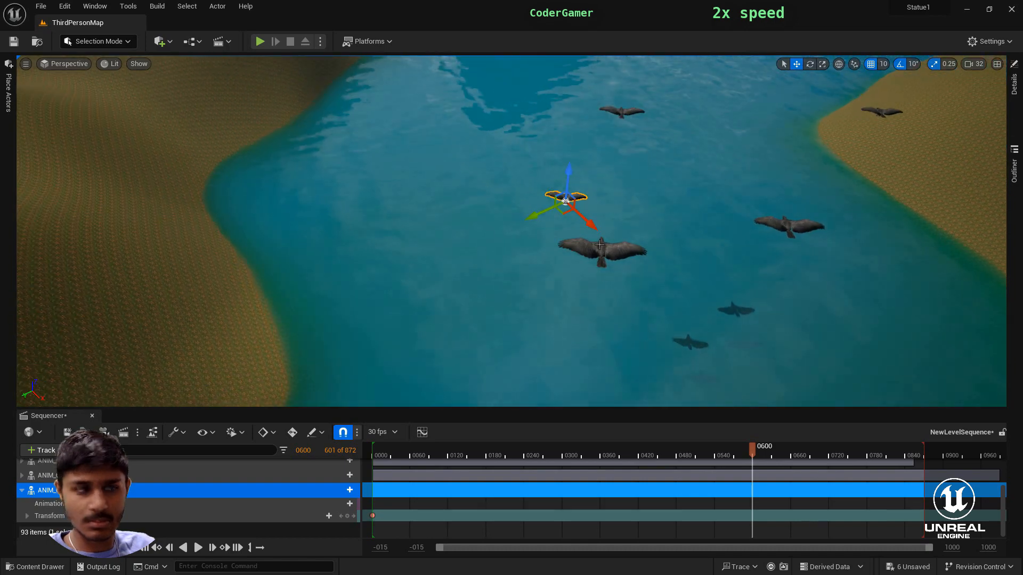
- Shift ANIM_Crow_Fly7 slightly ahead of the nearby crows and key its transform at frame 0600
left_click_drag(591, 231, 434, 149)
key("e")
key("w")
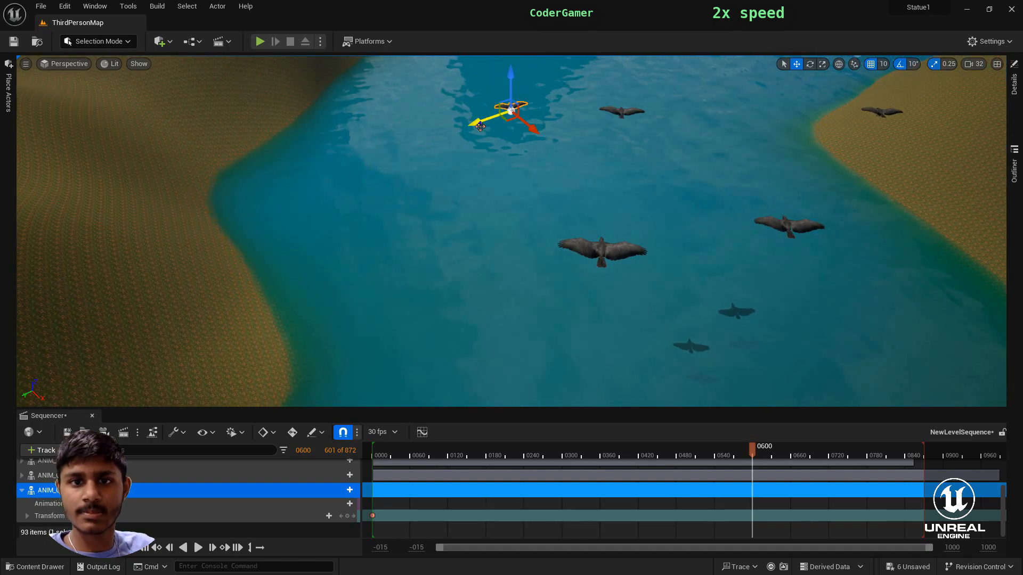
left_click_drag(489, 128, 534, 117)
key("s")
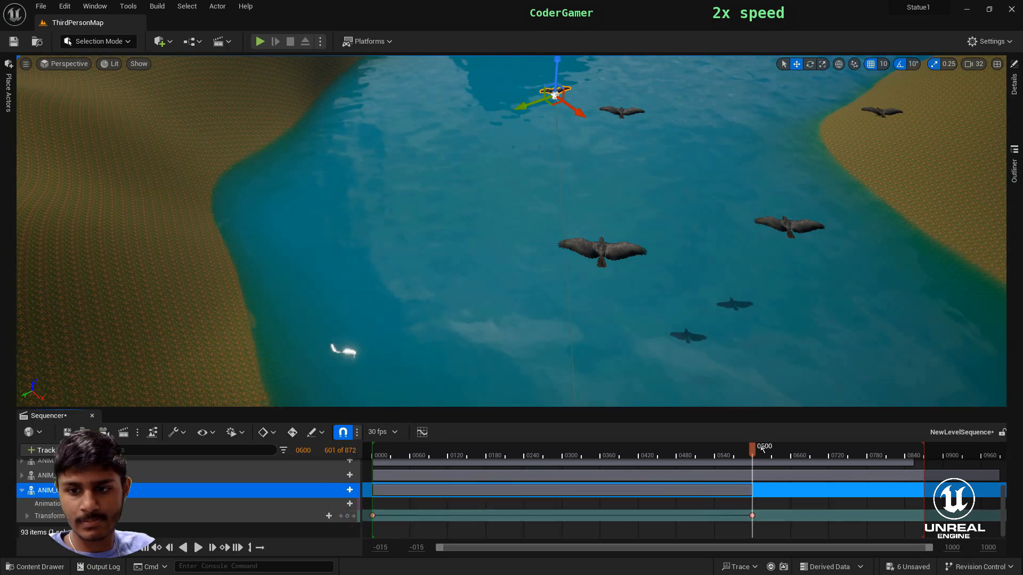
- At frame 0720, move ANIM_Crow_Fly7 behind the crows nearing the narrow channel, adjust its rotation and key its transform
left_click_drag(752, 451, 829, 473)
right_click_drag(640, 299, 621, 213)
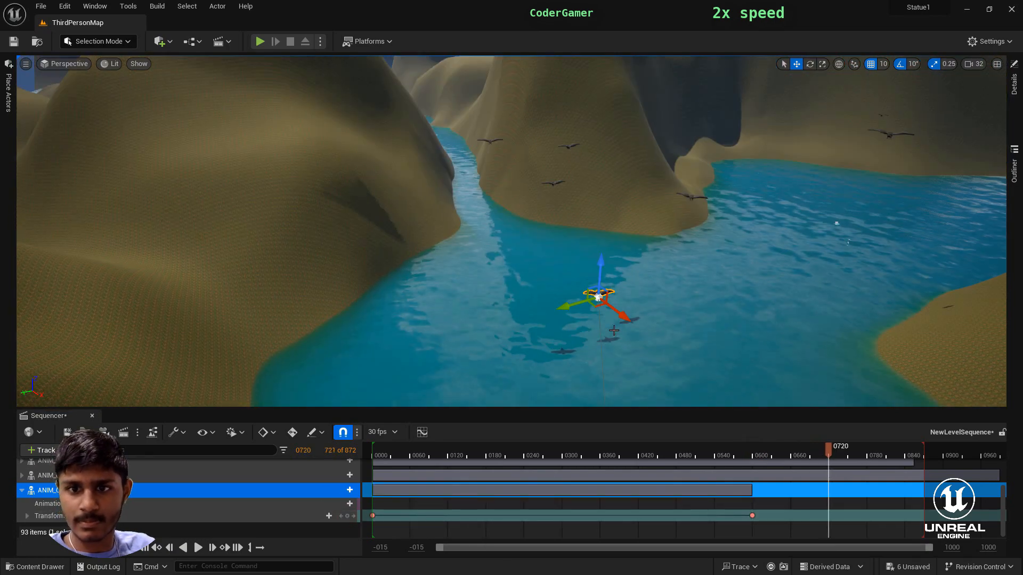
left_click_drag(618, 308, 553, 220)
key("e")
right_click_drag(553, 220, 541, 277)
right_click_drag(489, 305, 491, 304)
key("s")
left_click(796, 64)
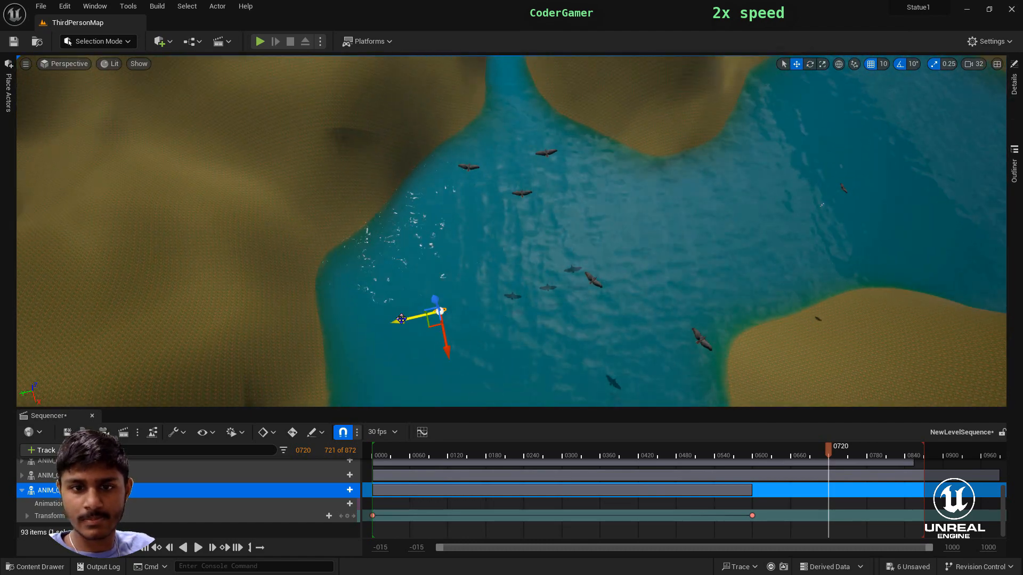
left_click_drag(423, 319, 533, 251)
left_click(347, 516)
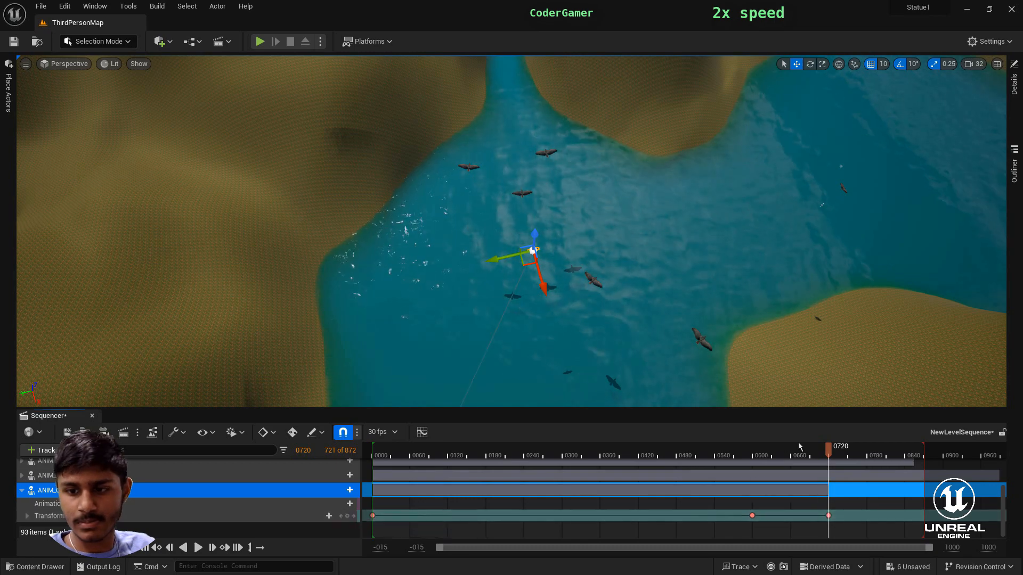
- At frame 0857, move ANIM_Crow_Fly7 through the narrow channel near the other crows and key its transform
left_click_drag(829, 448, 916, 448)
right_click_drag(666, 320, 663, 288)
left_click_drag(528, 302, 483, 139)
right_click_drag(484, 140, 471, 64)
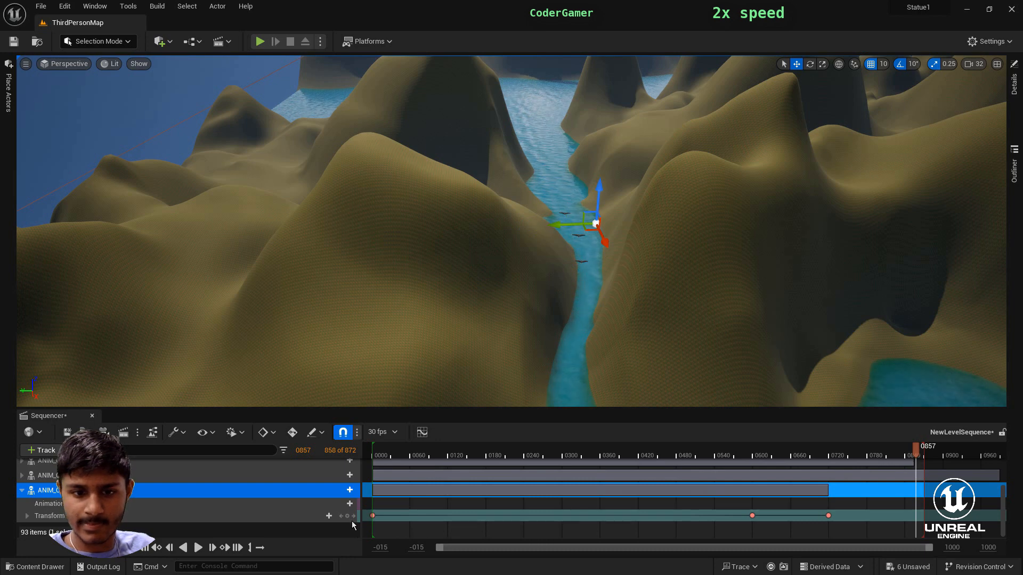
left_click(21, 490)
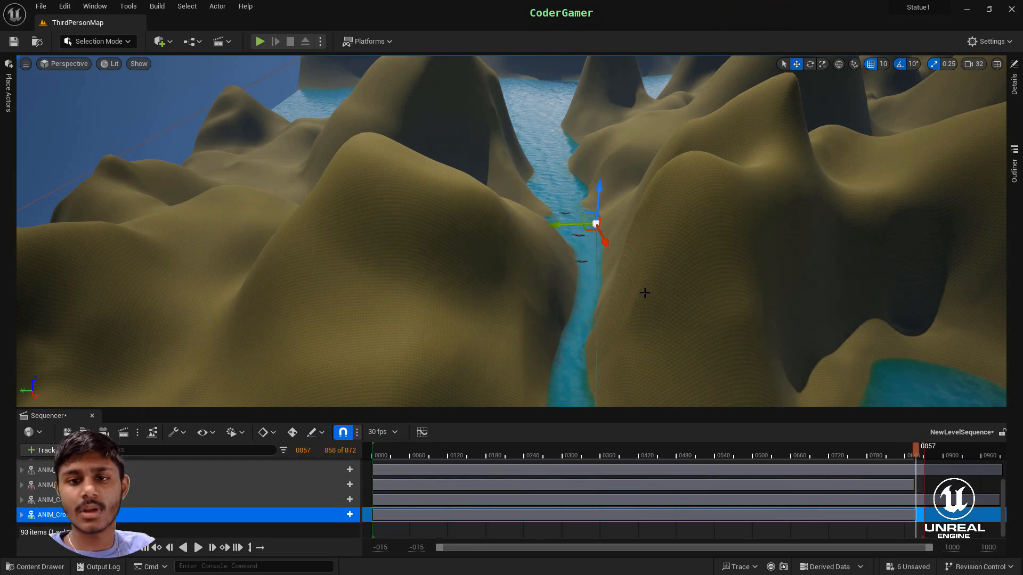
- Scrub the level sequence from near its start past frame 0432 to review how the crow flock flies along the river
right_click_drag(645, 293, 767, 319)
left_click_drag(916, 453, 377, 497)
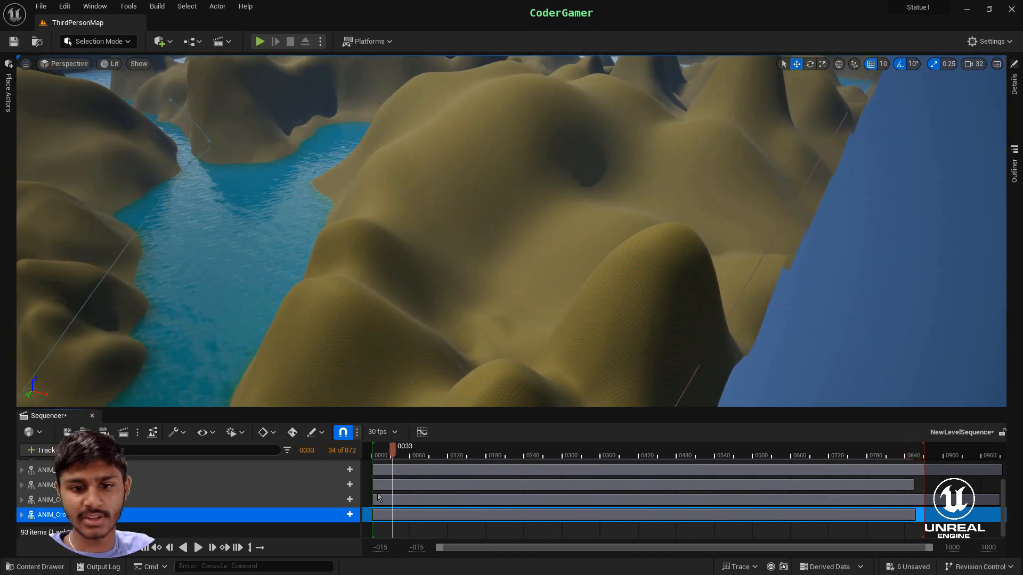
right_click_drag(520, 302, 302, 384)
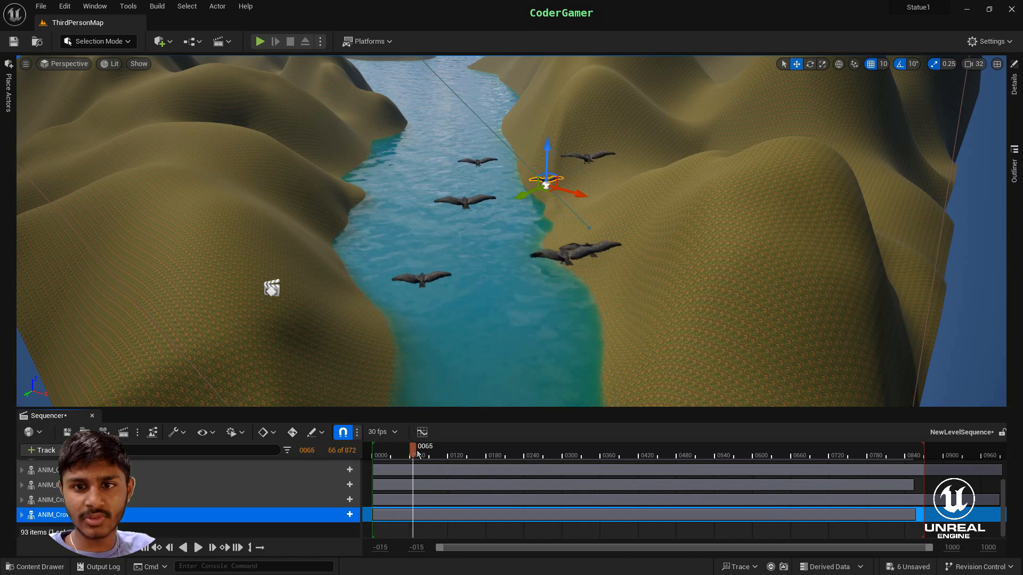
left_click_drag(437, 458, 495, 486)
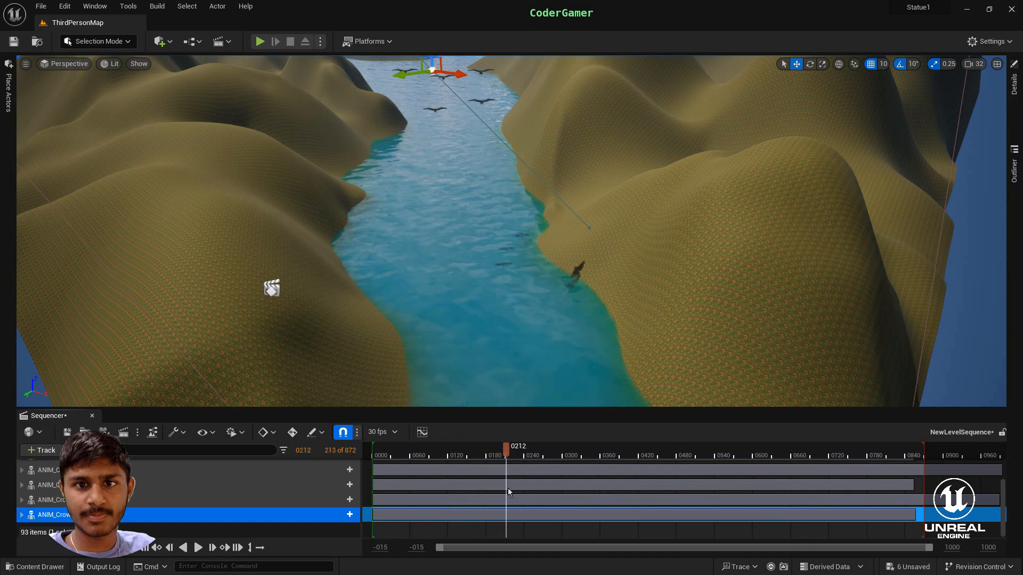
key("w")
mouse_move(533, 346)
right_mouse_down()
mouse_move(525, 271)
mouse_move(527, 340)
right_mouse_up()
left_click_drag(538, 447, 648, 474)
mouse_move(547, 371)
right_mouse_down()
mouse_move(547, 319)
mouse_move(548, 372)
right_mouse_up()
key("w")
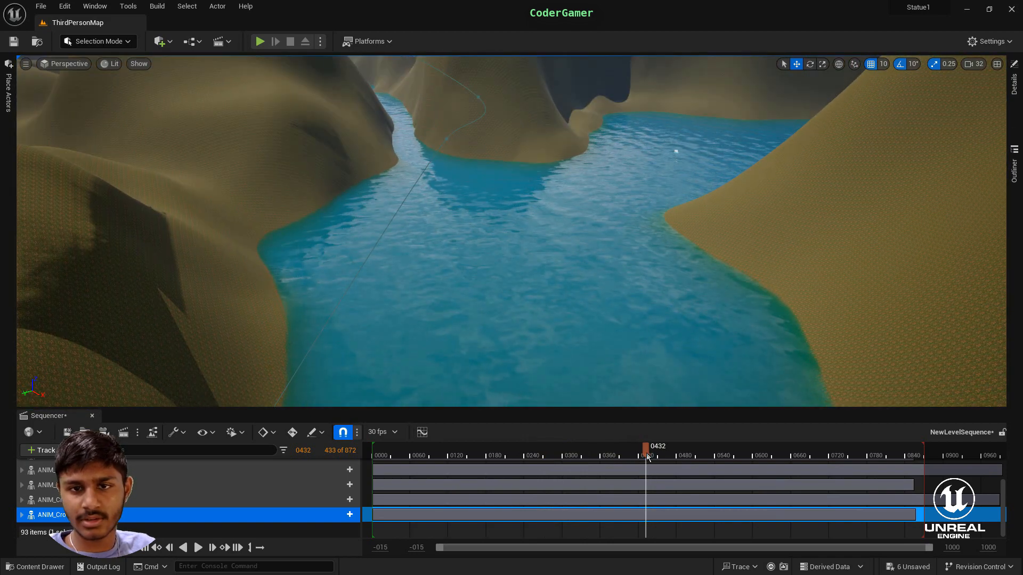
left_click_drag(647, 457, 717, 469)
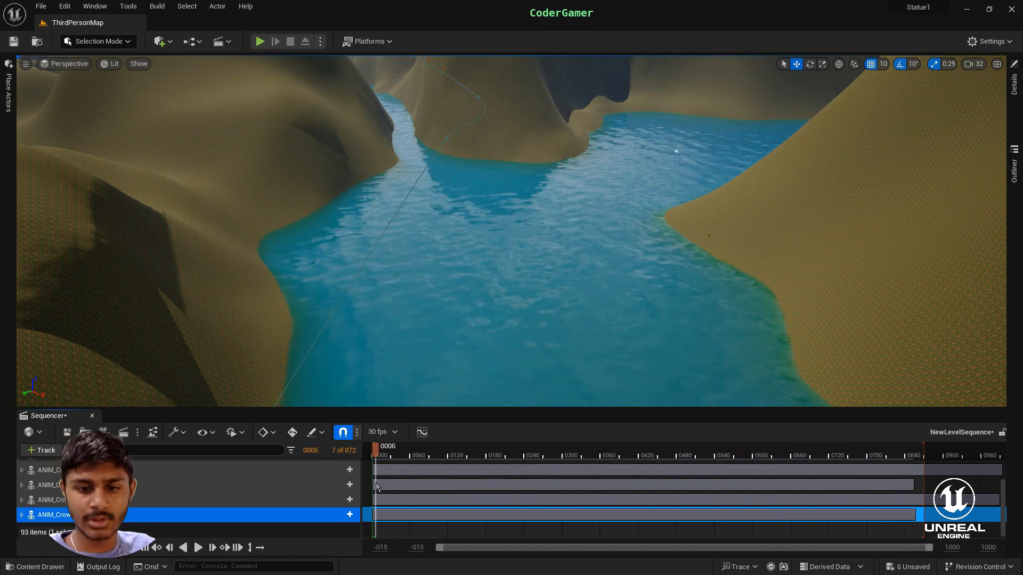
- Play-test the level by running and jumping the character along the grassy riverbank, and end the play session
key("alt+p")
key("w")
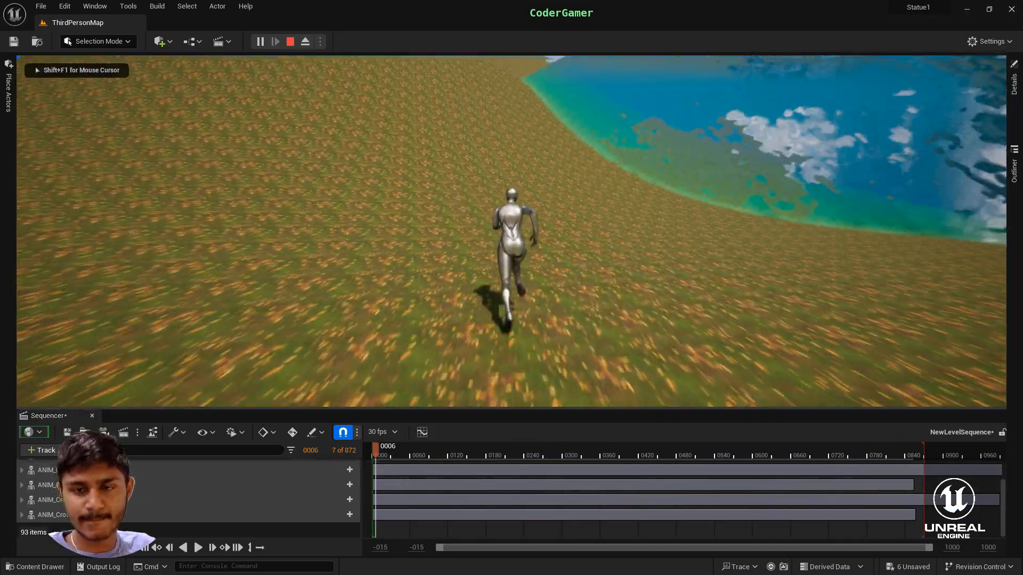
key("space")
key("space")
key("space")
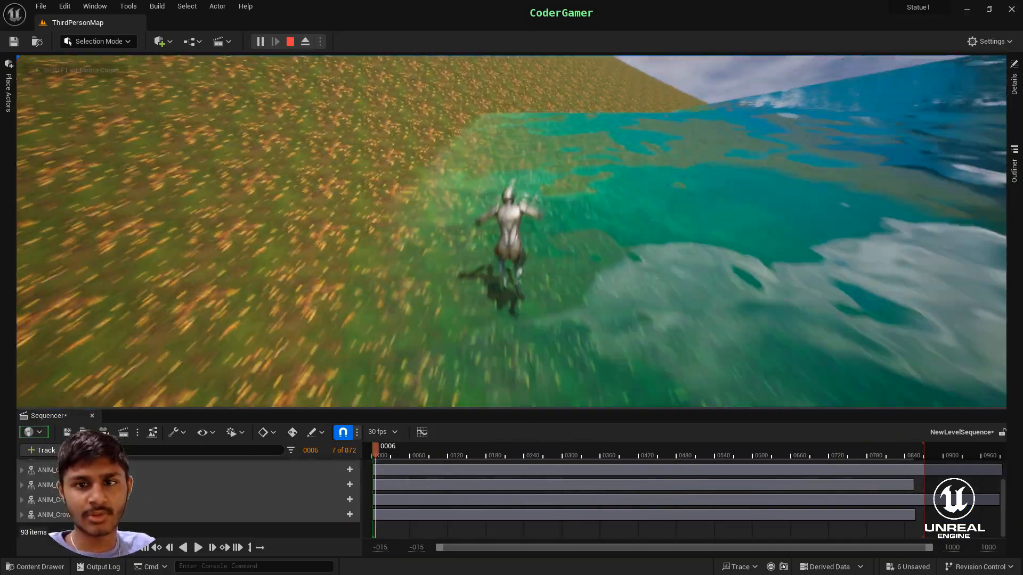
key("space")
key("space")
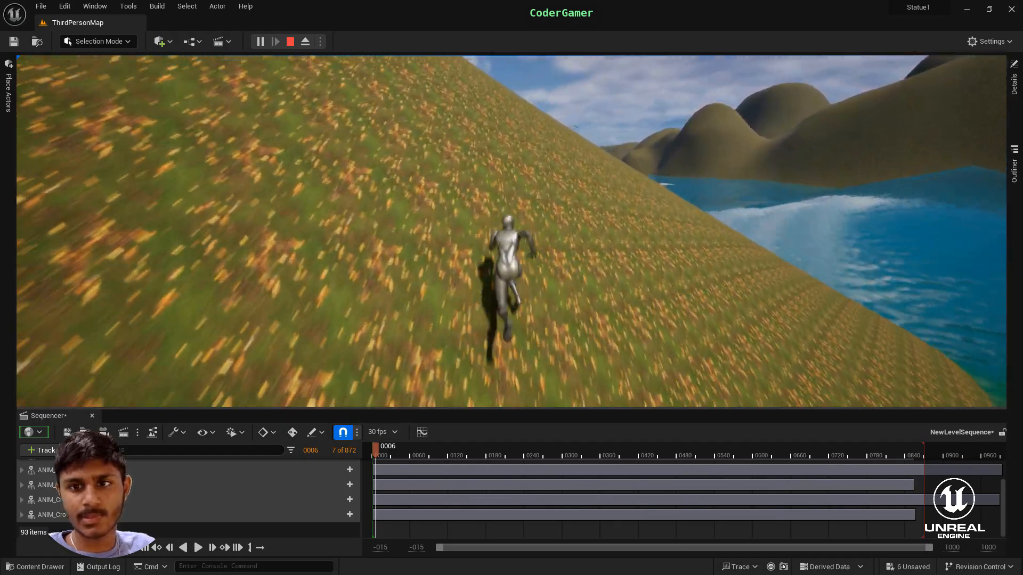
key("space")
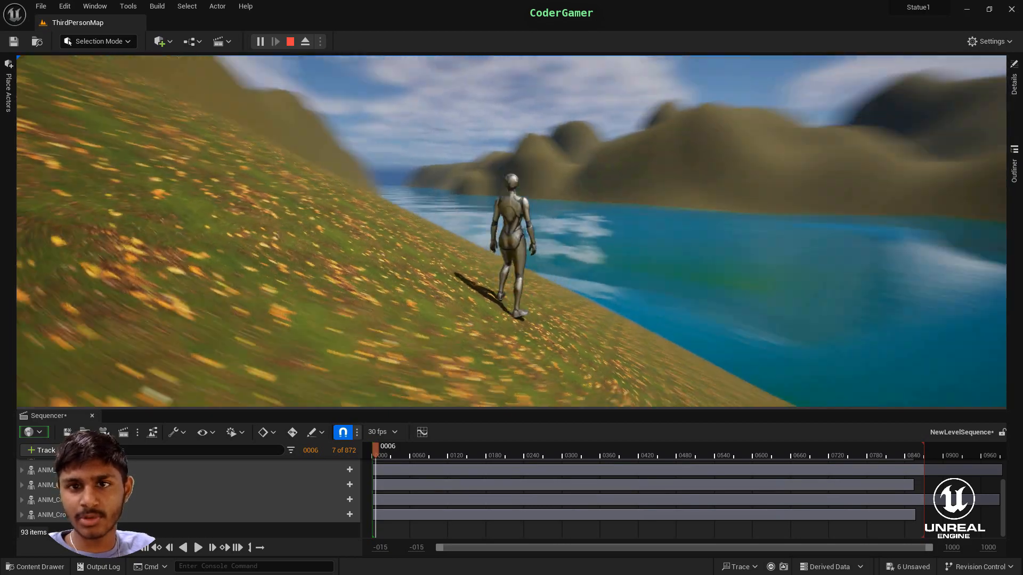
key("a")
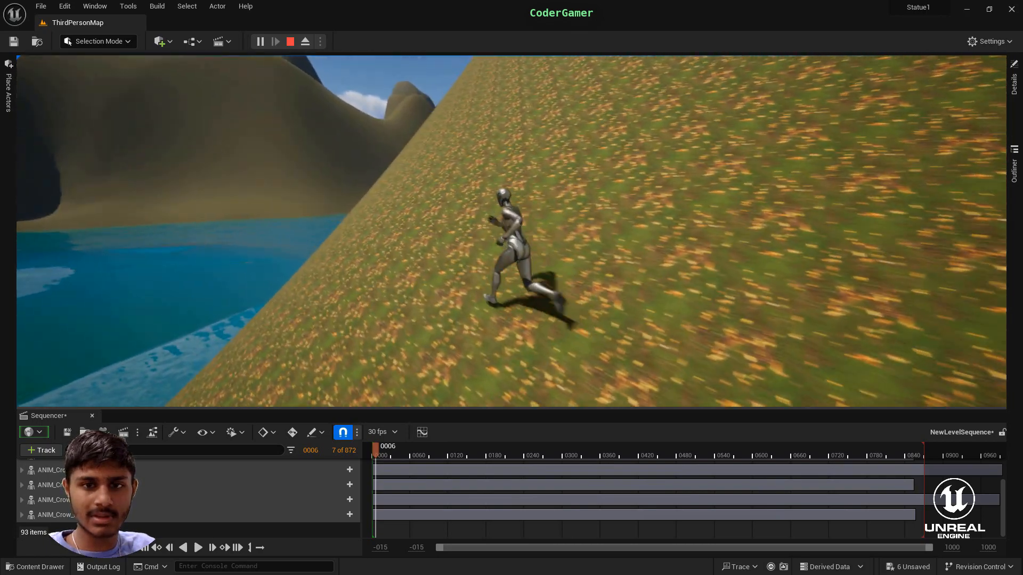
key("space")
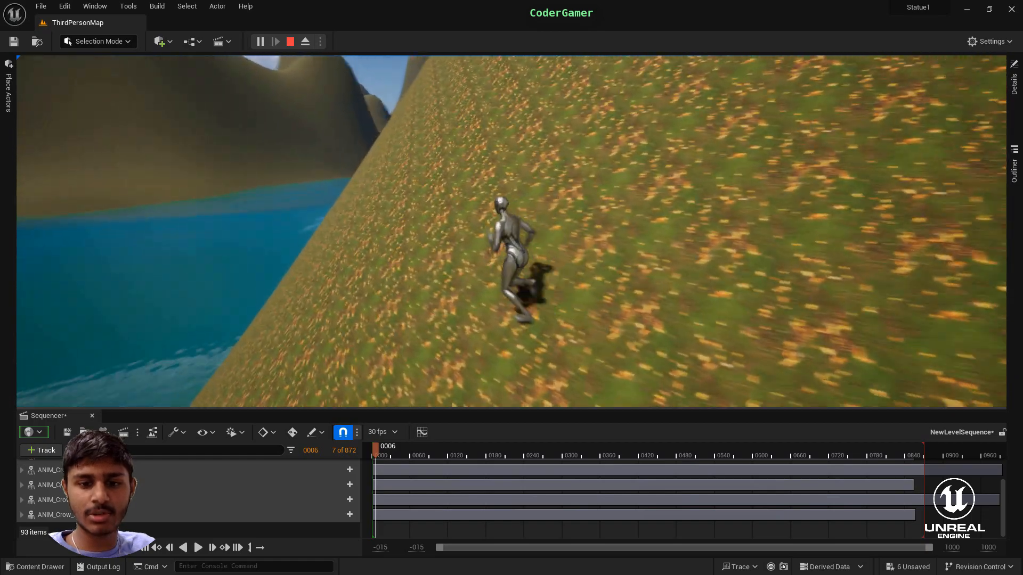
key("space")
key("Escape")
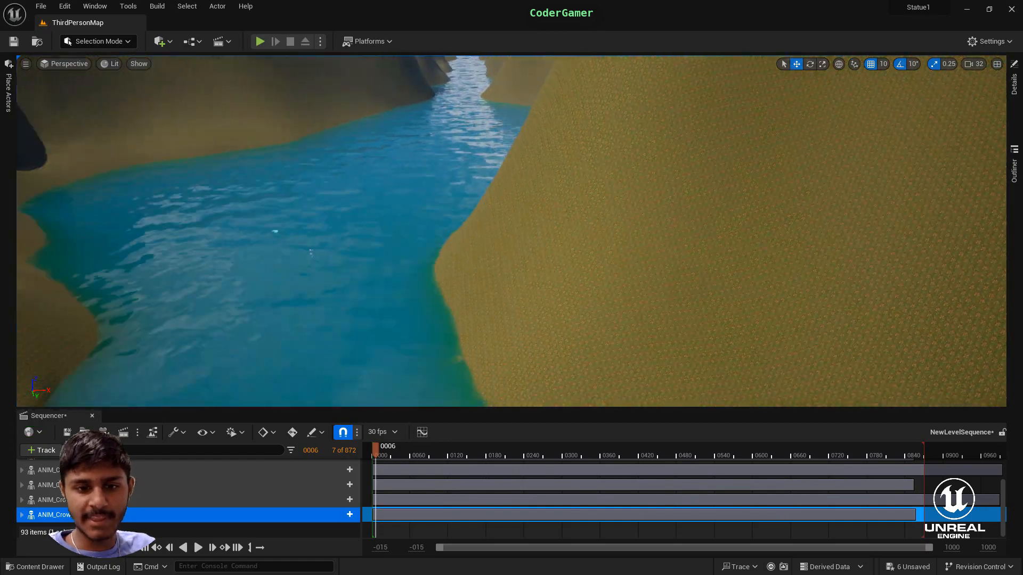
- Examine the crow flock above the river's starting end at frame 0006
key("s")
right_click_drag(511, 231, 746, 229)
key("w")
key("a")
mouse_move(545, 319)
right_mouse_down()
mouse_move(581, 290)
mouse_move(660, 317)
mouse_move(652, 351)
mouse_move(661, 349)
mouse_move(550, 321)
right_mouse_up()
key("w")
key("s")
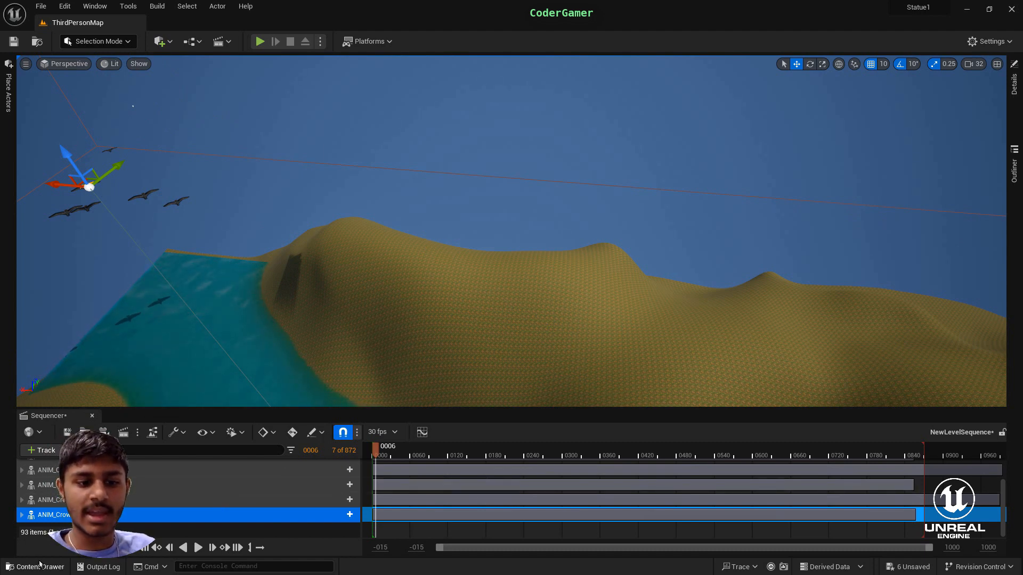
left_click(40, 566)
left_click(37, 567)
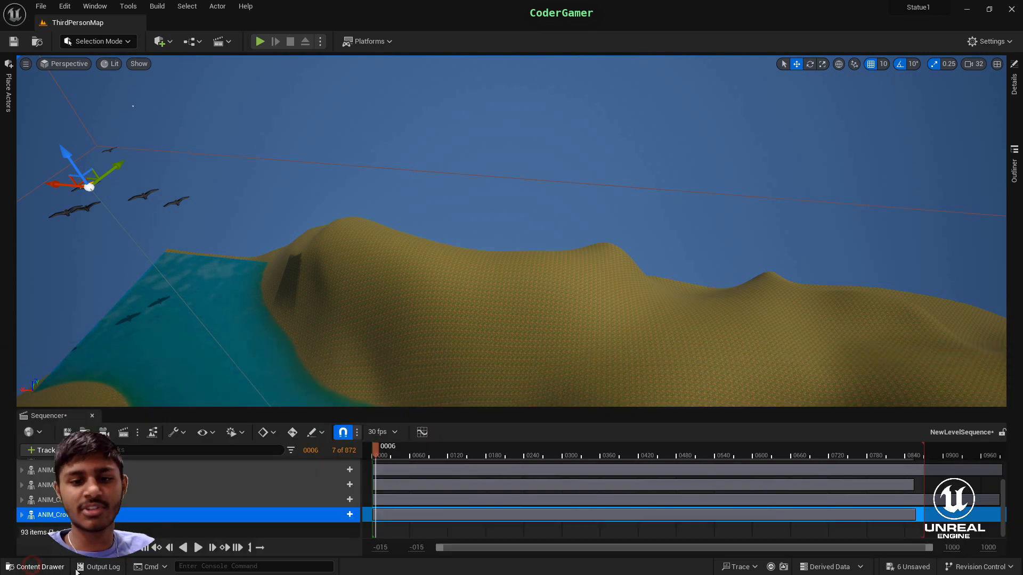
right_click_drag(304, 286, 160, 421)
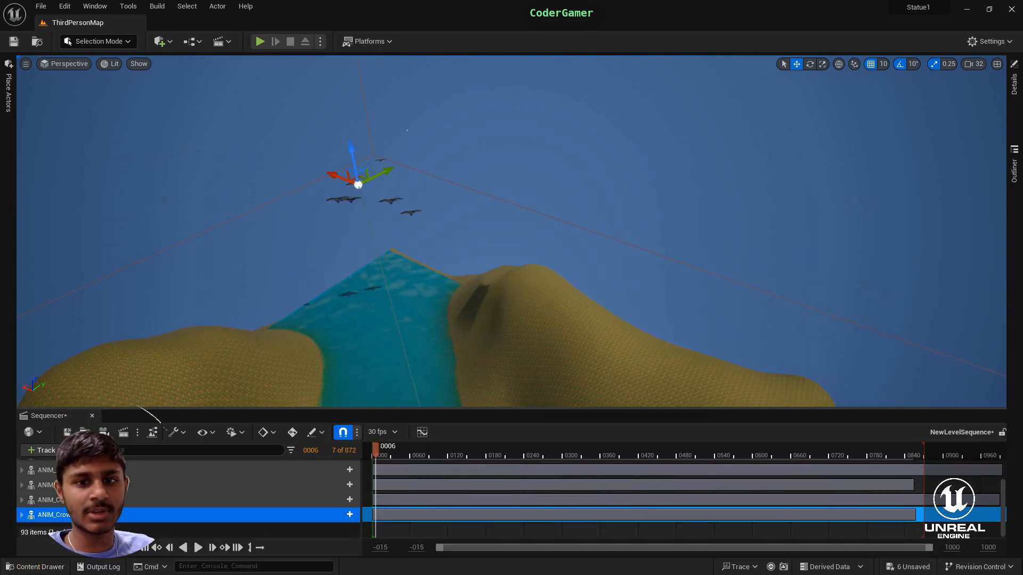